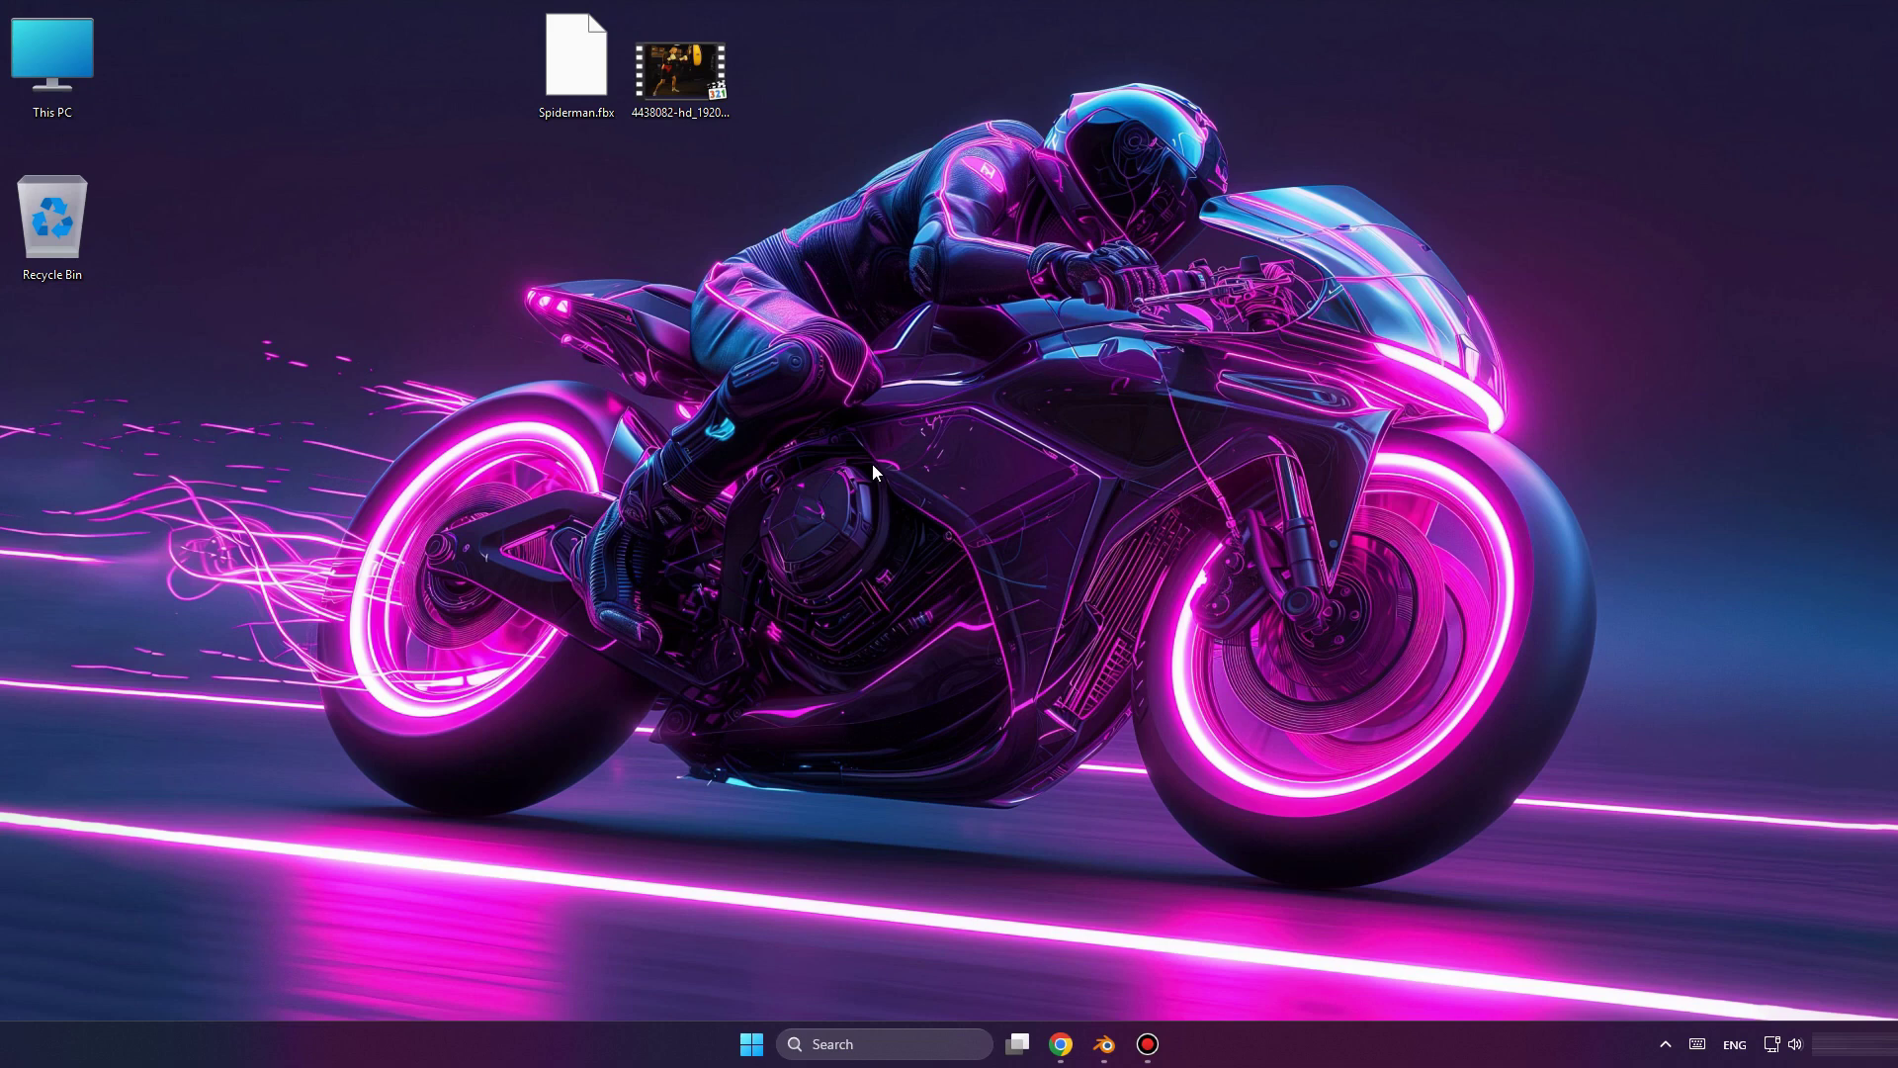
Watch the desktop video 4438082-hd_1920_1080_25fps.mp4 in the media player, close it, and point out Spiderman.fbx.
double_click(667, 97)
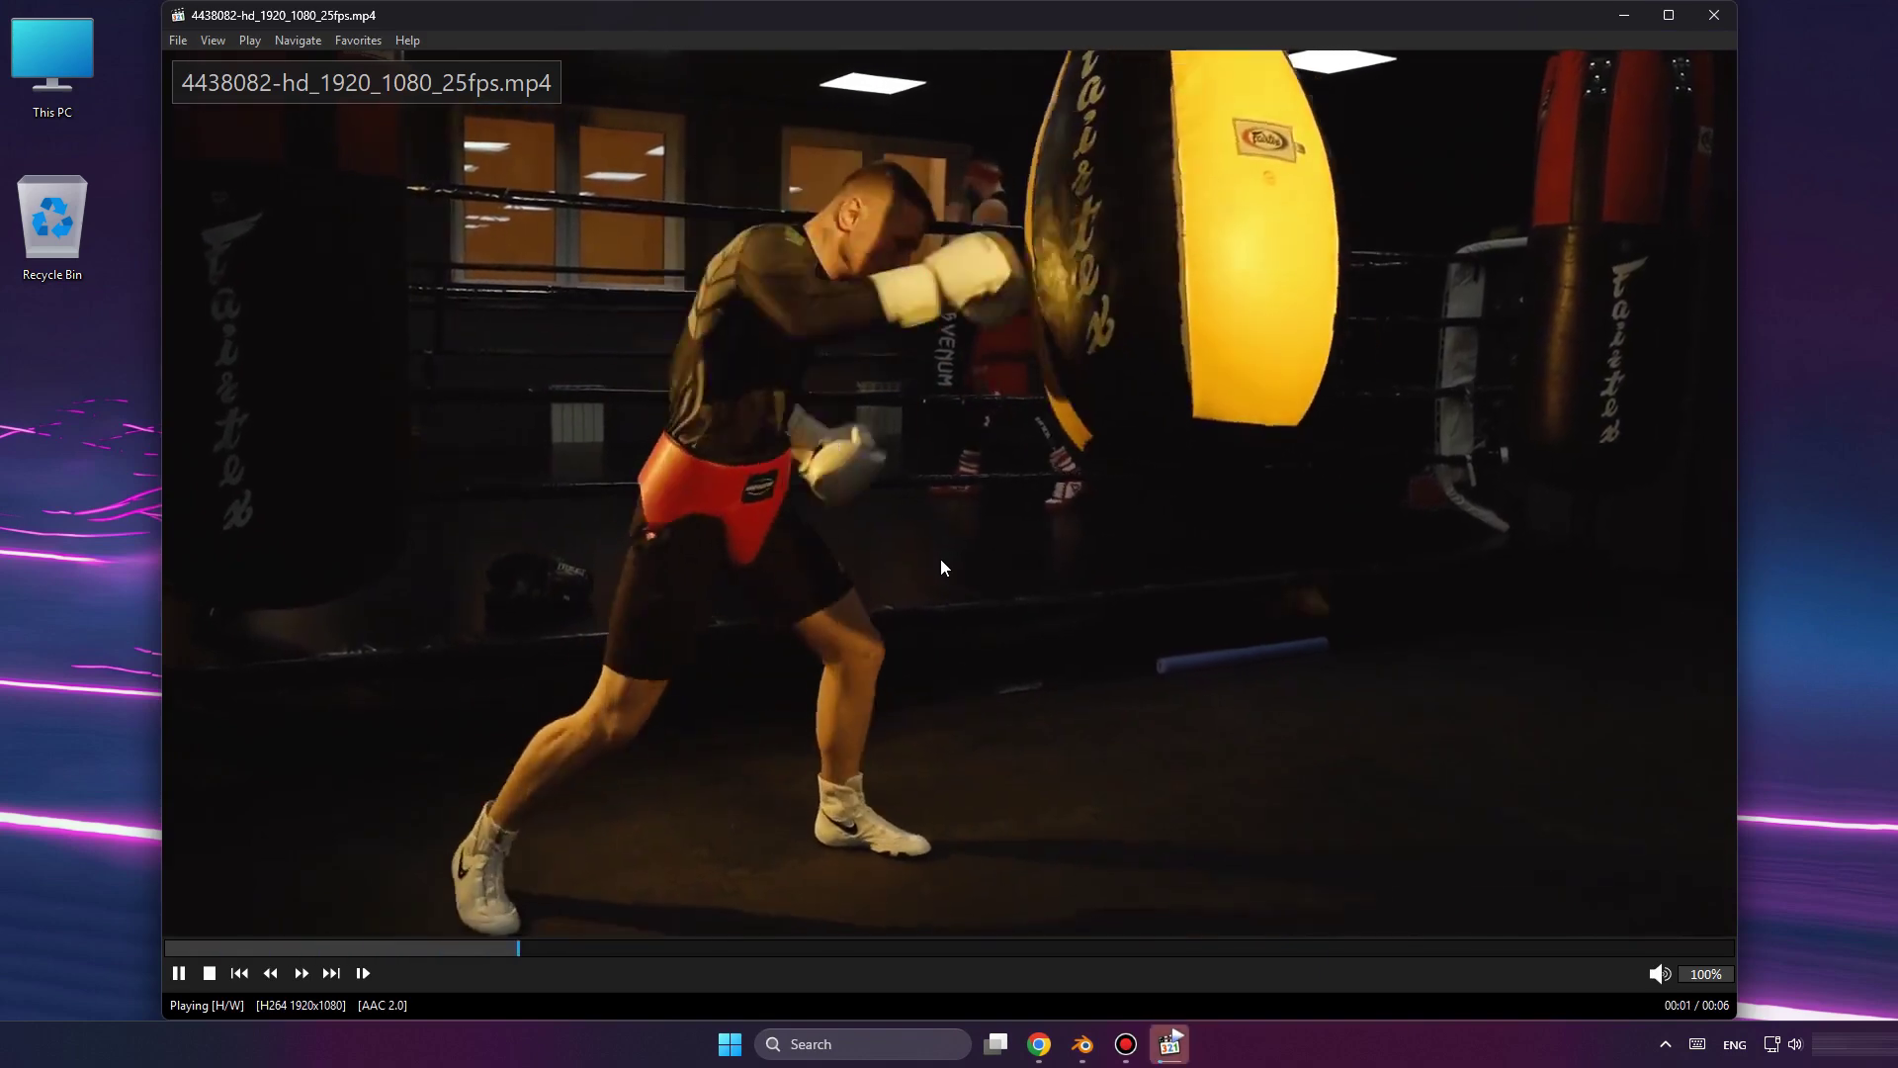
click(940, 559)
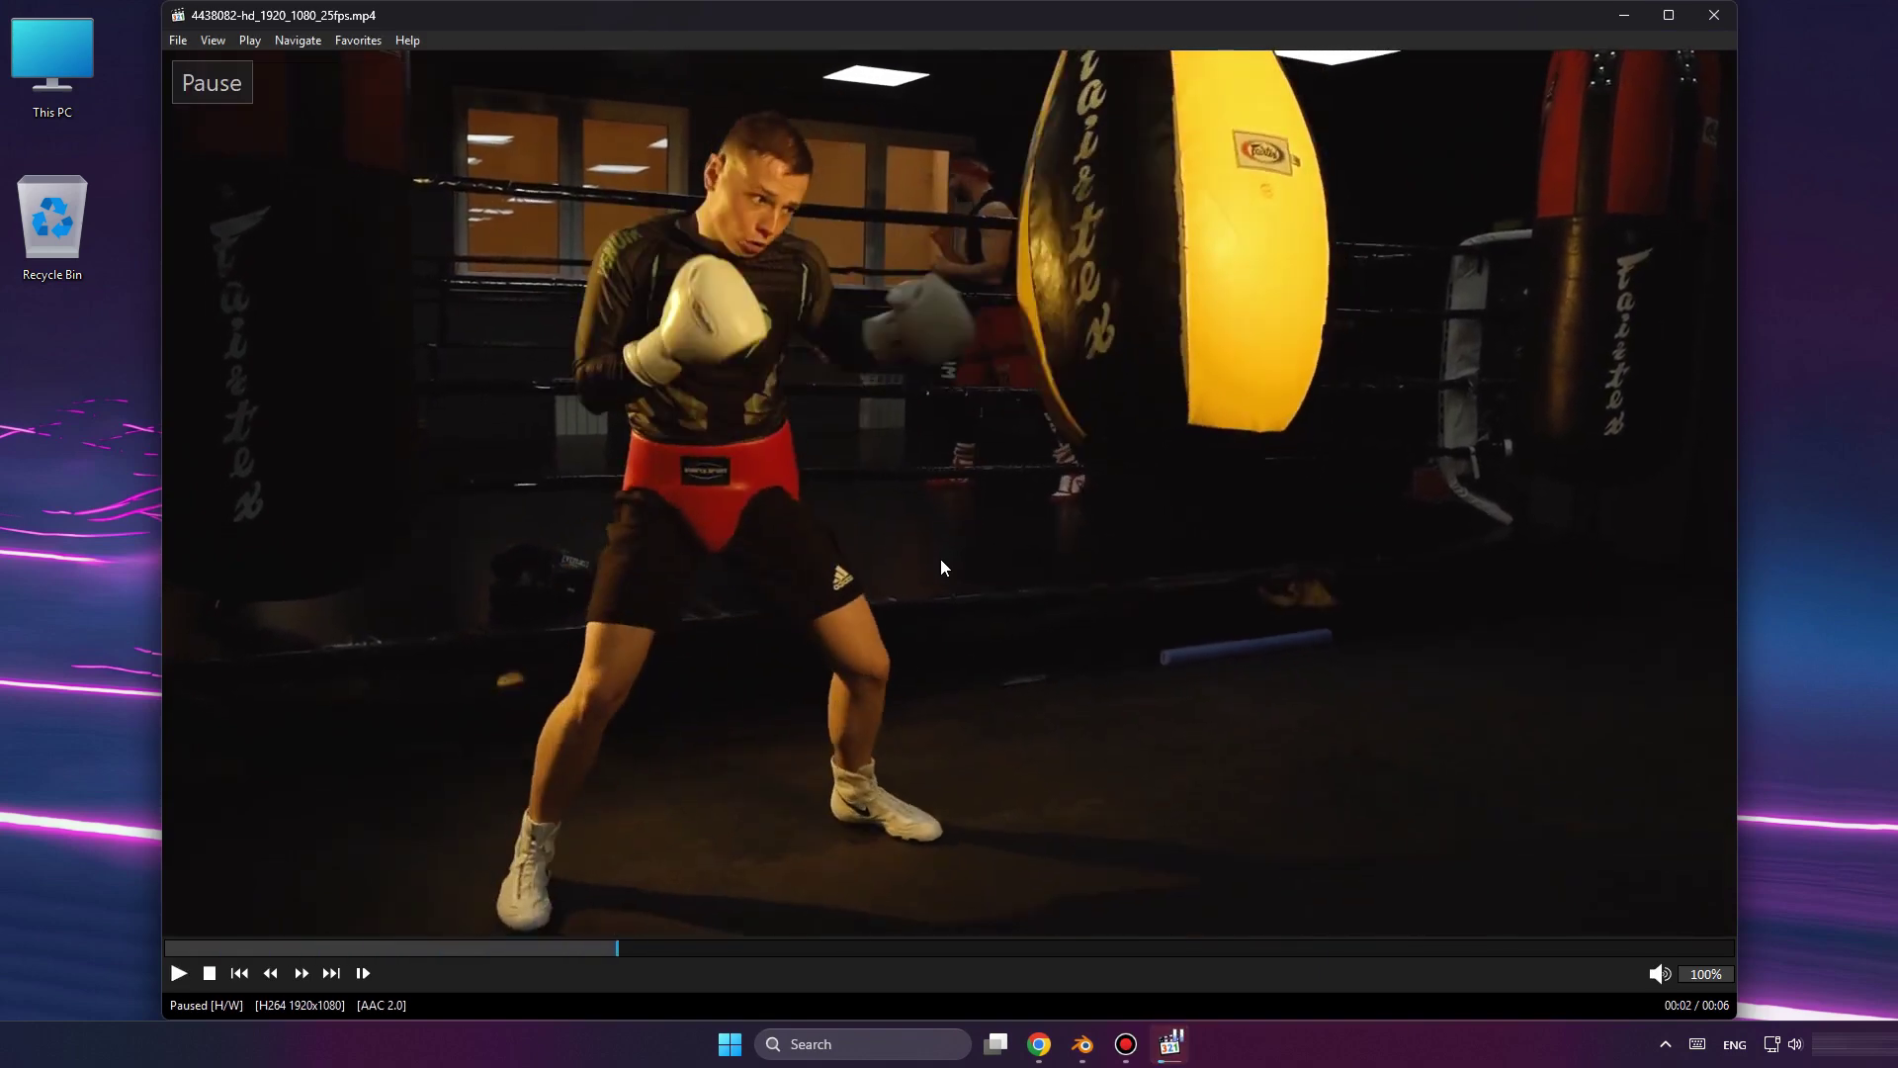
click(794, 567)
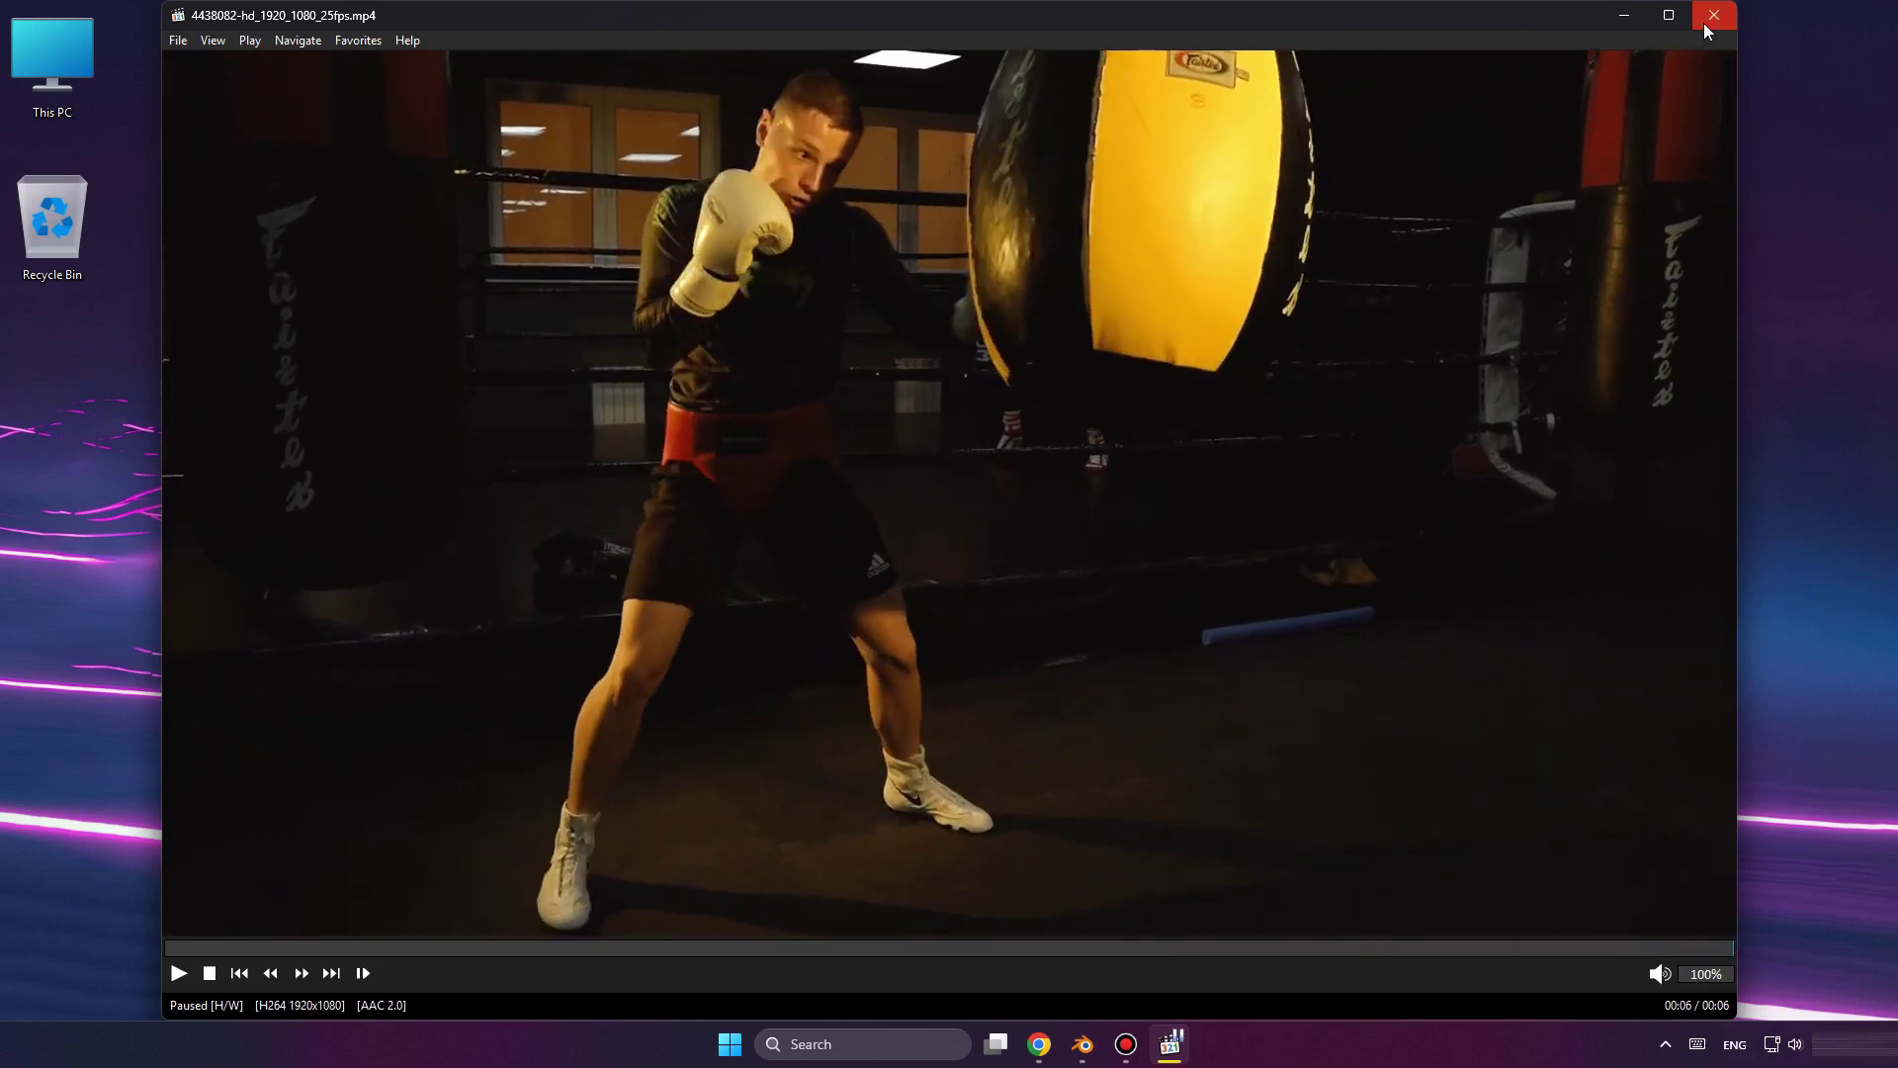
click(1713, 14)
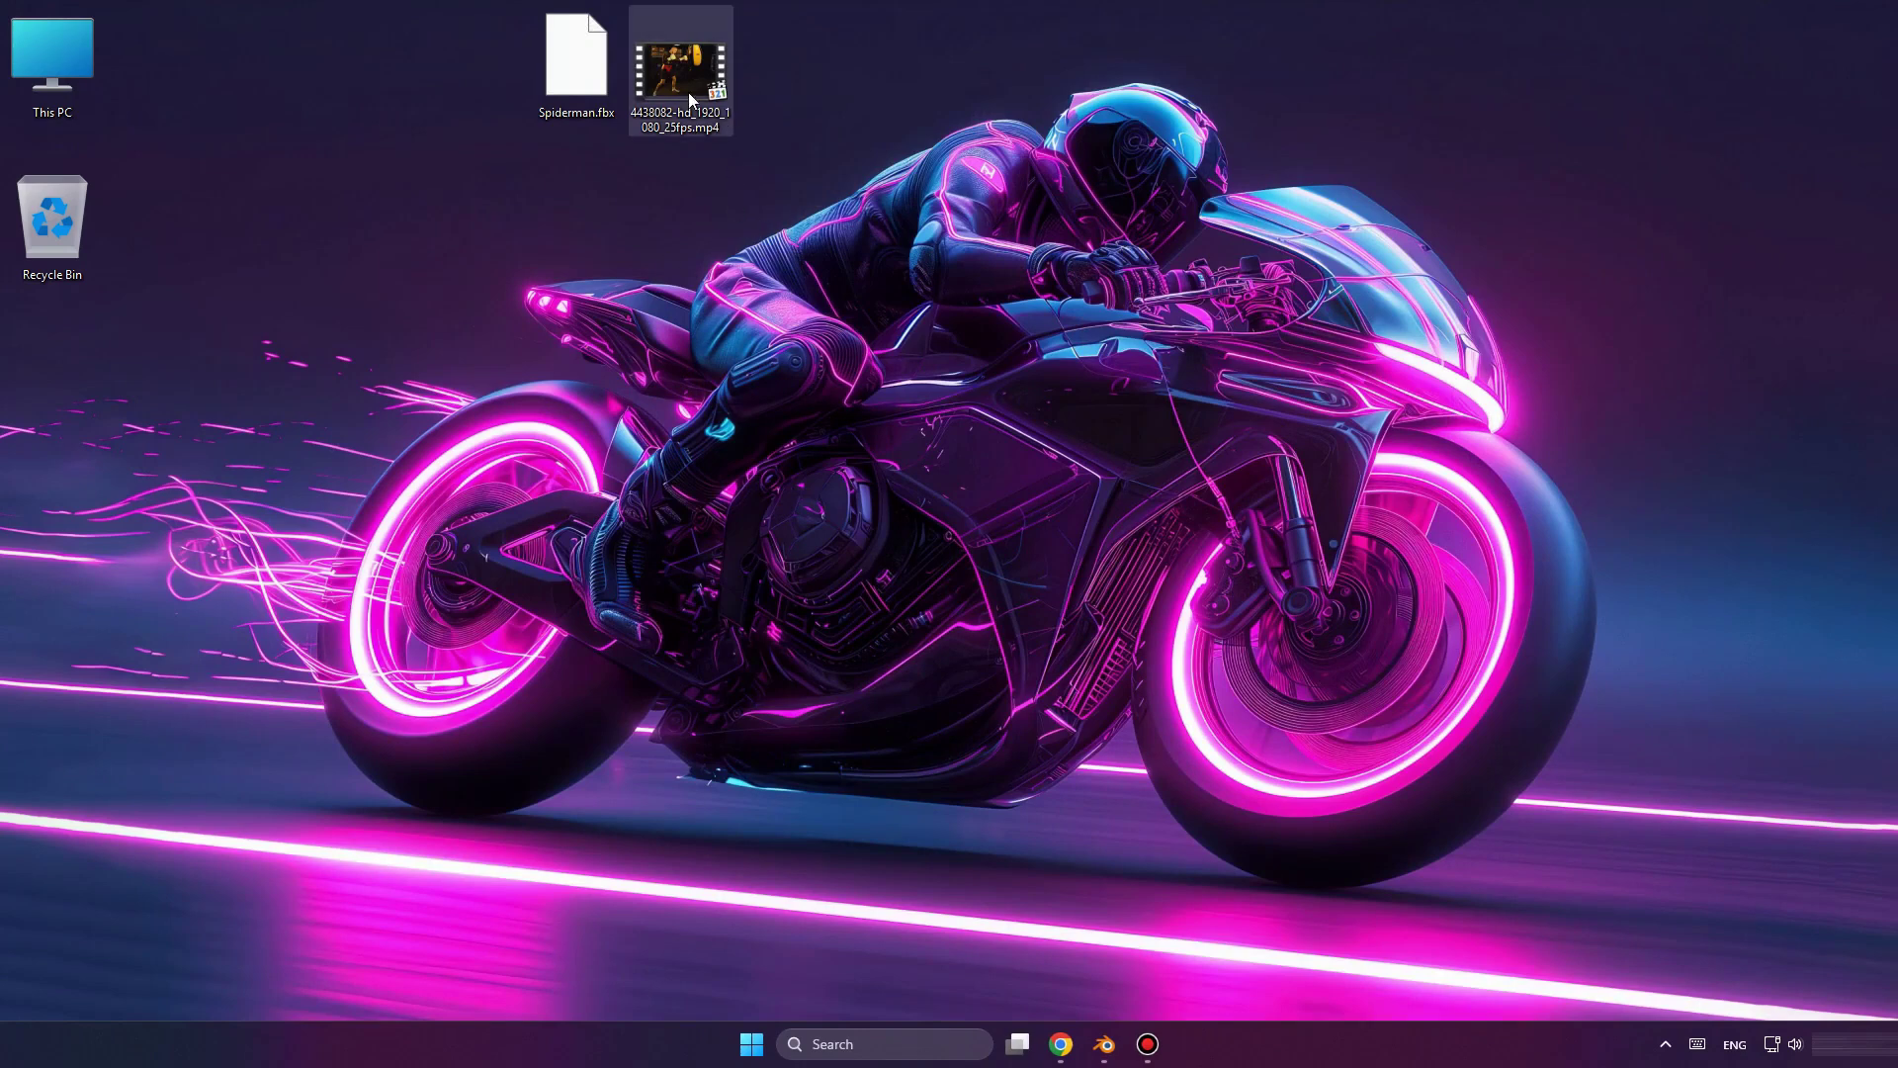
click(593, 91)
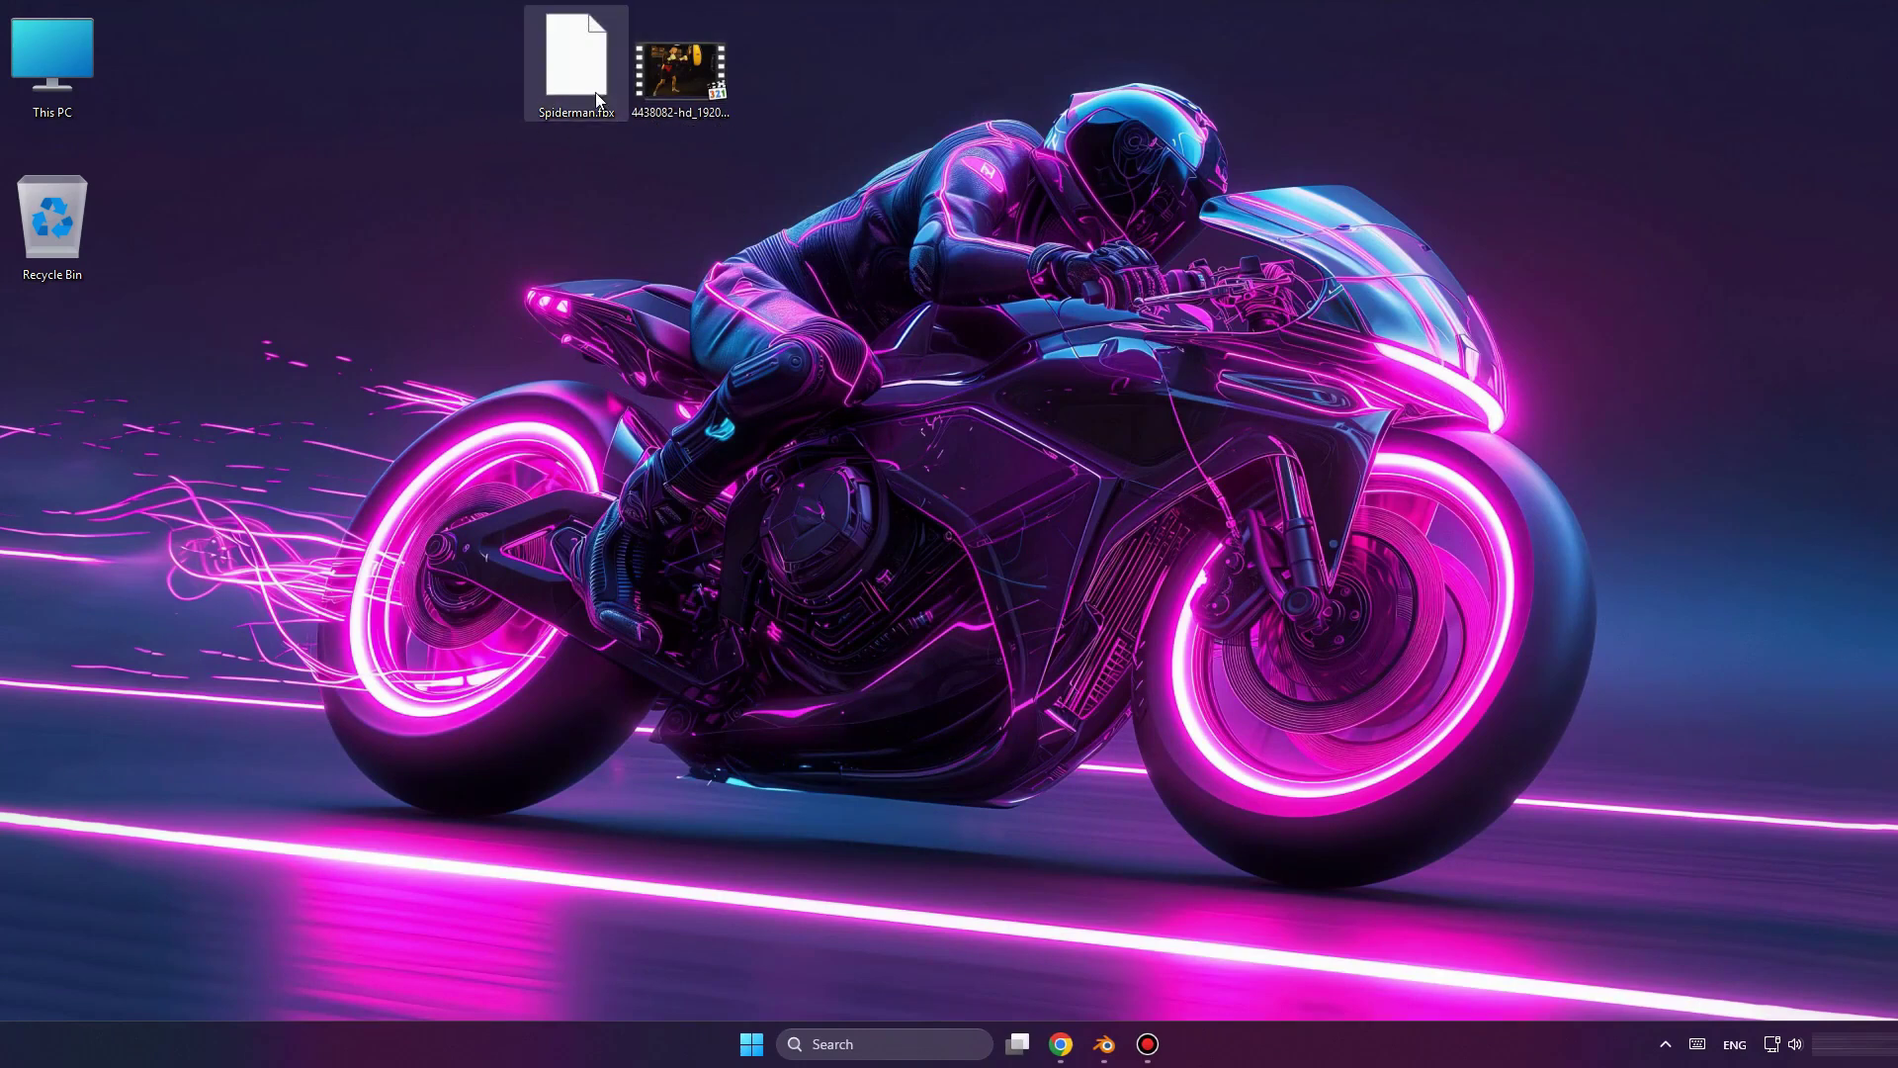
click(697, 263)
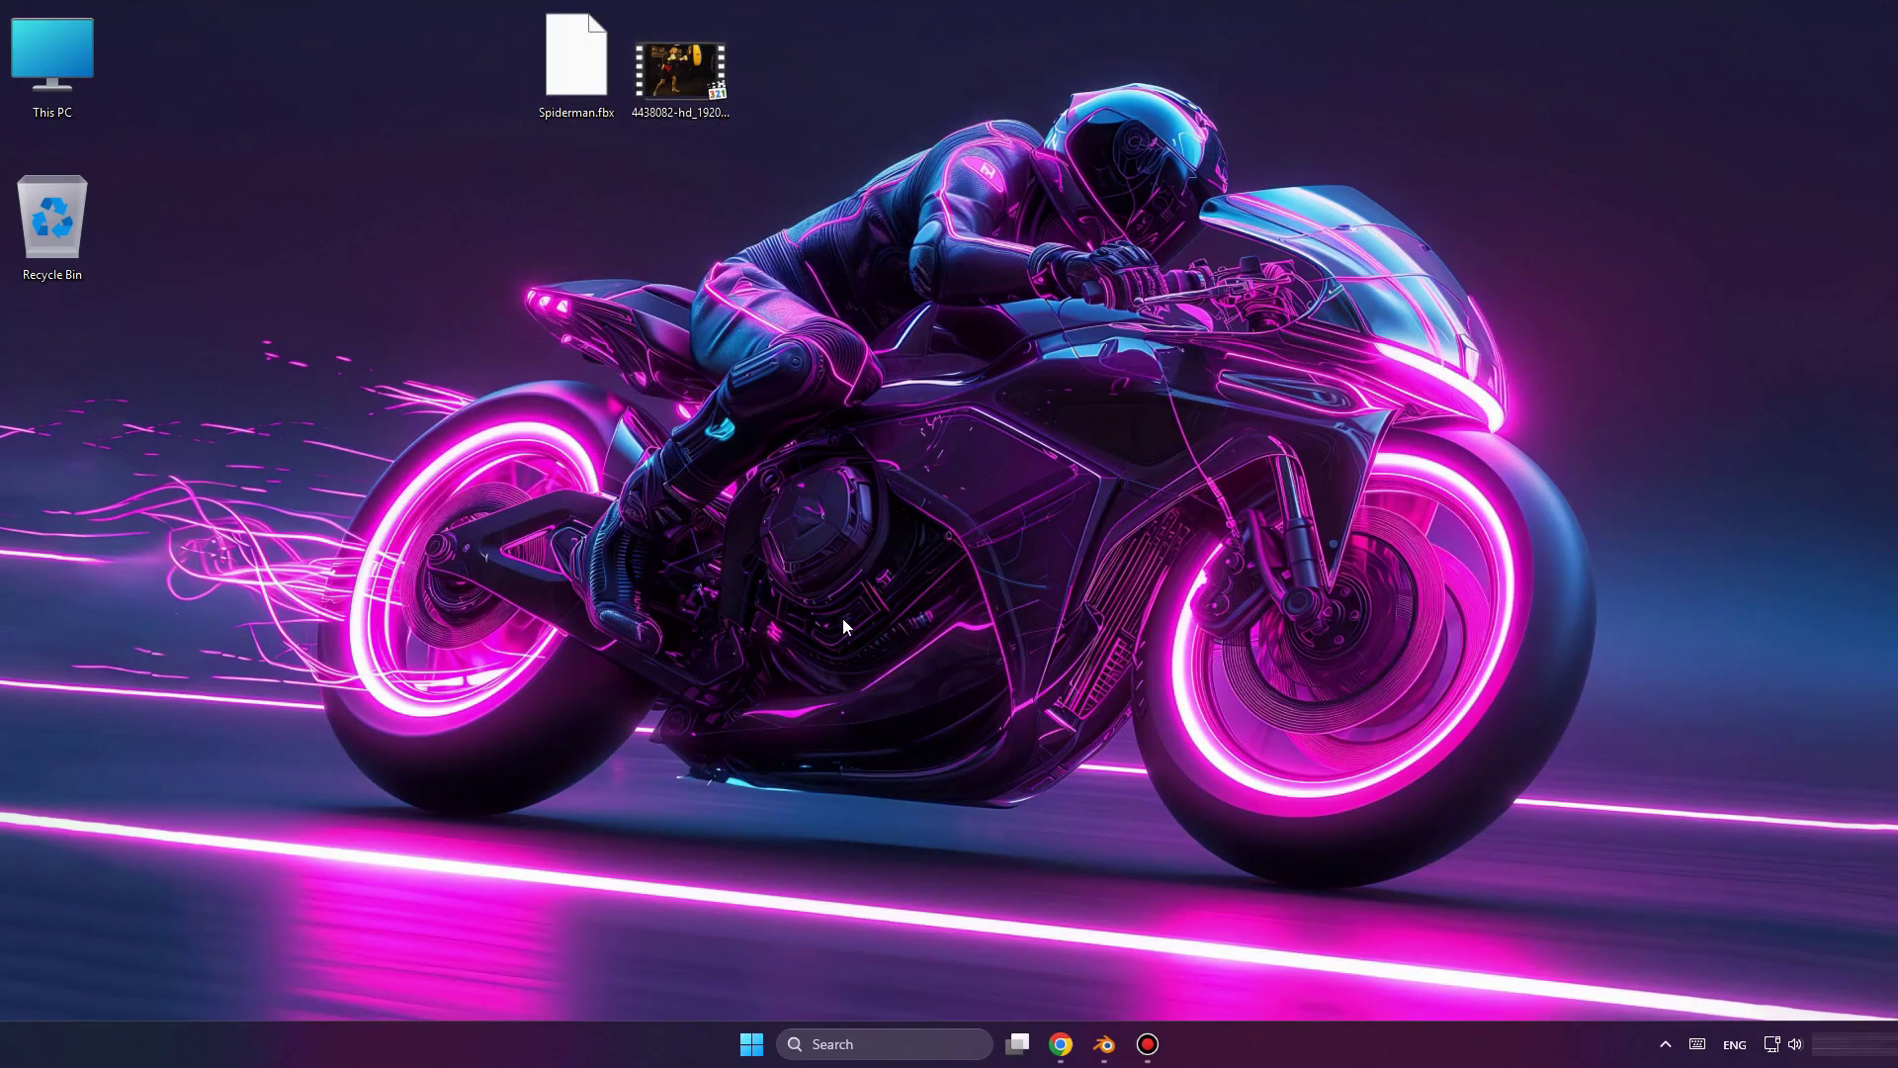
Switch to Chrome to view Rokoko's Blender integration downloads, and locate Rokoko Studio among the installed apps.
click(1058, 1049)
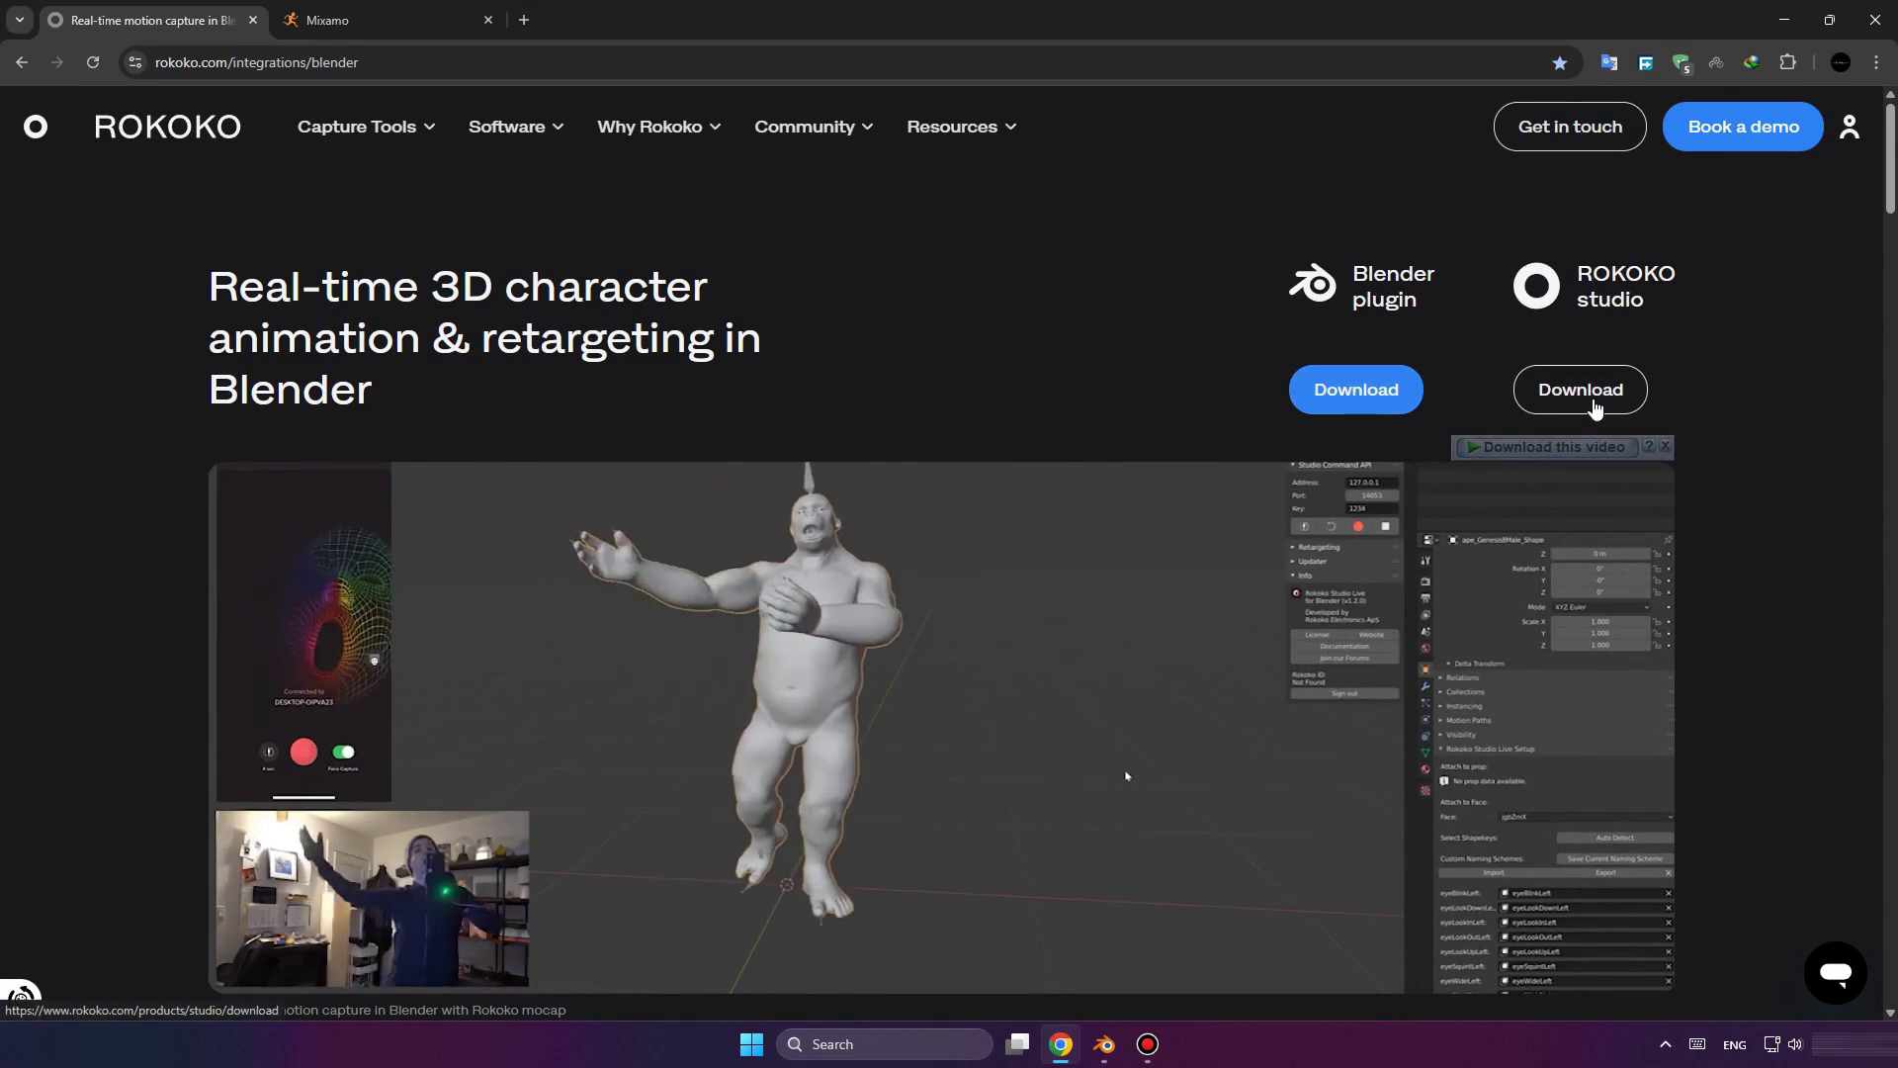
click(752, 1044)
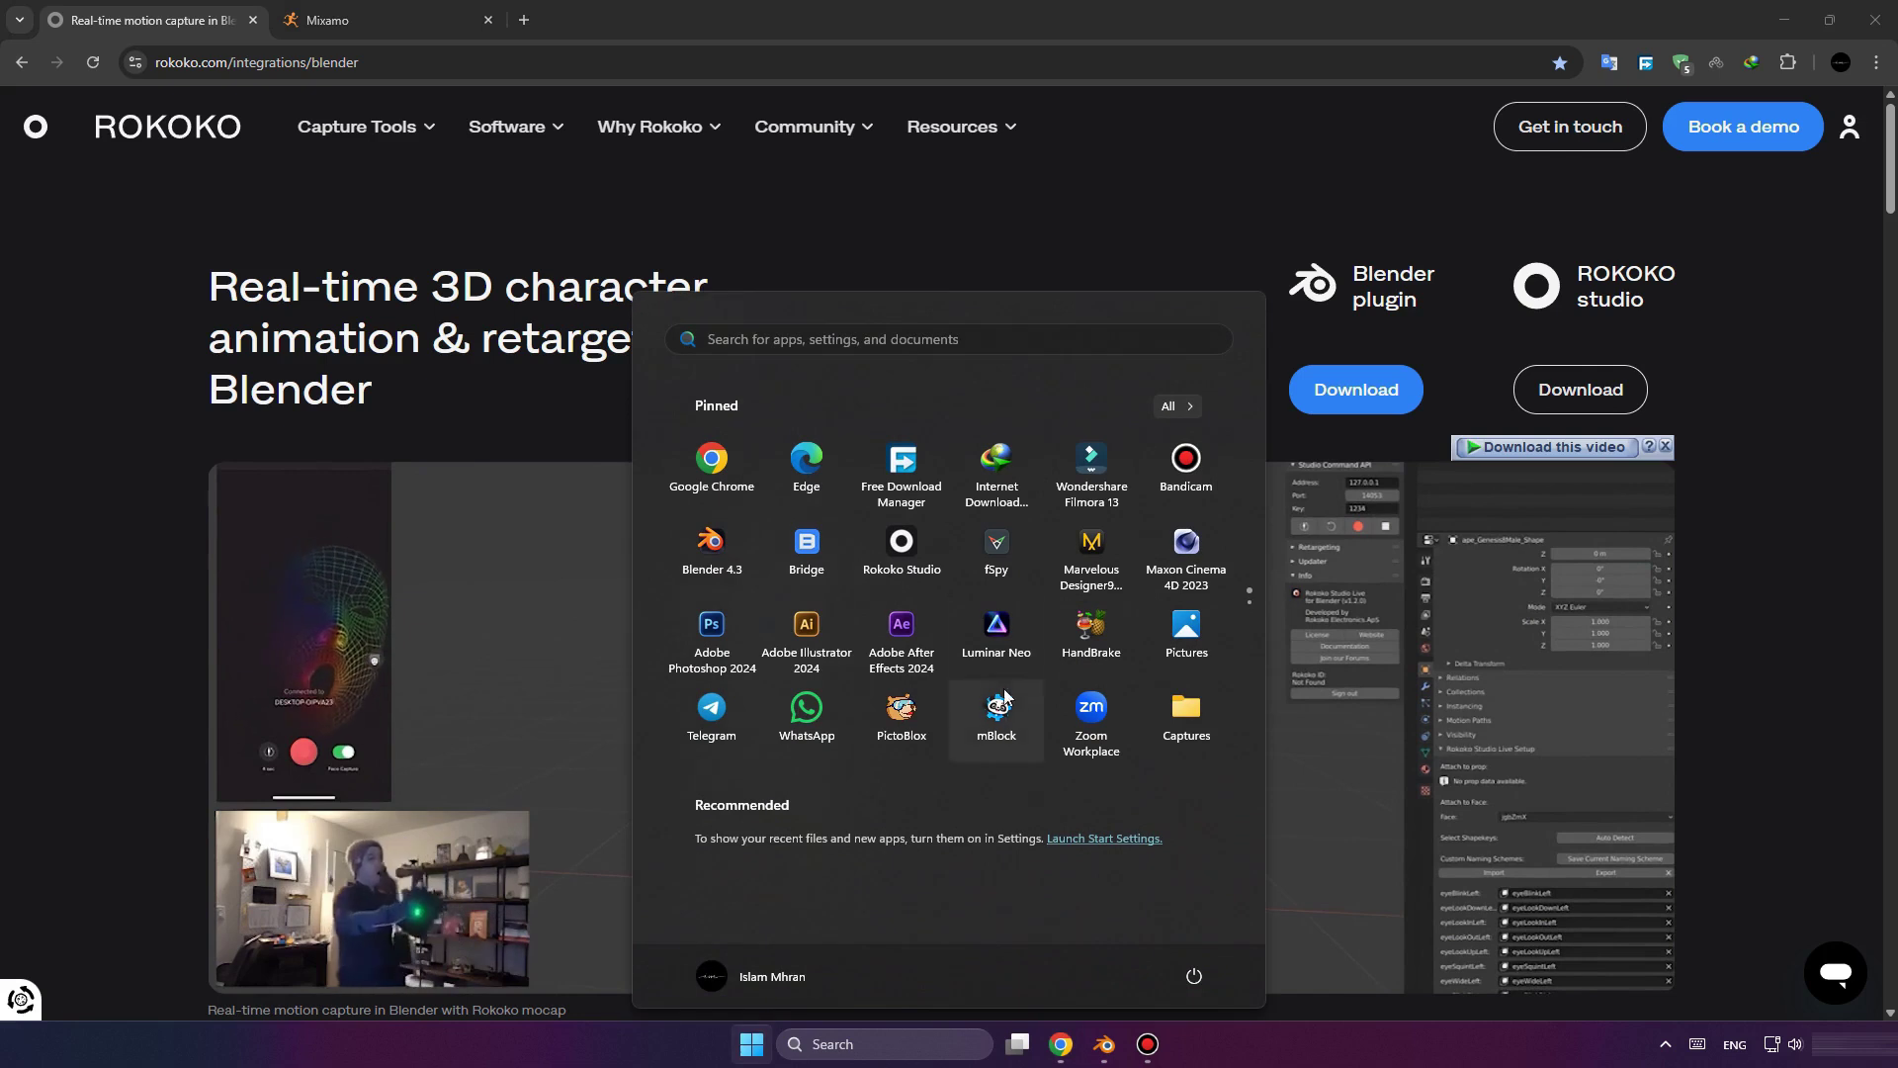
click(904, 545)
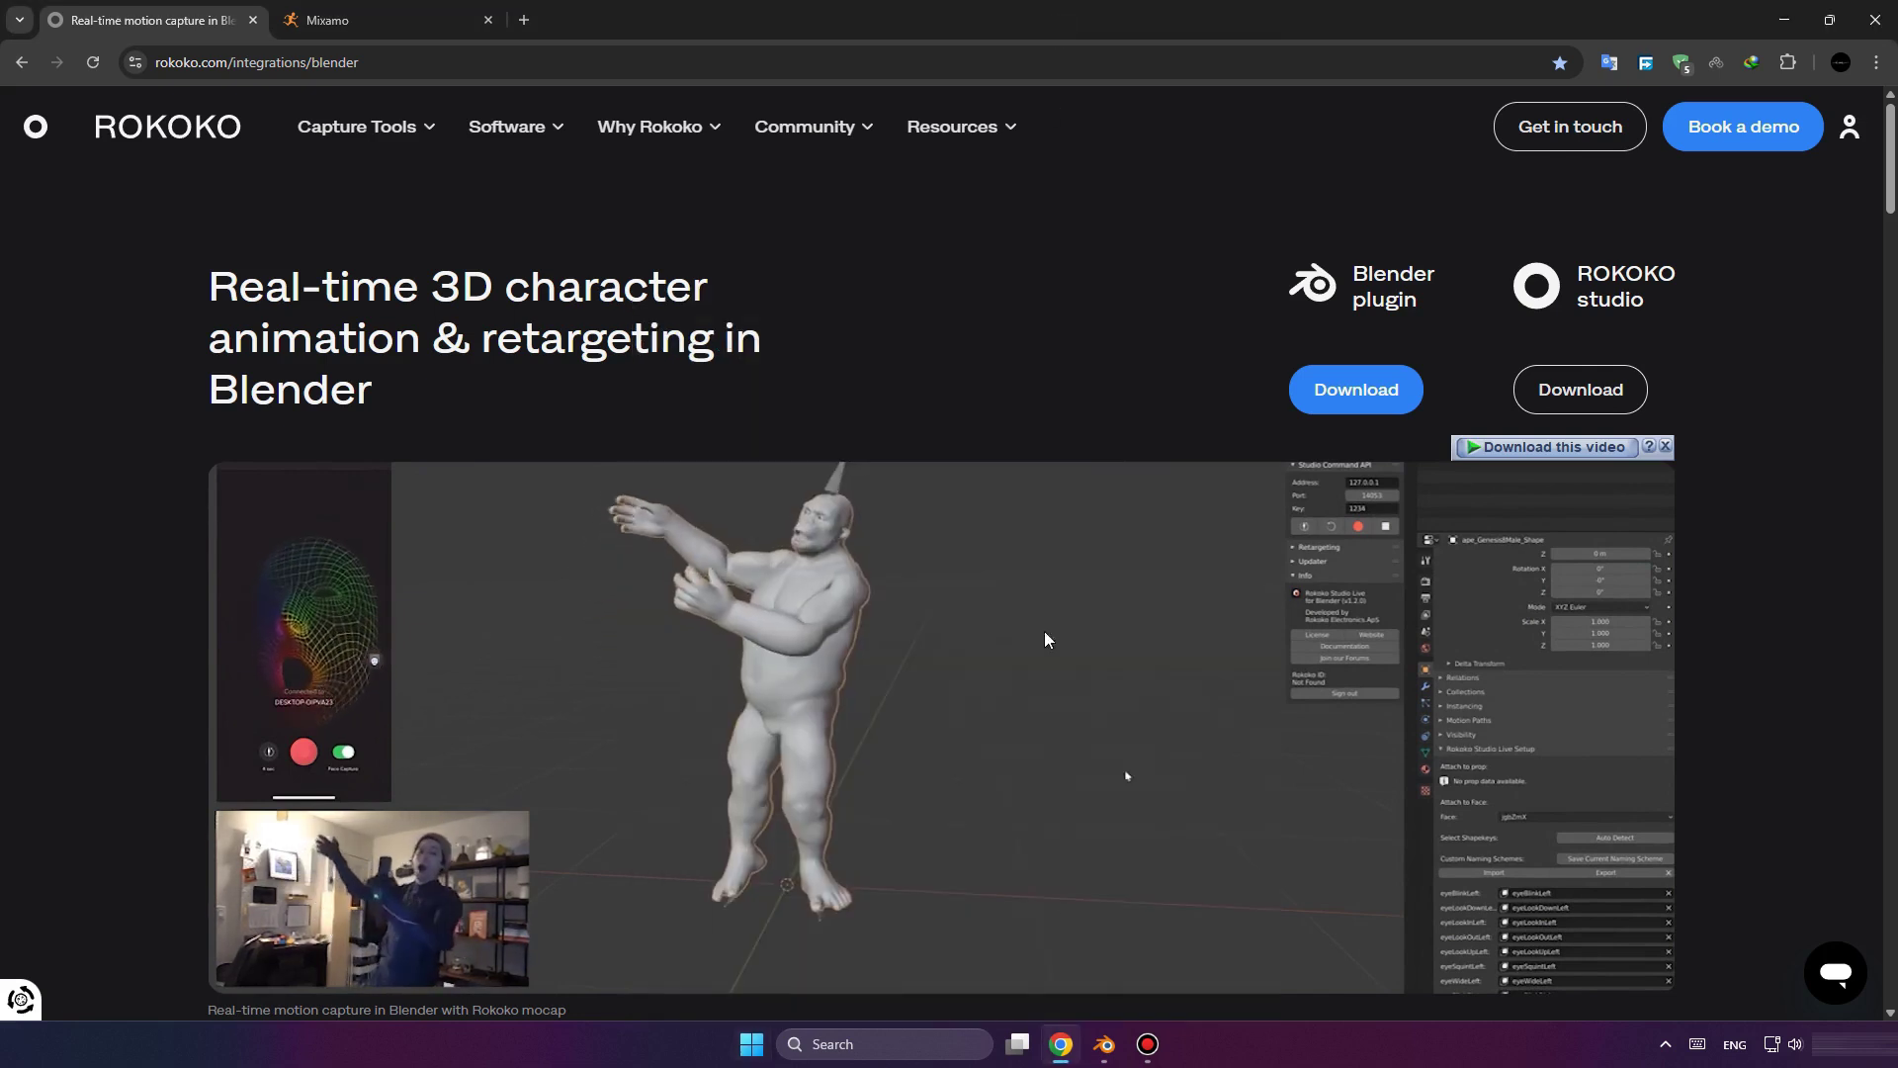
Switch to Blender and check the Rokoko Studio Live for Blender add-on in the preferences by searching for "rok".
key(alt+Tab)
click(95, 40)
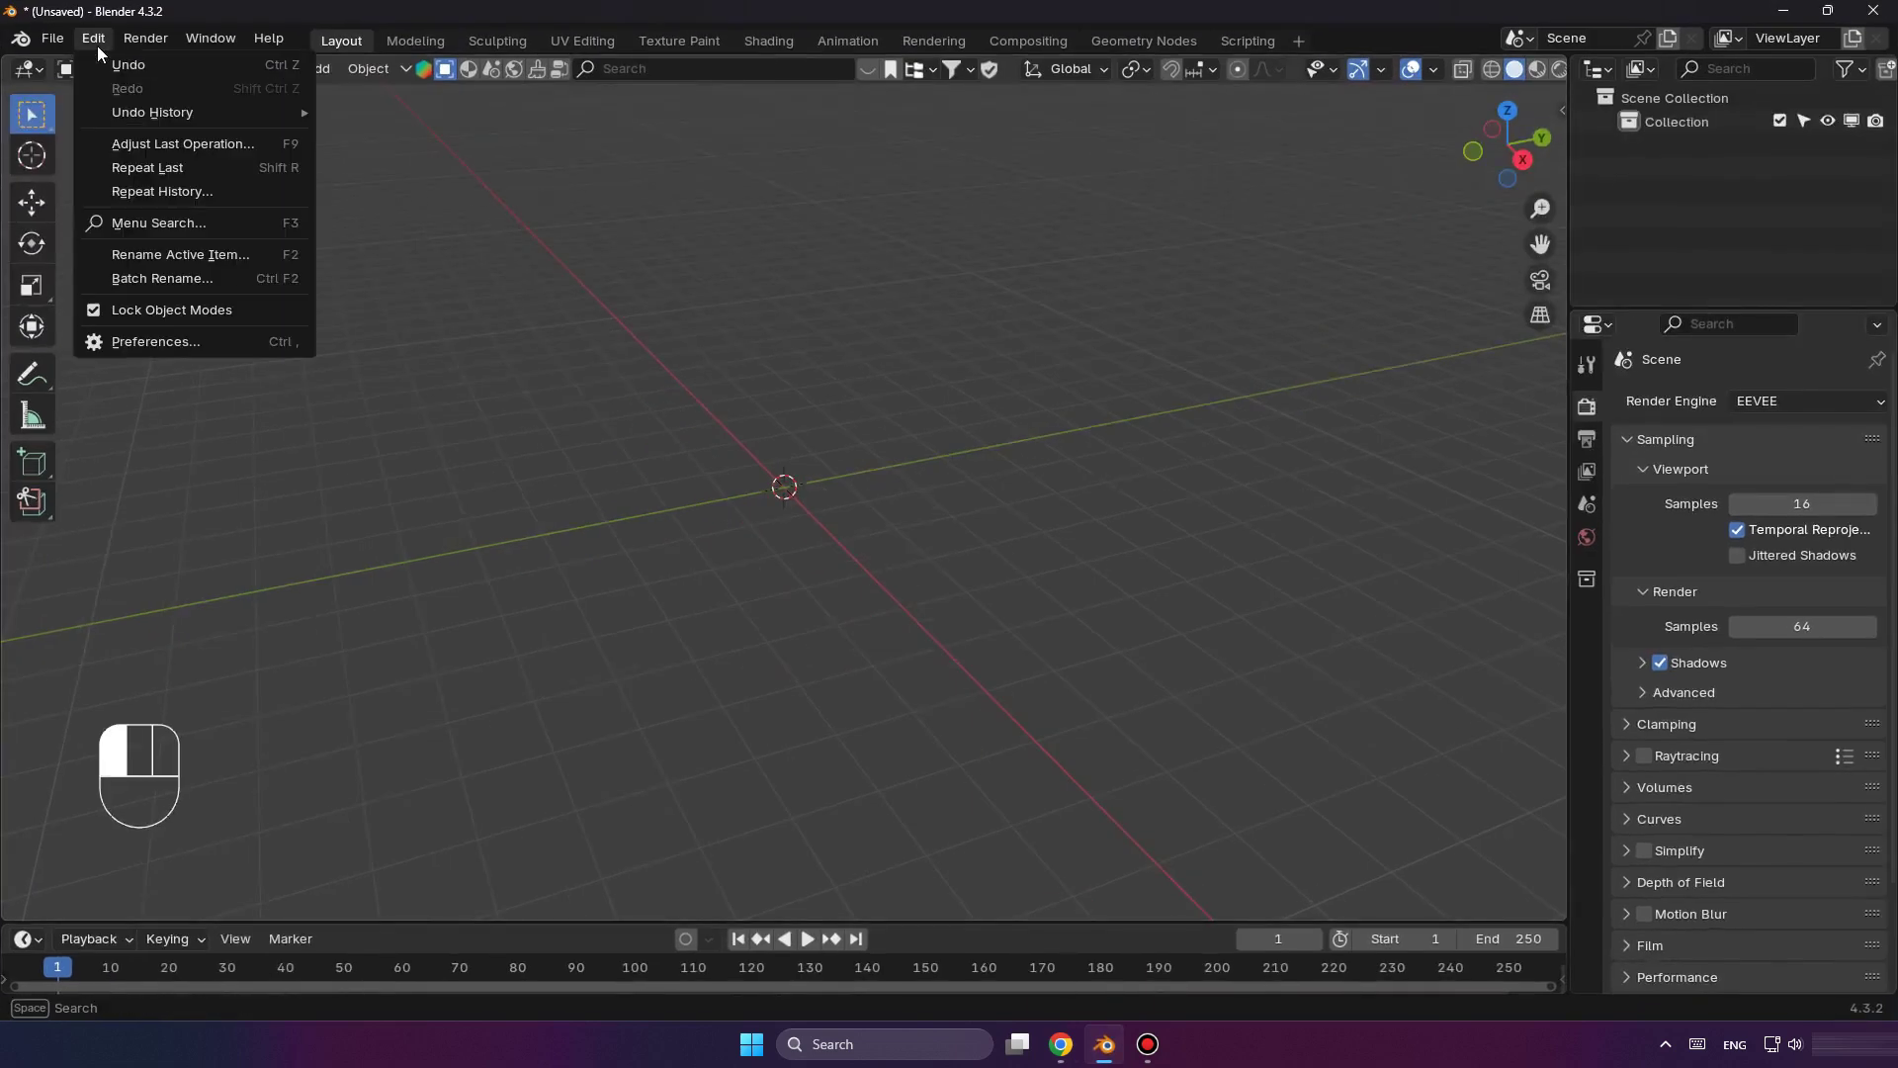
click(129, 340)
click(418, 54)
text(rok)
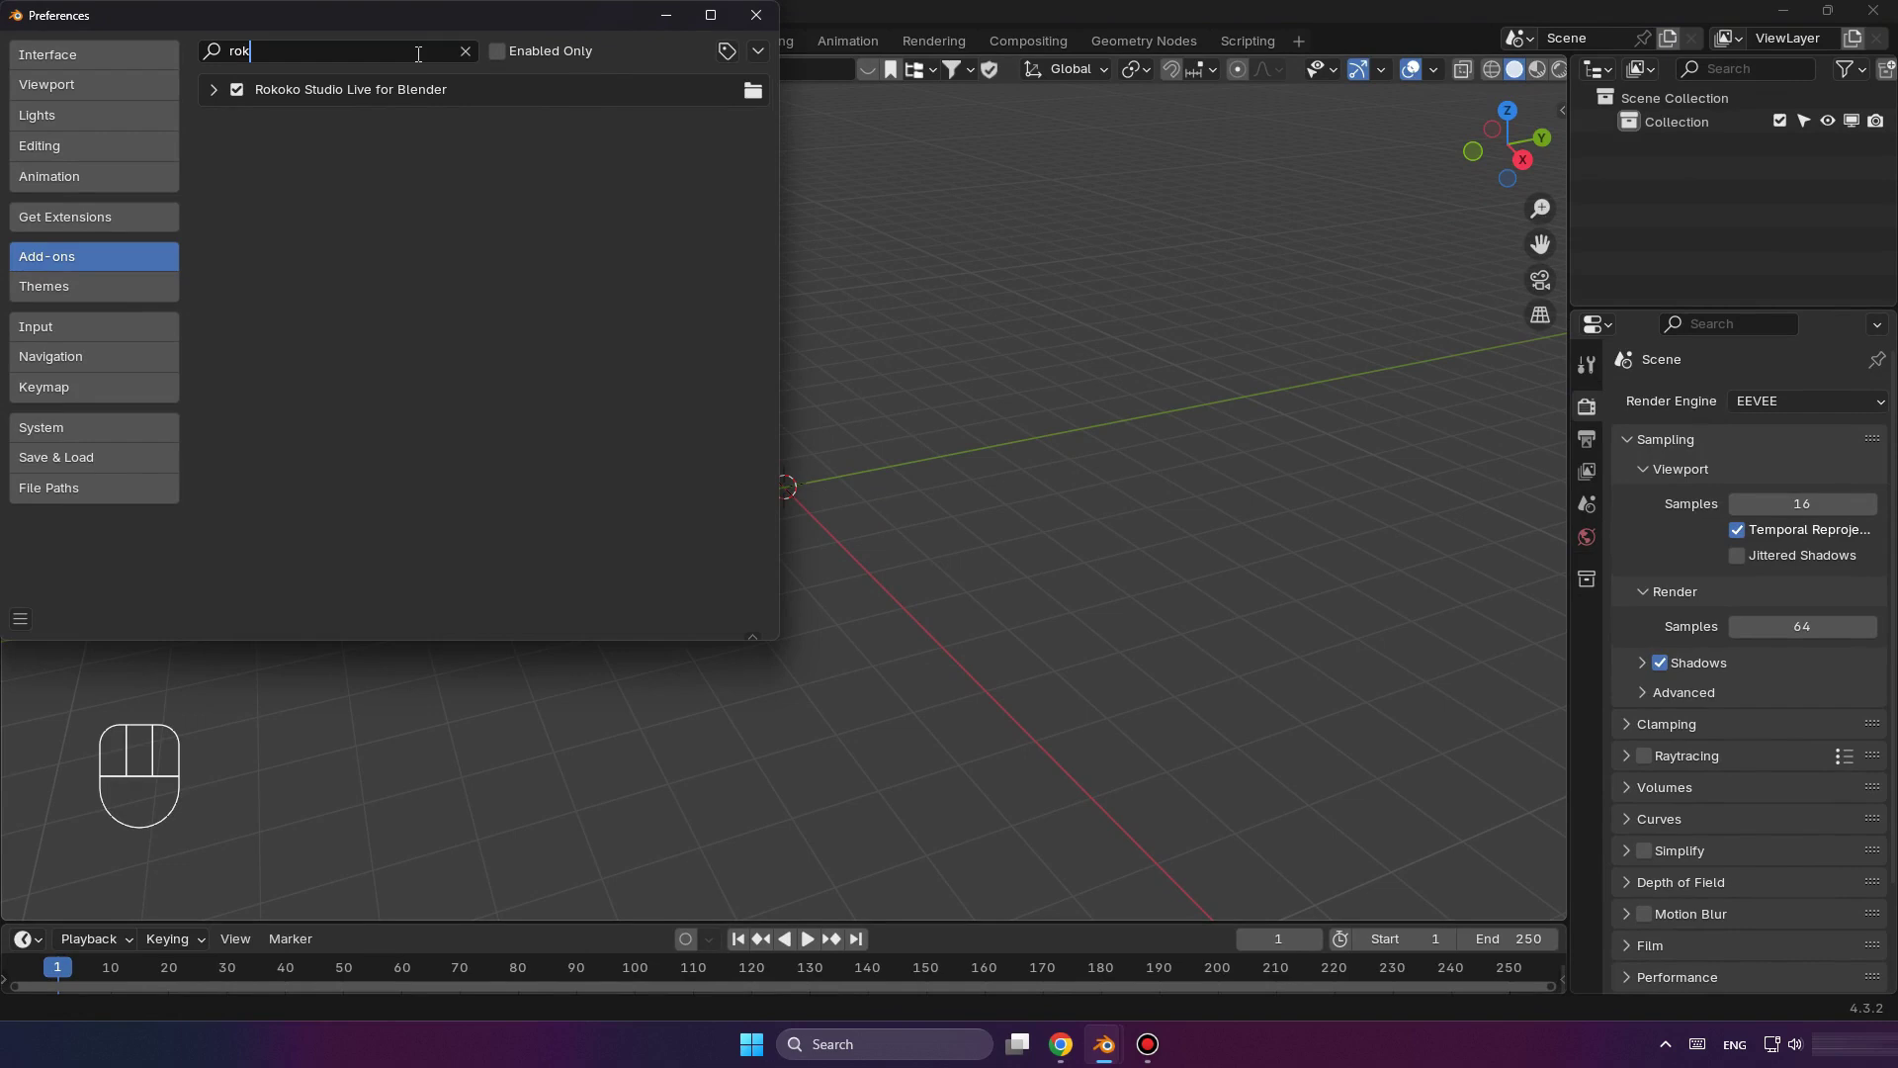
click(213, 90)
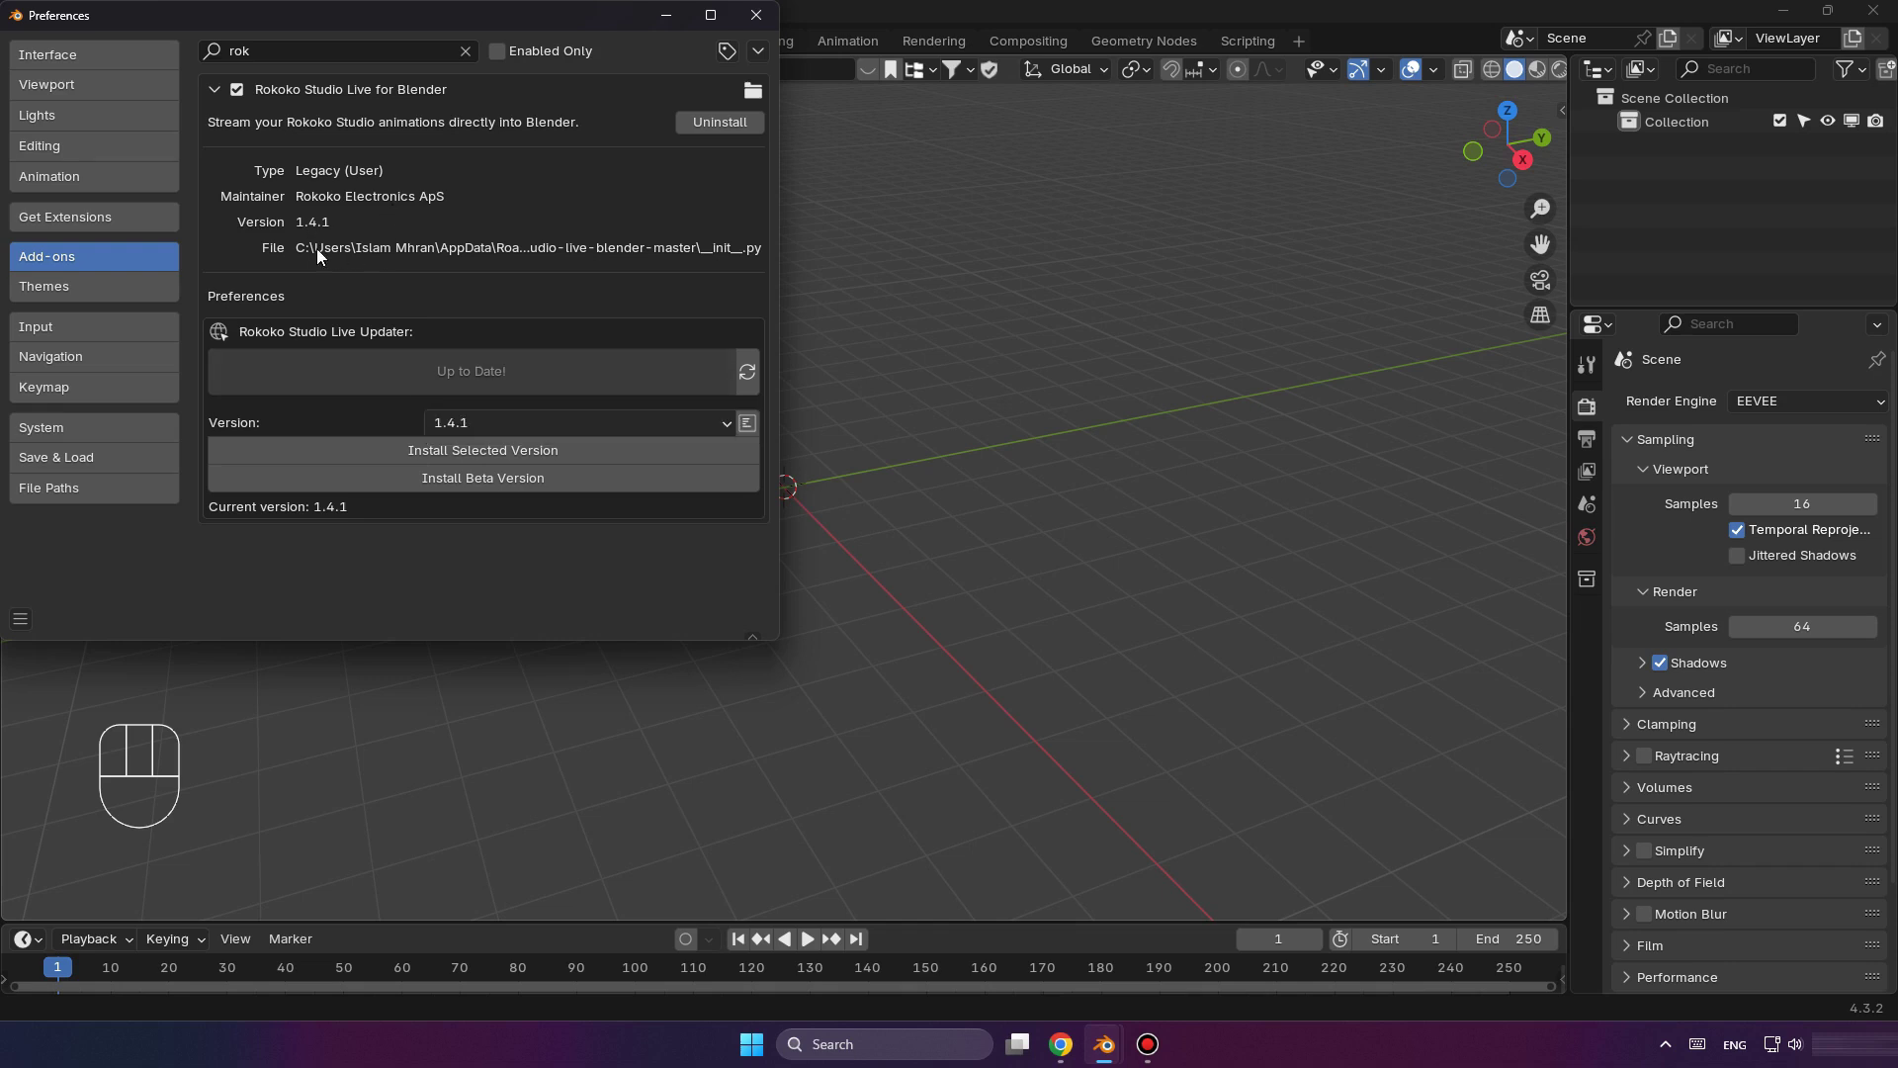
click(214, 90)
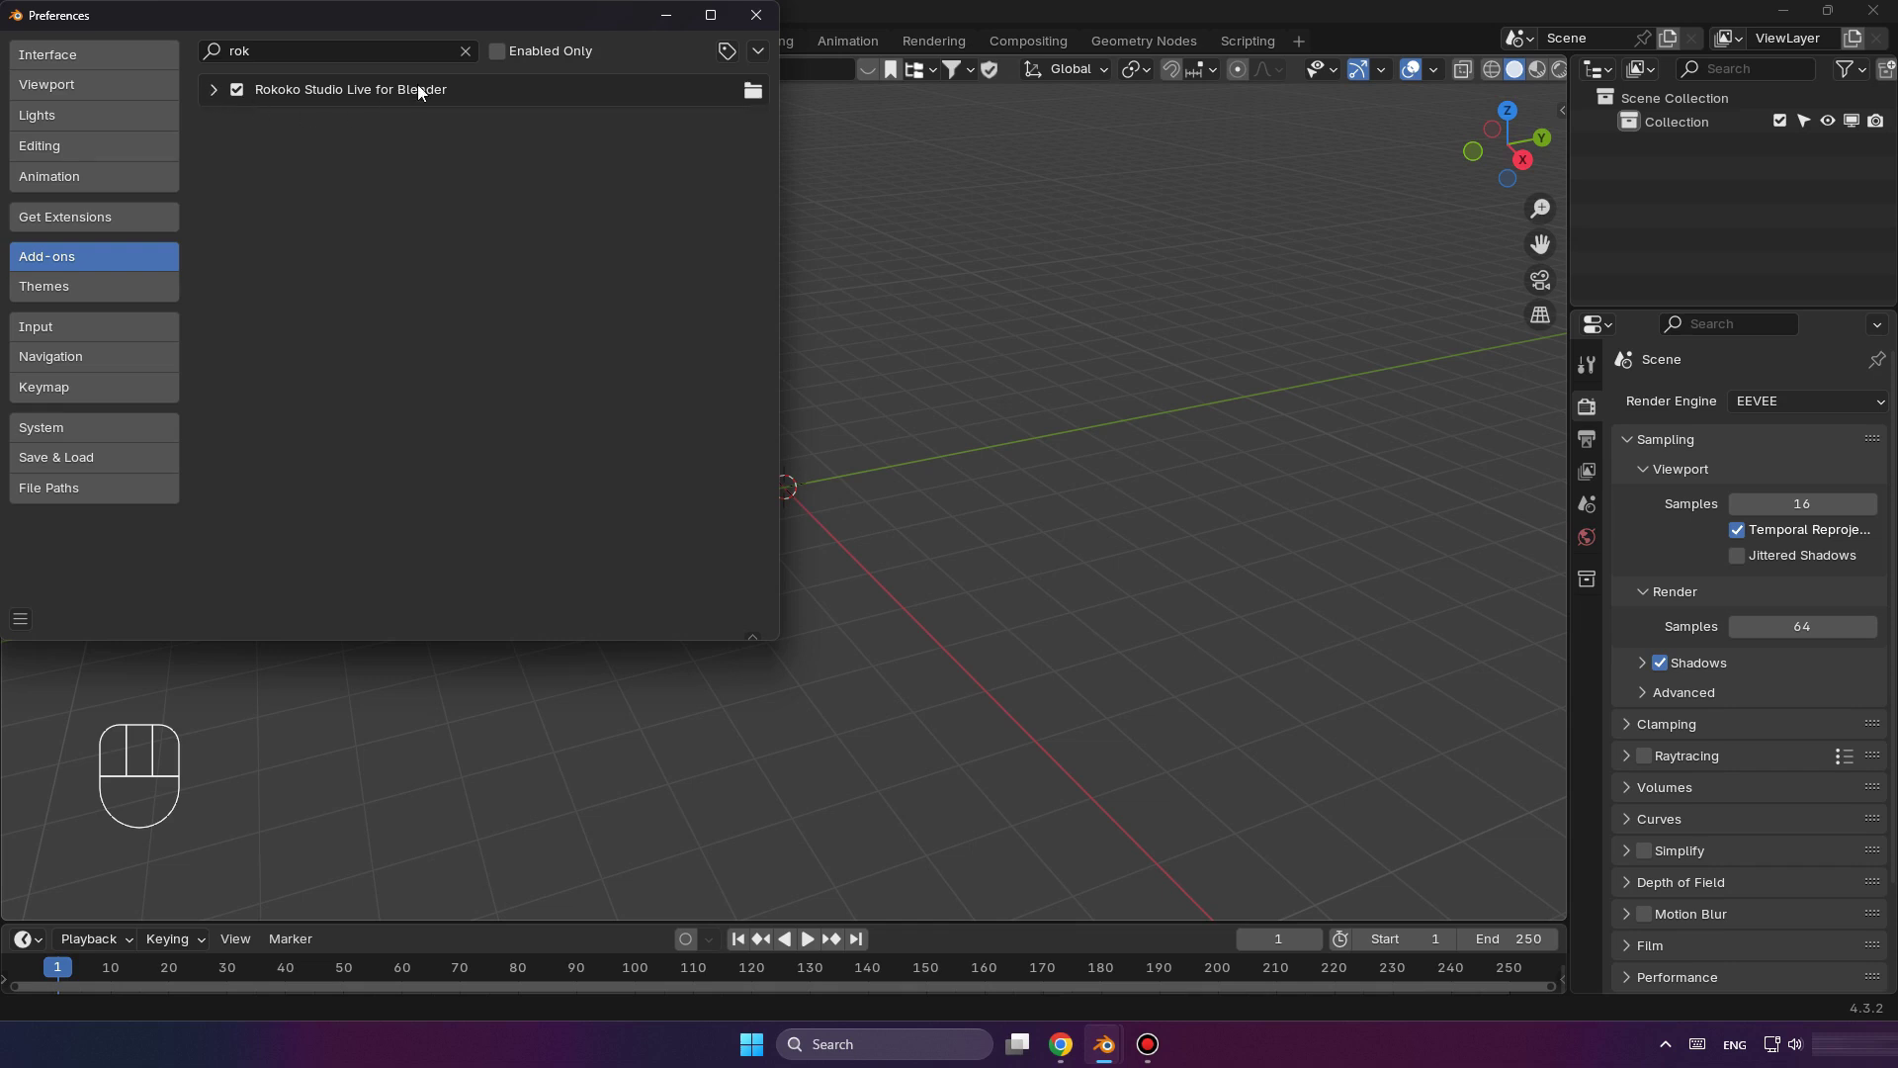
click(466, 50)
click(757, 15)
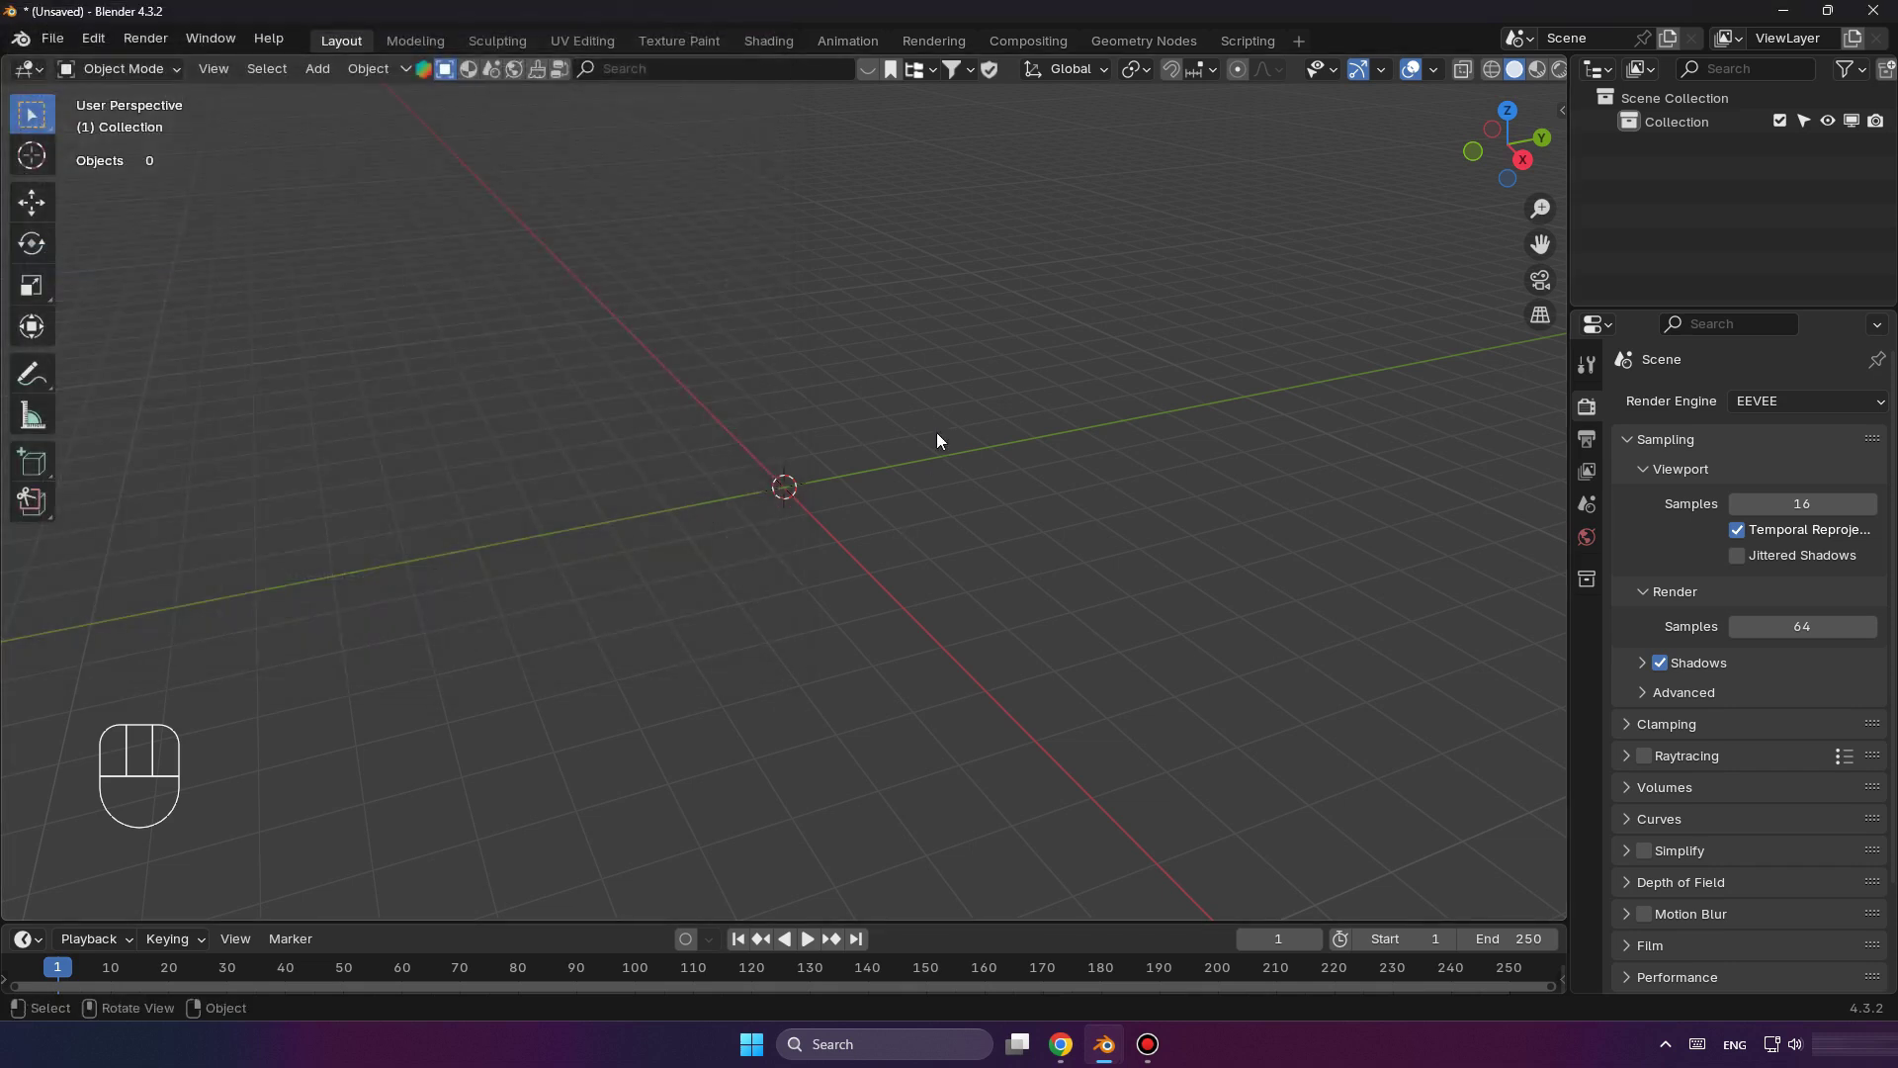
Return to Chrome, open the Rokoko Vision (AI mocap) free capture tool, and start creating the first animation.
click(1784, 10)
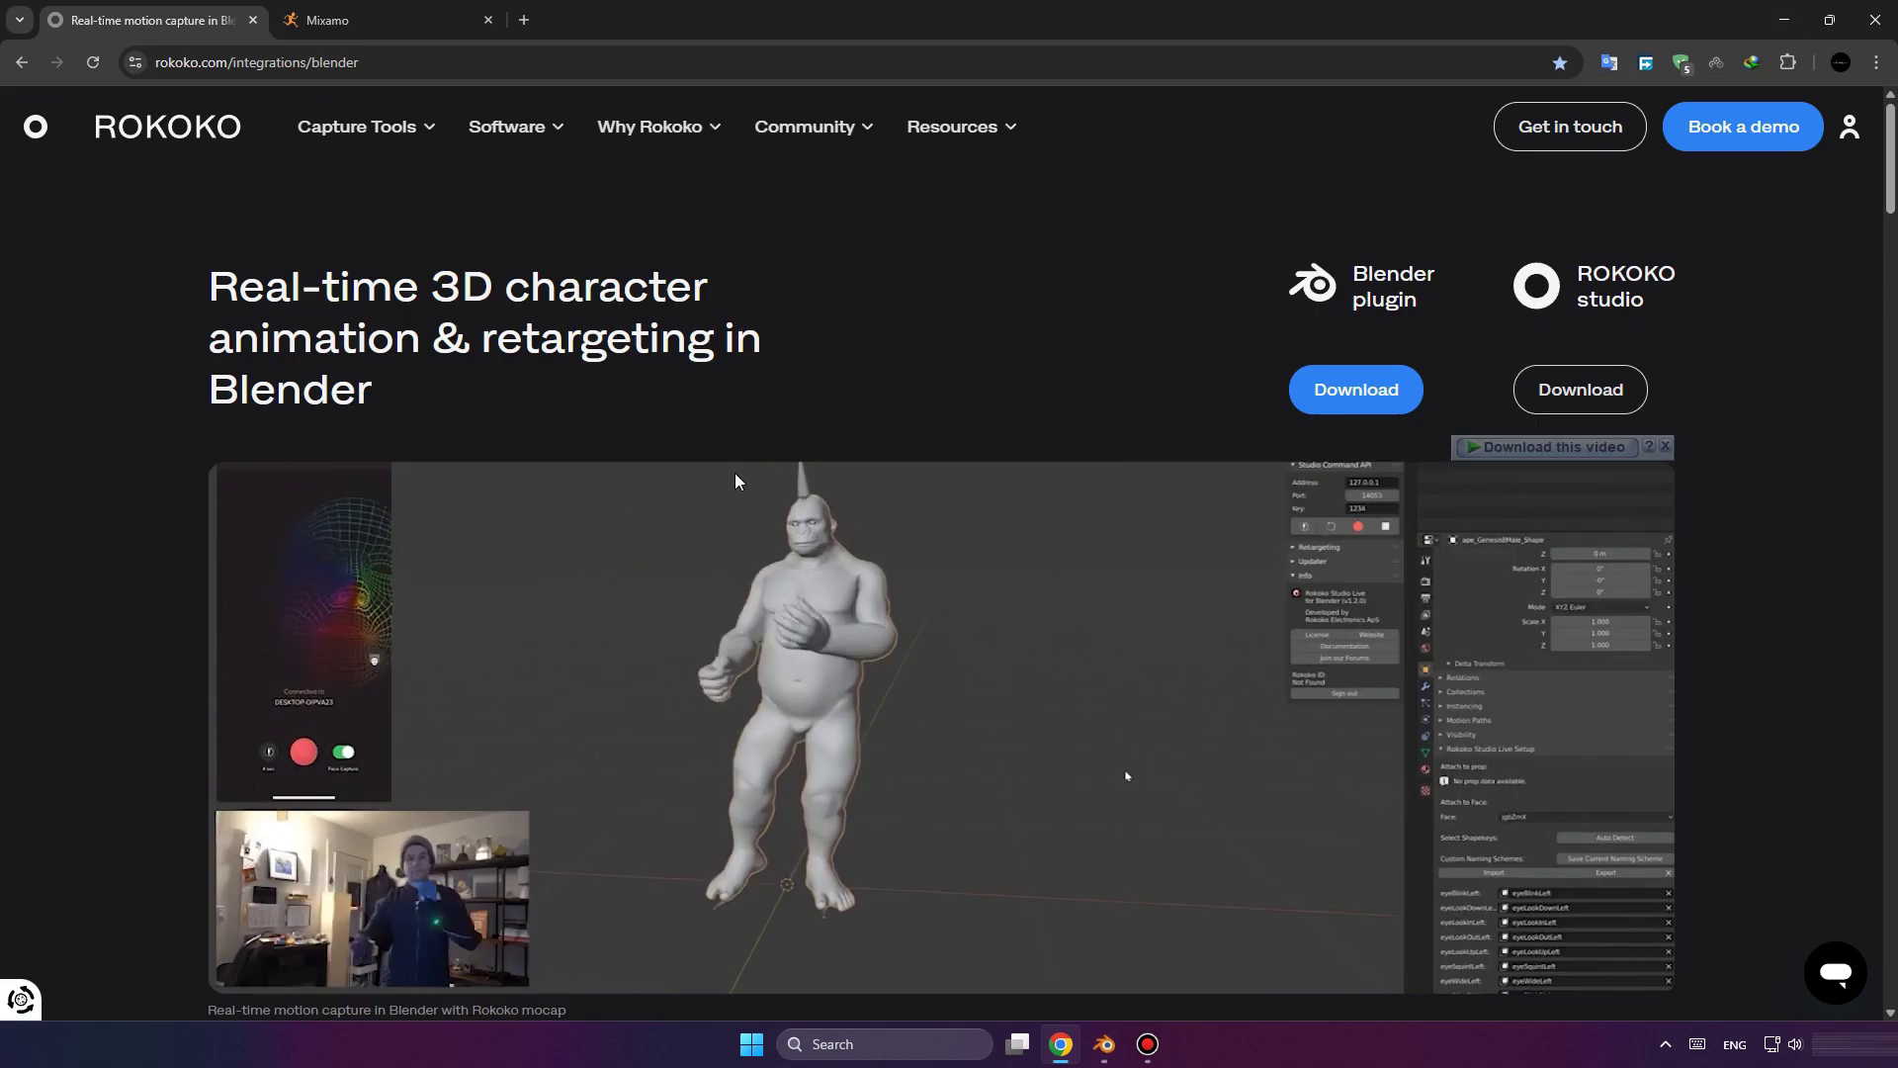
mouse_move(373, 128)
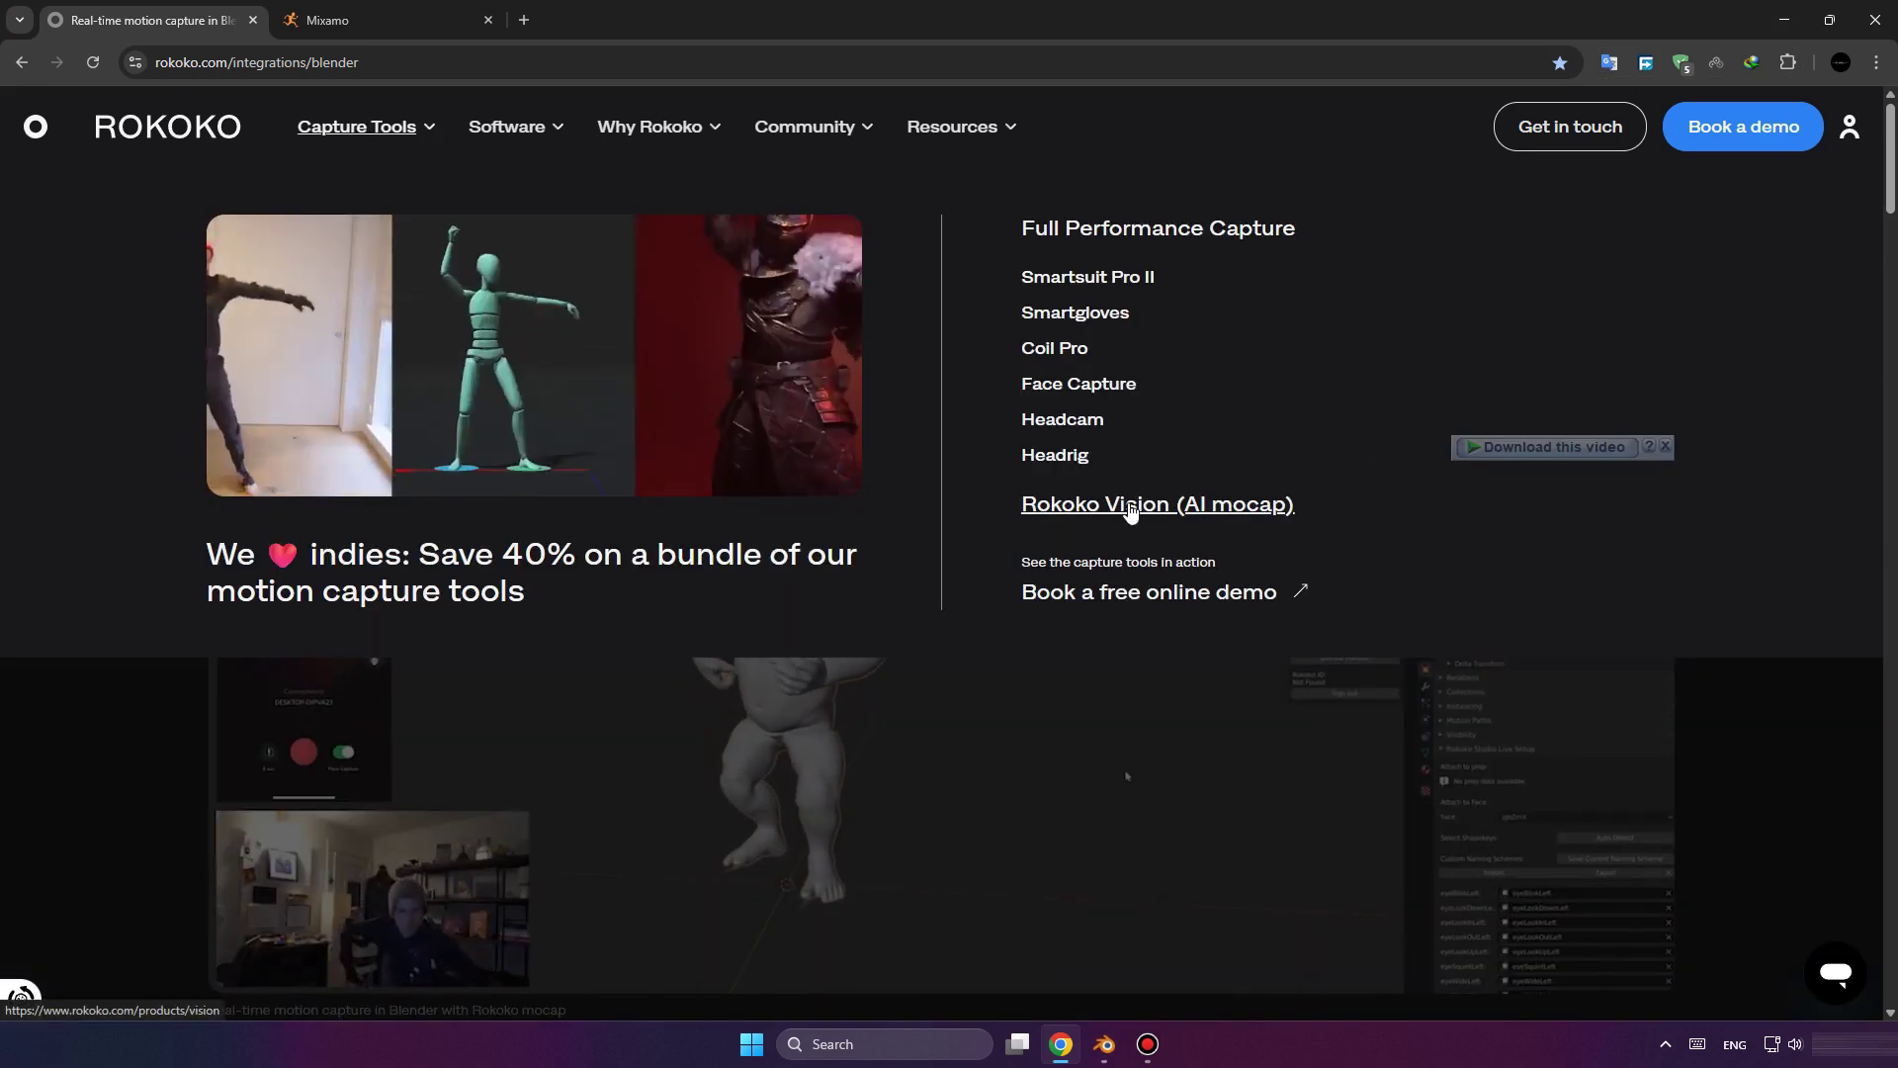
click(1131, 509)
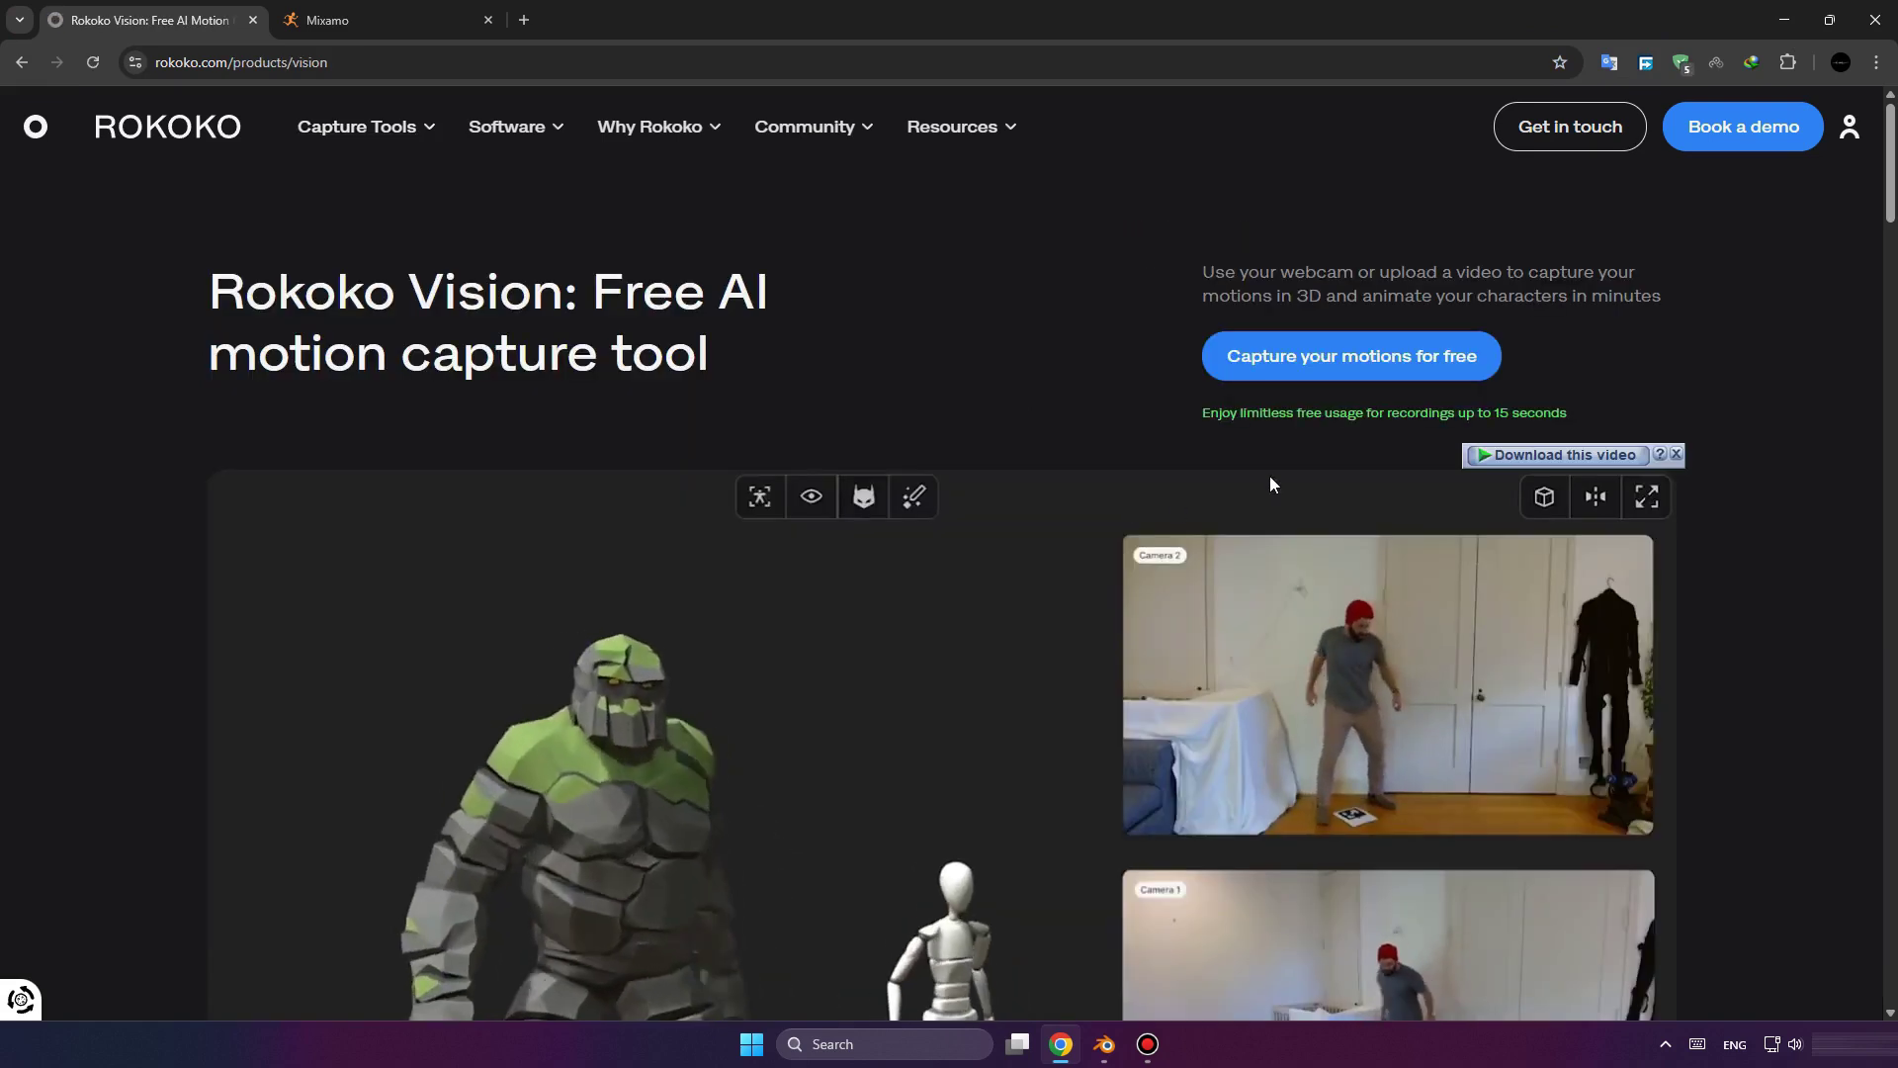
click(1372, 367)
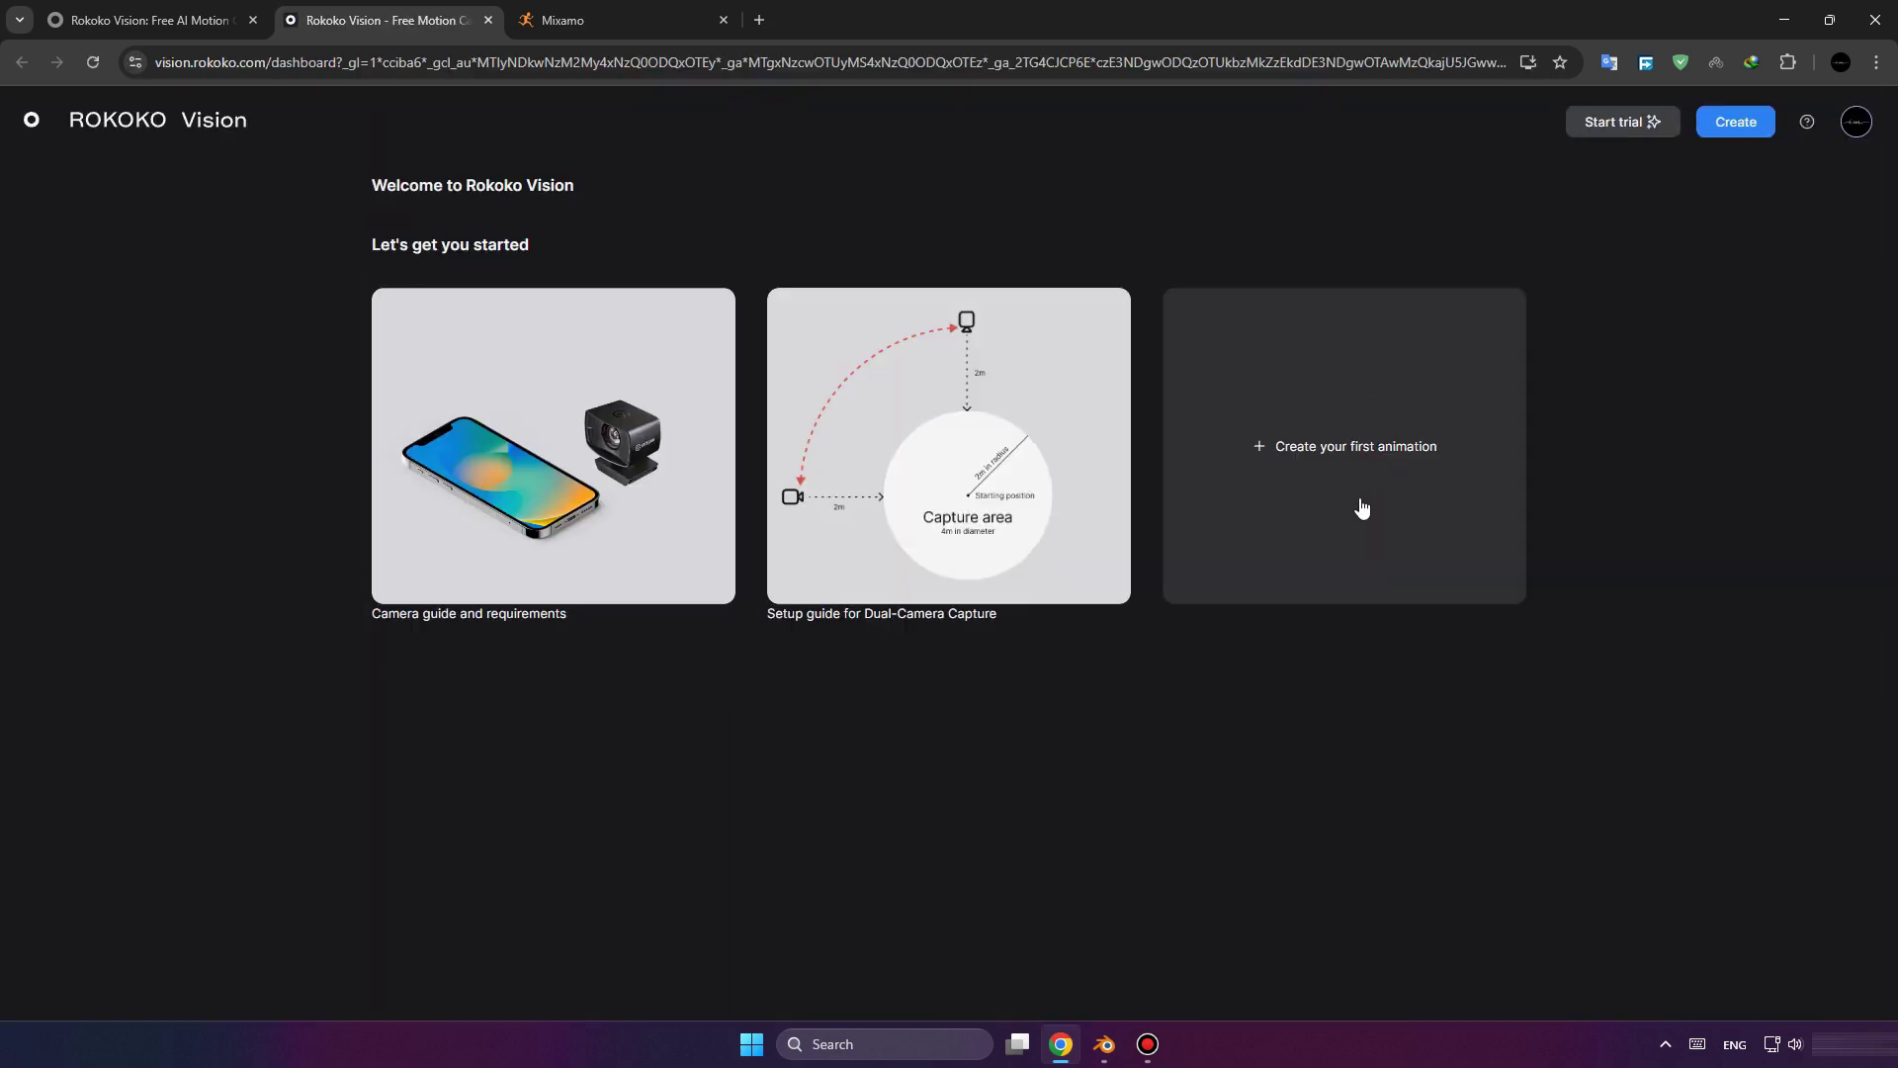
click(1367, 472)
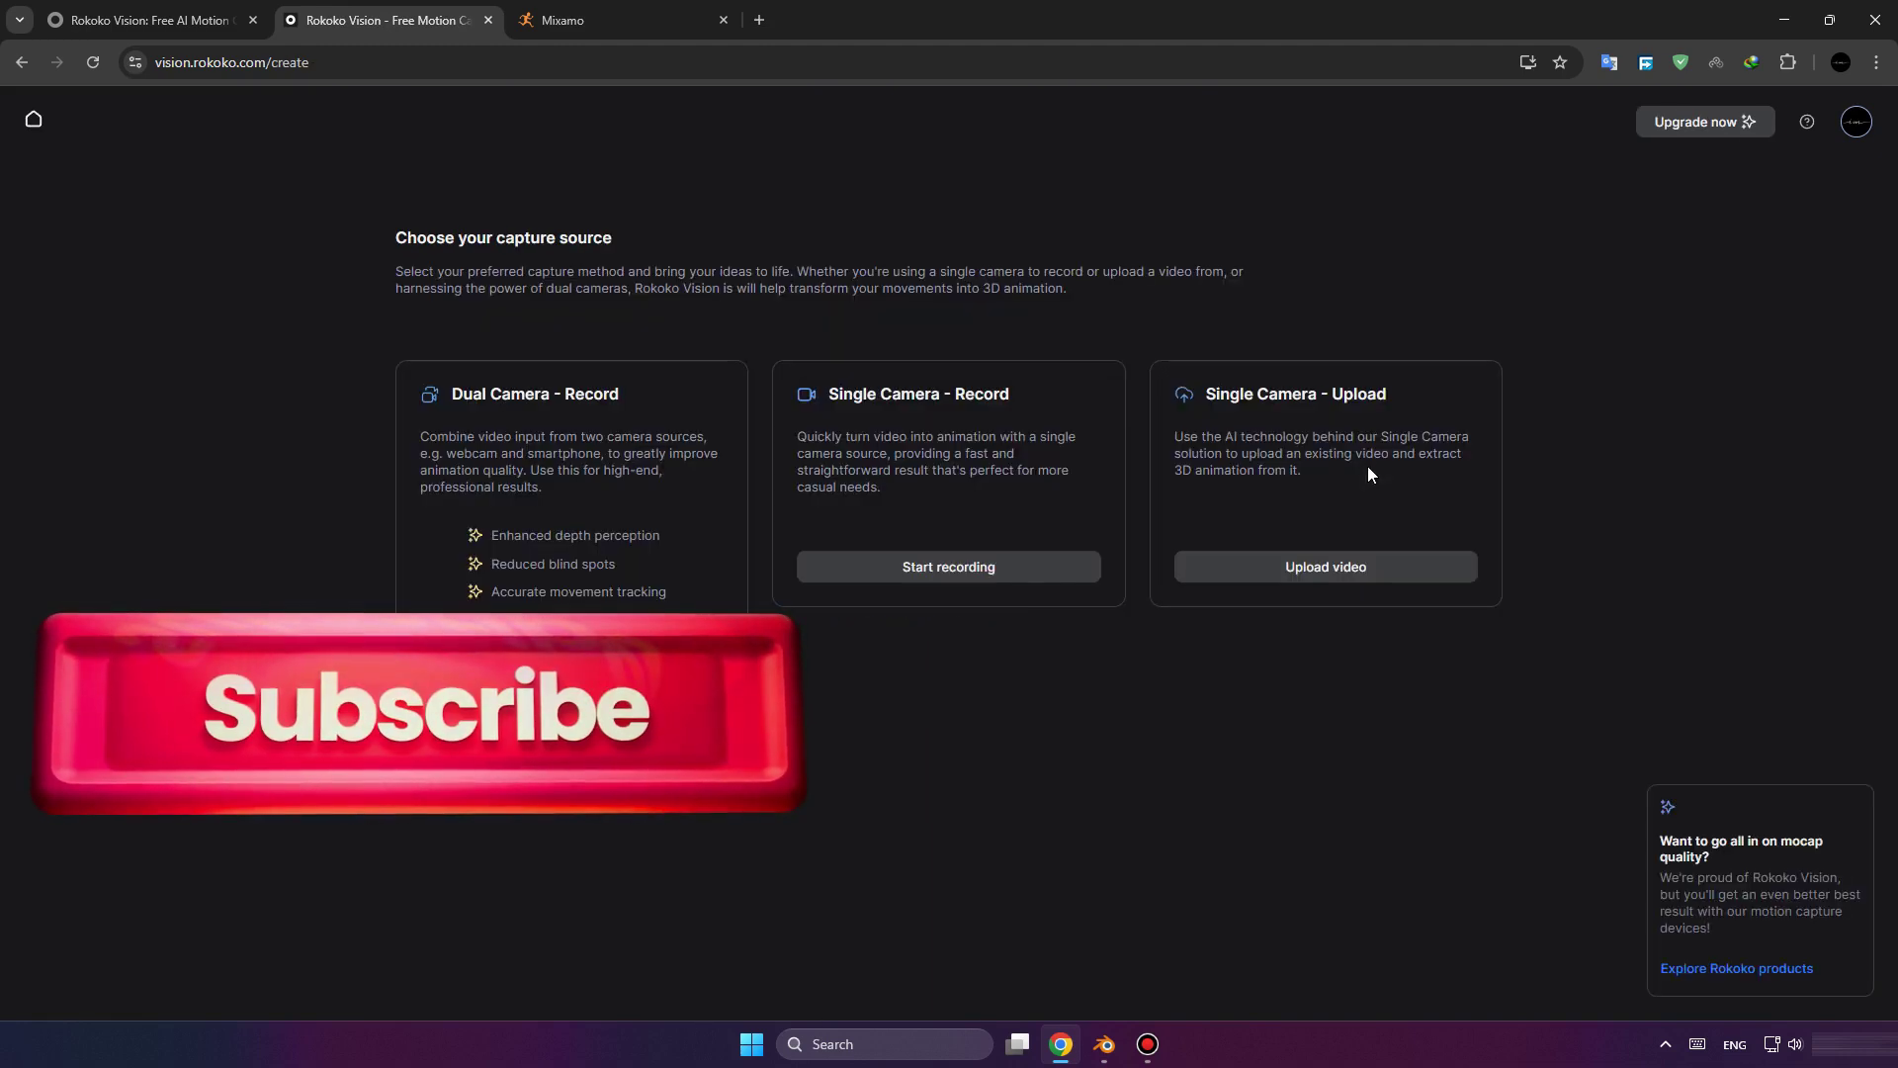
Upload 4438082-hd_1920_1080_25fps.mp4 from the Desktop as a single-camera video and go to its preview.
click(1347, 574)
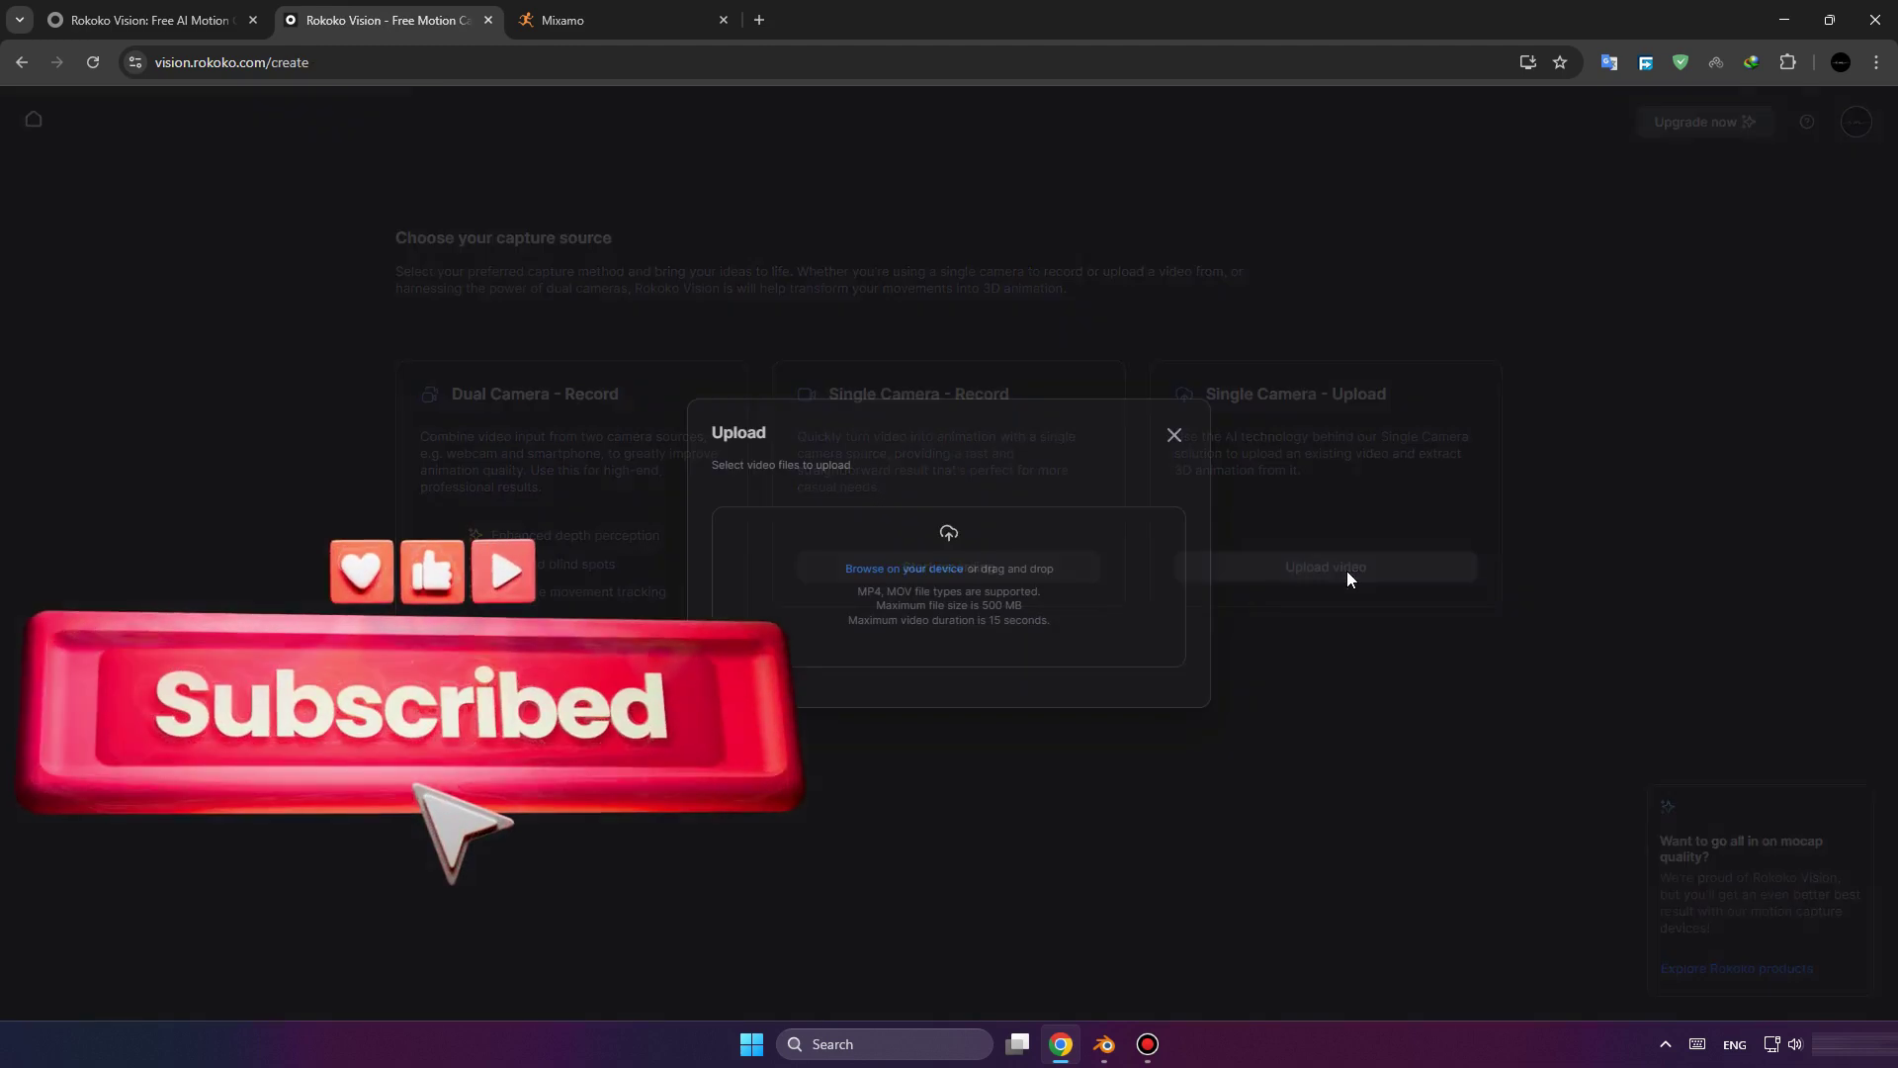
click(904, 567)
click(247, 187)
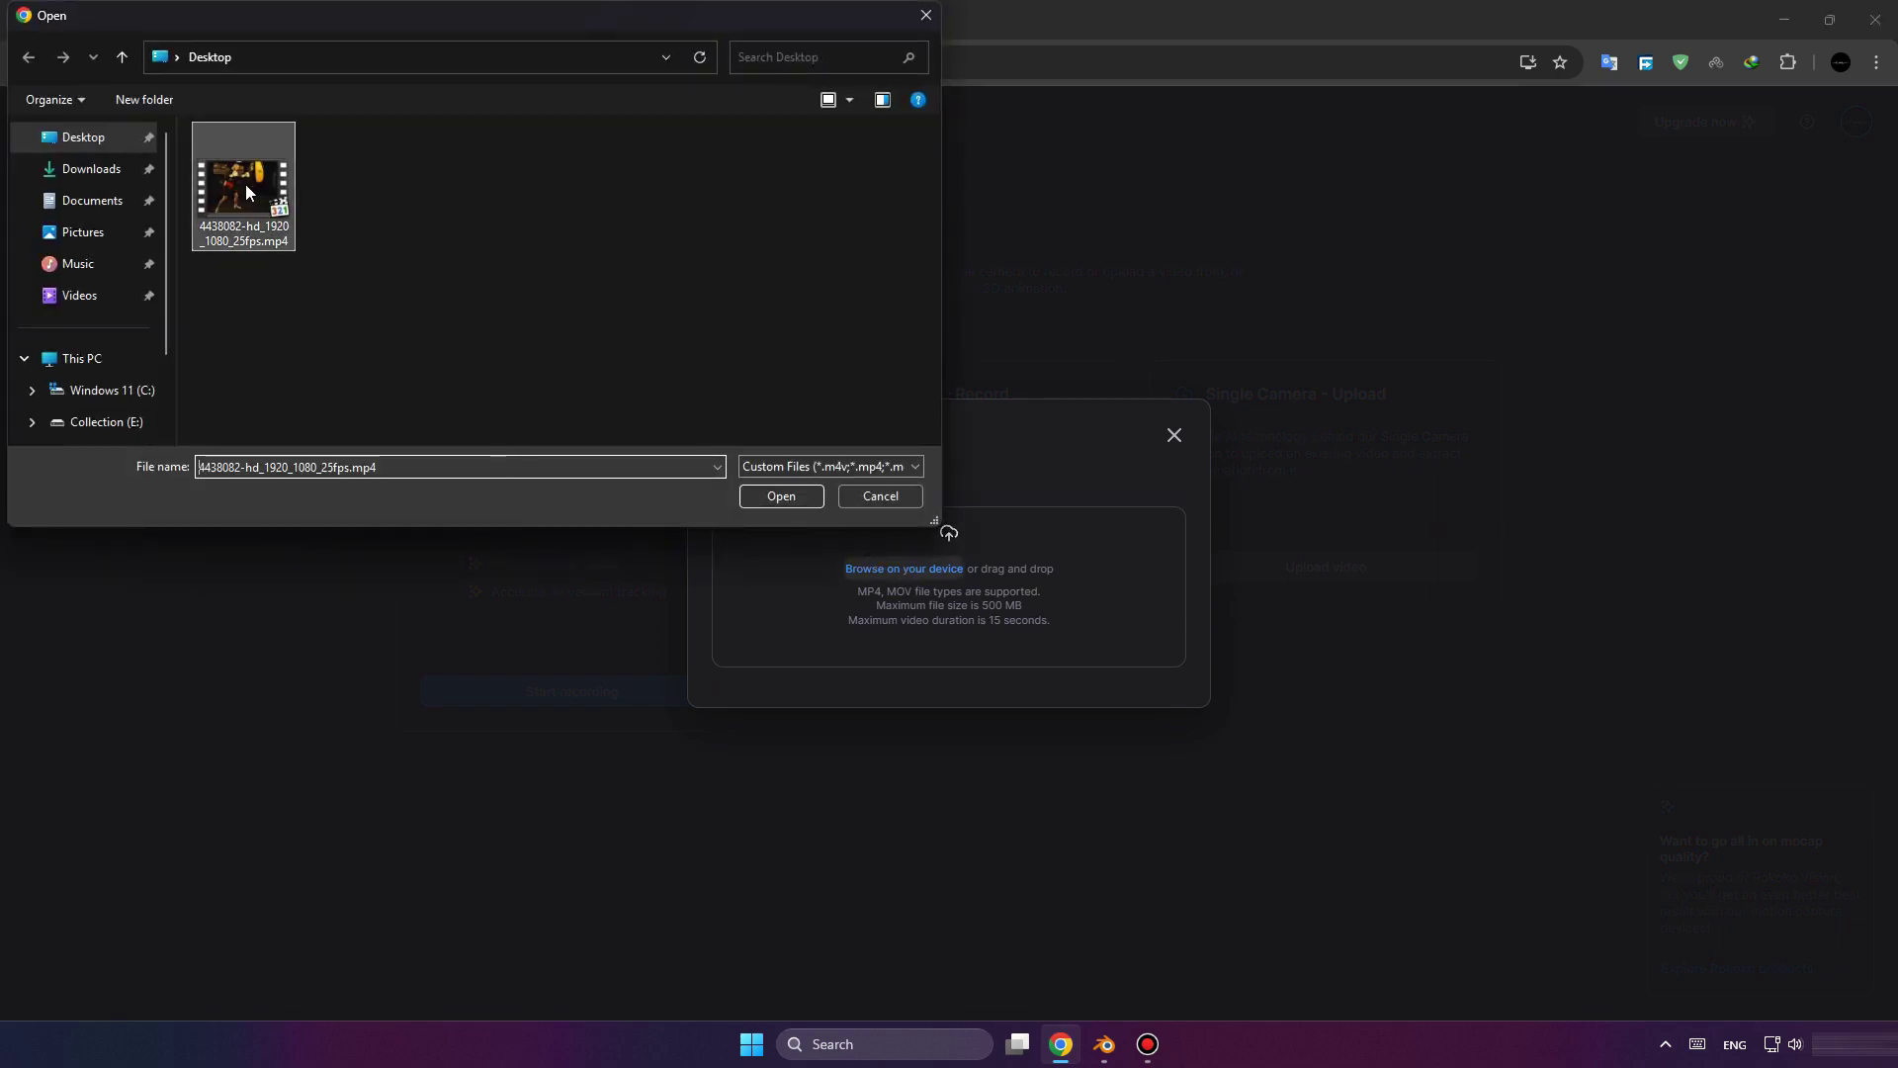
click(781, 496)
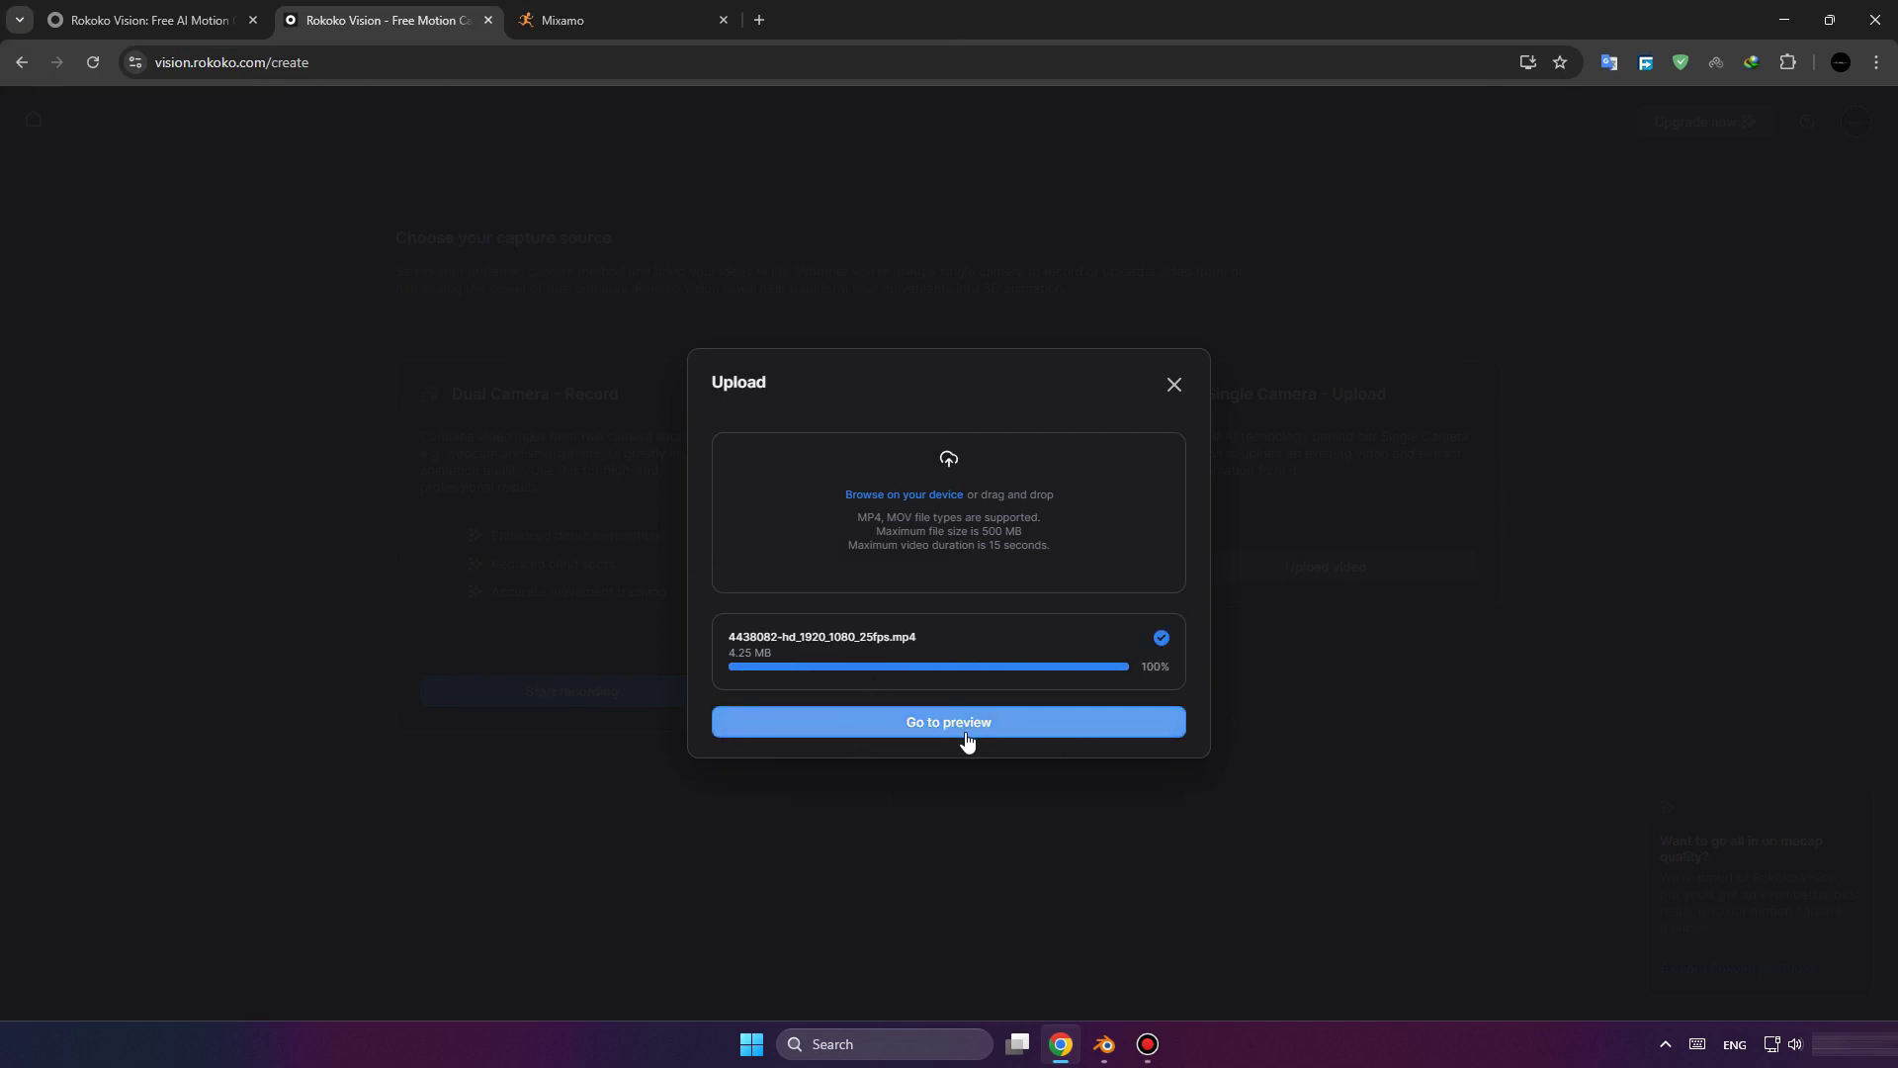
click(965, 732)
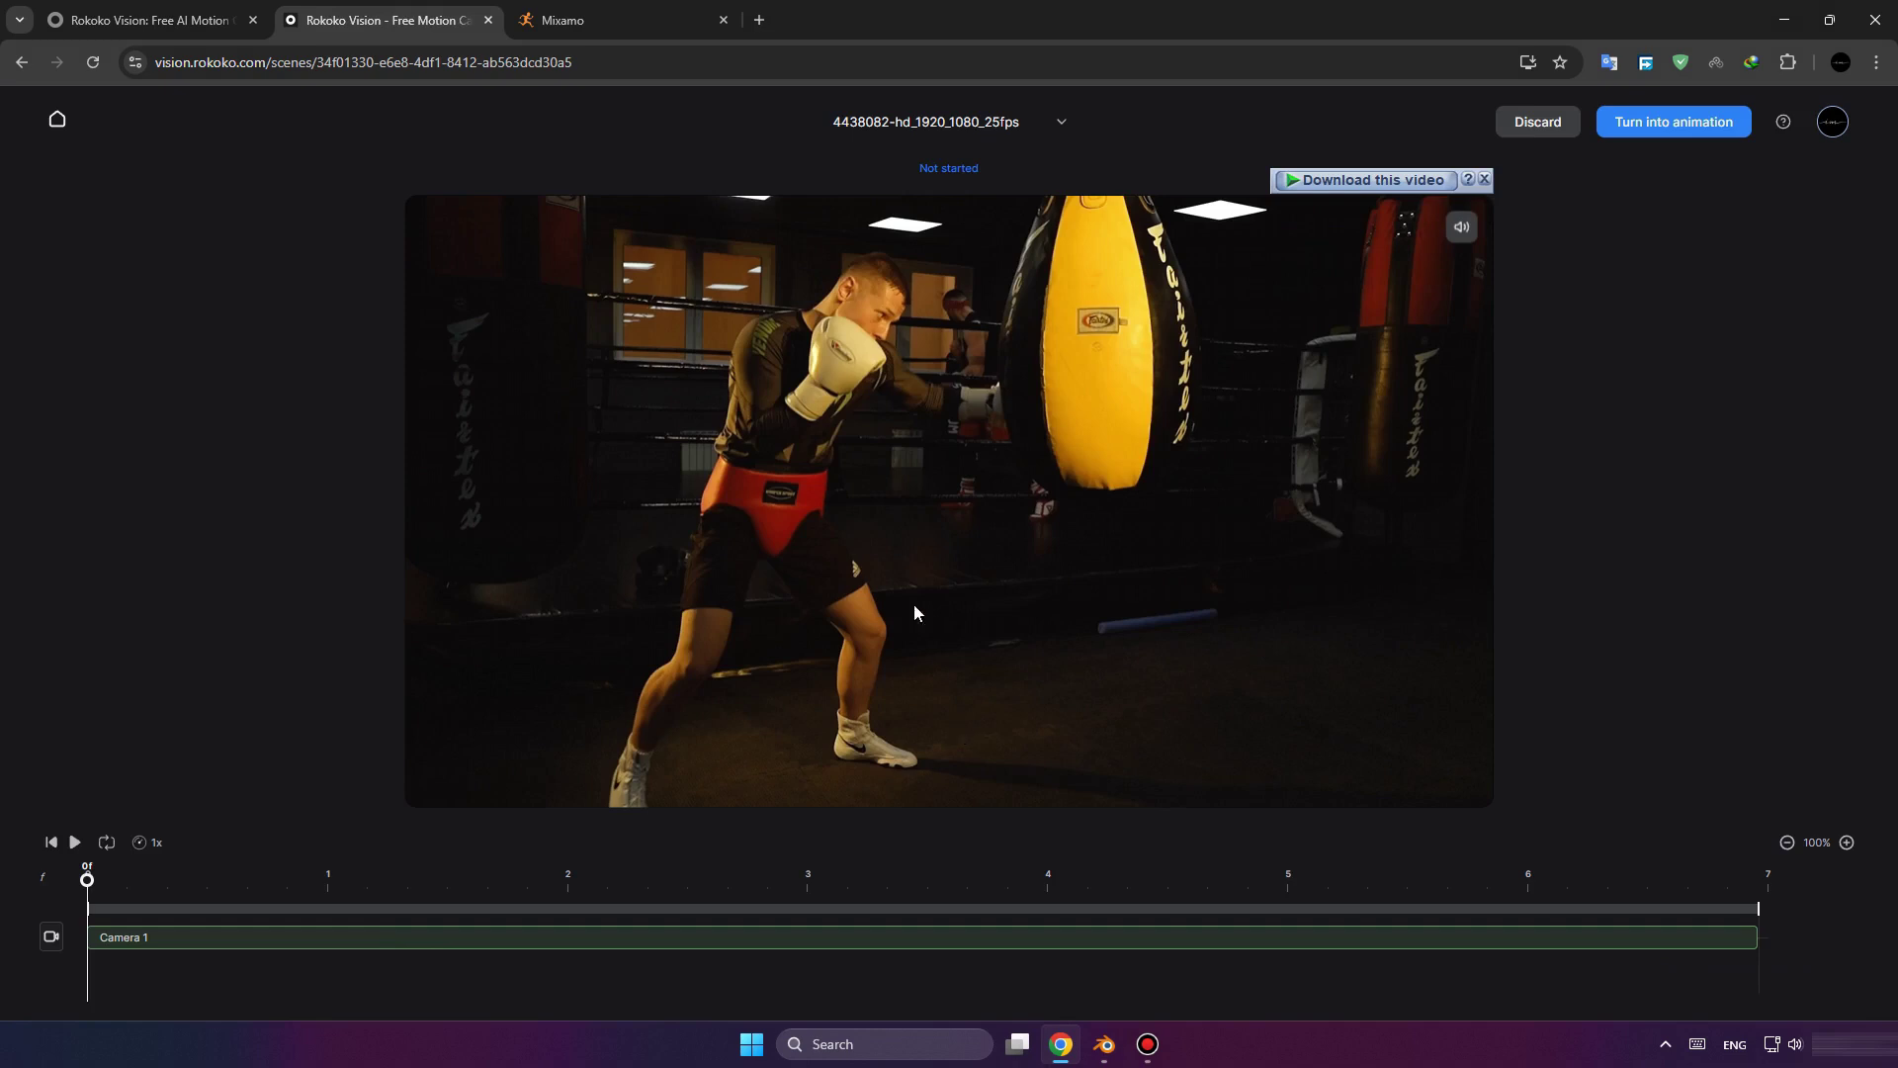
Preview the uploaded boxing video, turn it into a 3D animation, and play back the result.
click(75, 843)
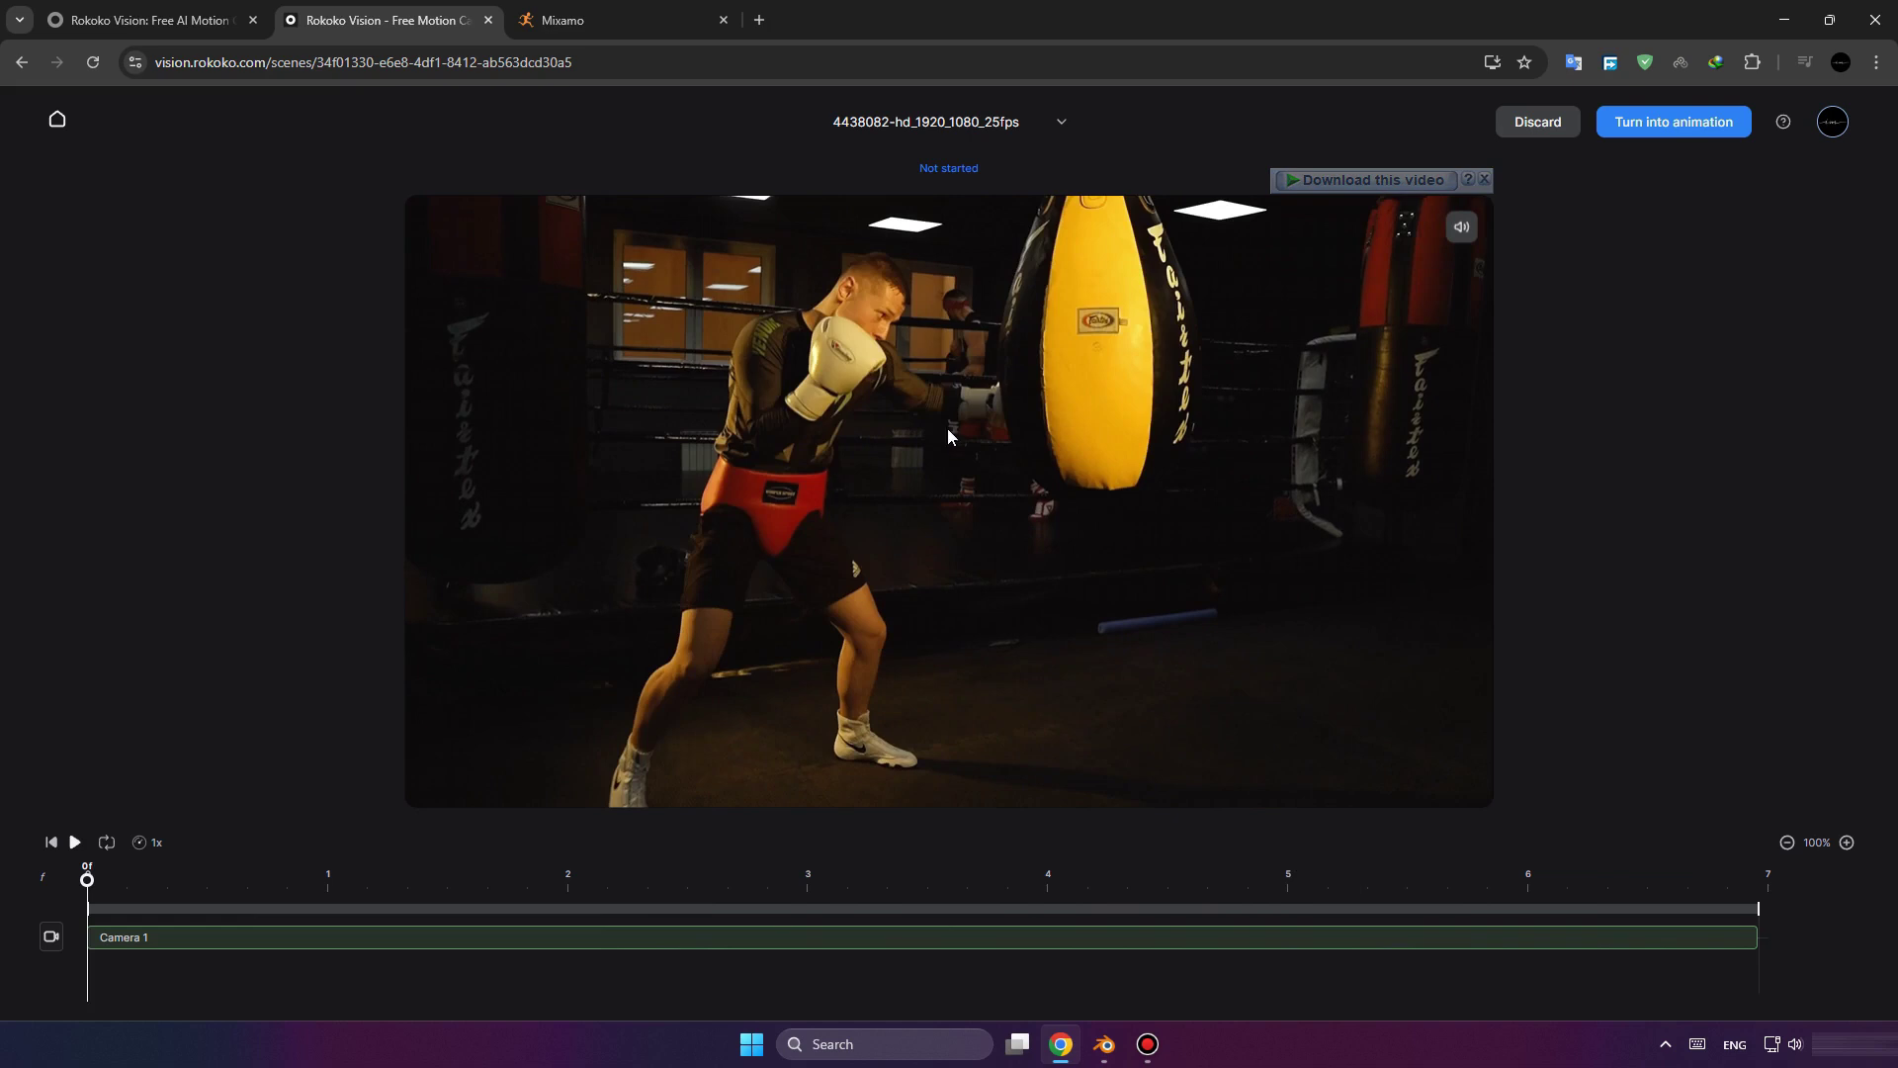
click(1667, 126)
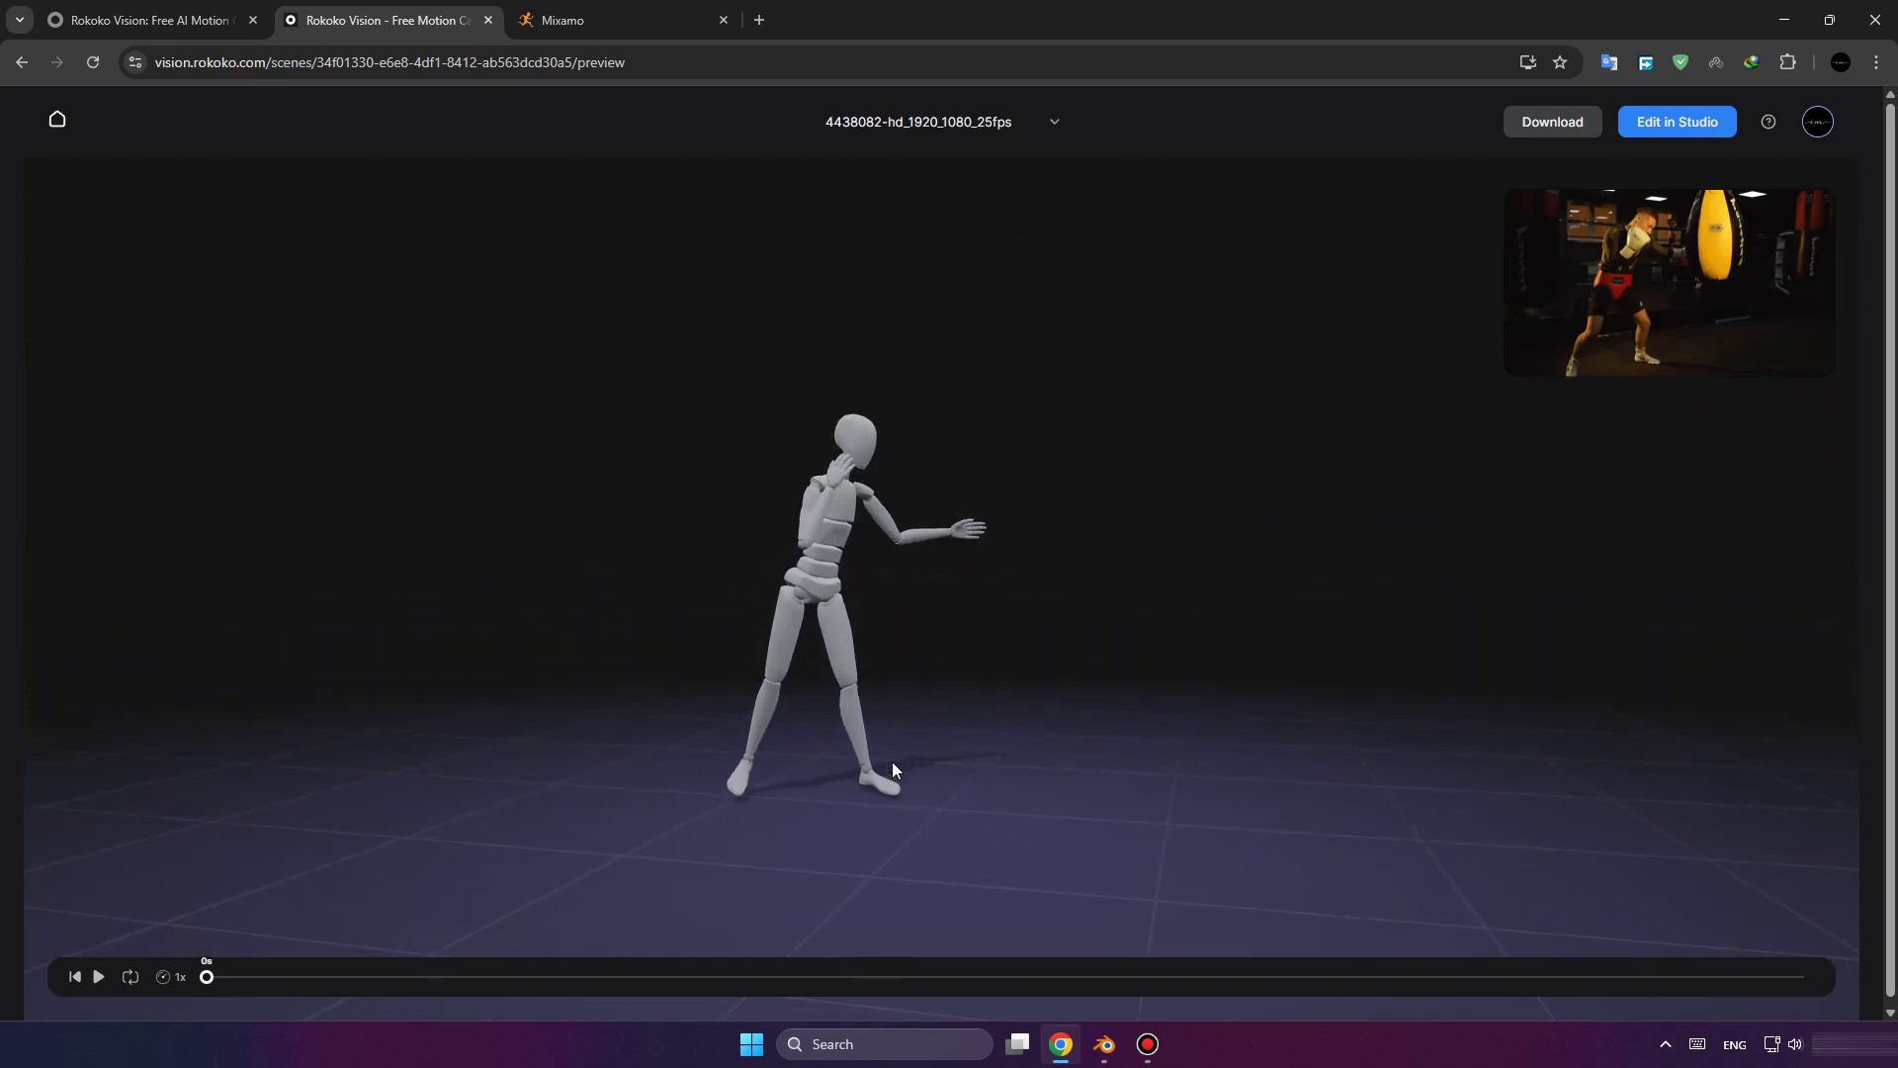
click(97, 977)
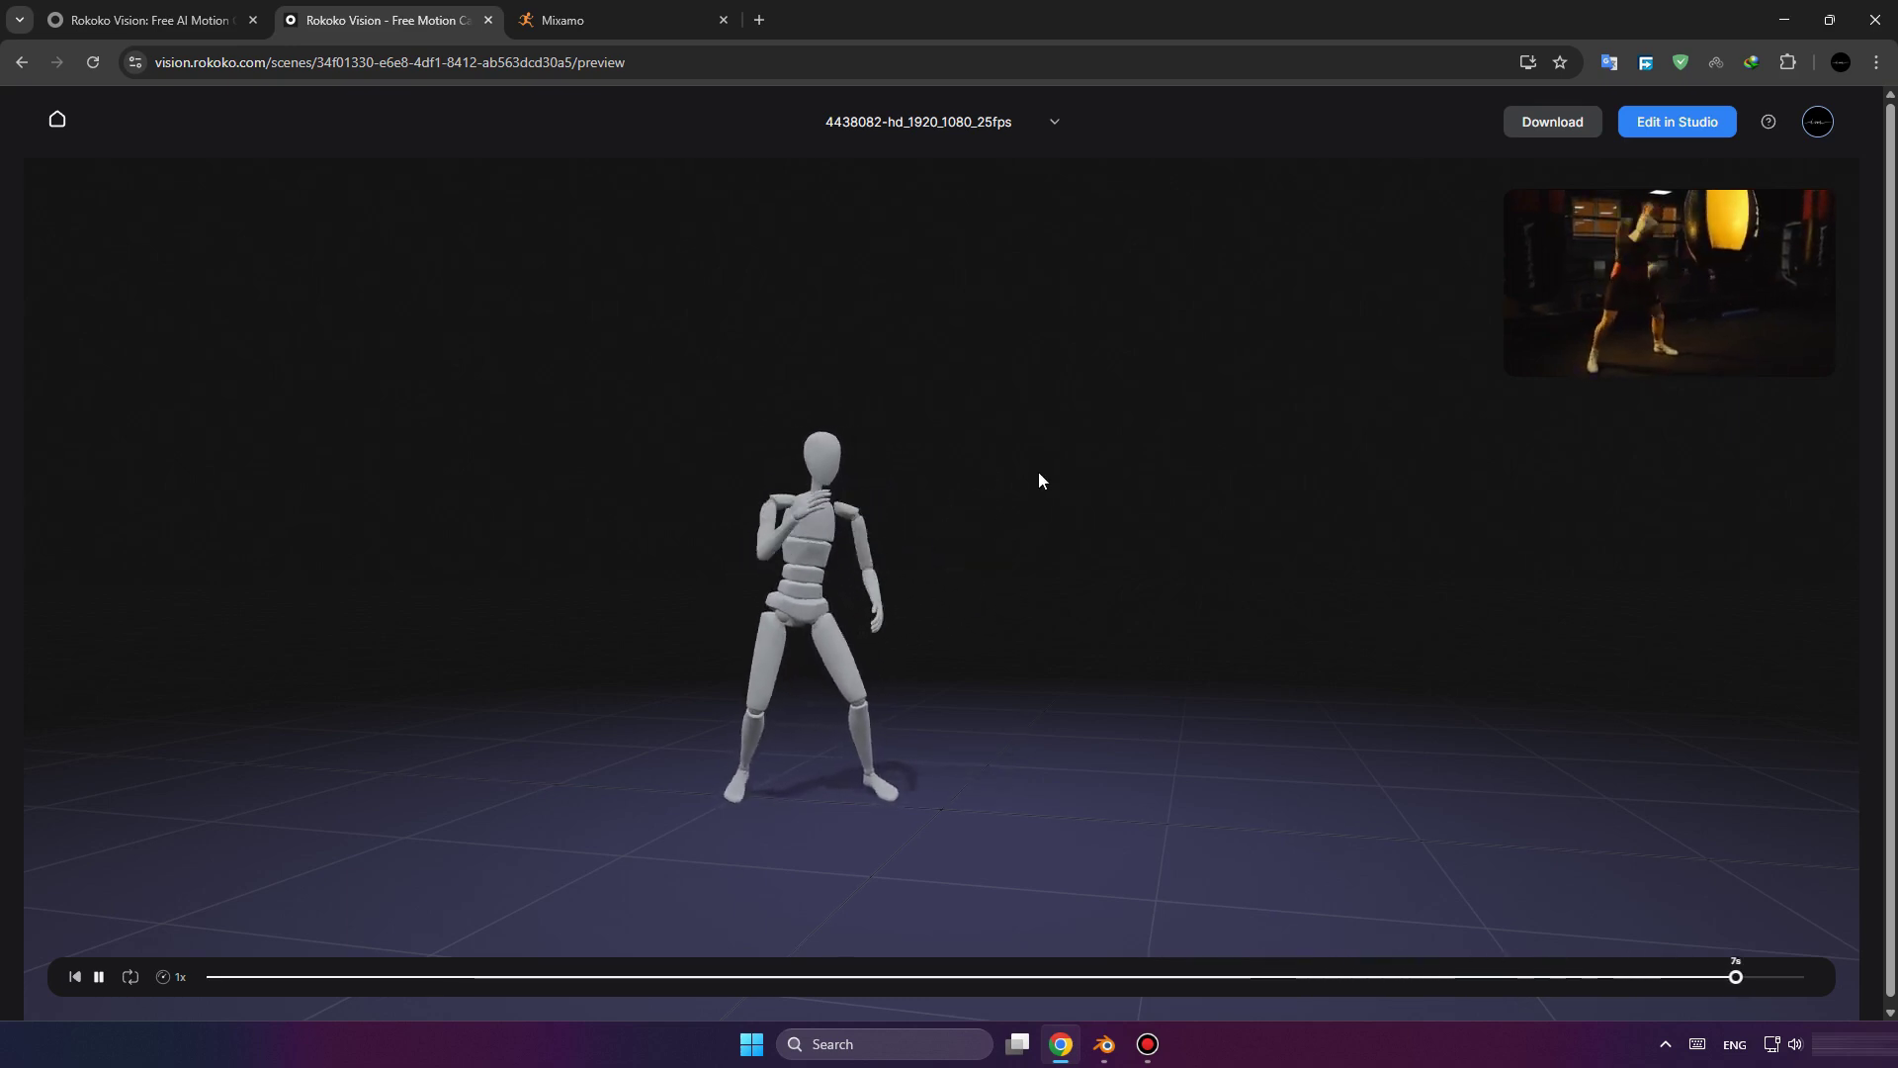
Send the animation to Rokoko Studio, always allowing vision.rokoko.com links, and open the 4438082-hd_1920_1080_25fps scene there.
click(1678, 144)
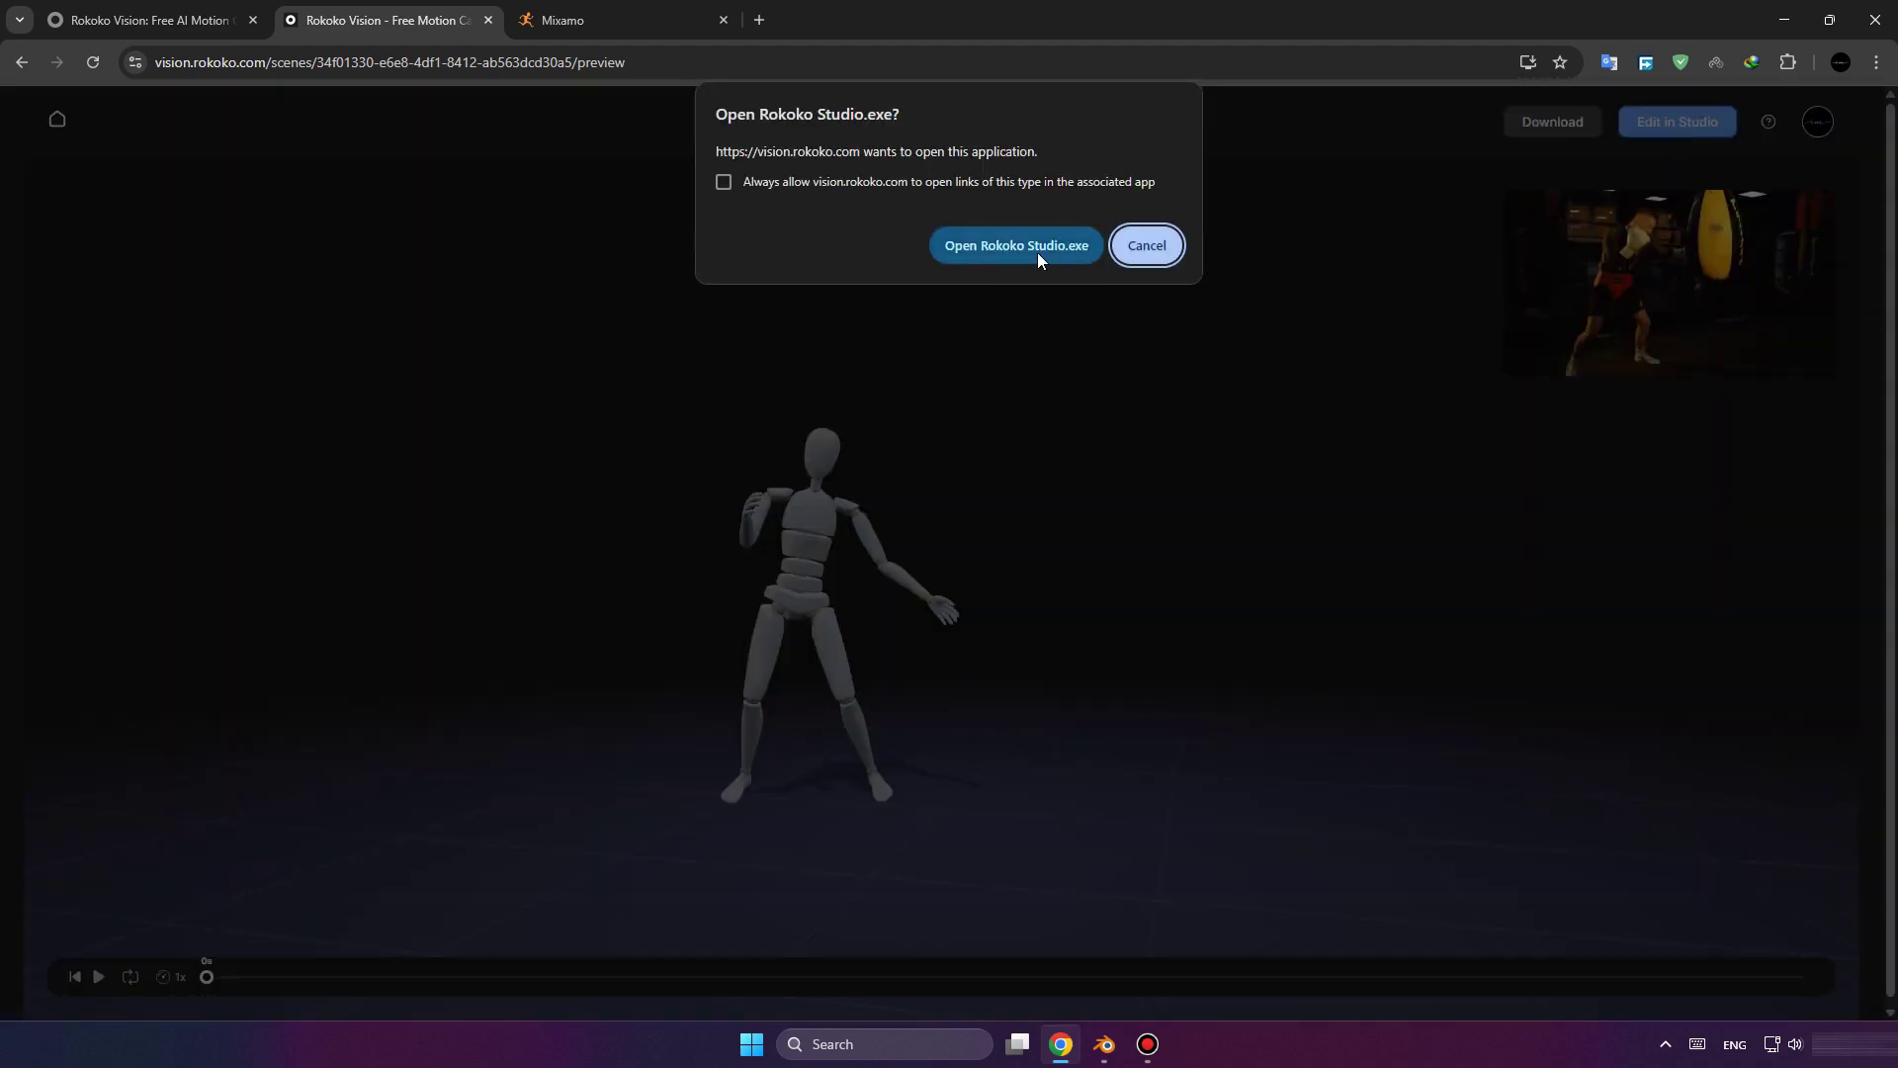
click(888, 184)
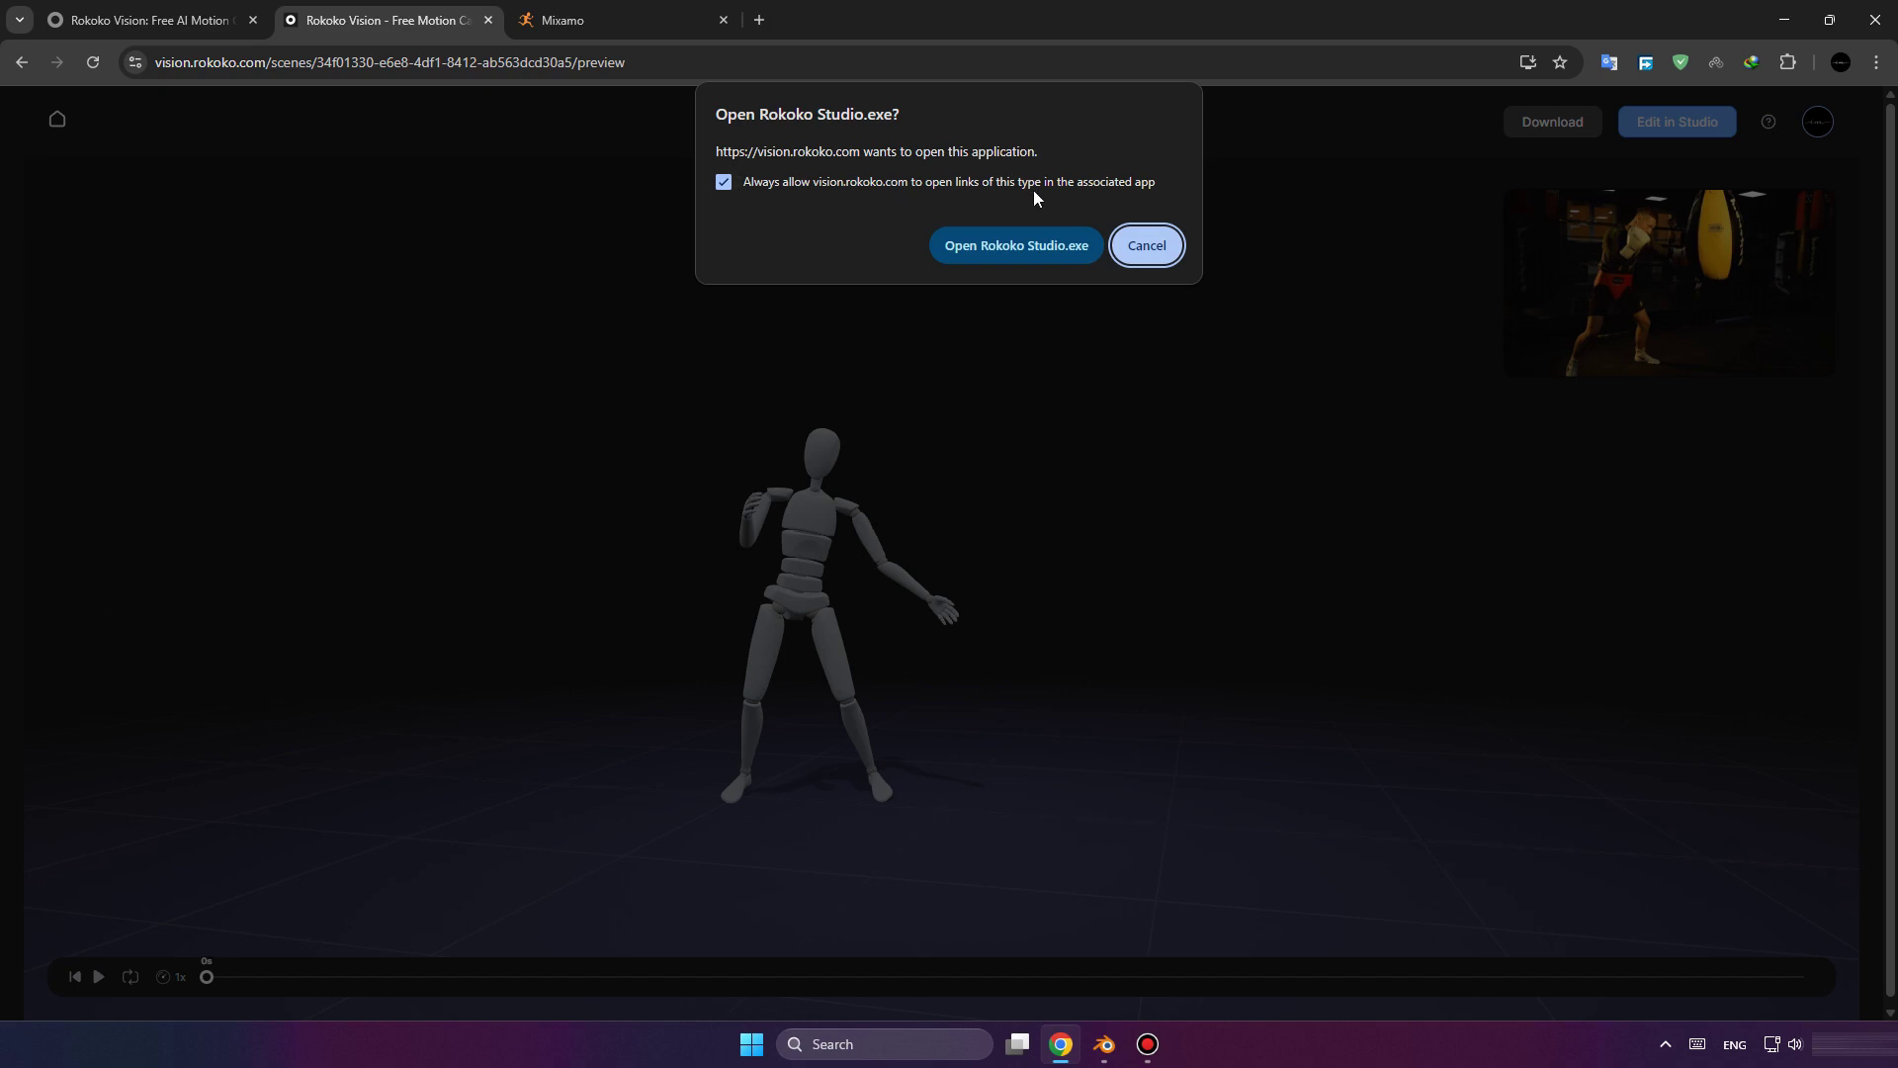
click(1026, 245)
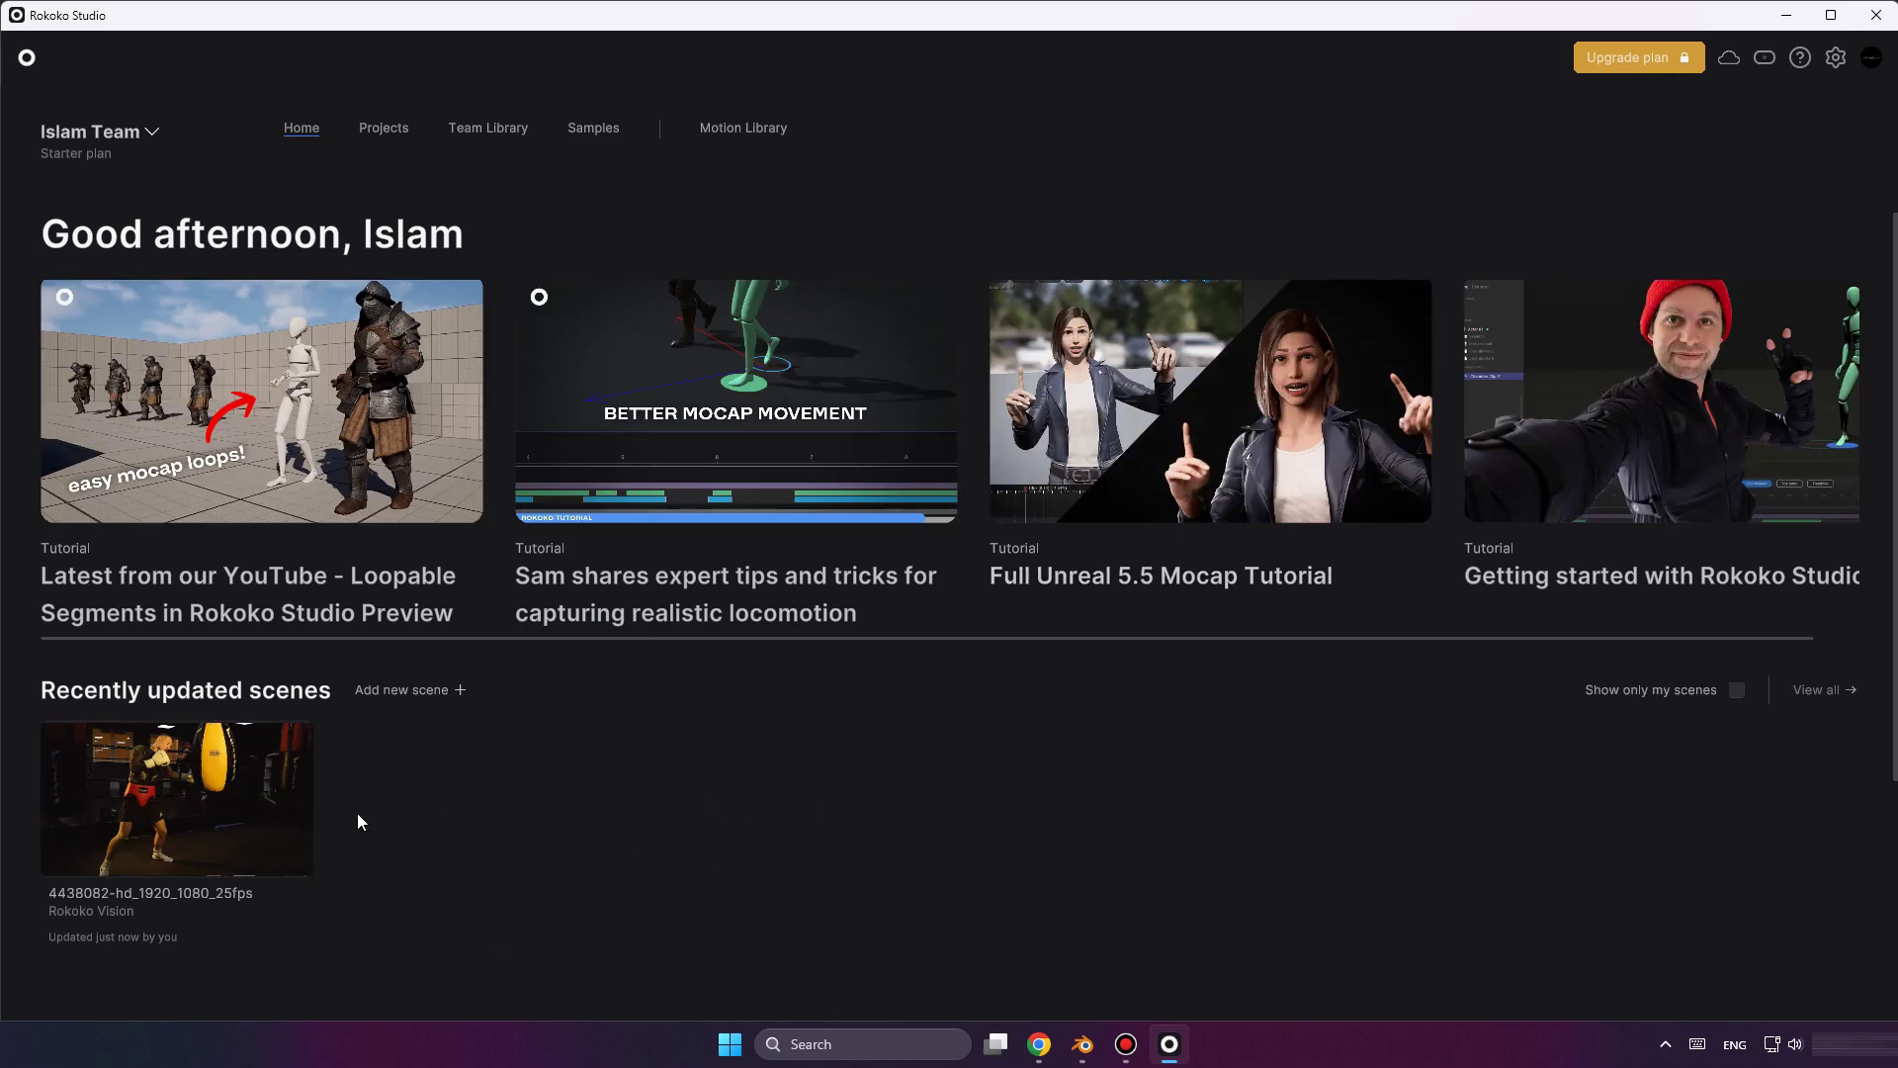
click(181, 809)
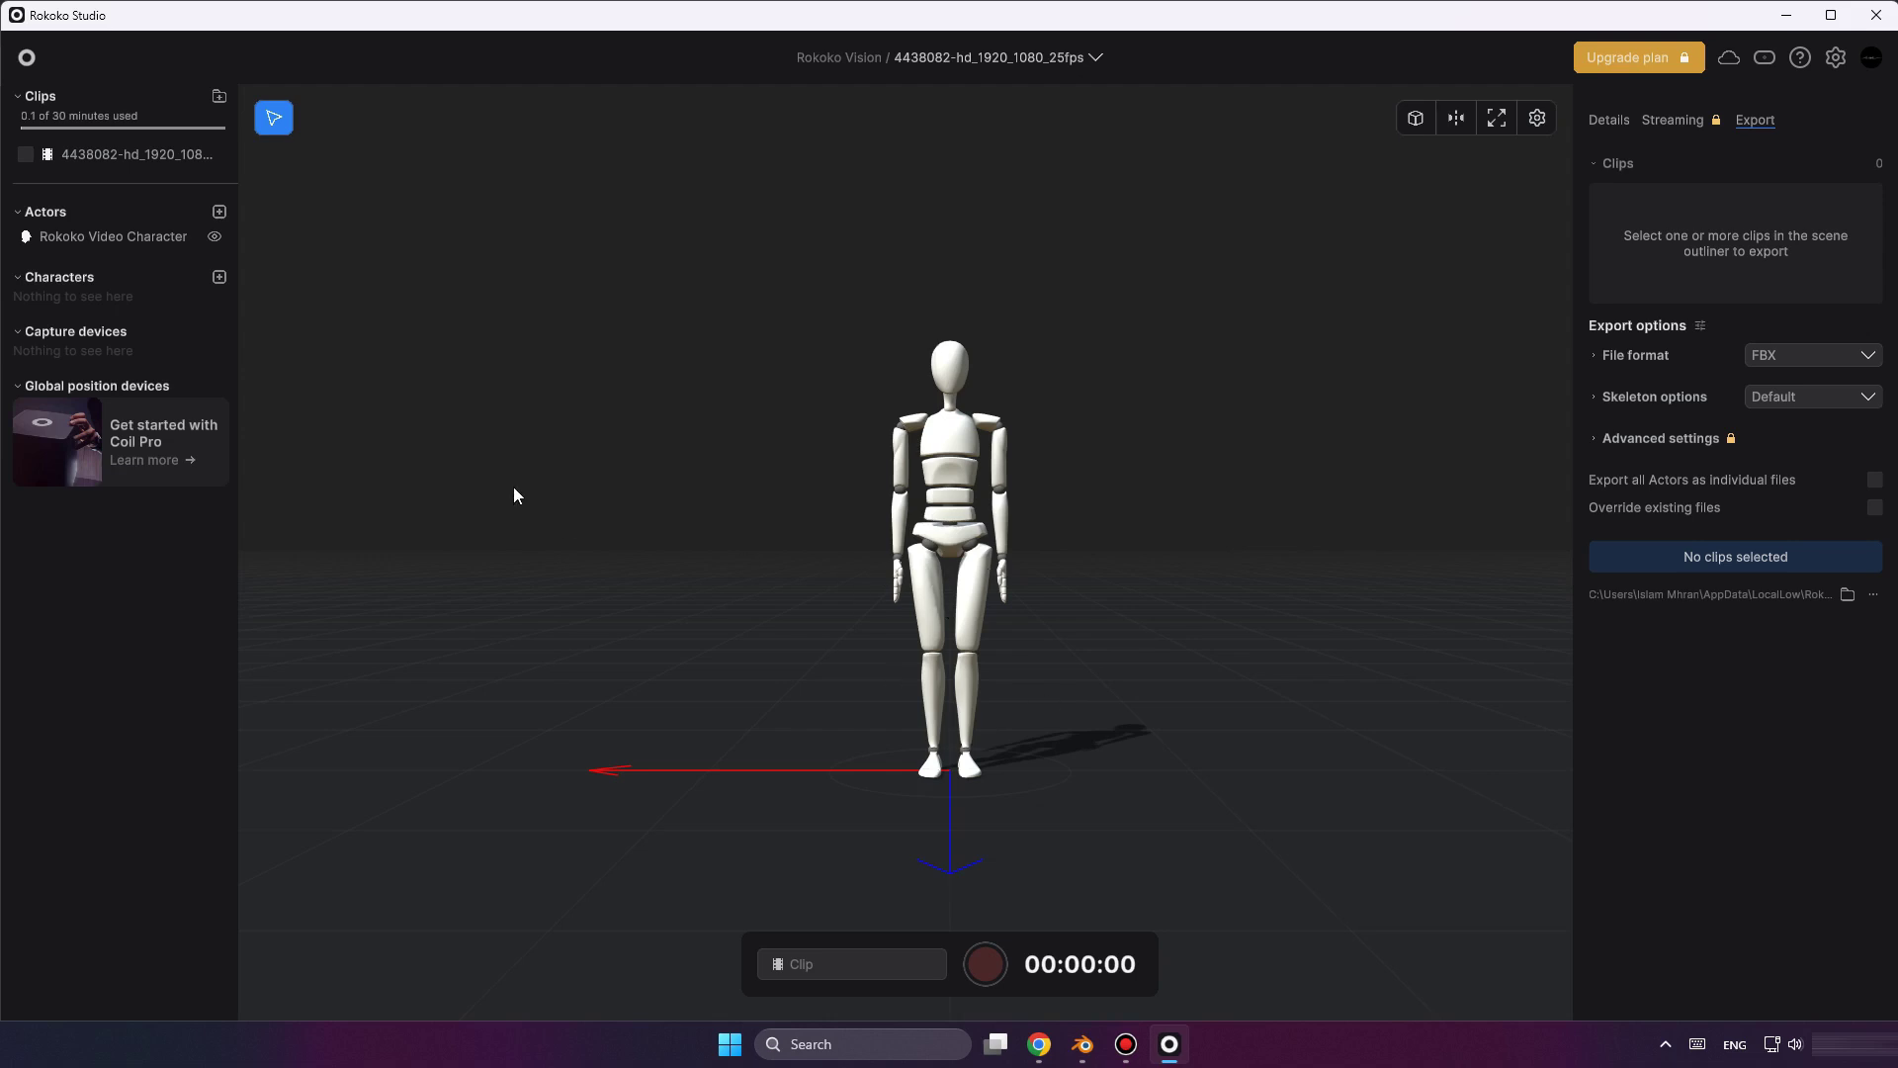
Open the 4438082-hd_1920_1080_25fps clip, play its body motion, and return the playhead to the start.
click(116, 155)
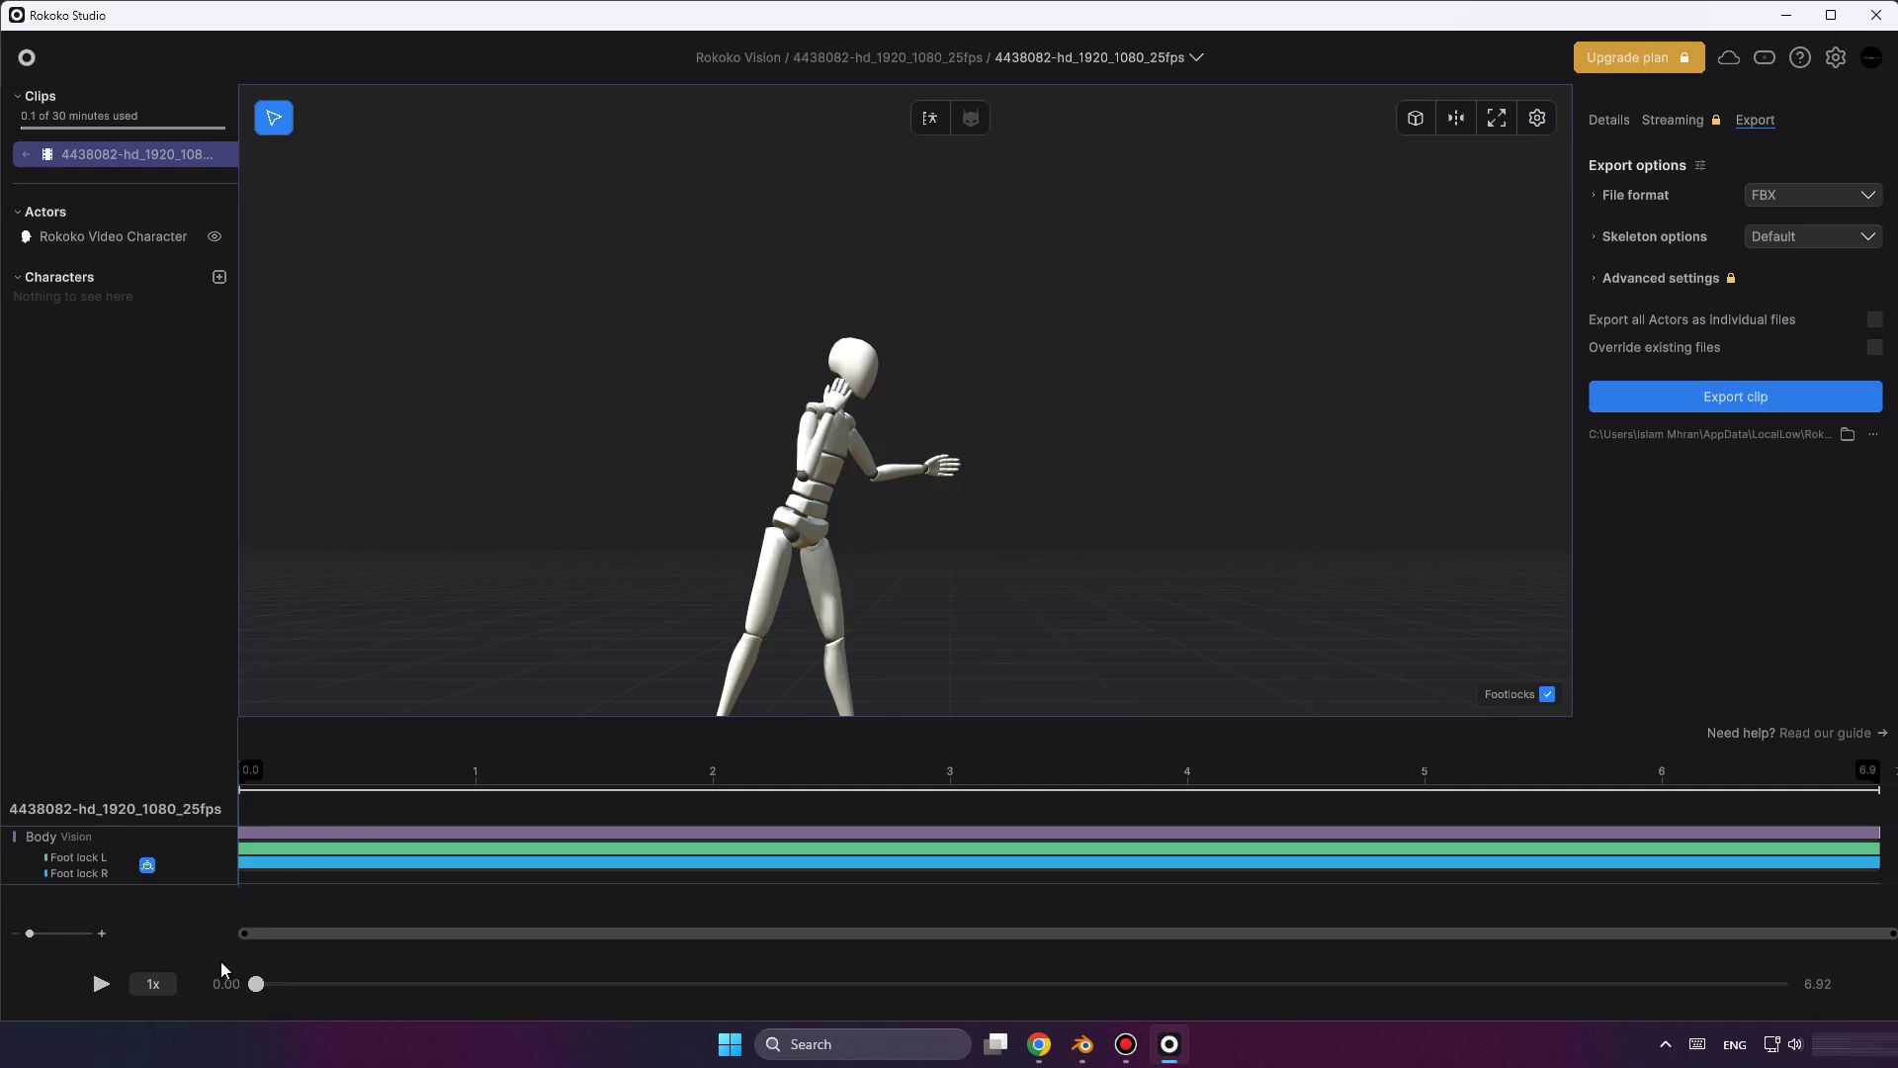
click(103, 985)
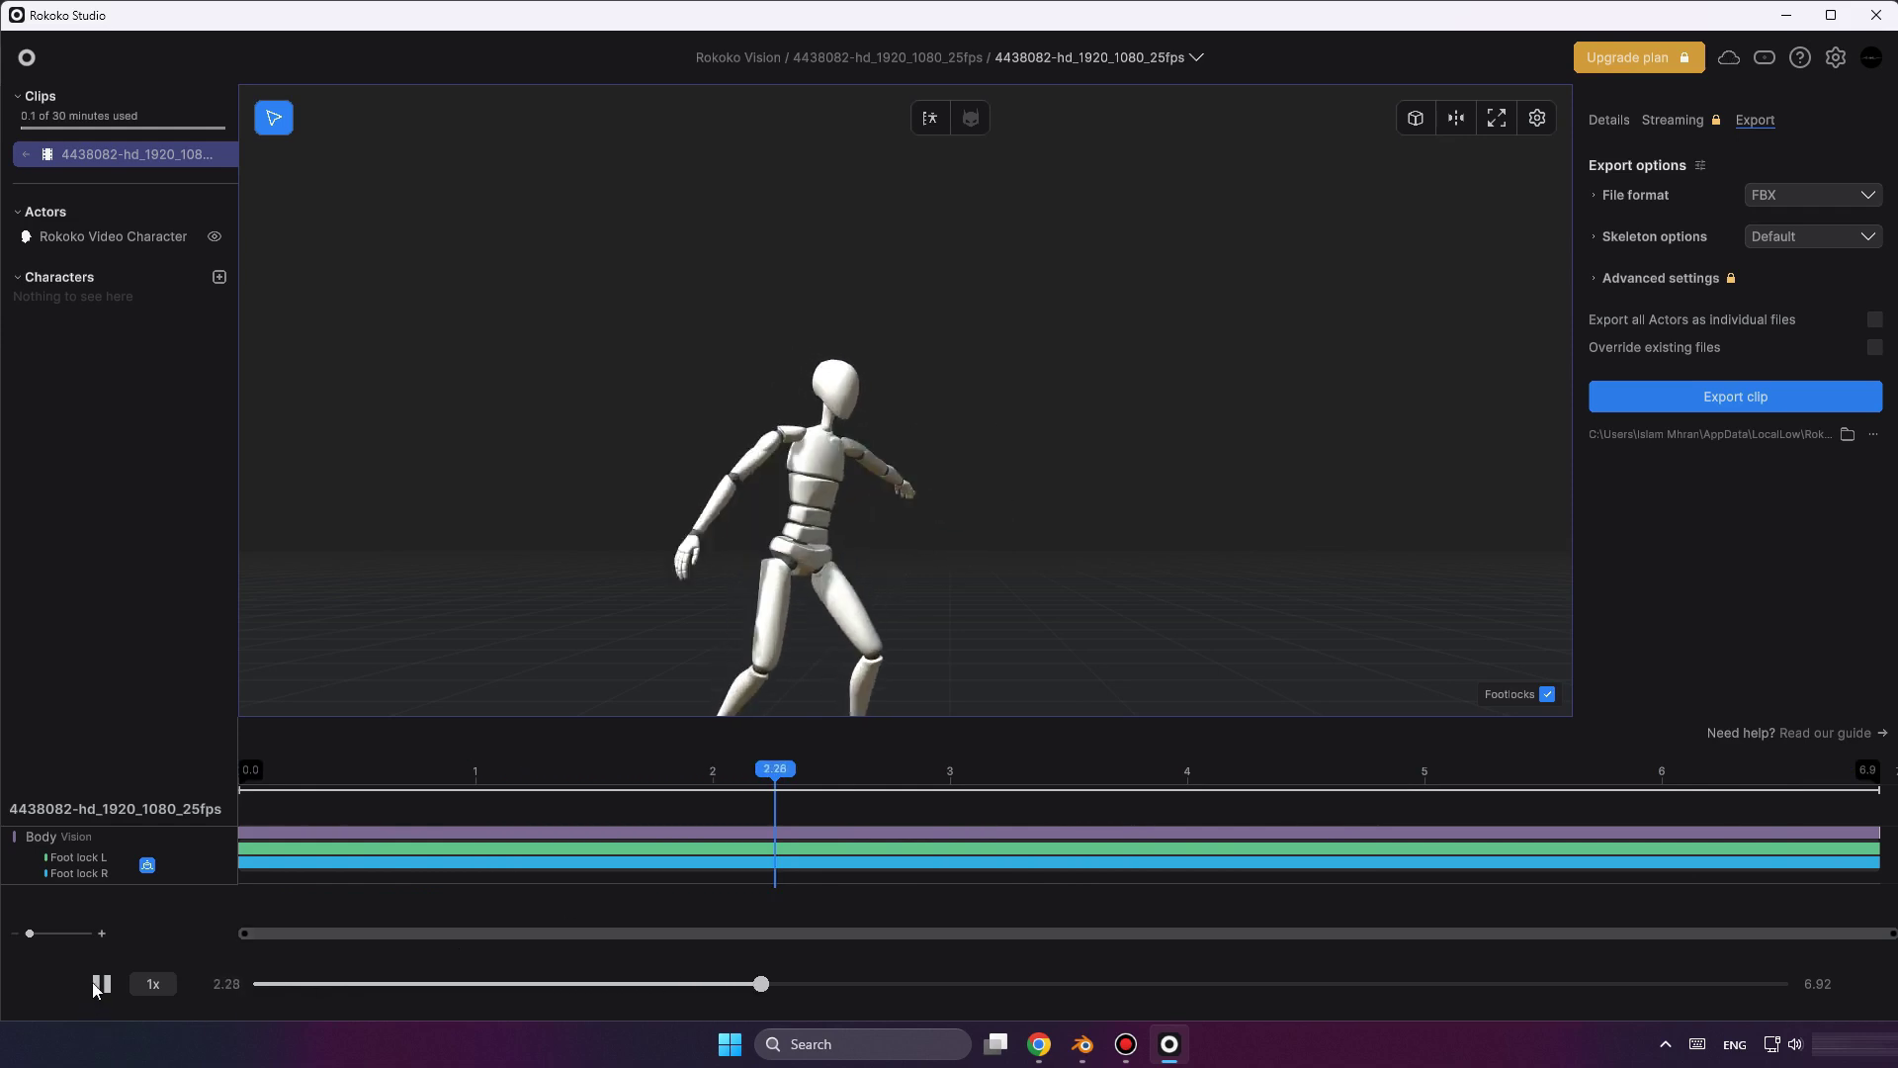
key(space)
drag(819, 984, 211, 959)
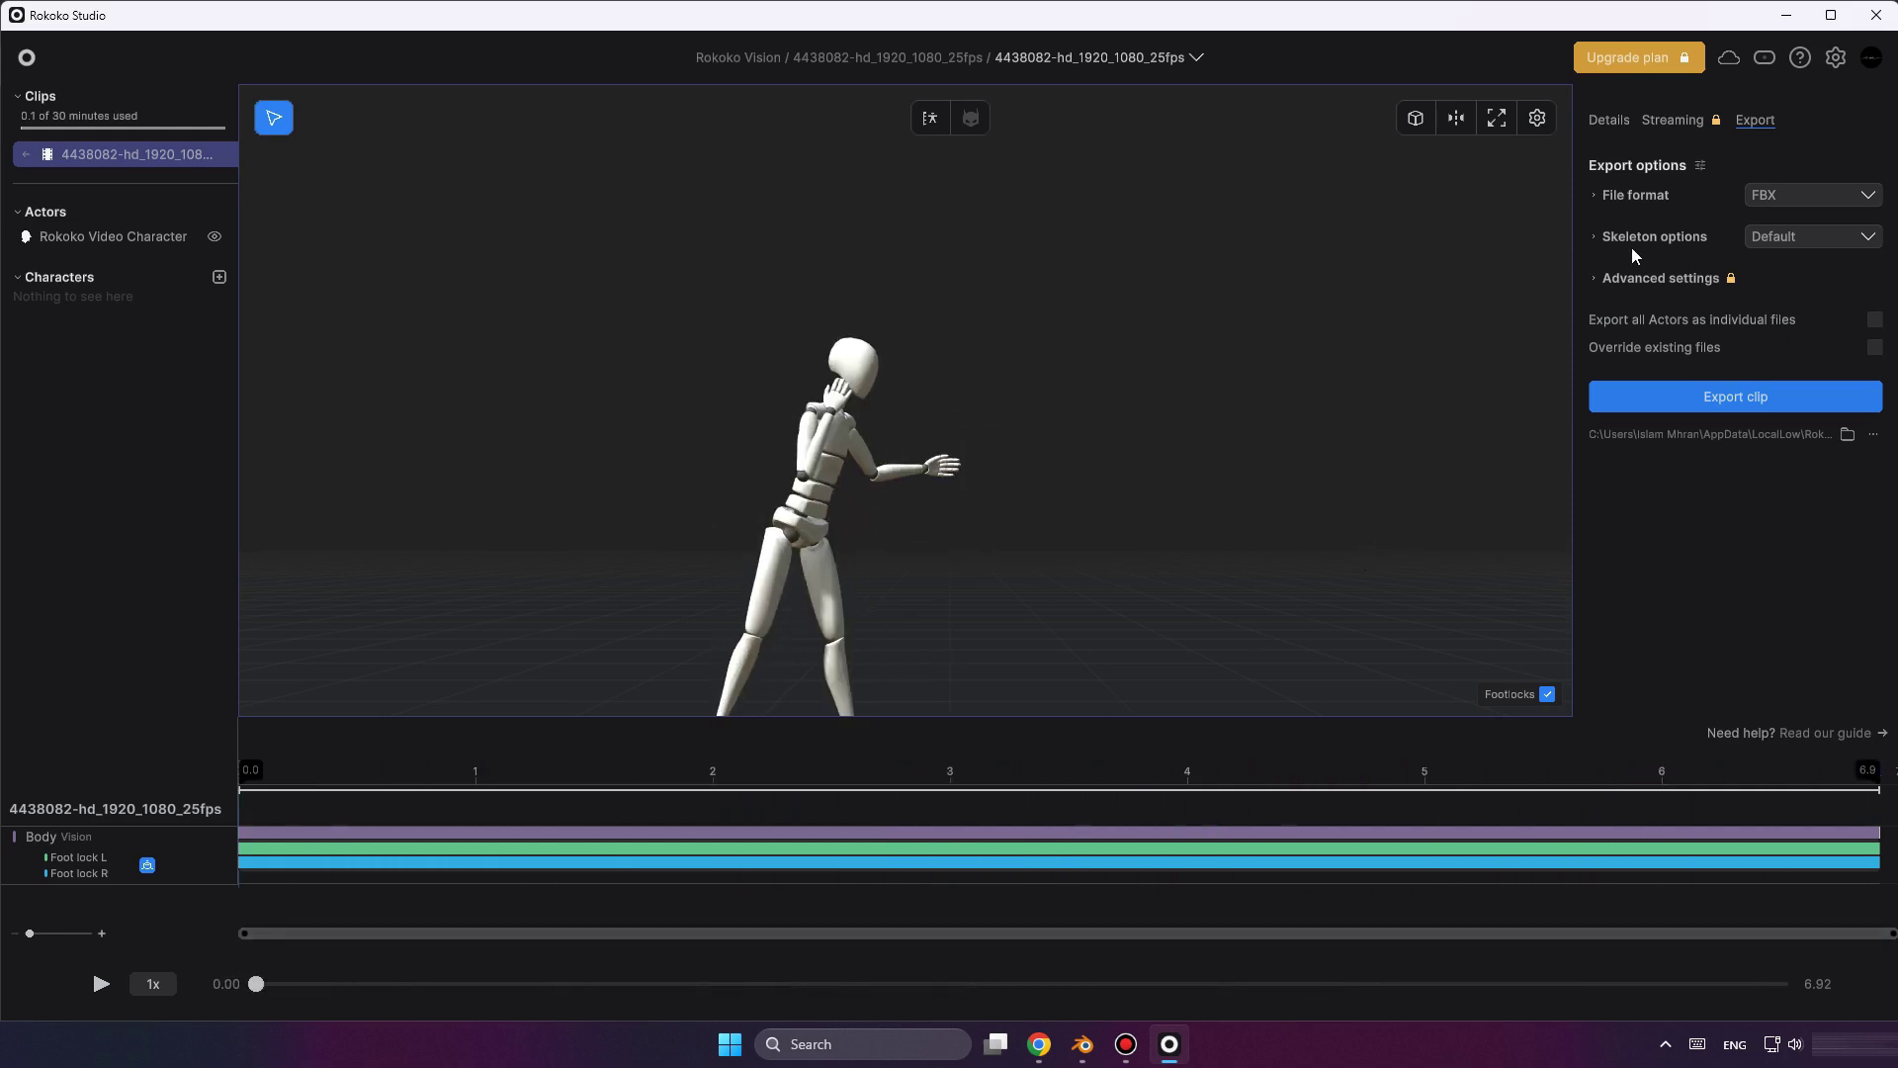
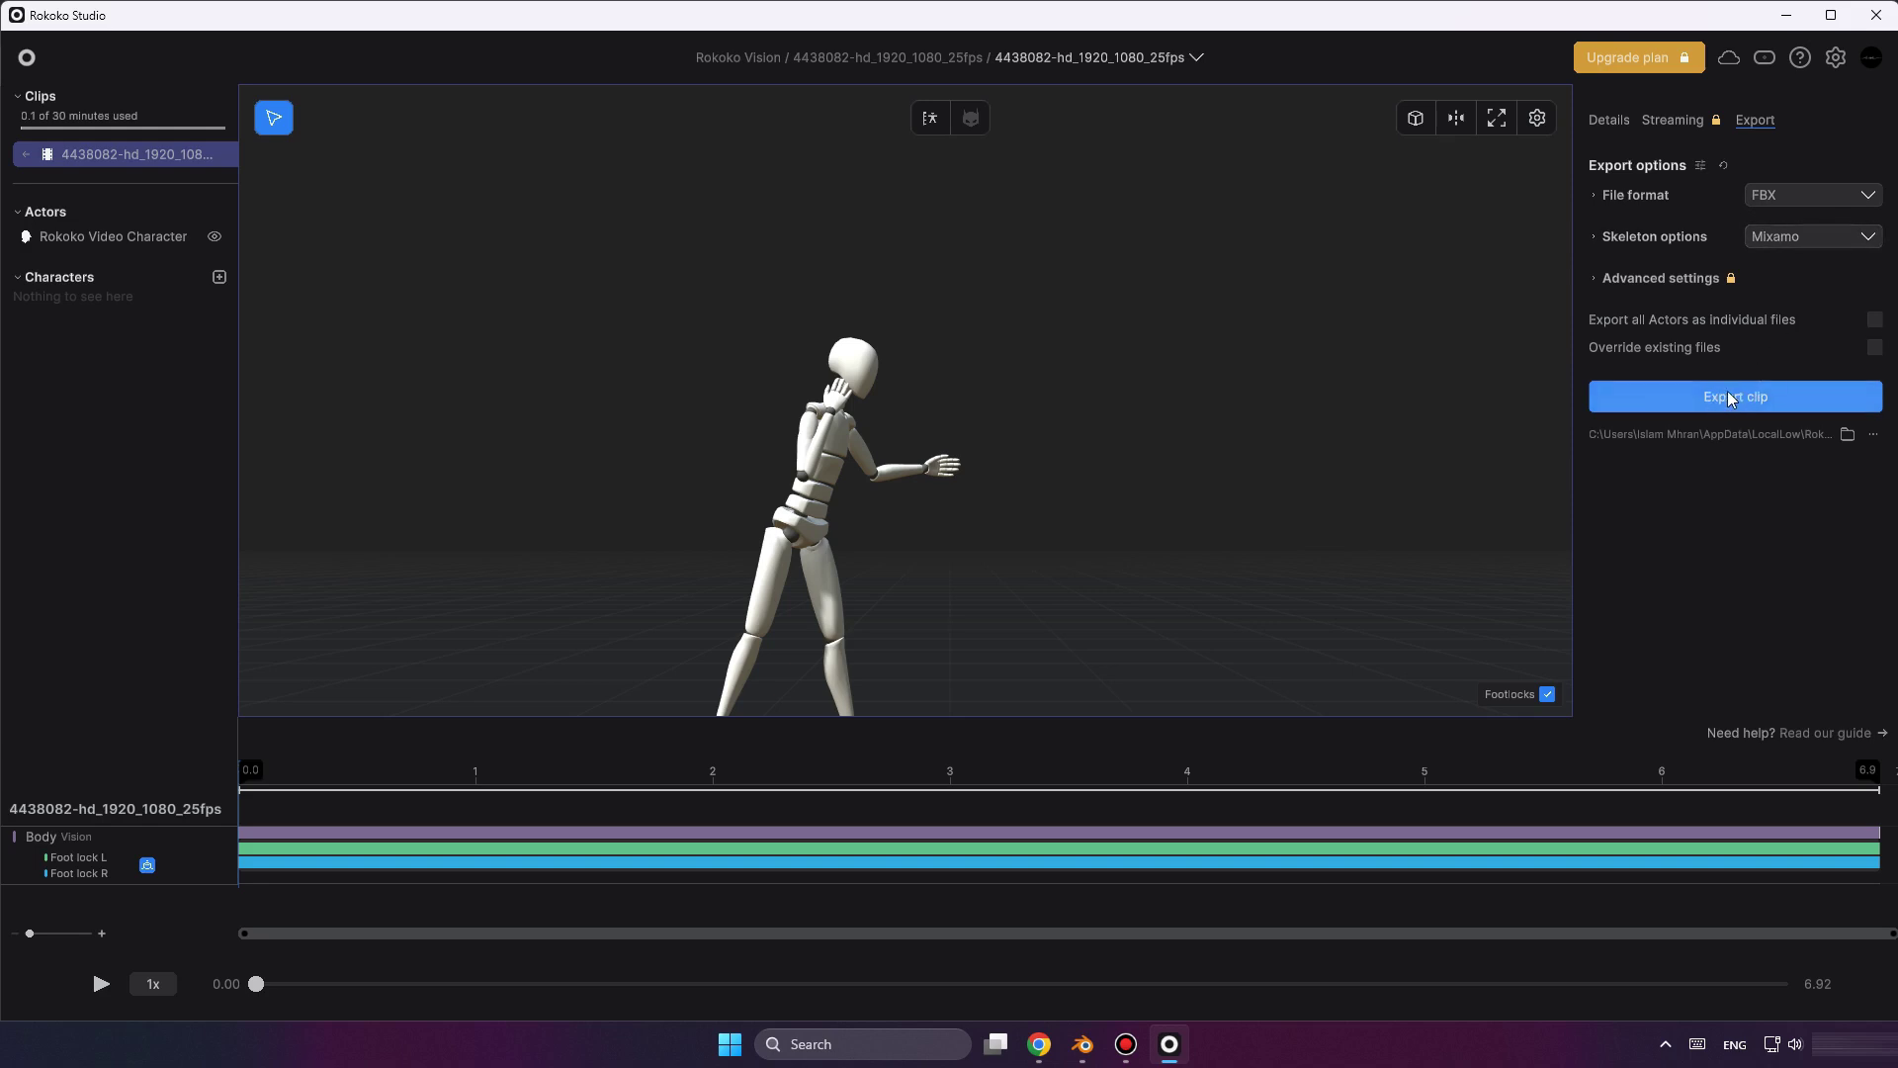
Export the clip as FBX with the Mixamo skeleton option.
click(1735, 397)
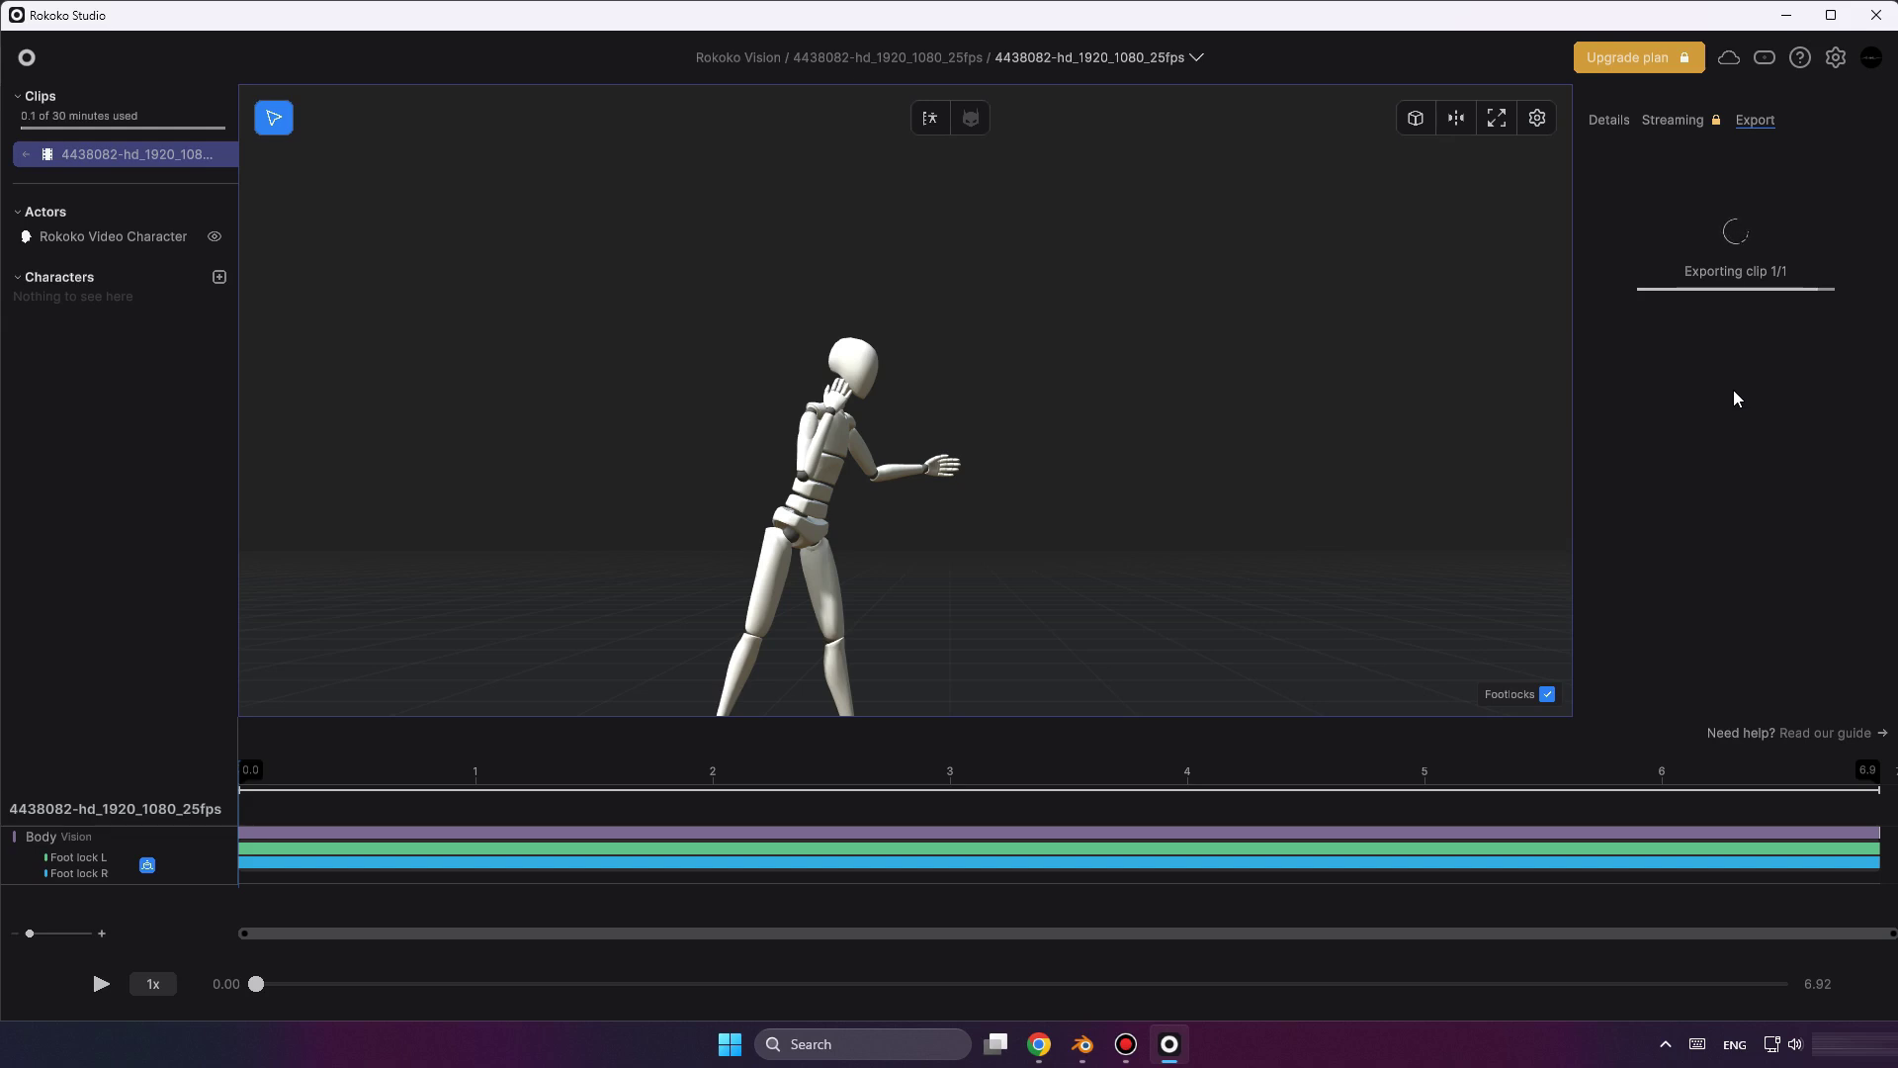
Move the exported Mixamo FBX and its errors text file from the export folder to the desktop, setting the FBX apart.
click(1749, 404)
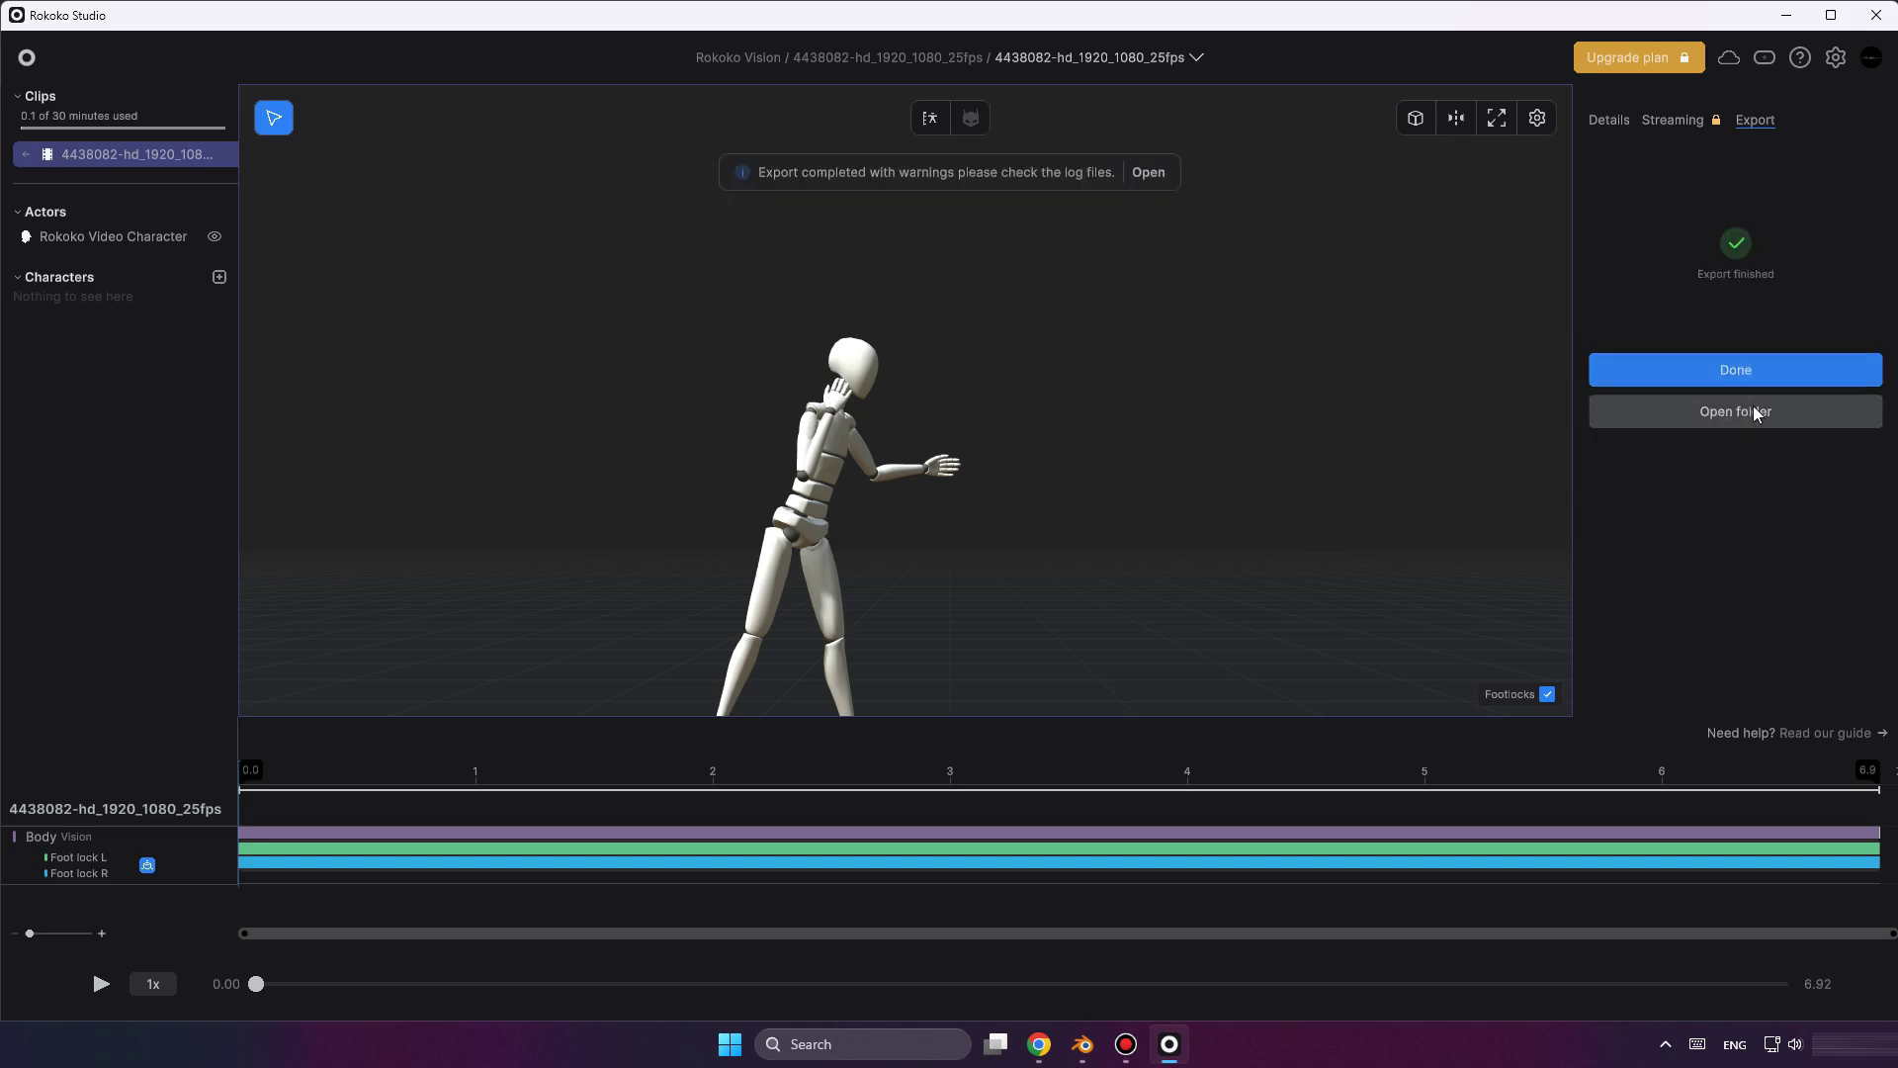
drag(279, 375, 10, 198)
right_click(40, 203)
key(Escape)
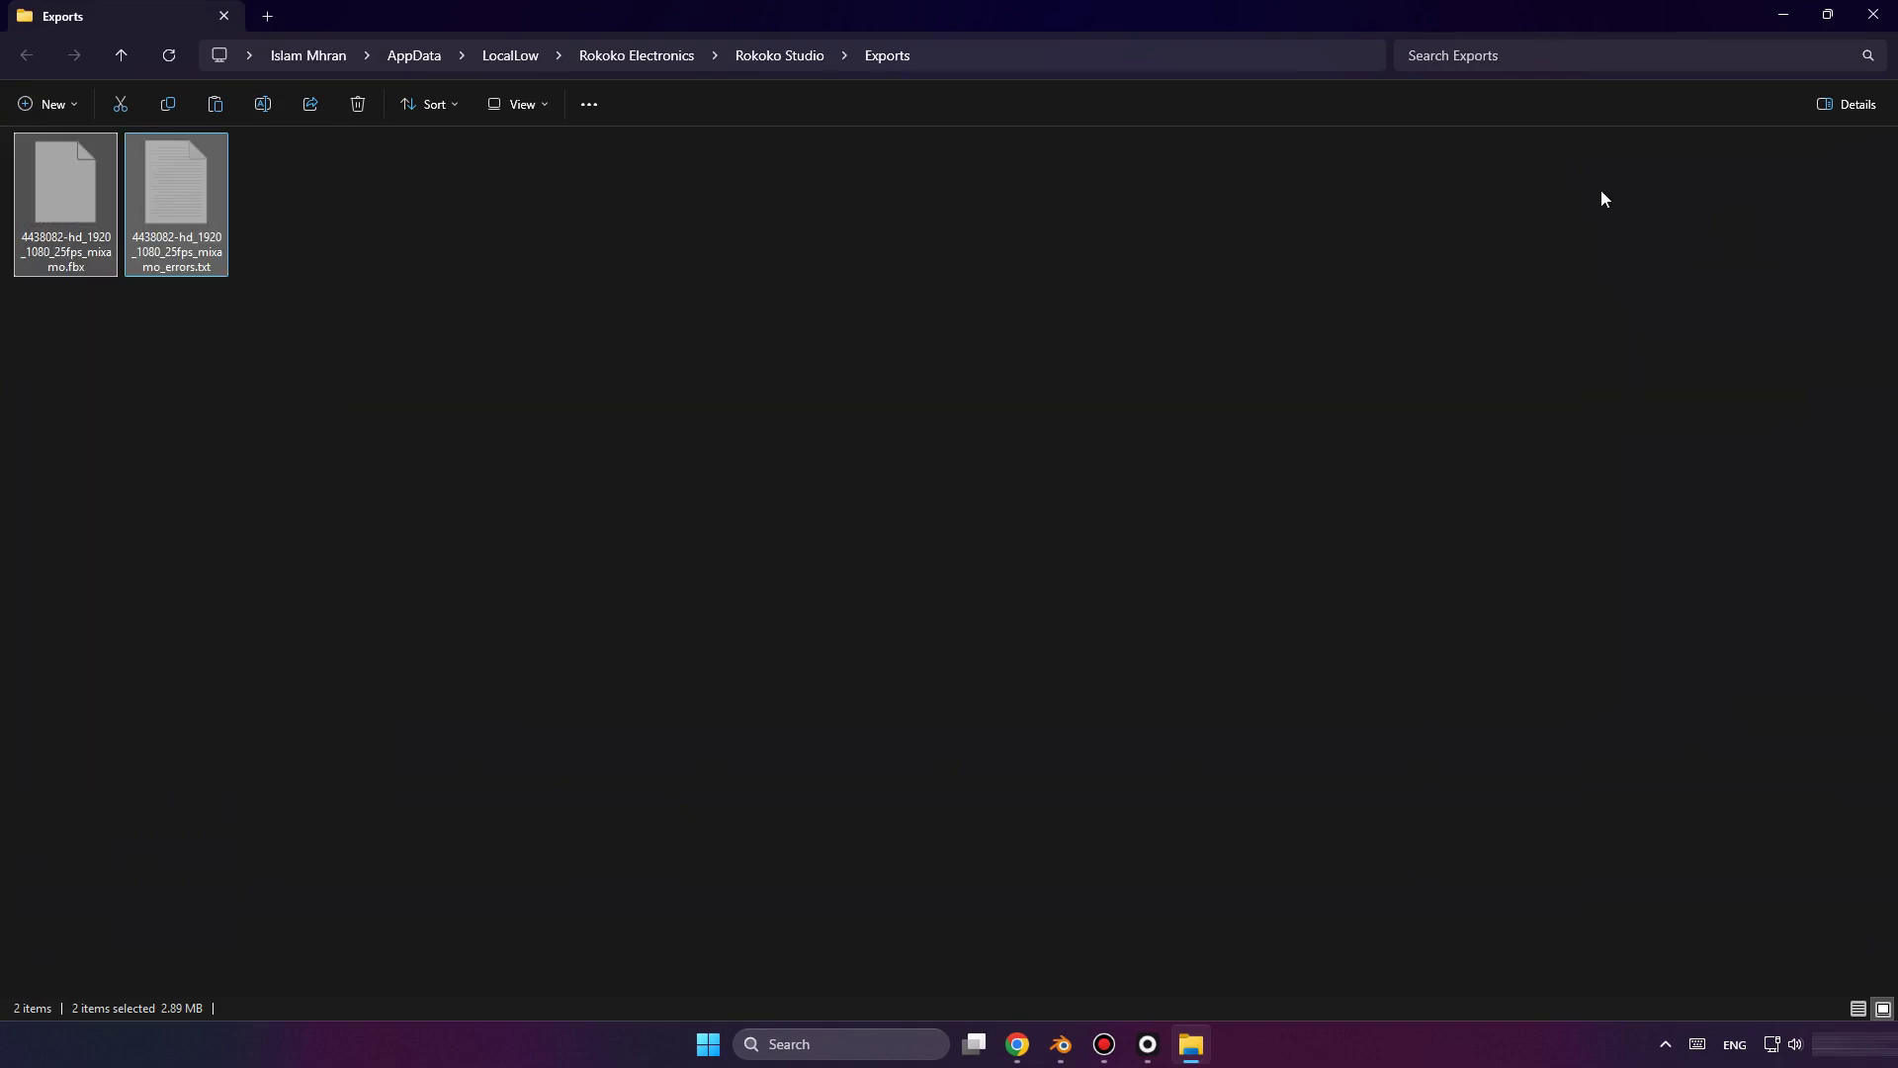
click(1784, 14)
click(1786, 12)
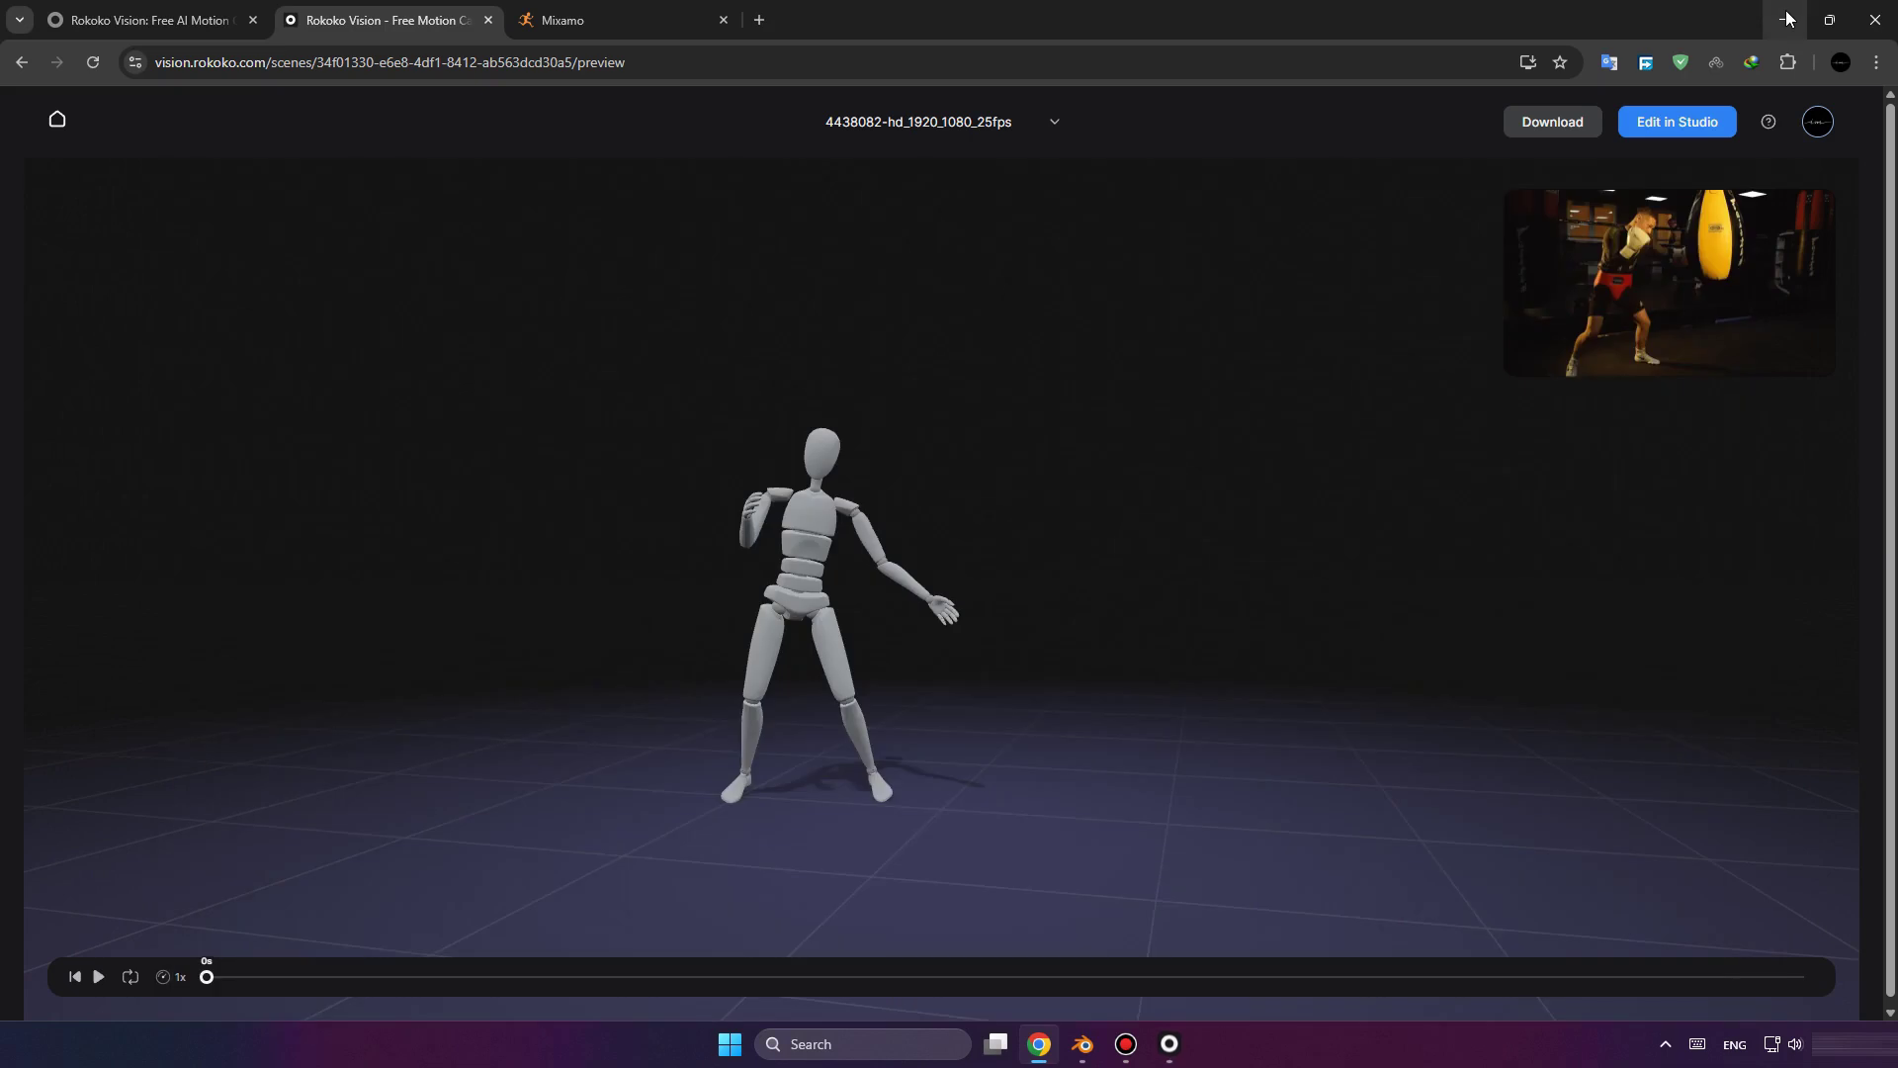
click(1785, 12)
right_click(1374, 140)
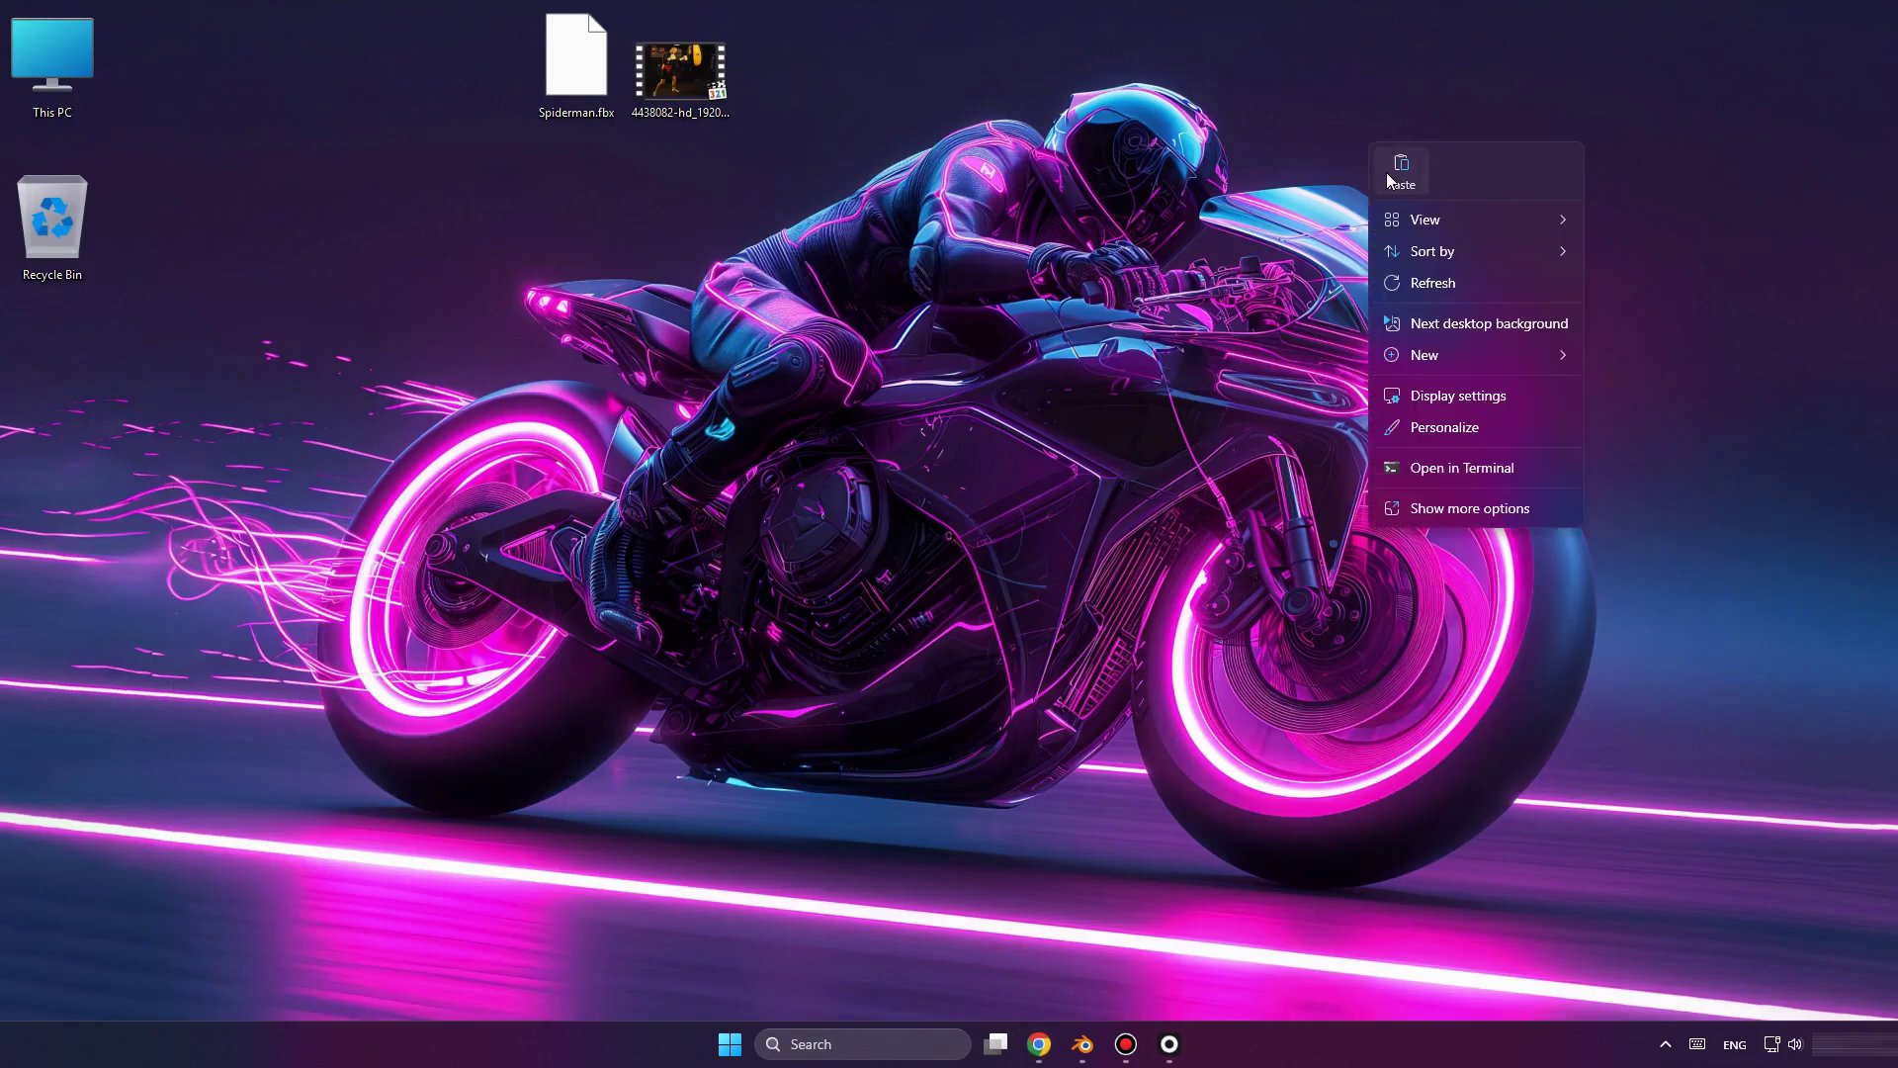
click(1443, 292)
drag(210, 375, 1315, 79)
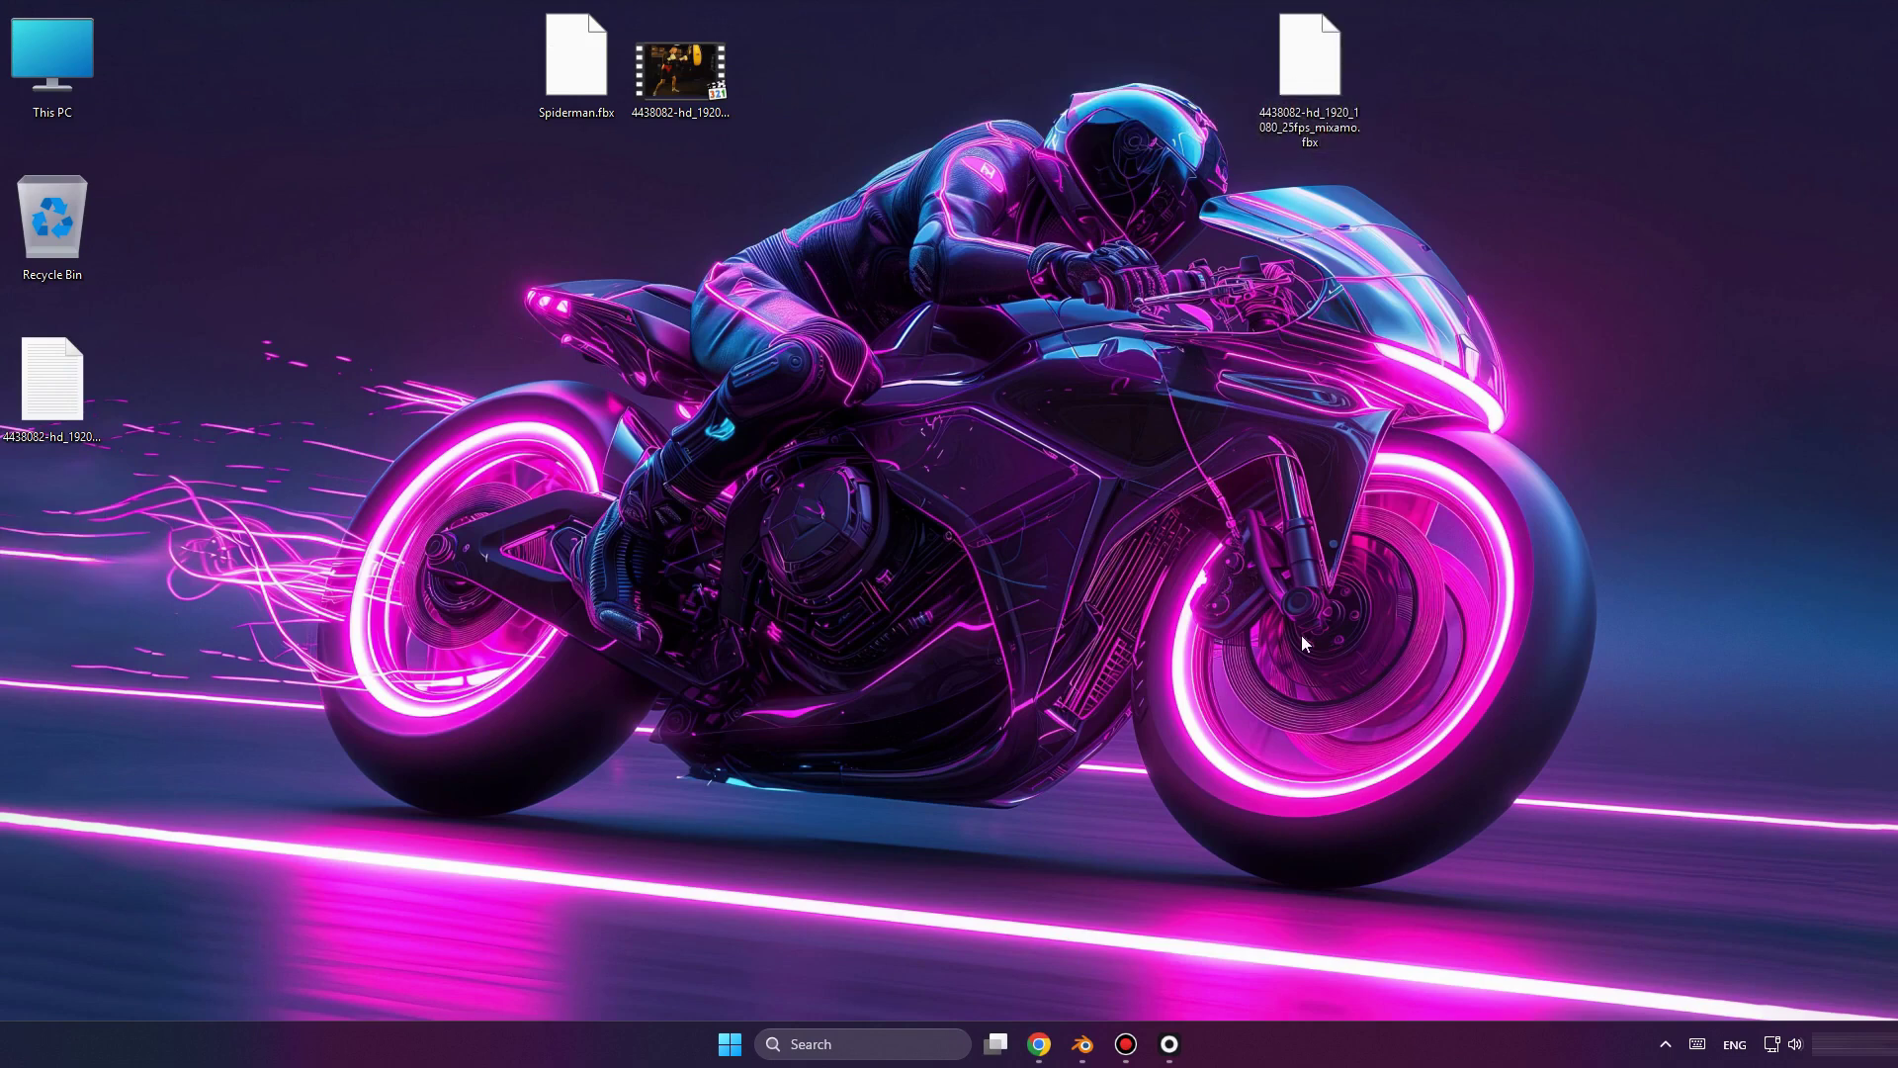
Switch back to Rokoko Studio, dismiss the finished export, and minimize the program.
click(1168, 1044)
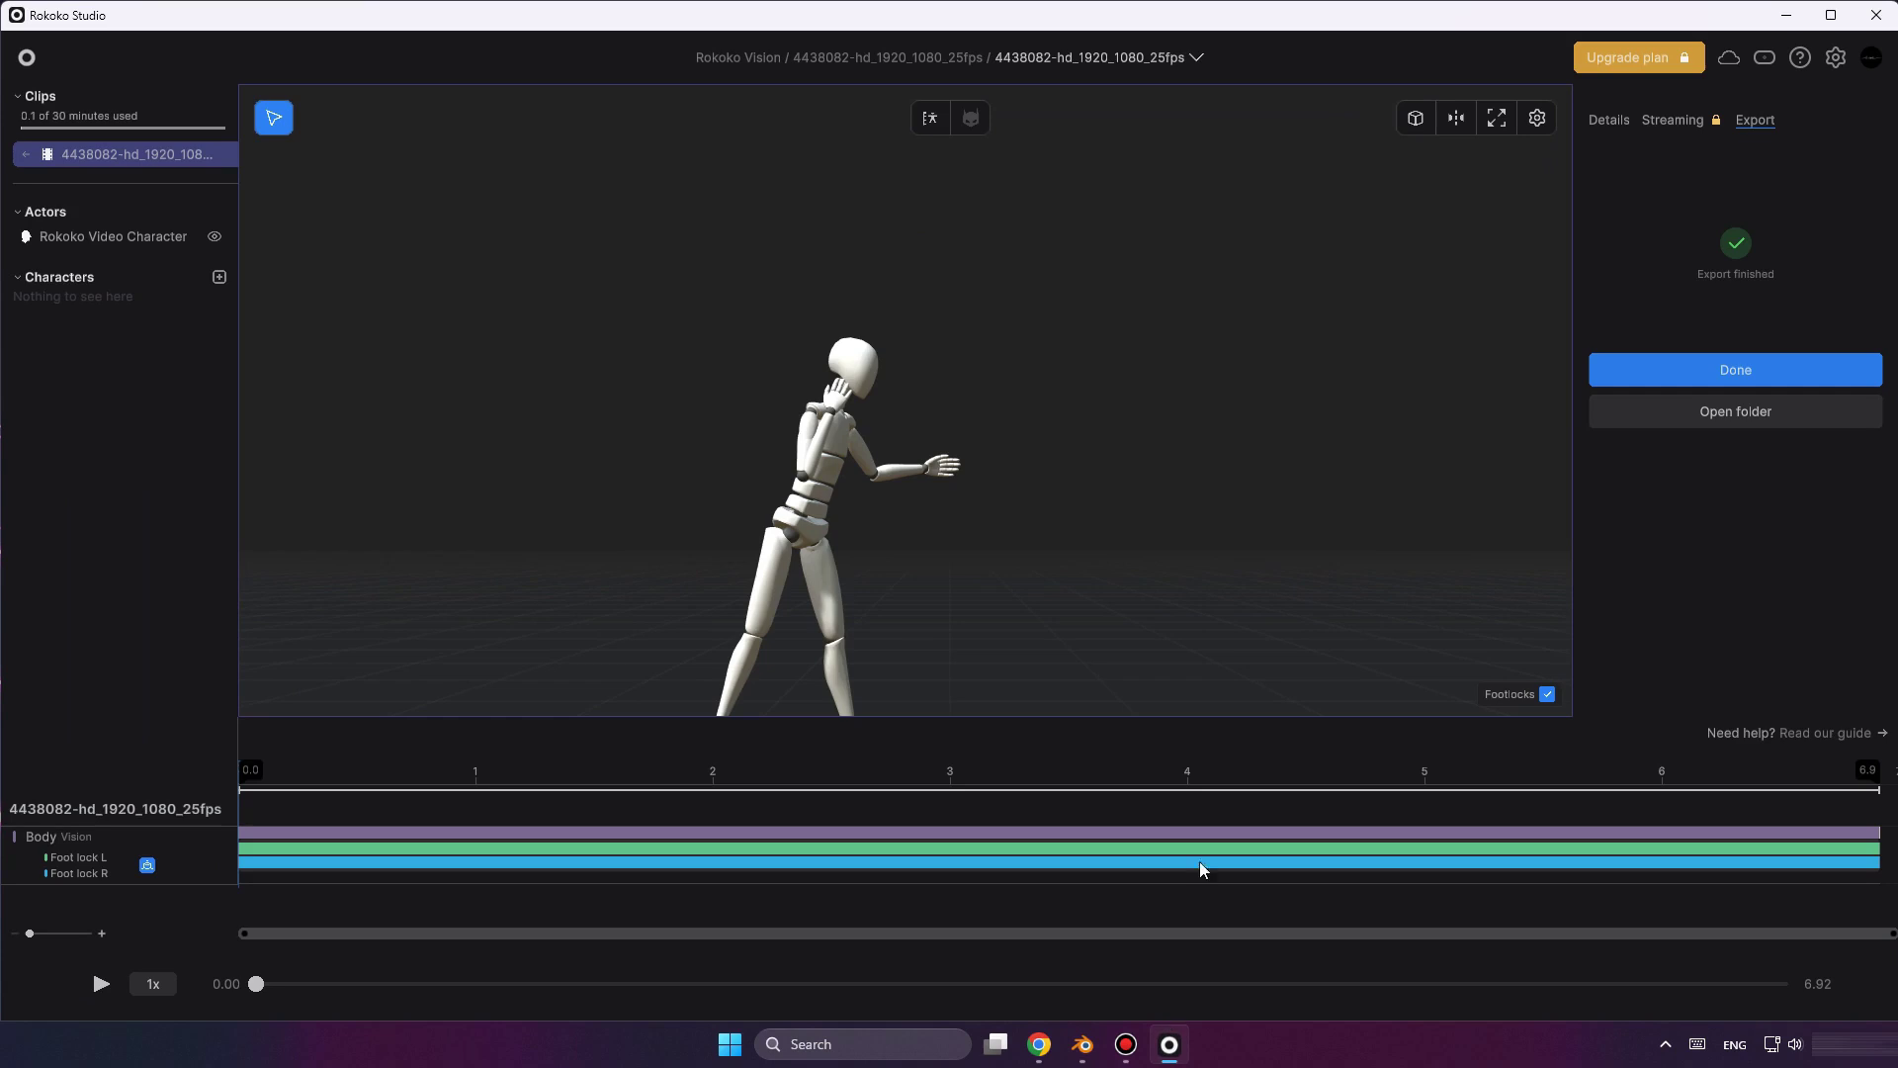
click(1720, 376)
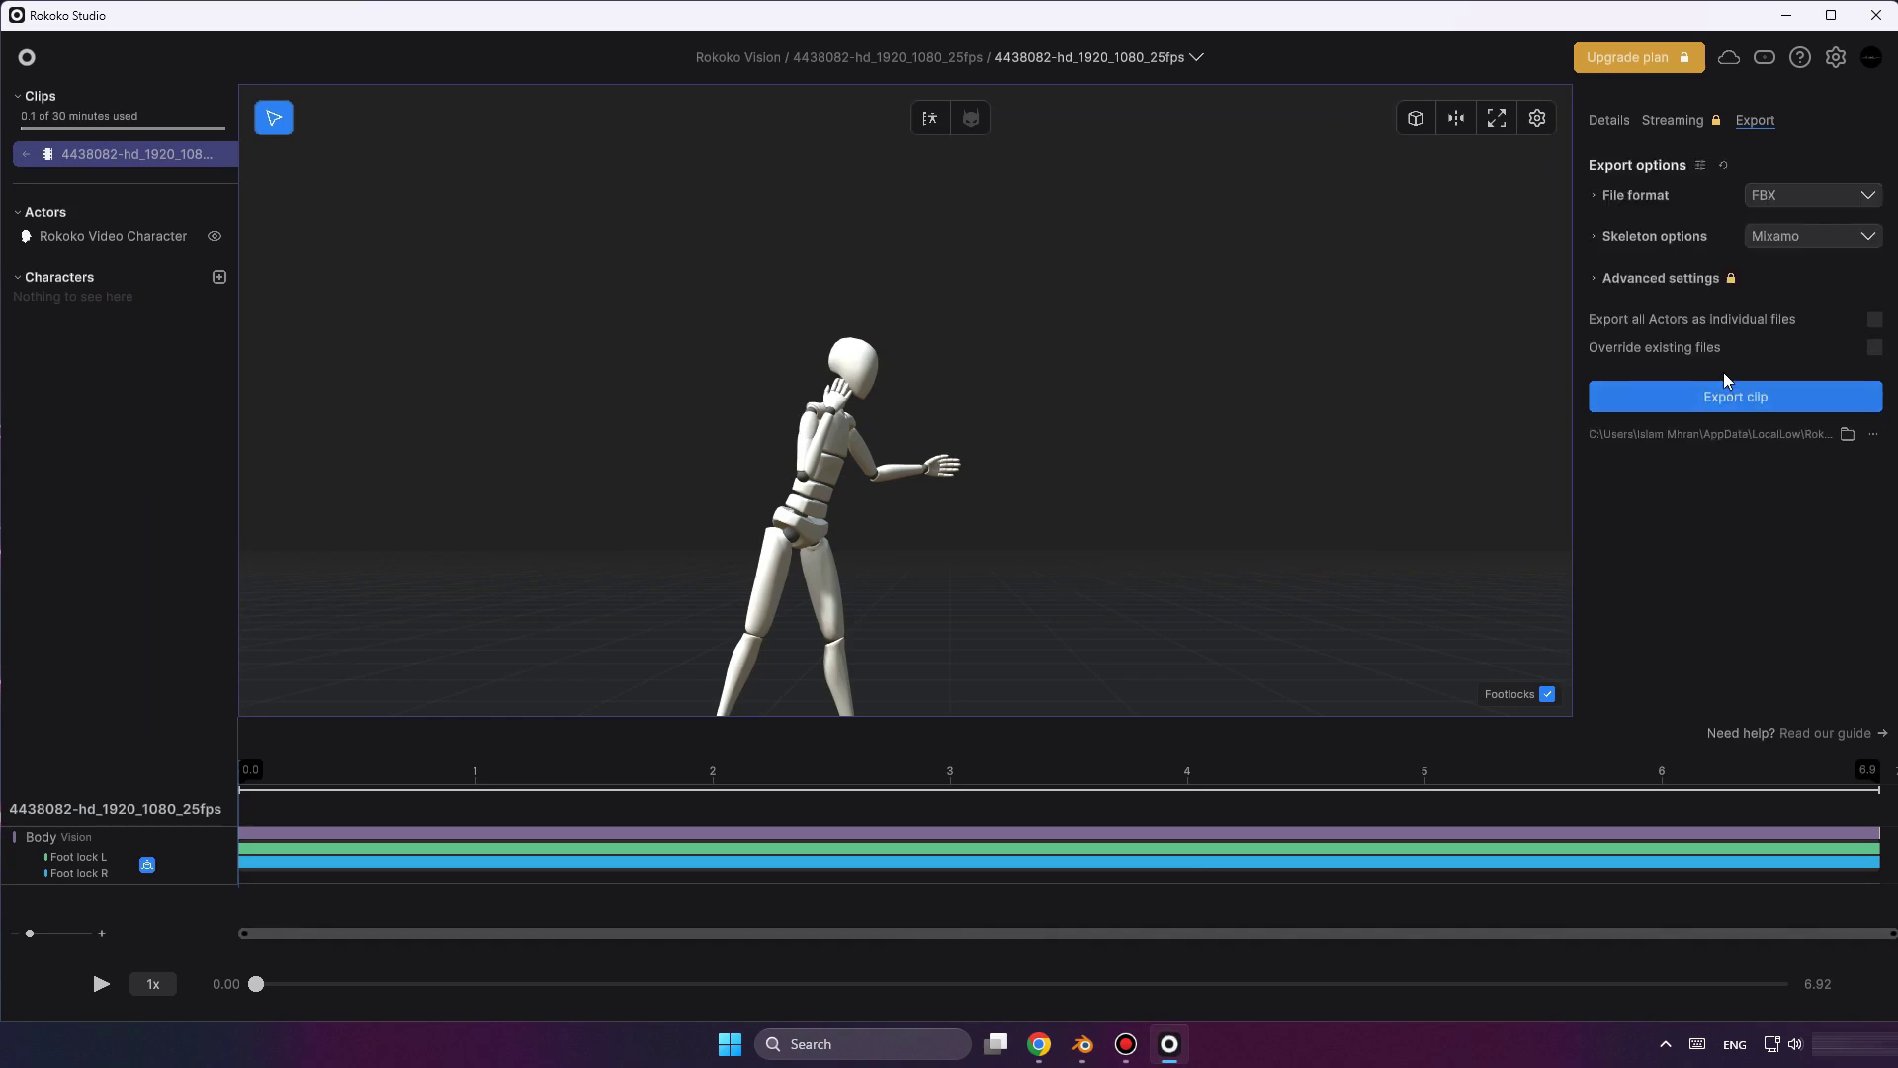
click(1787, 15)
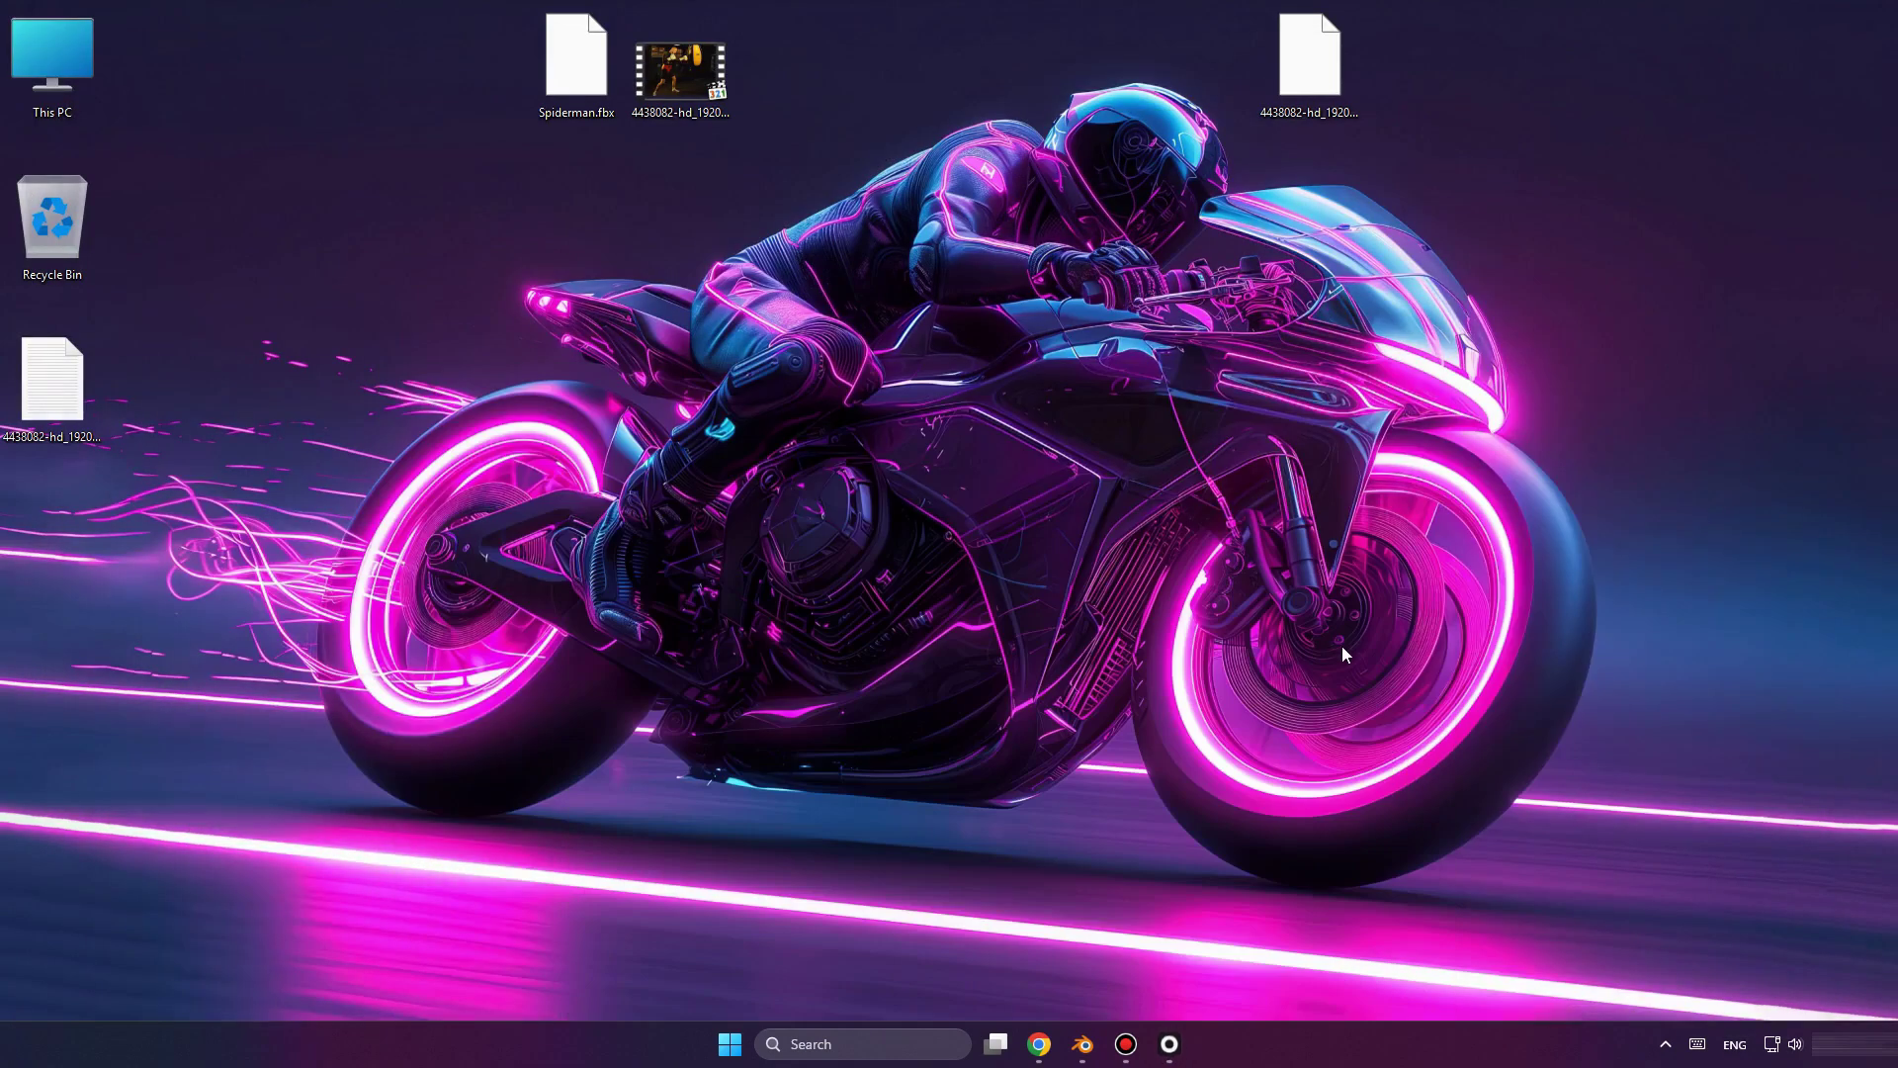
Switch to Mixamo in Chrome and upload Spiderman.fbx from the desktop as a new character.
click(1039, 1044)
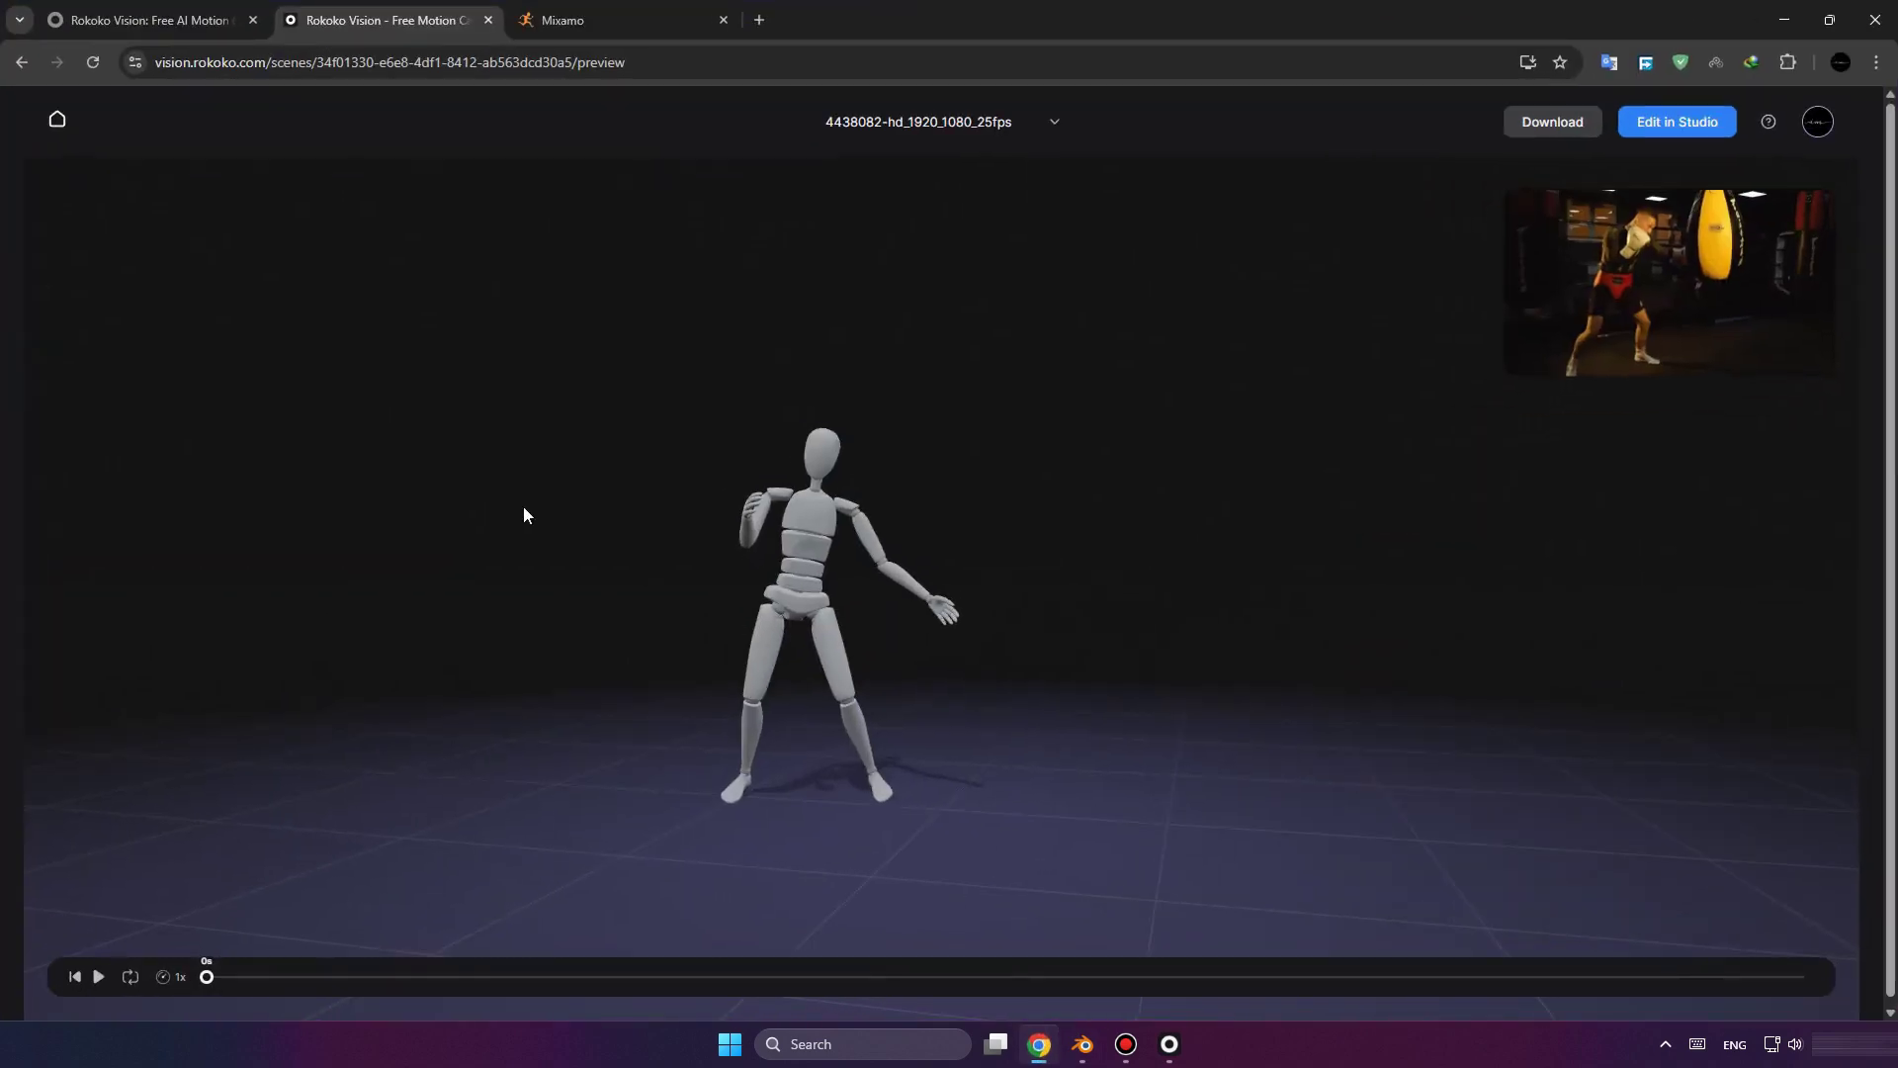
click(574, 20)
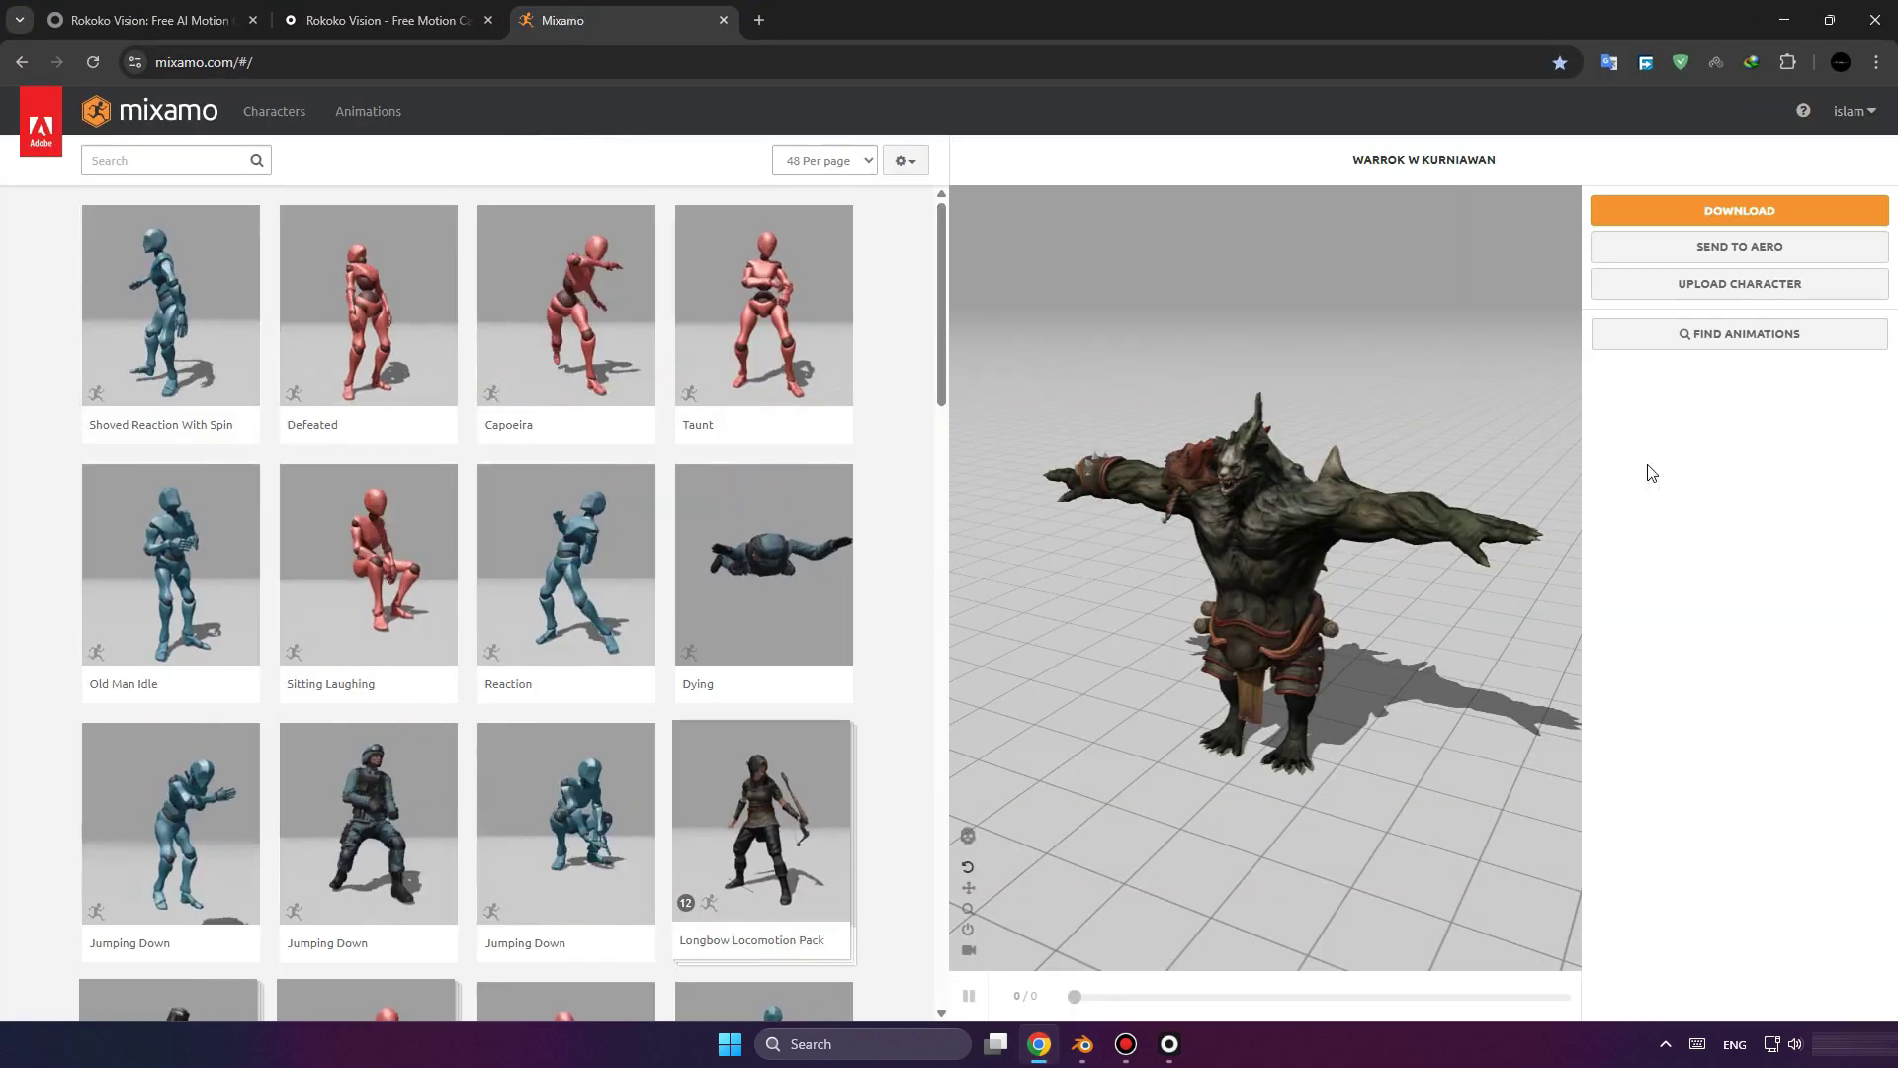
click(1750, 288)
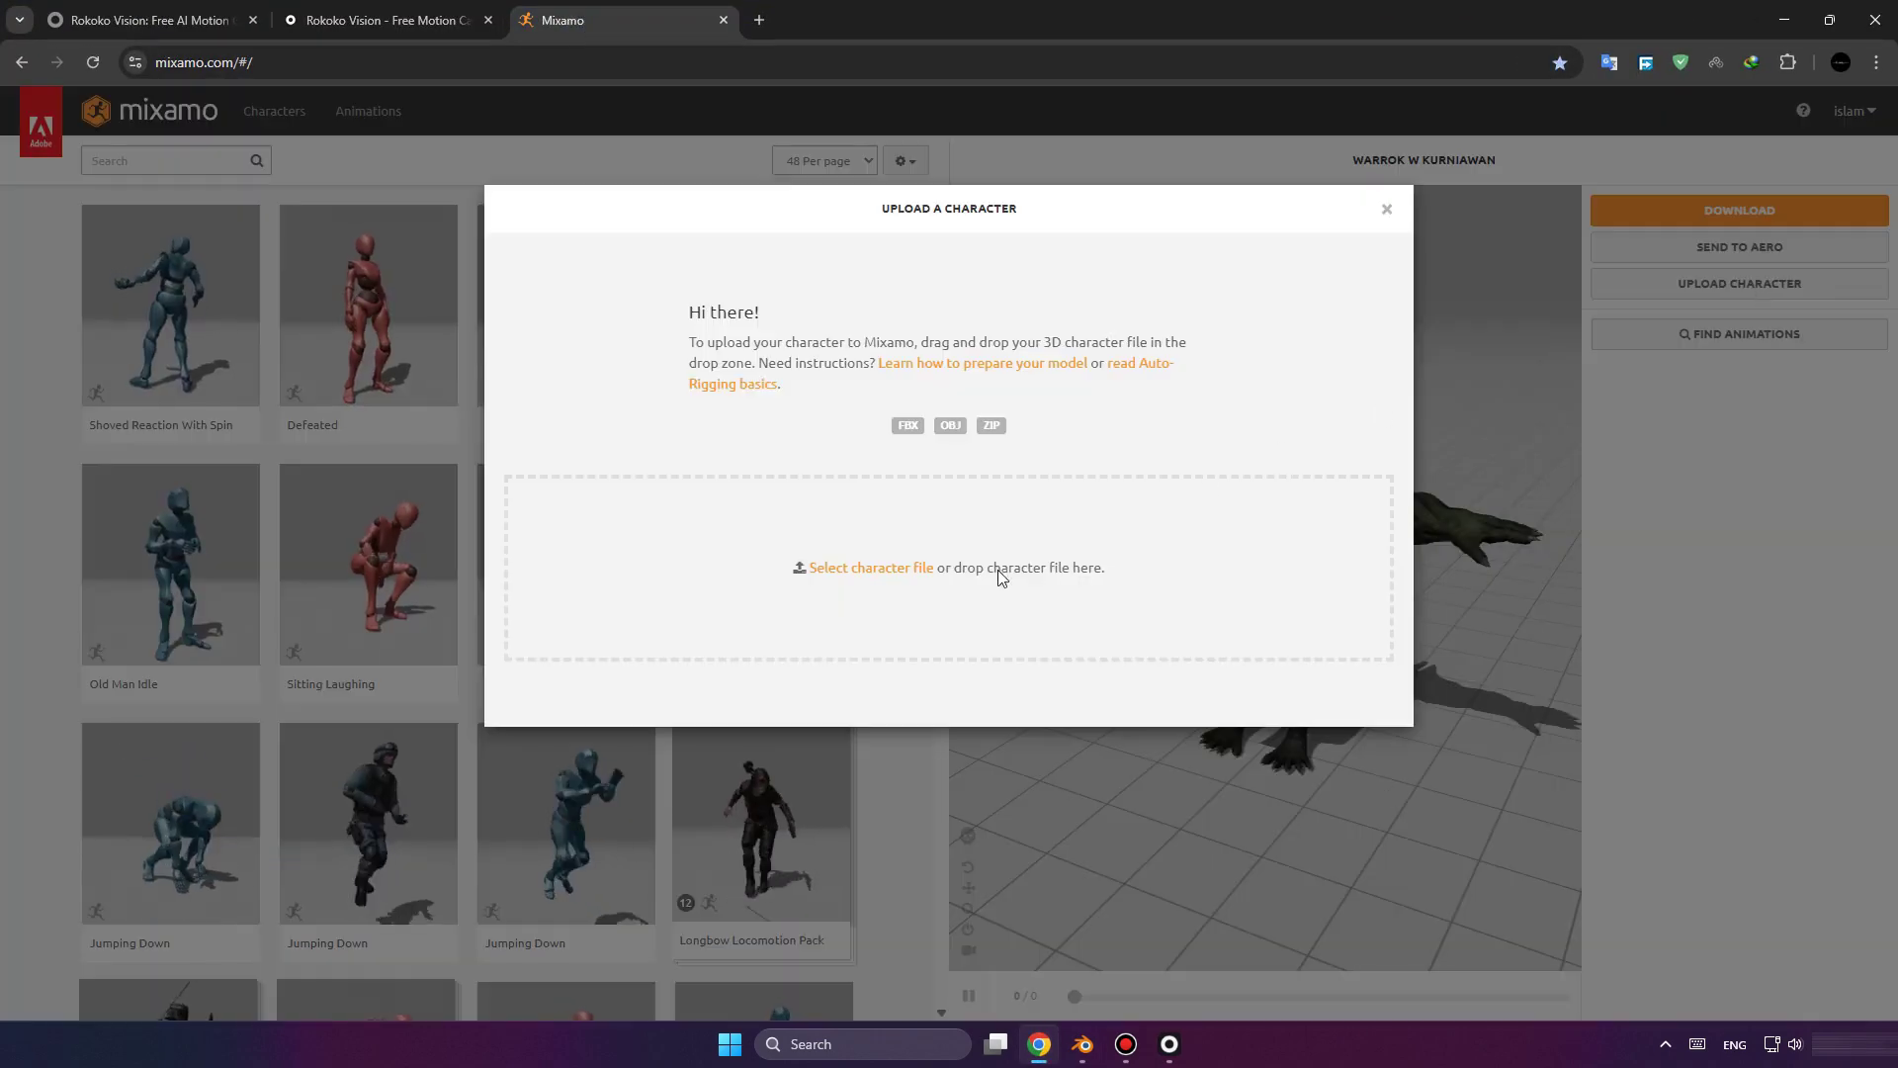
click(848, 569)
click(350, 211)
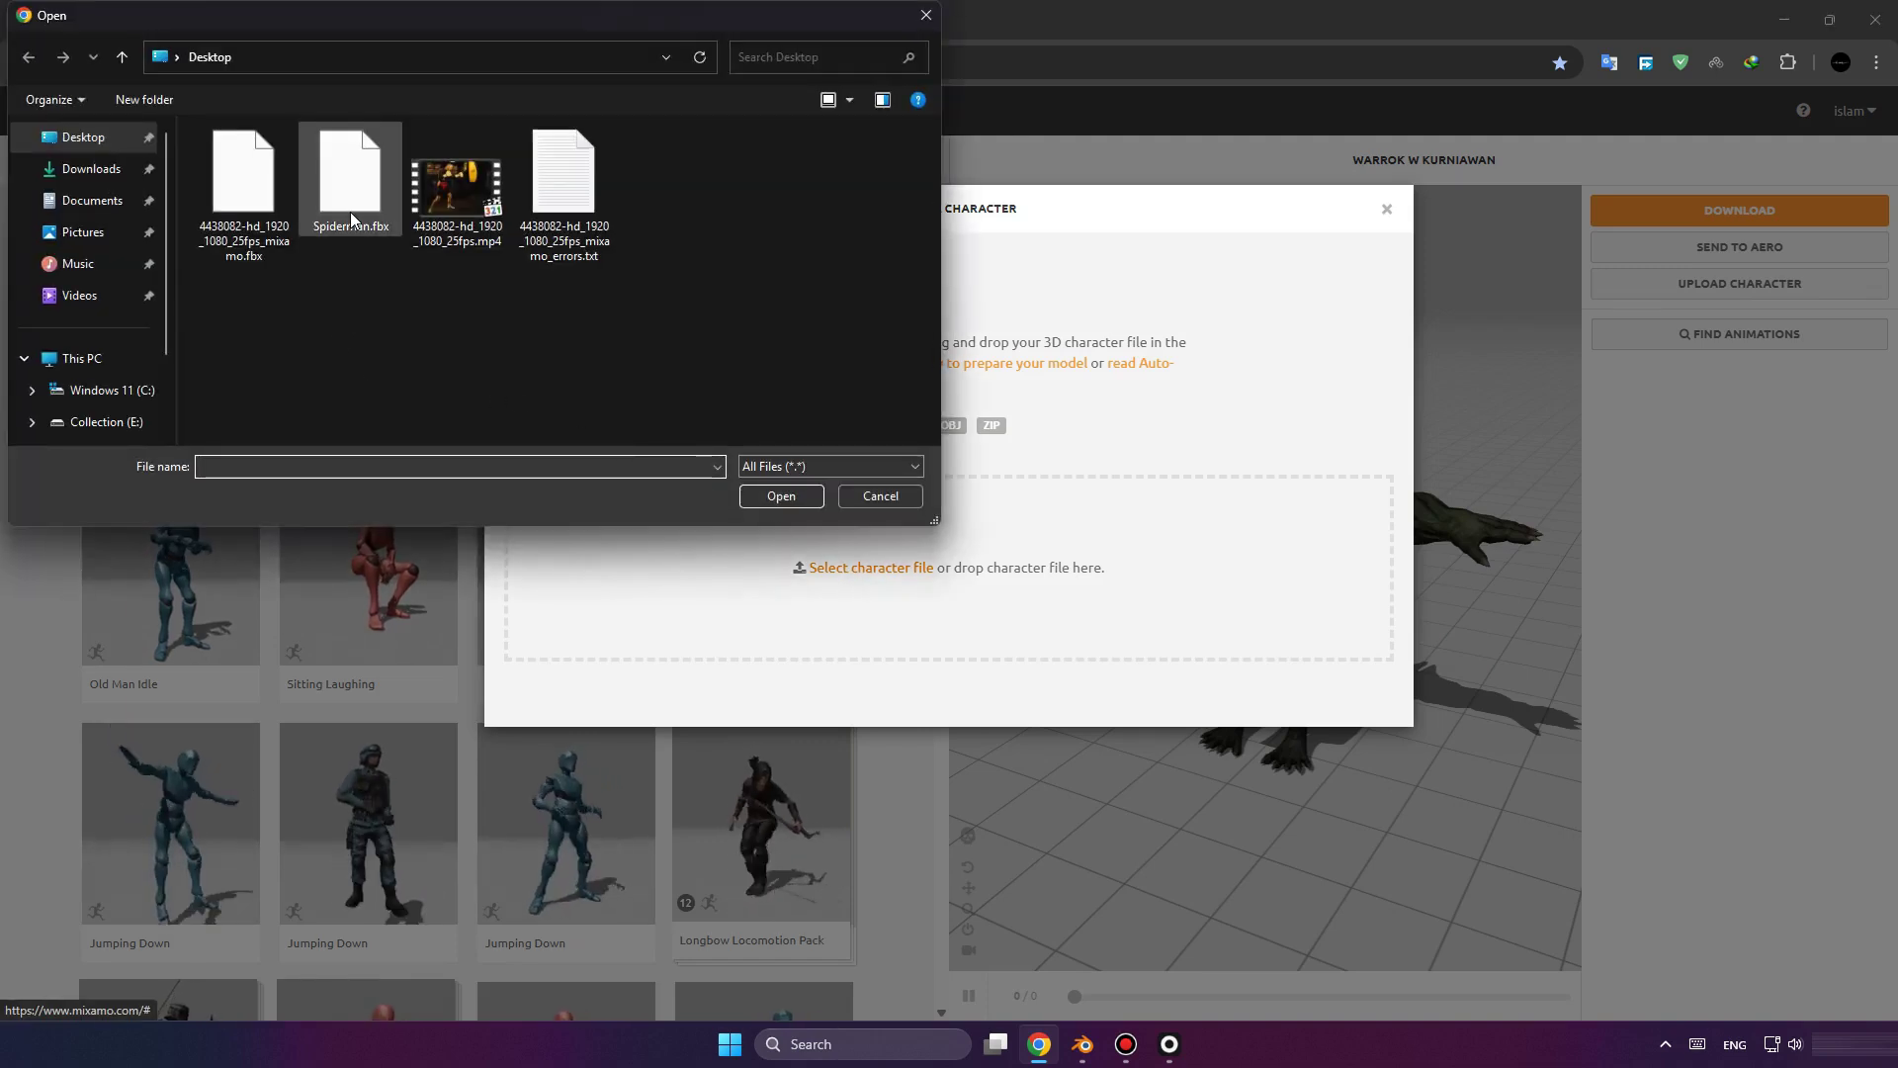
click(781, 497)
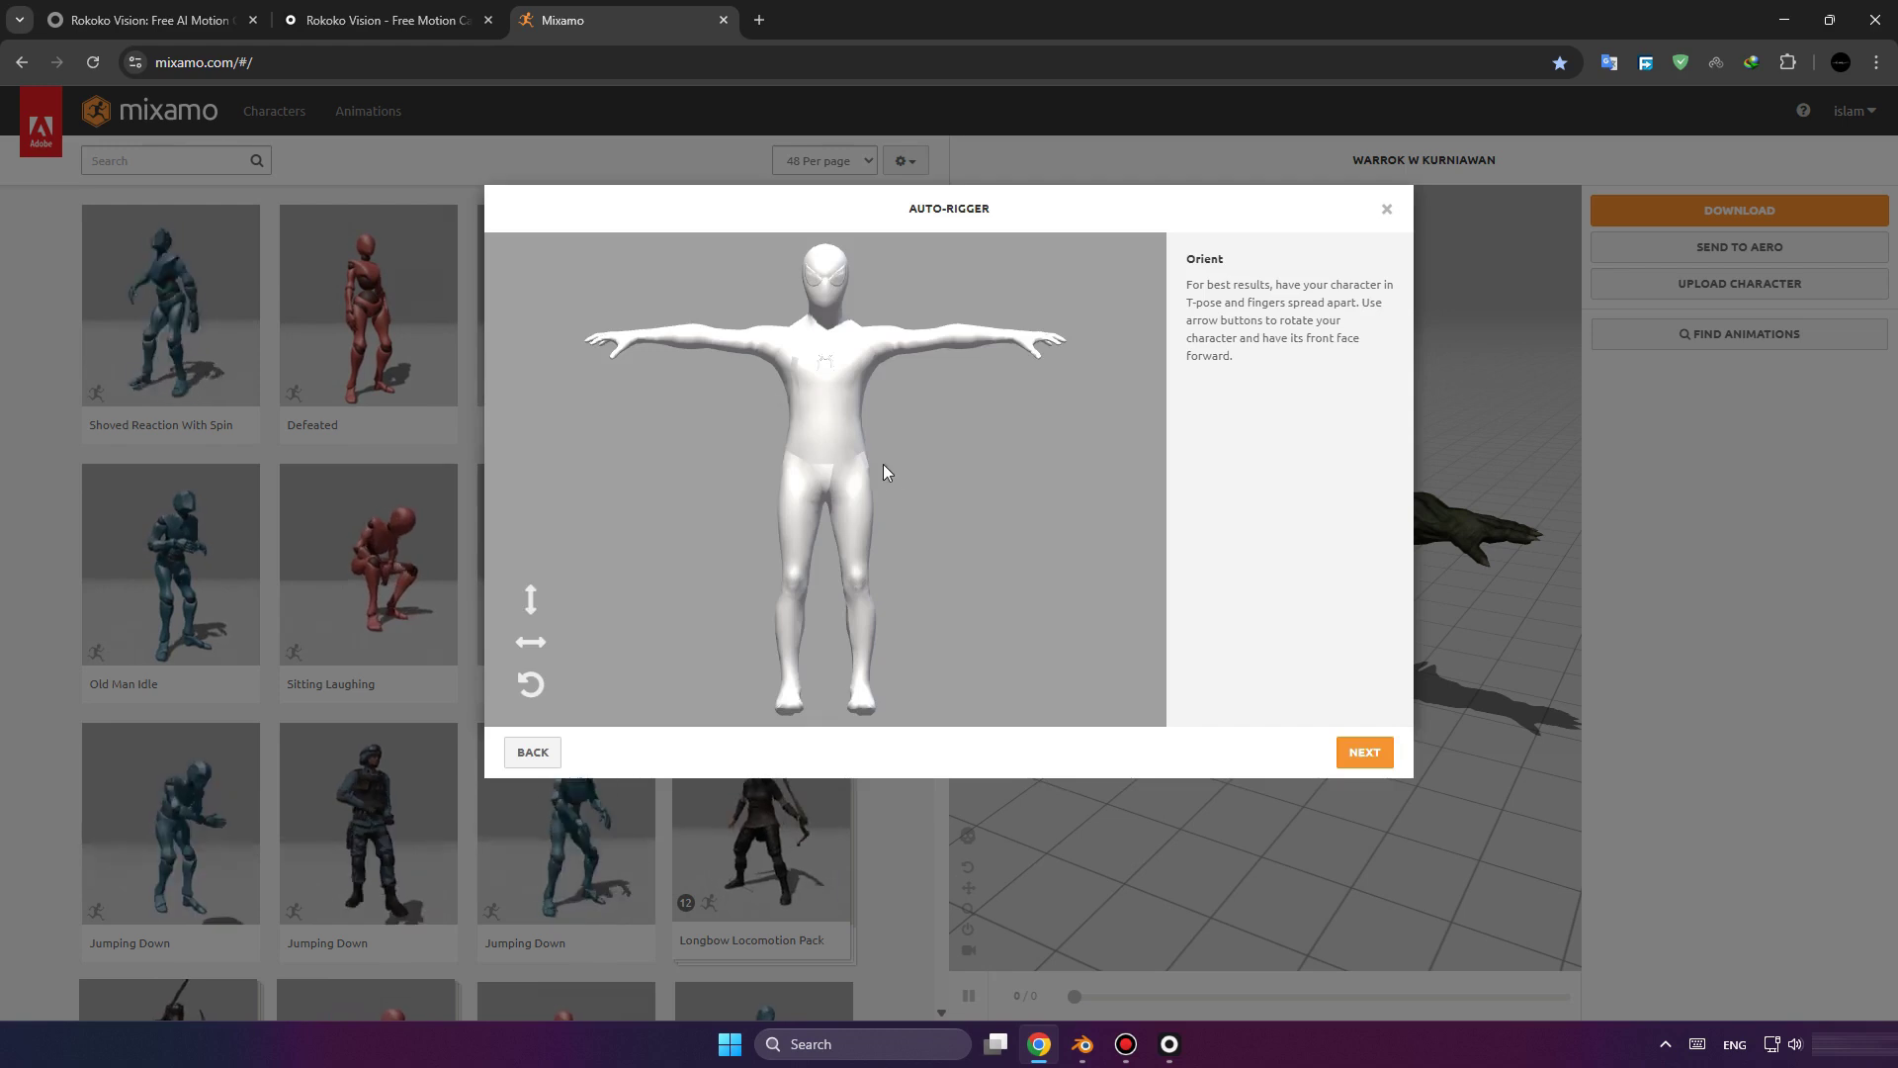
Auto-rig the Spiderman character with markers on the chin, wrists, elbows, knees and groin, and accept the rigged result.
click(1381, 754)
mouse_move(600, 491)
mouse_down()
mouse_move(814, 352)
mouse_move(828, 310)
mouse_up()
drag(642, 529, 1014, 345)
mouse_move(643, 578)
mouse_down()
mouse_move(712, 475)
mouse_move(944, 343)
mouse_up()
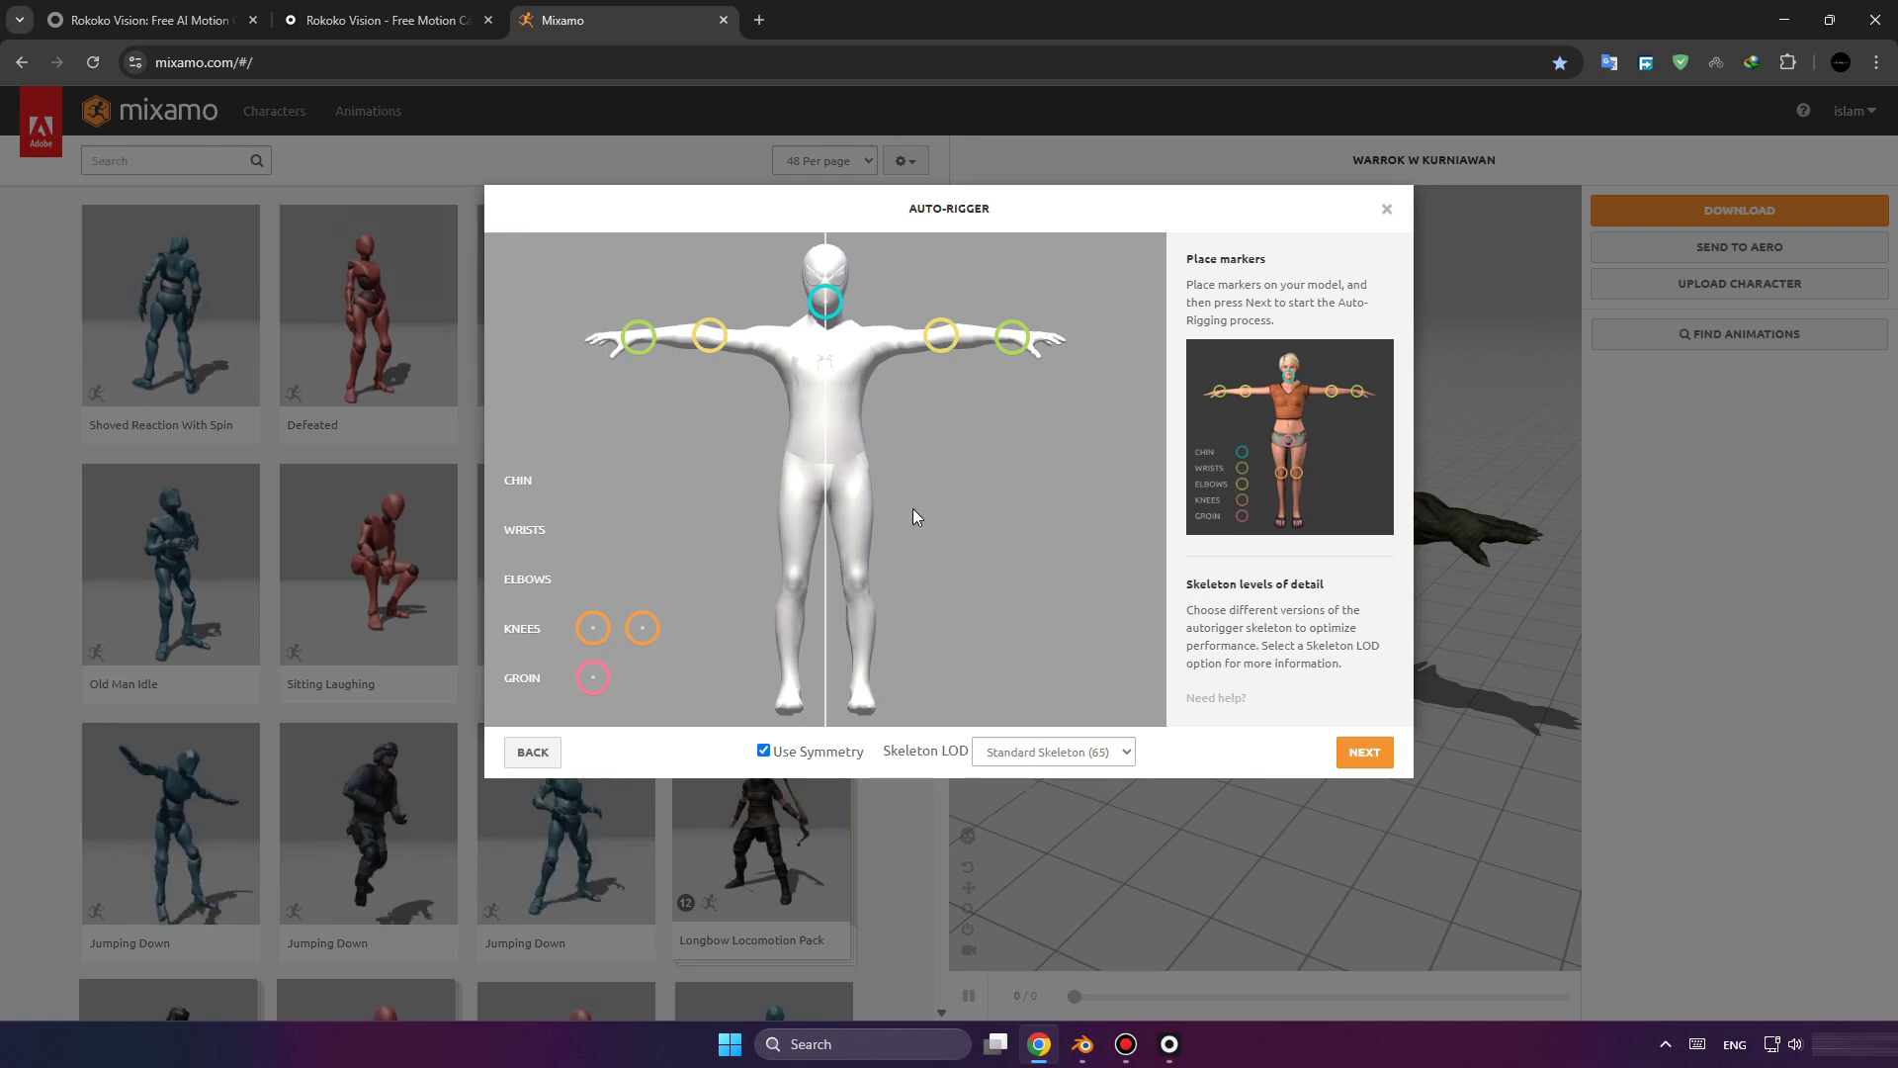
mouse_move(631, 630)
mouse_down()
mouse_move(848, 575)
mouse_move(858, 591)
mouse_up()
drag(593, 677, 828, 478)
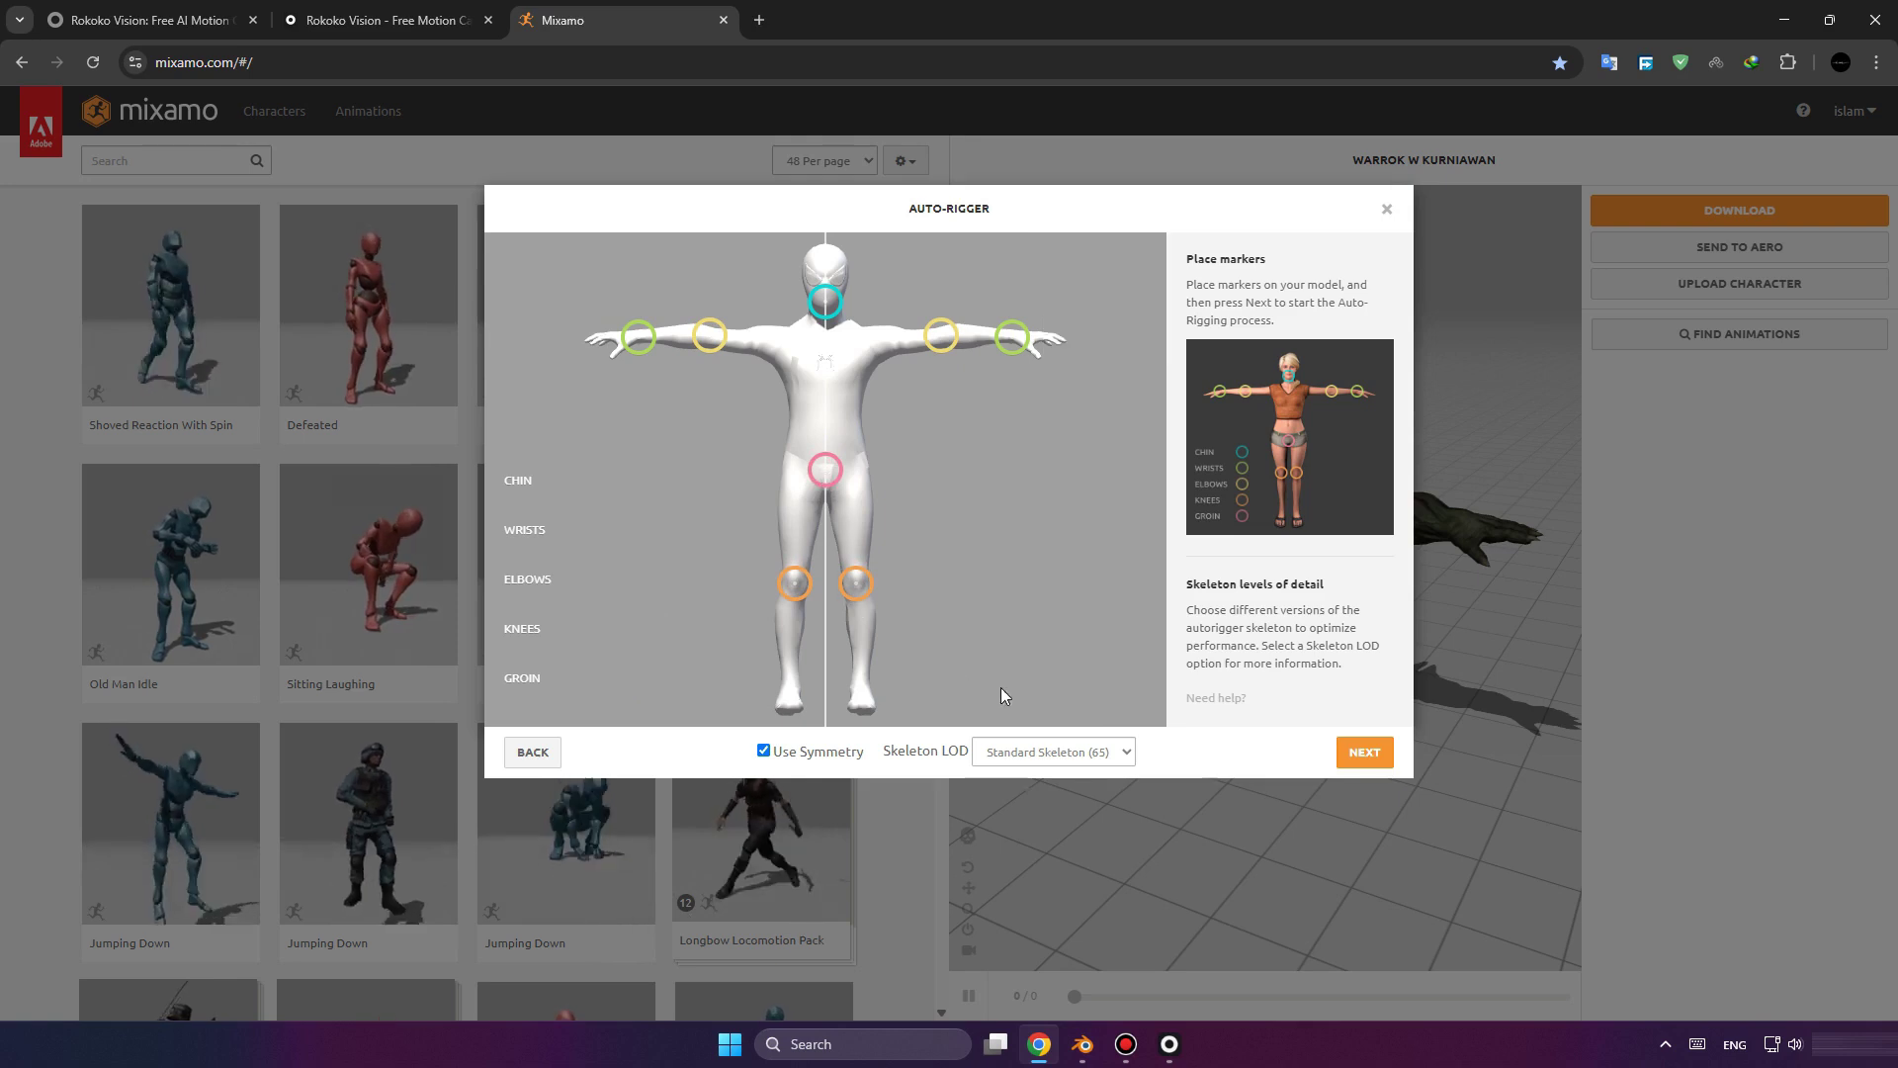
click(1370, 753)
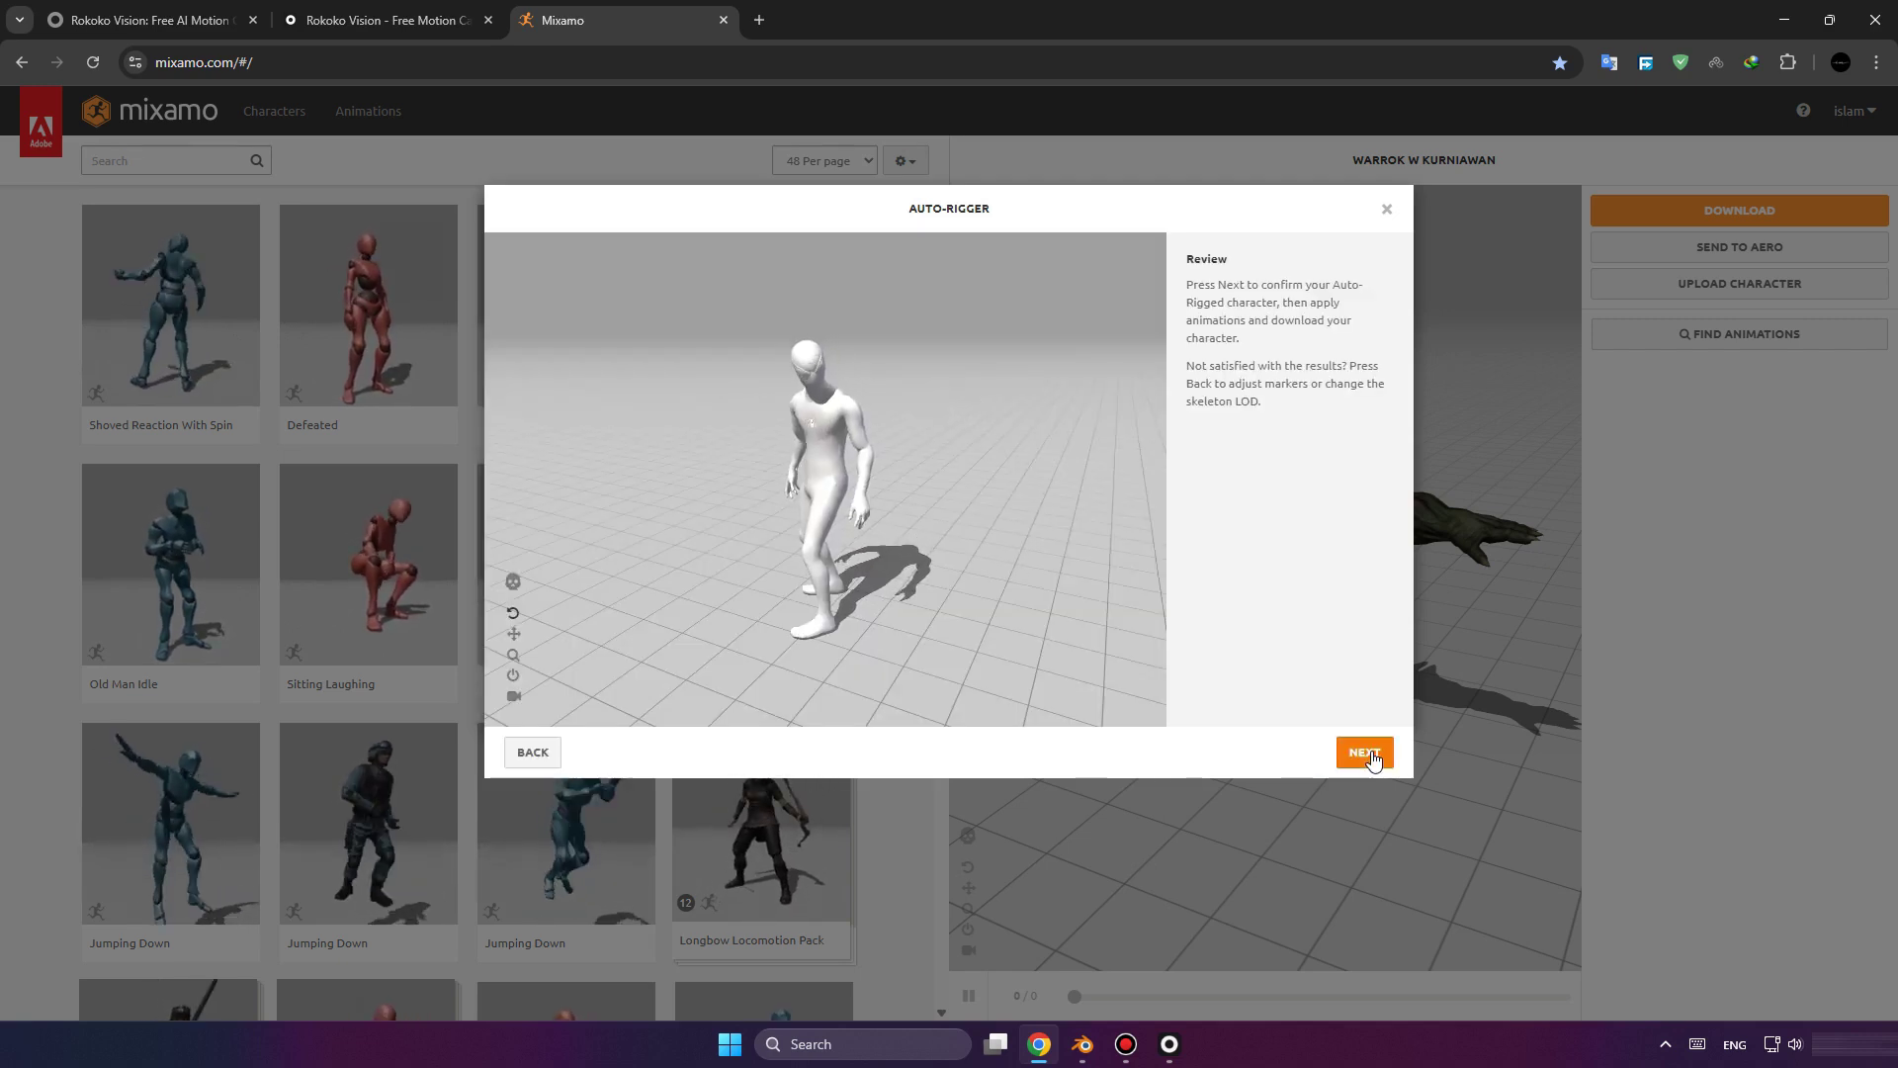
click(1365, 752)
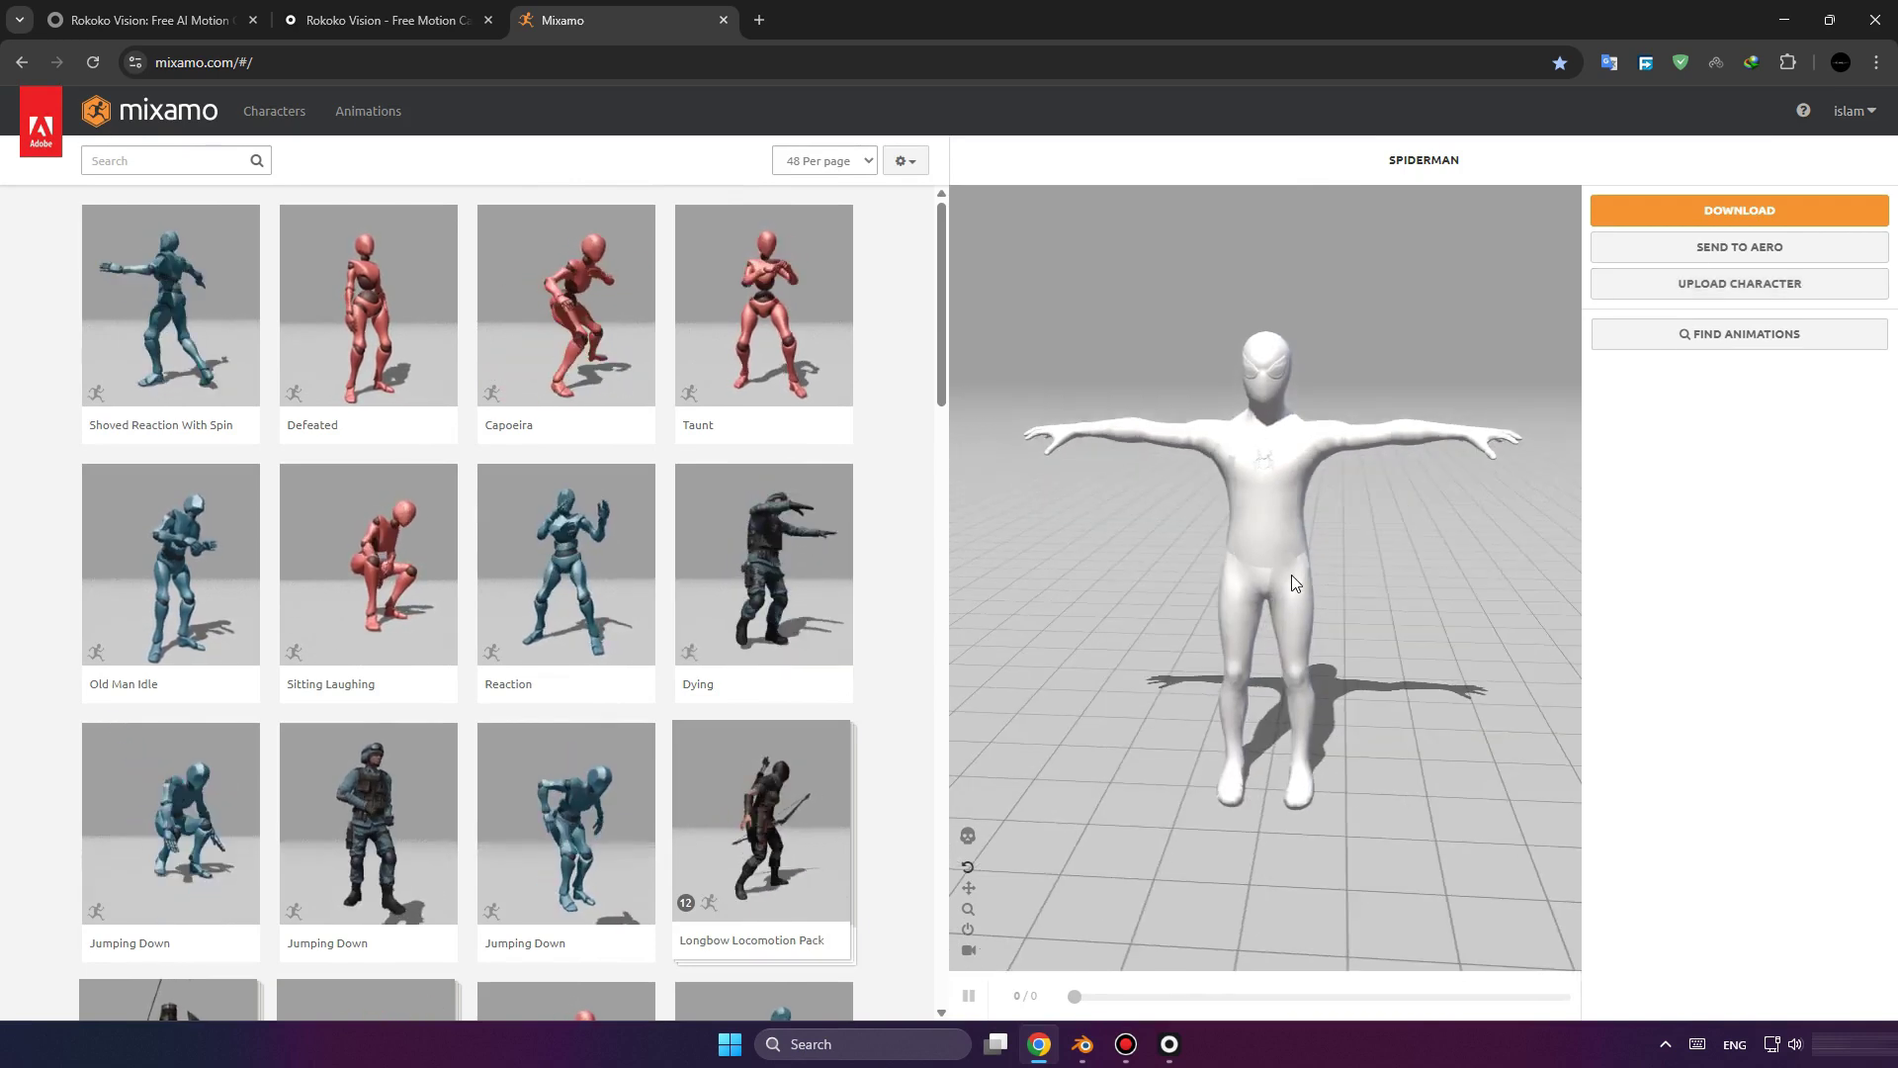
Search the Mixamo animations for "T" and apply T-Pose to the Spiderman character.
click(358, 123)
click(192, 171)
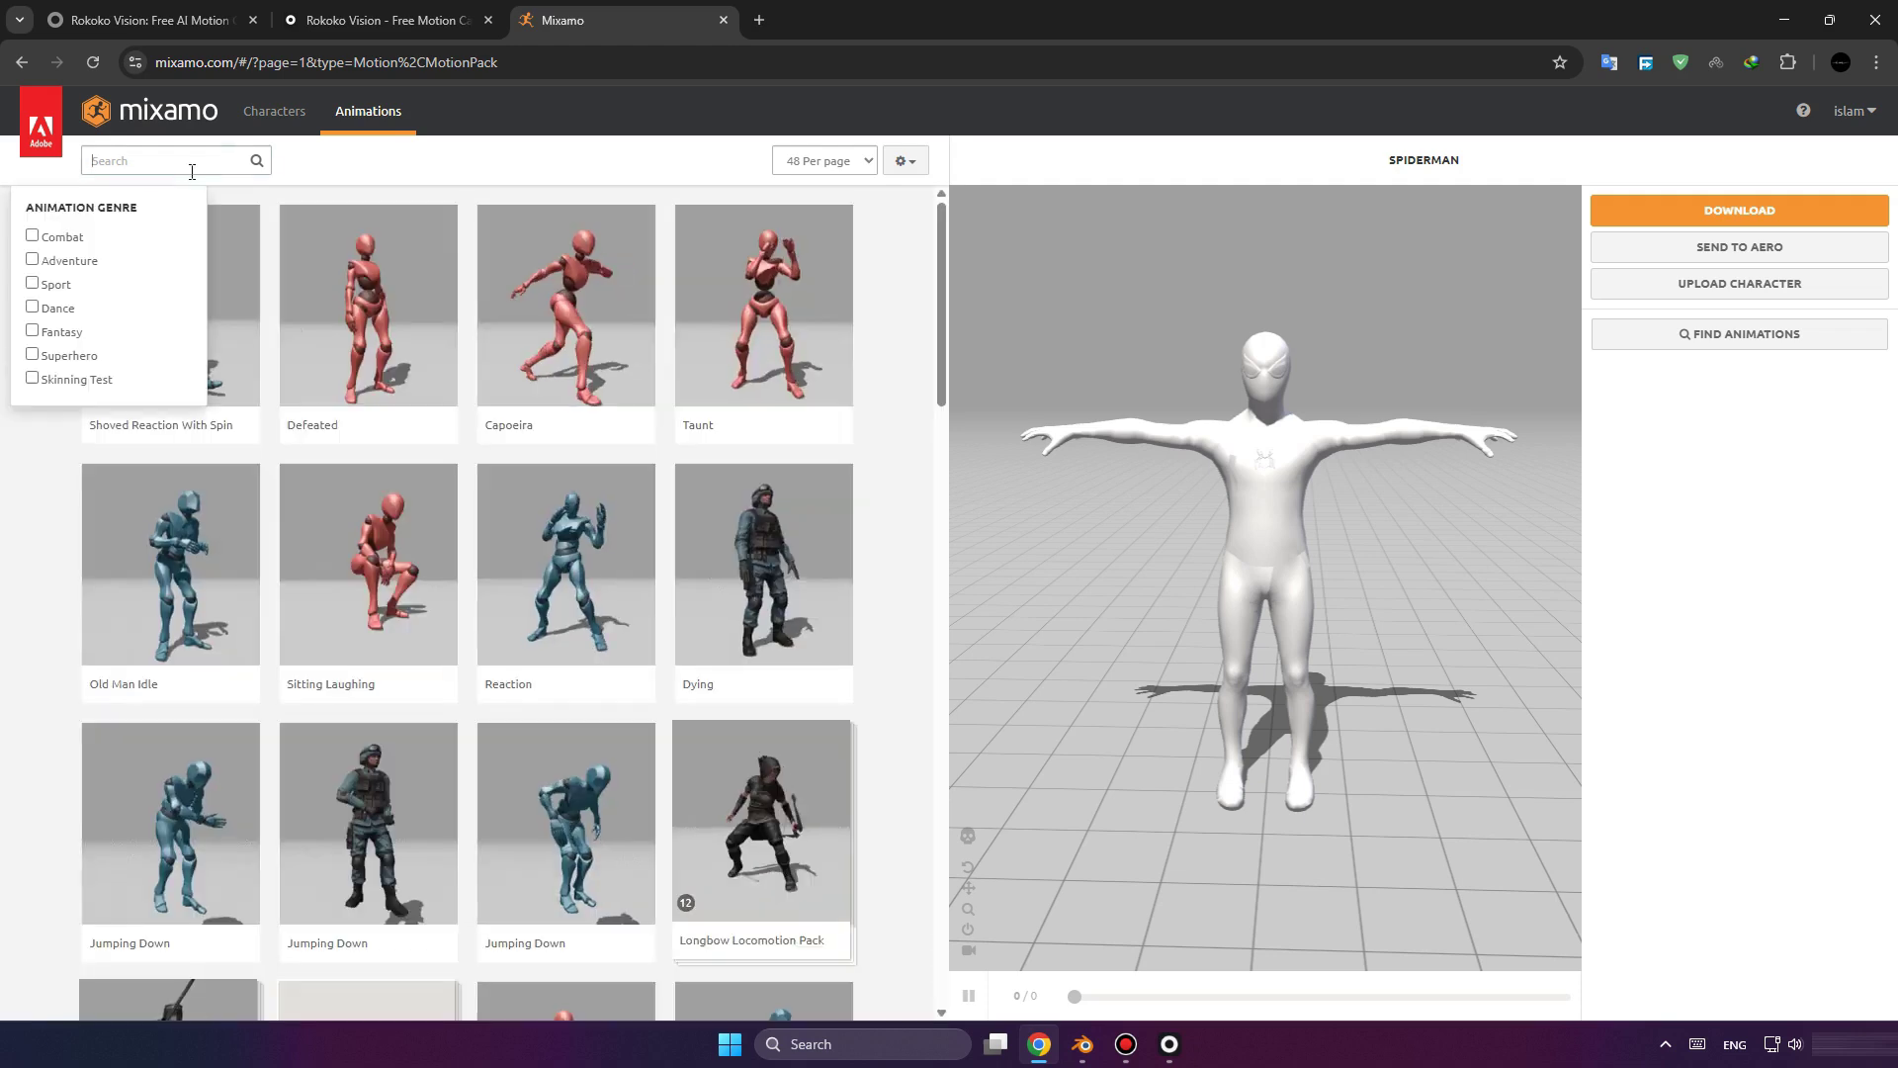
text(T)
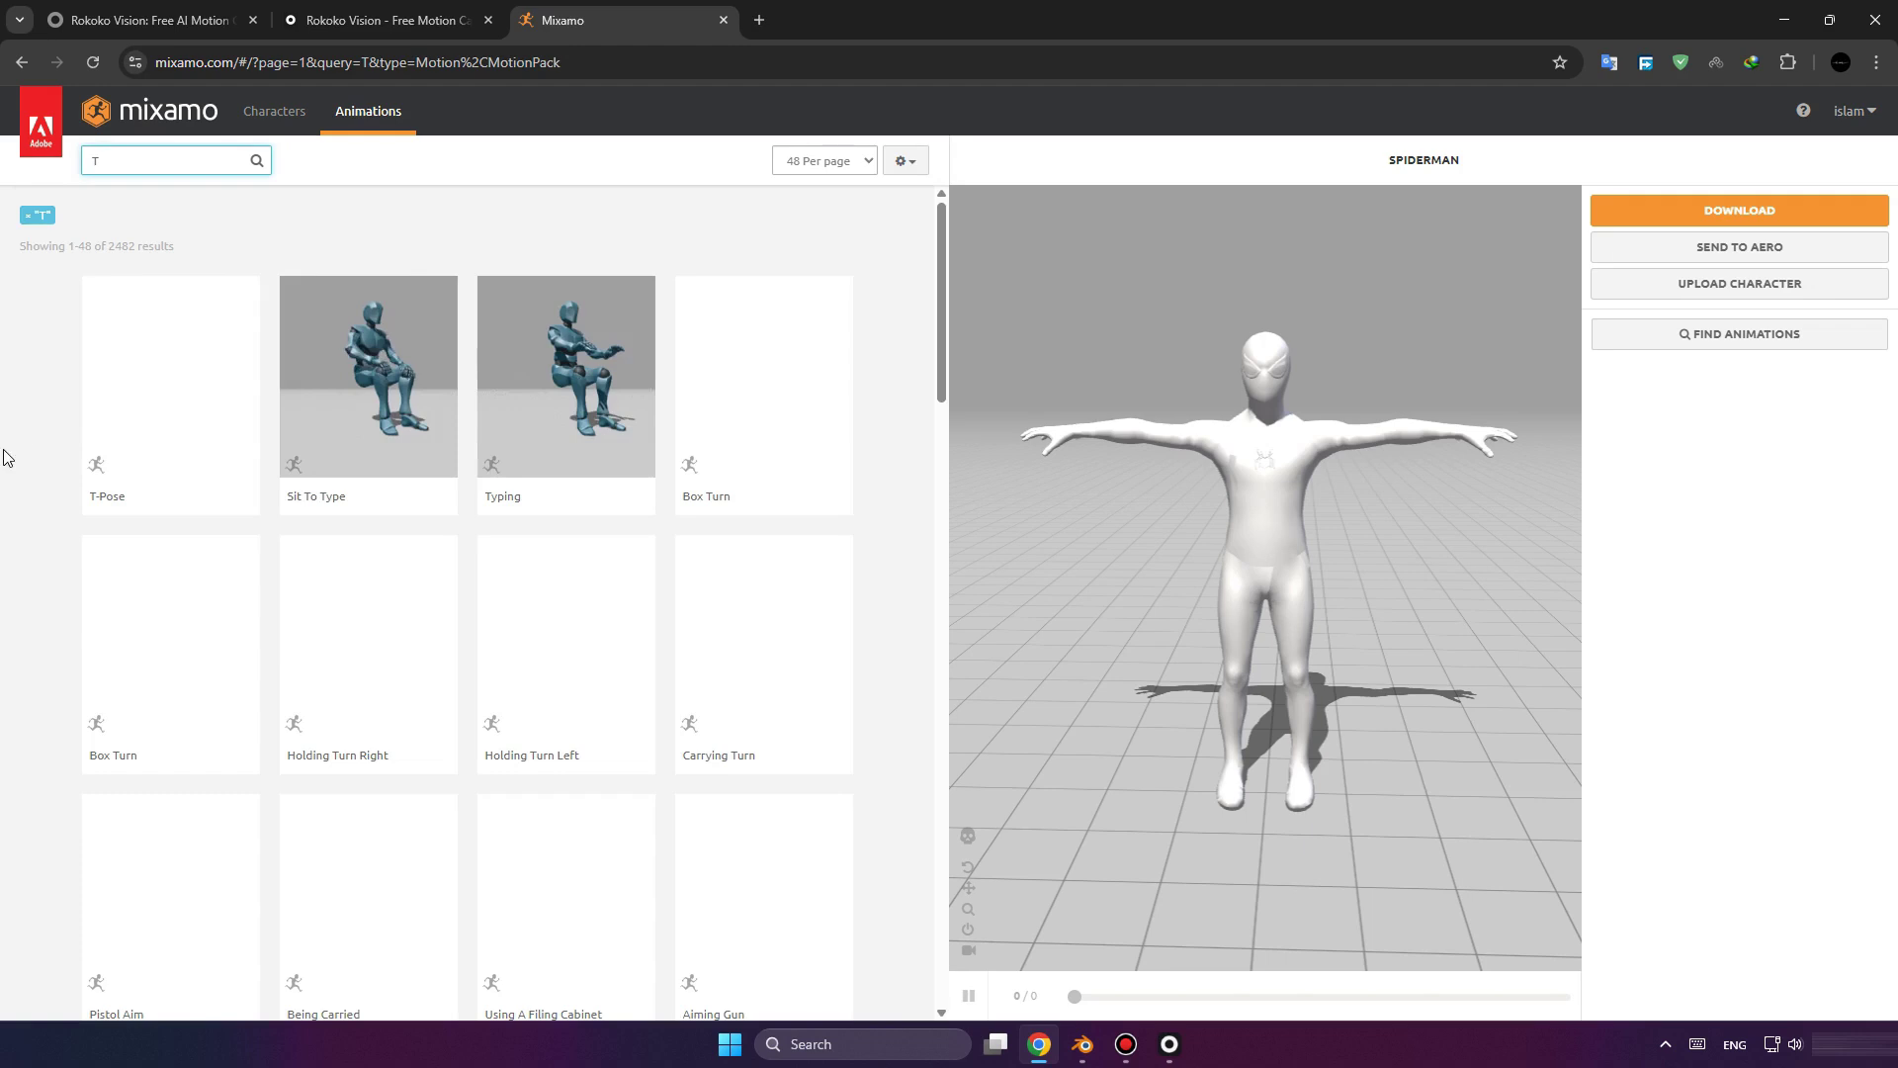
click(145, 490)
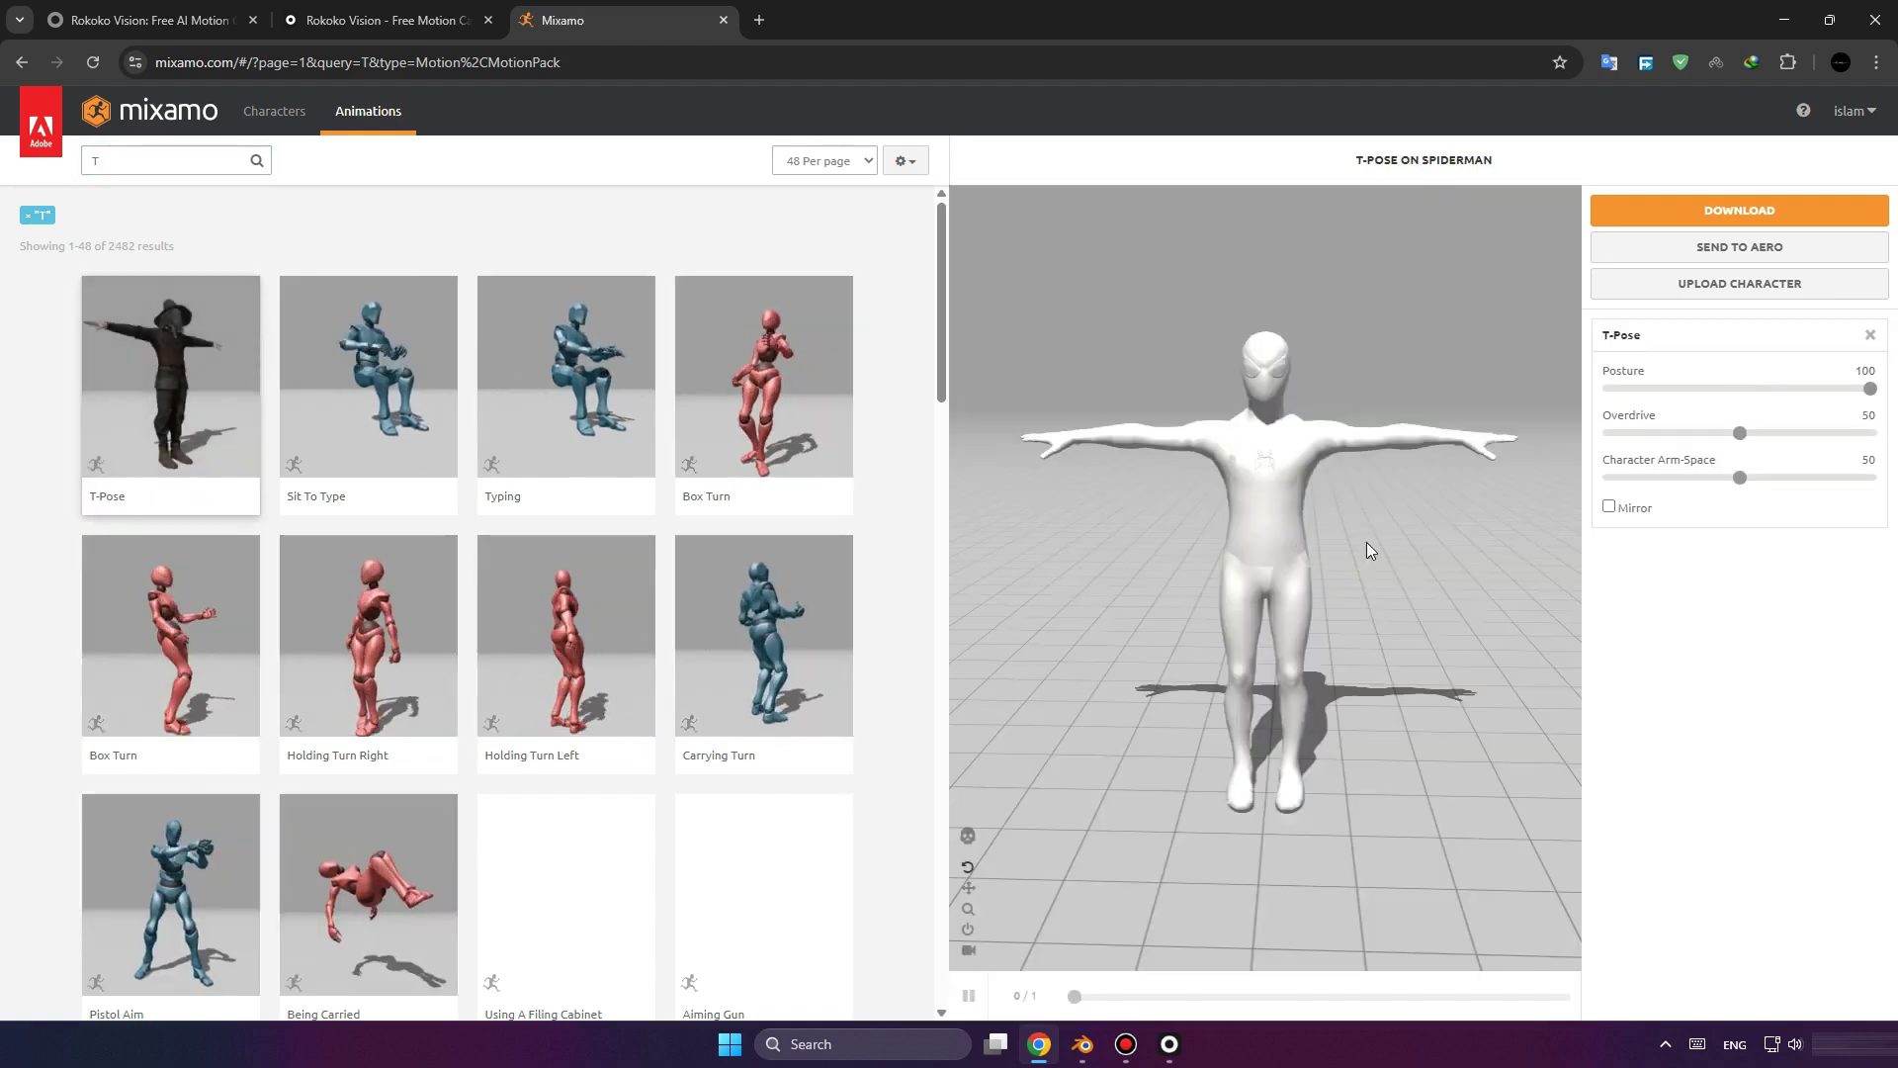
Download the T-posed character with skin as an FBX Binary at 30 fps, saving T-Pose.fbx to the desktop.
click(1759, 209)
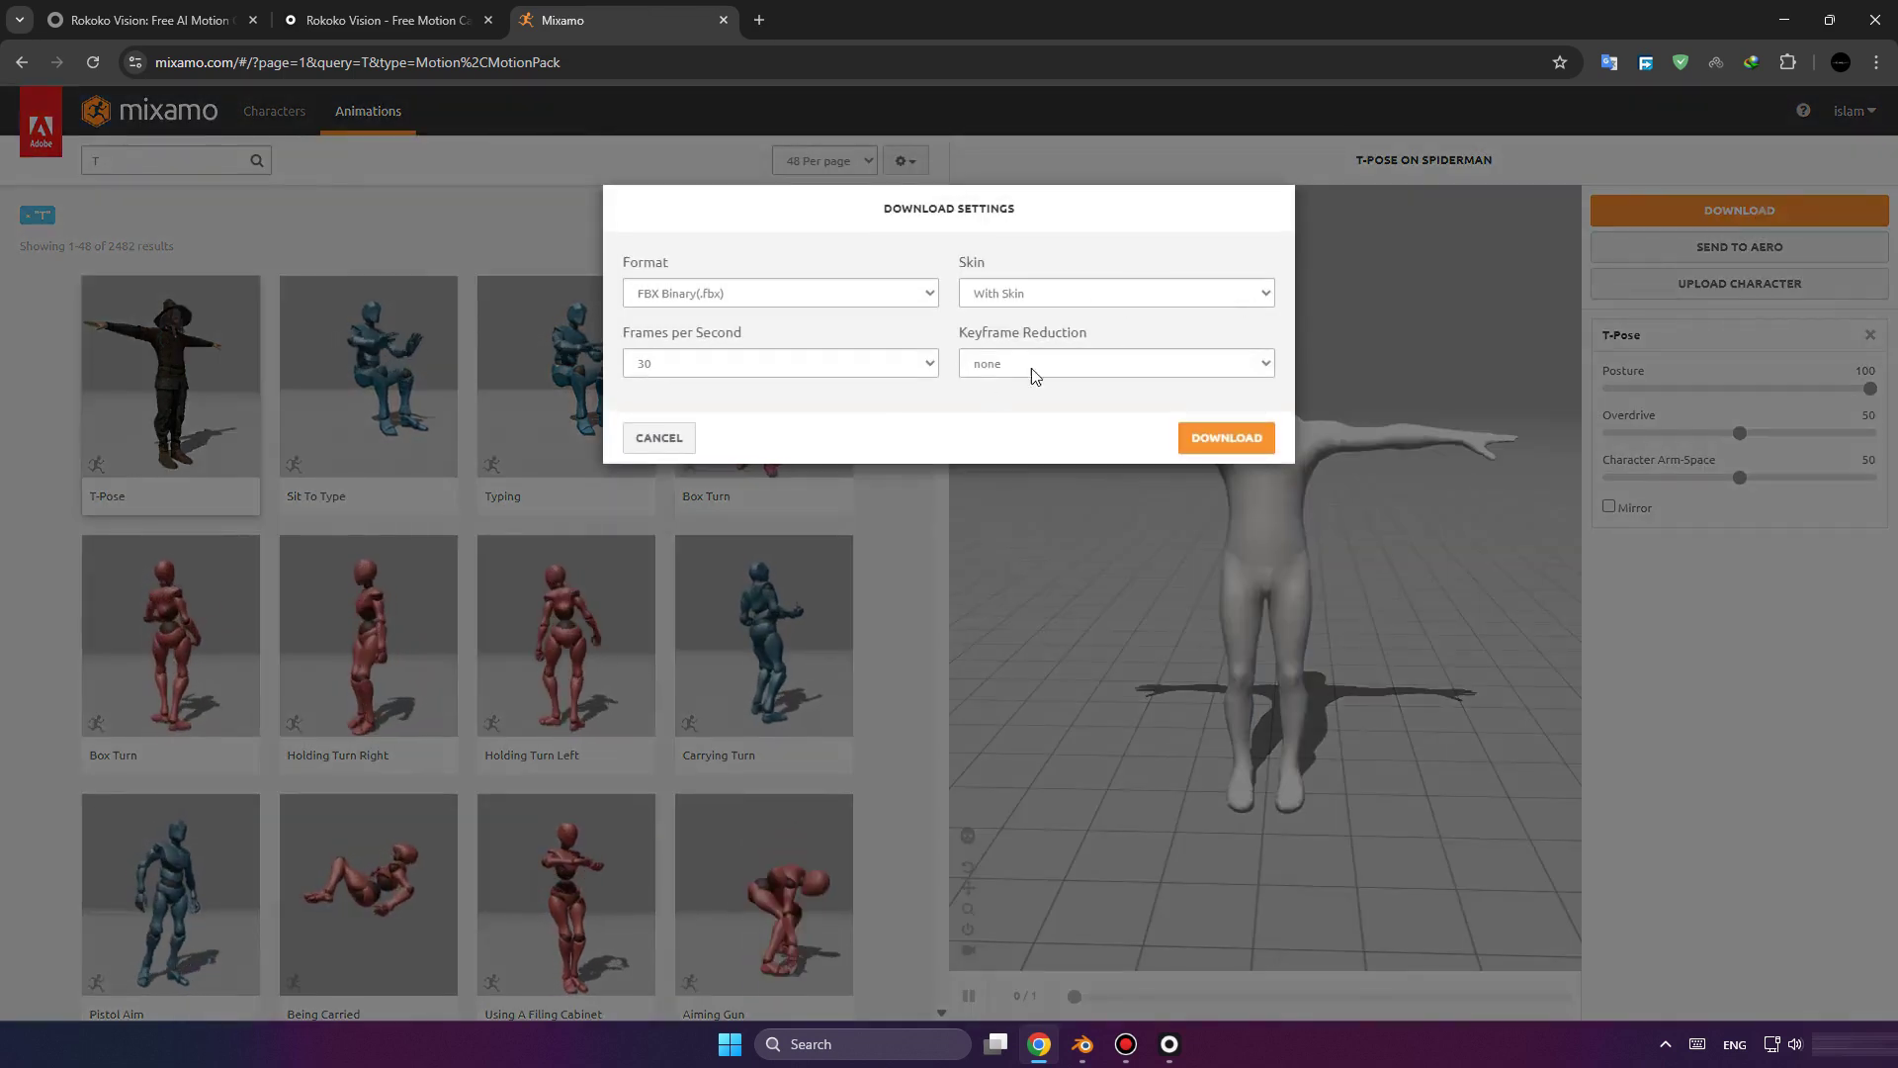
click(1236, 437)
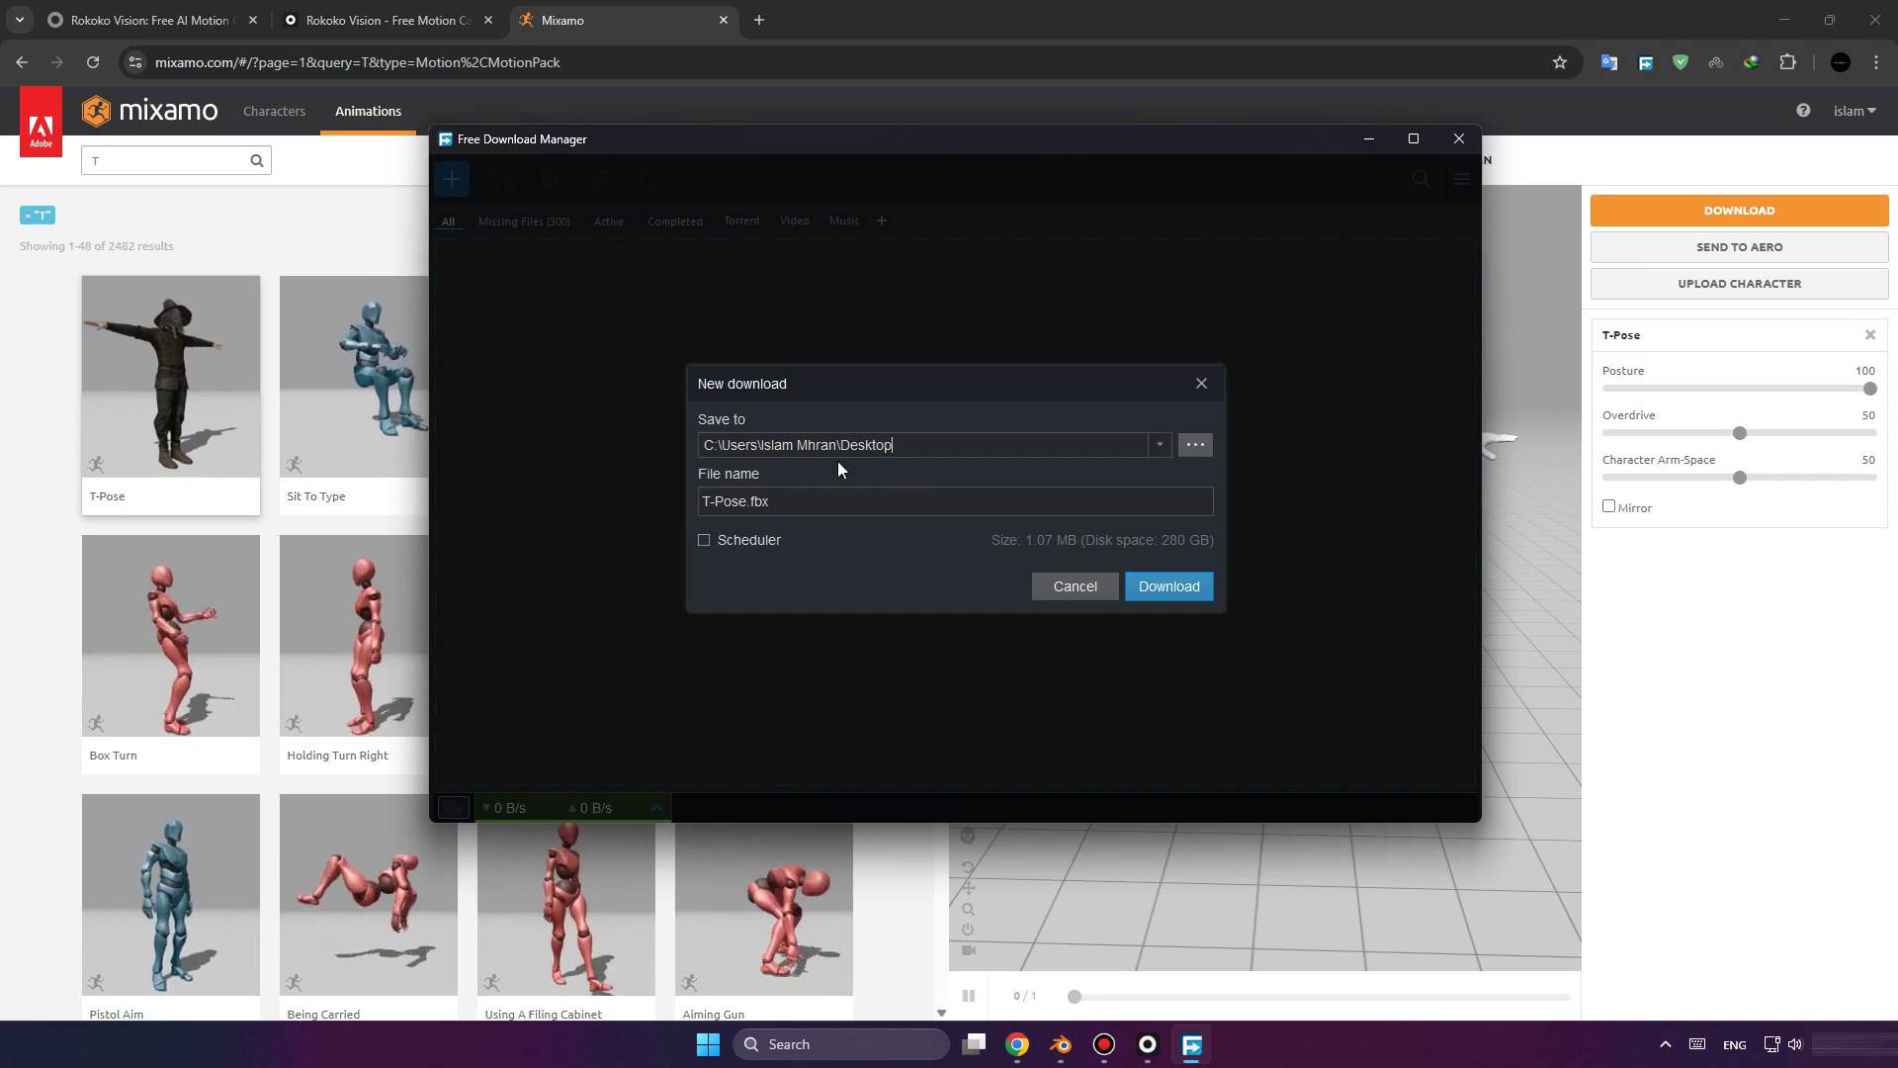
click(1199, 589)
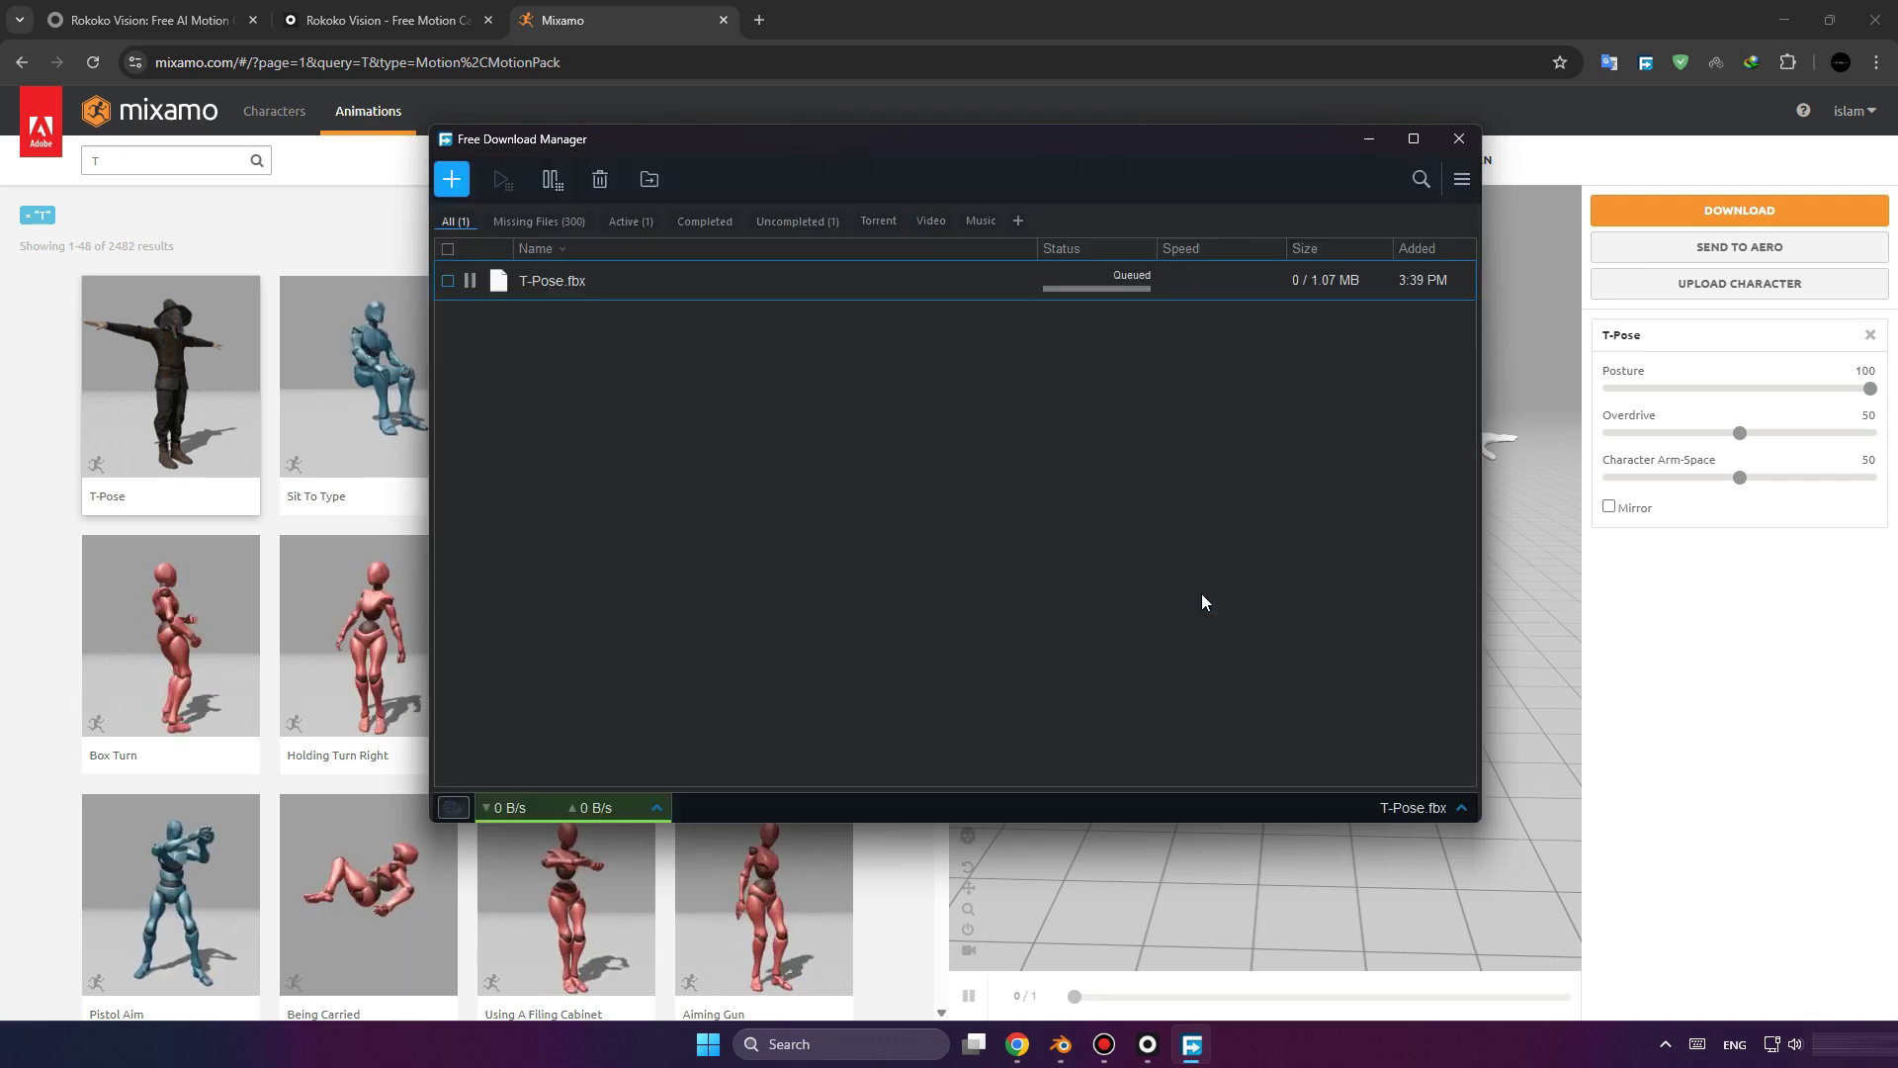
click(1457, 139)
click(1782, 18)
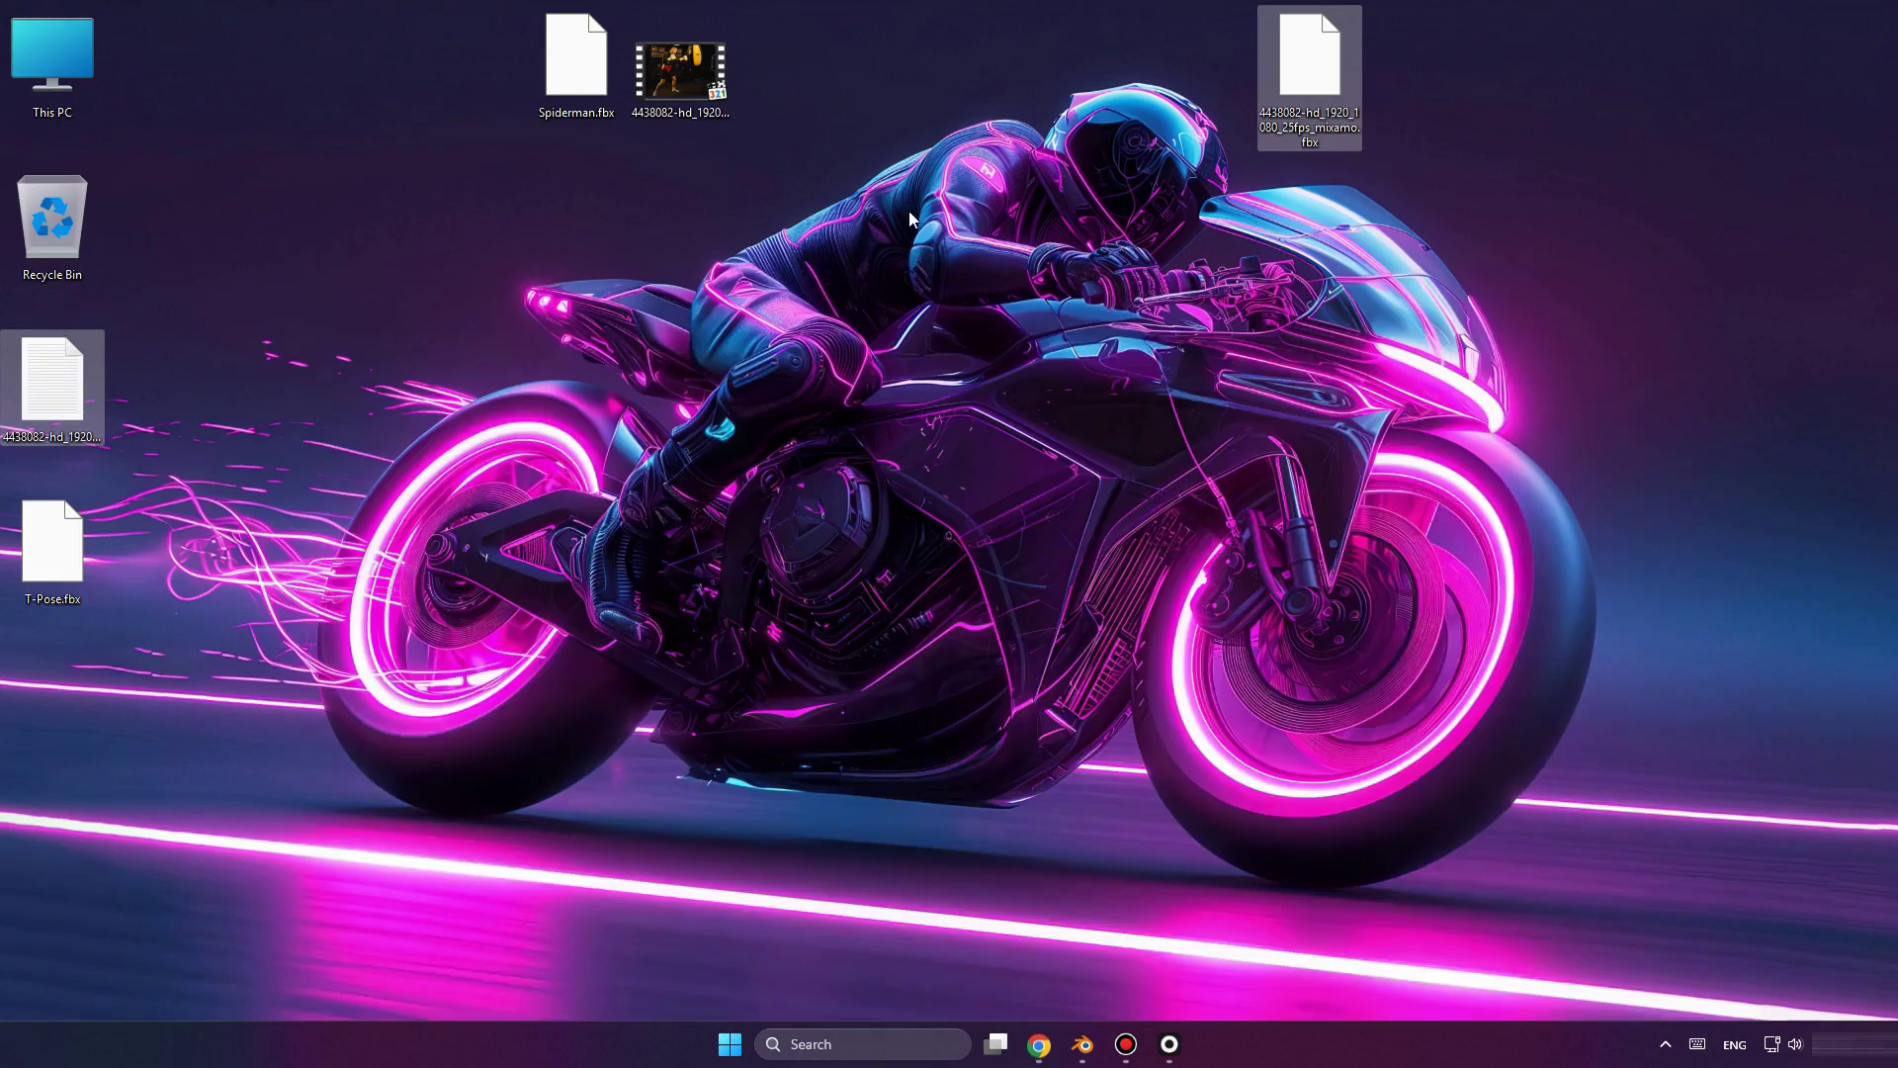
Place T-Pose.fbx next to the exported Mixamo motion FBX on the desktop.
drag(52, 546, 1300, 142)
drag(1428, 81, 1427, 81)
drag(1276, 262, 1453, 99)
click(1438, 343)
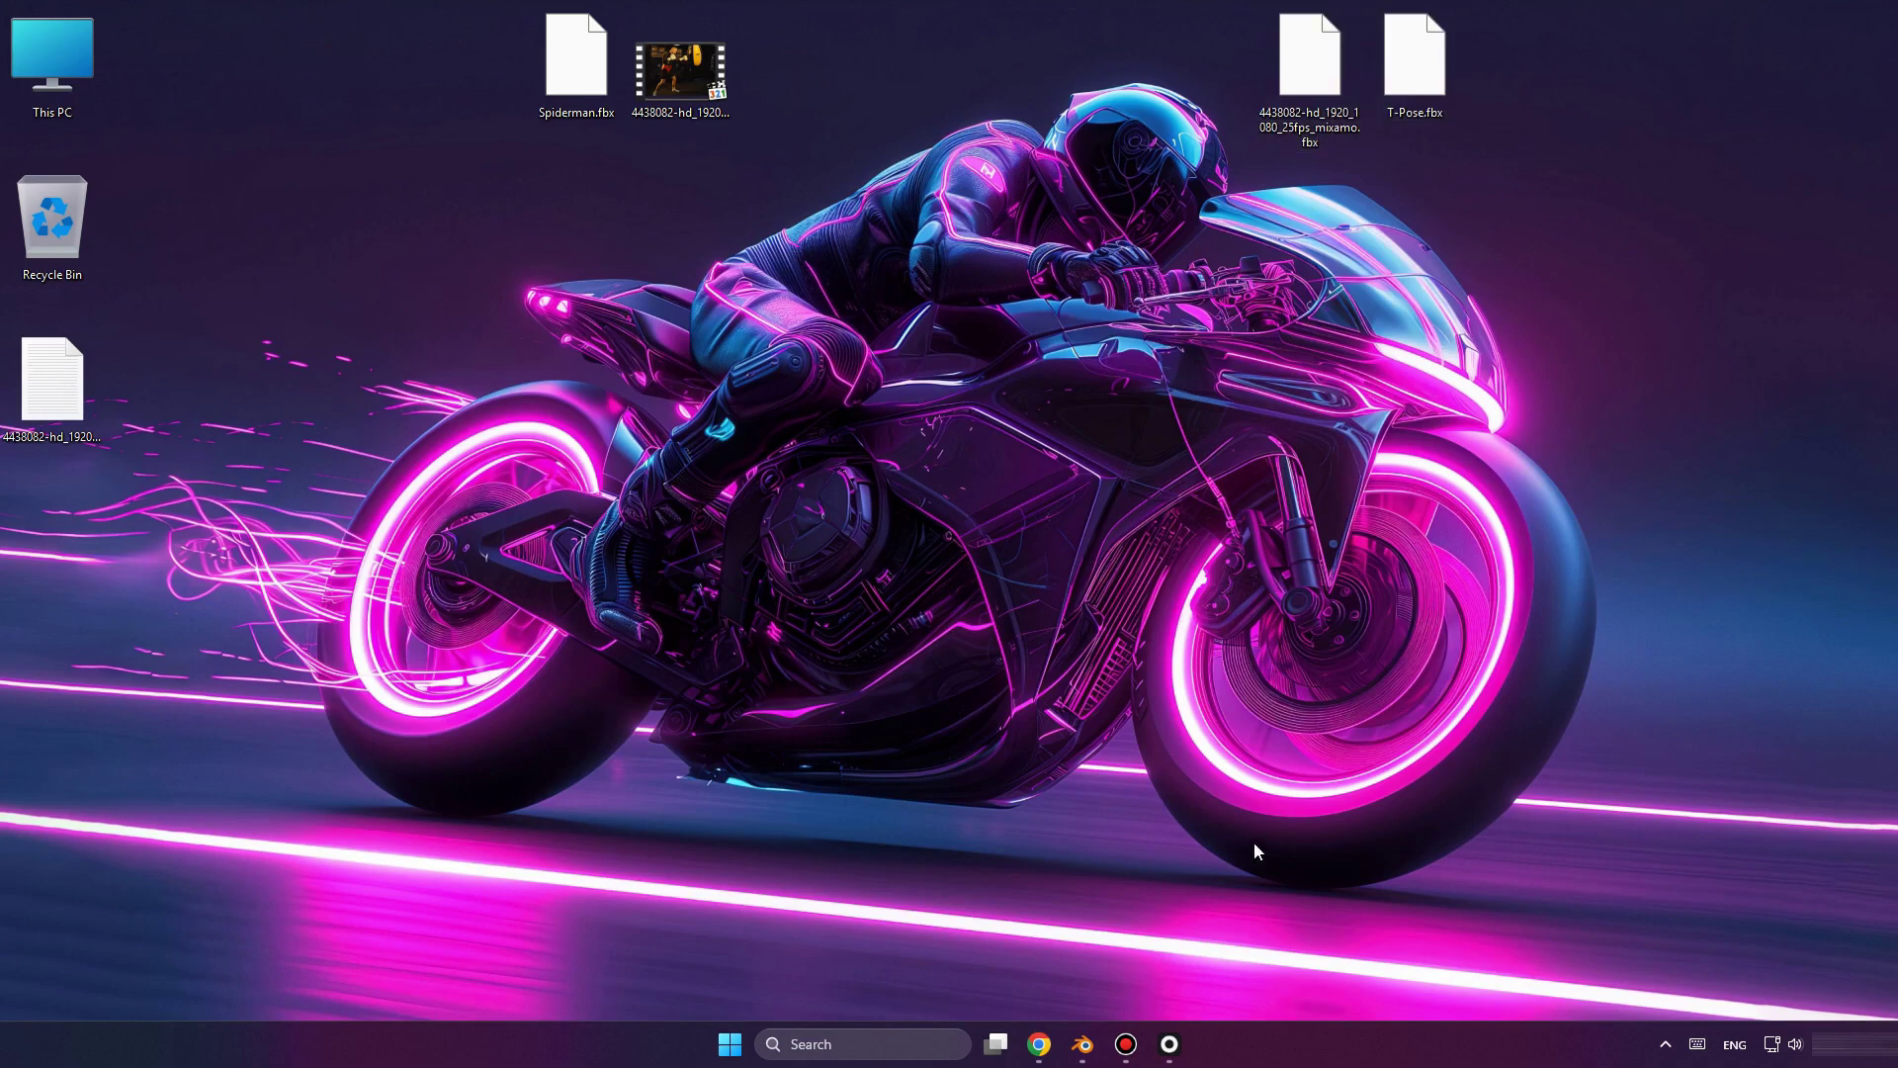
Import 4438082-hd_1920_1080_25fps_mixamo.fbx from the desktop into Blender with Automatic Bone Orientation enabled.
click(1082, 1044)
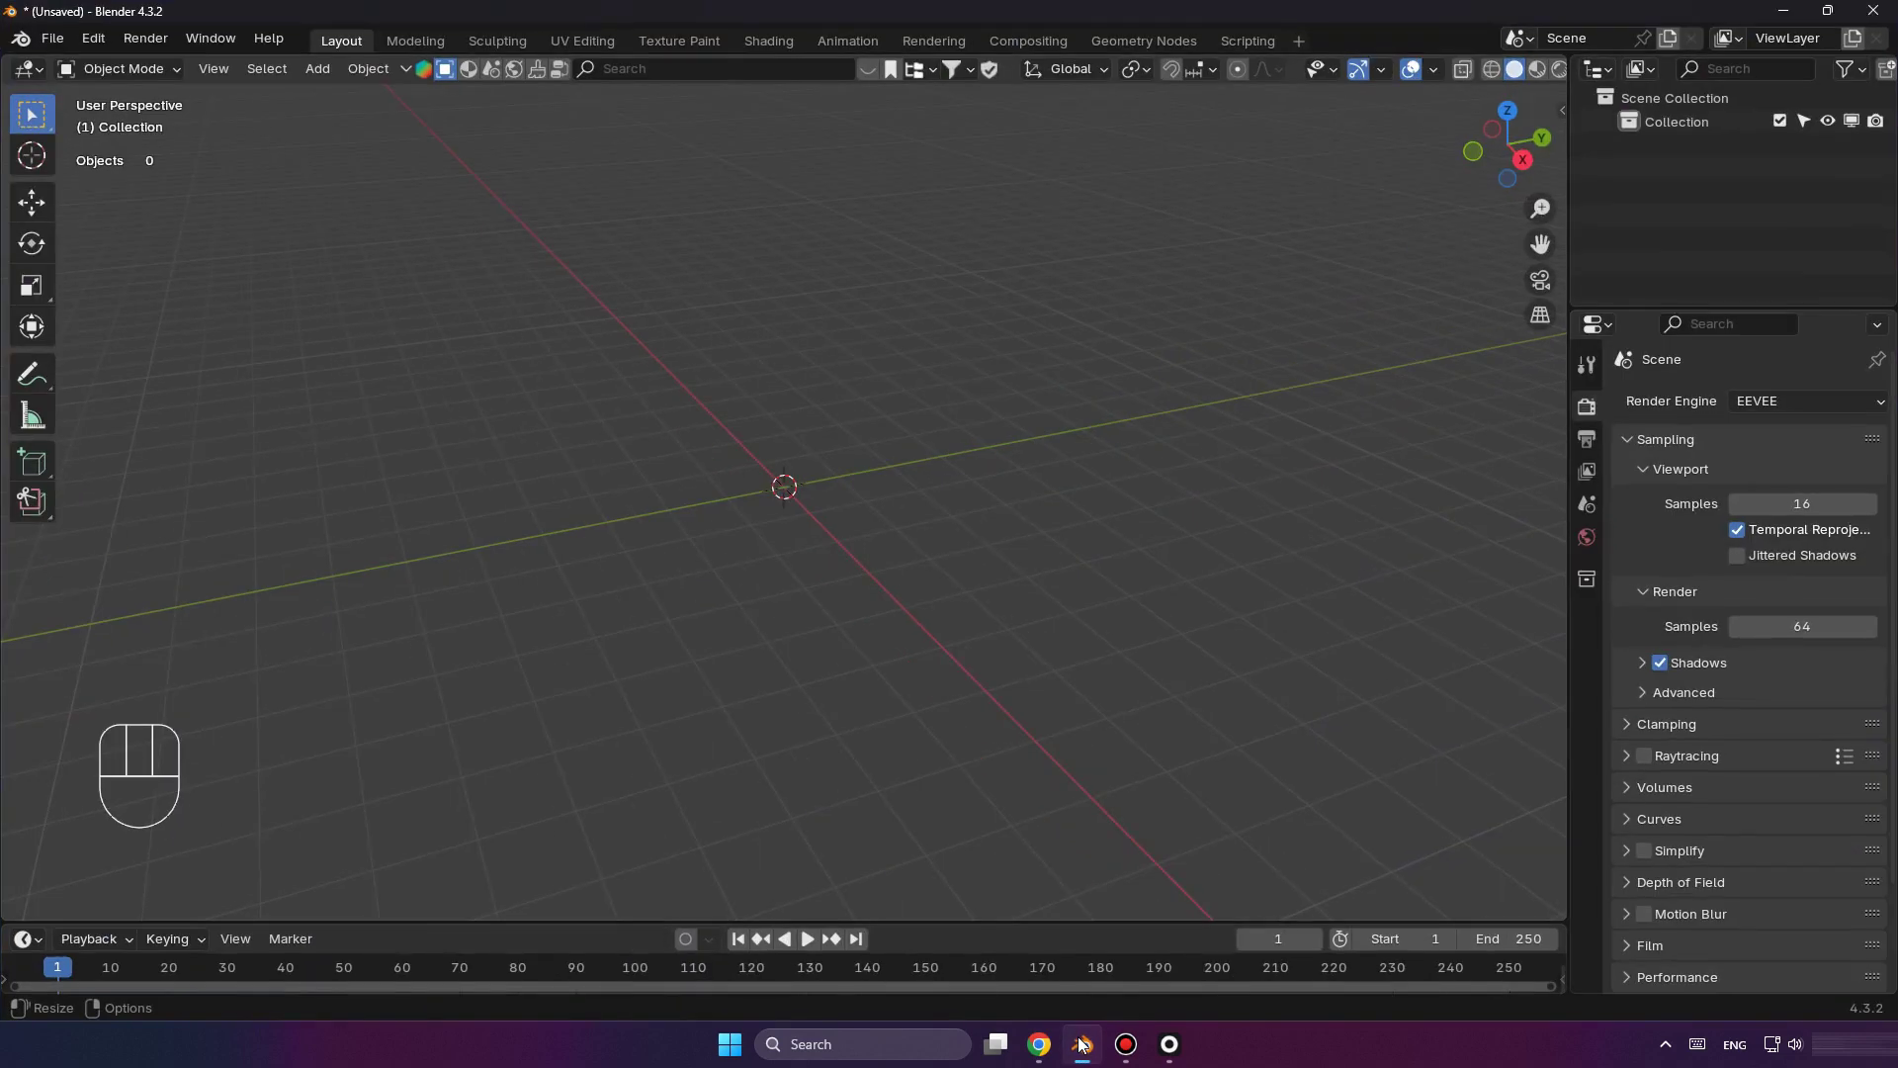
click(1082, 1045)
drag(1309, 61, 1166, 868)
drag(1094, 1038, 846, 542)
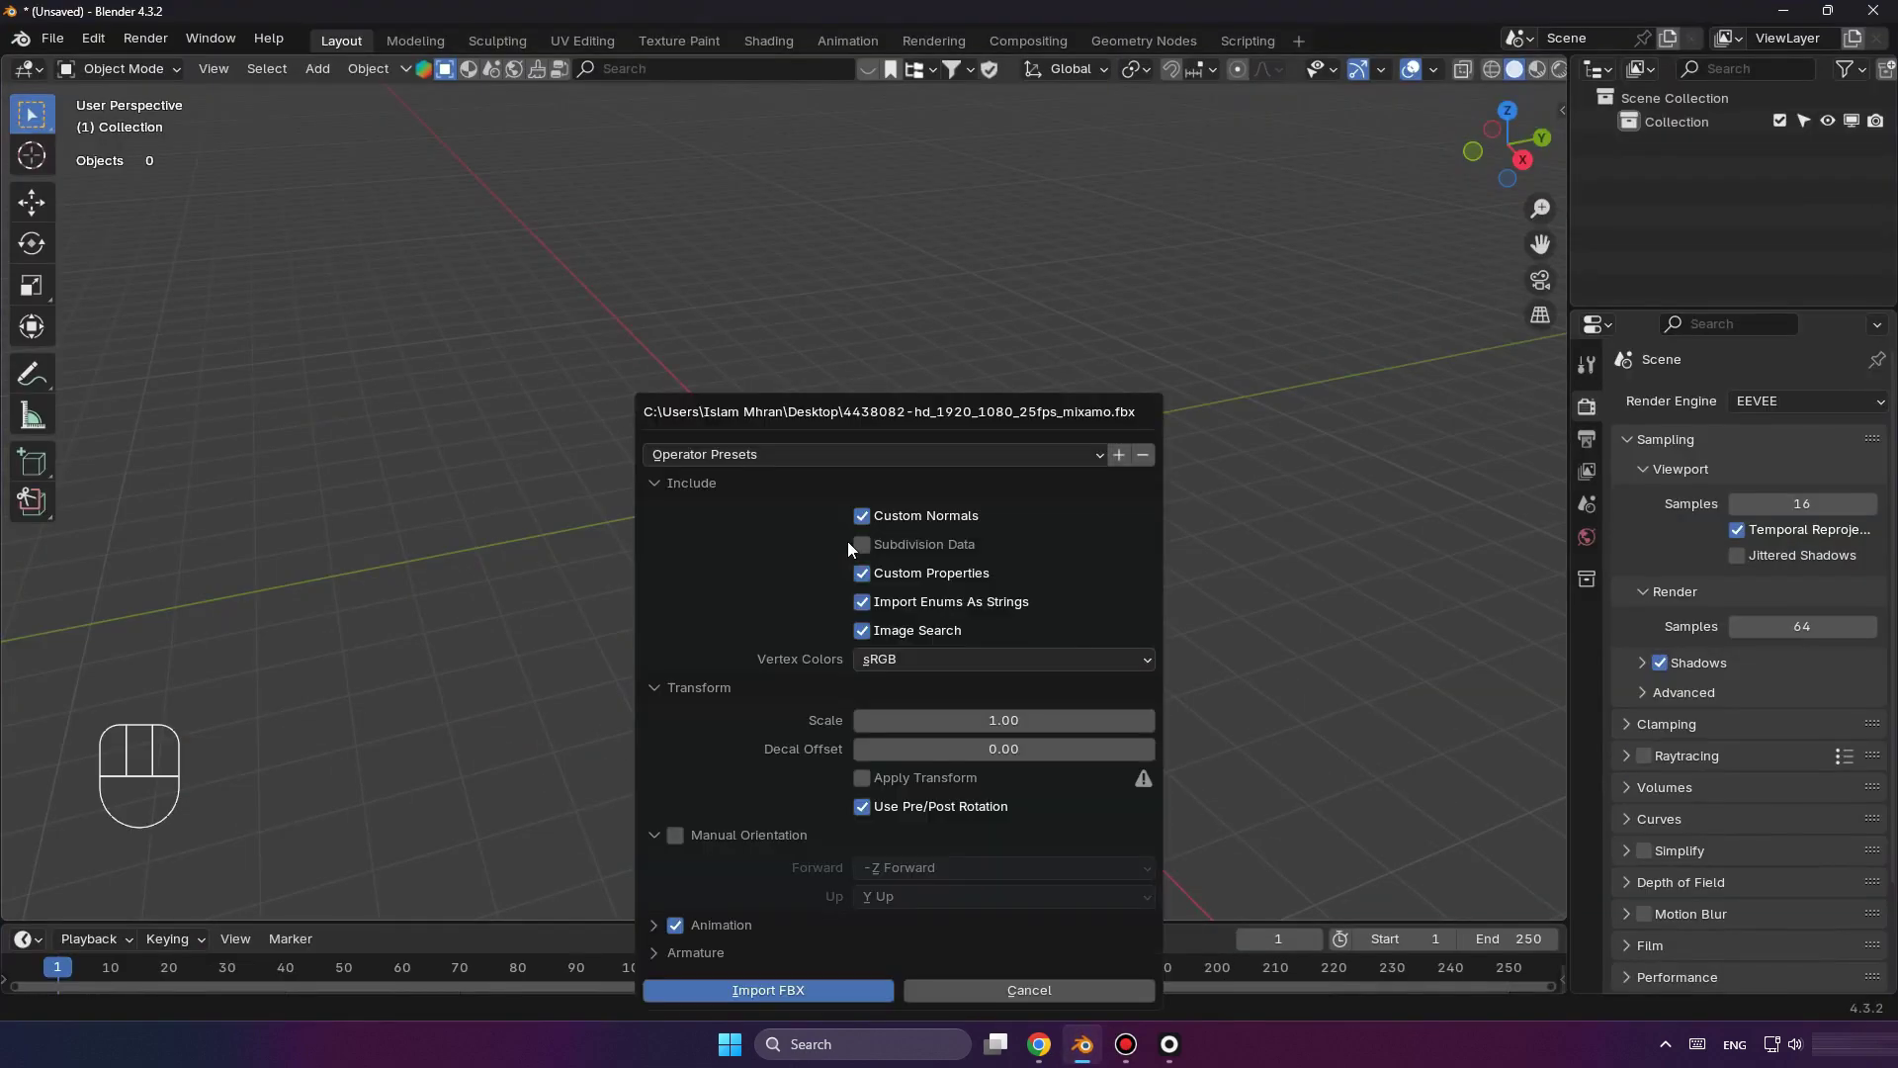
click(687, 949)
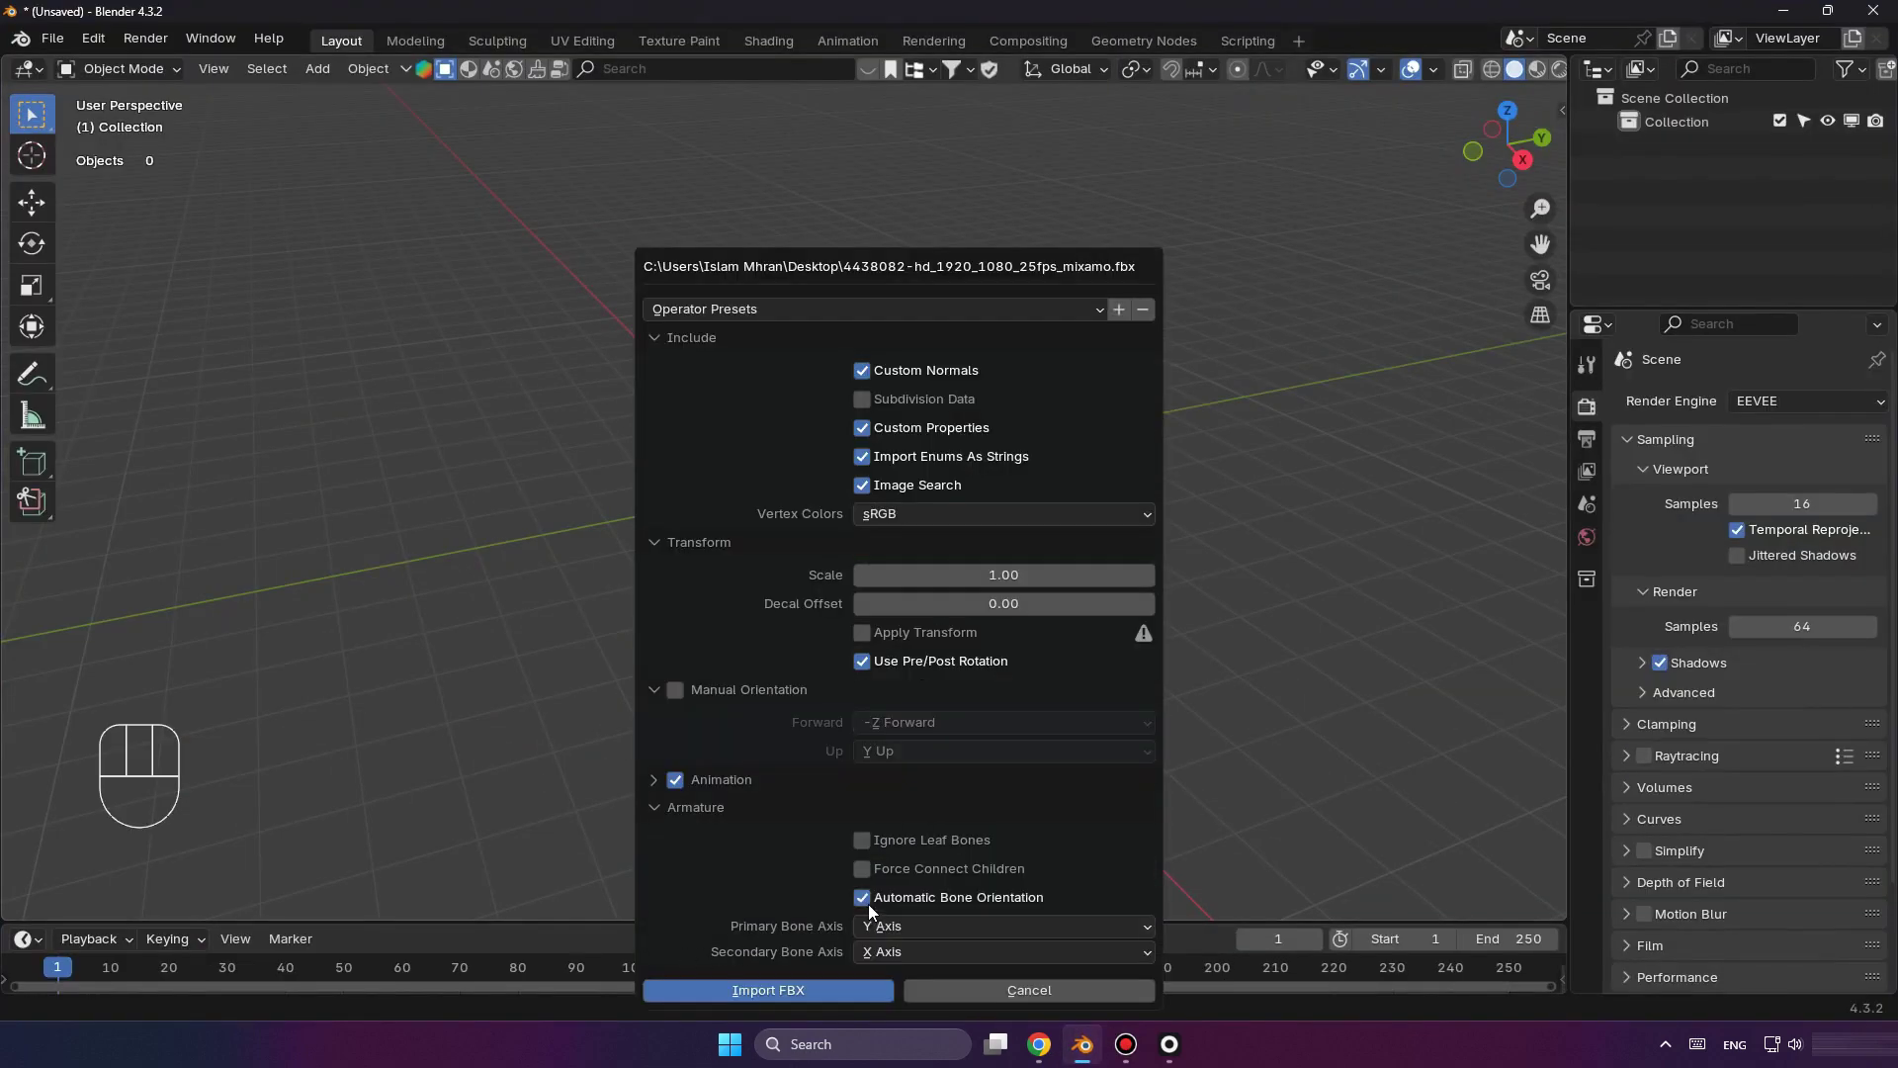
click(830, 983)
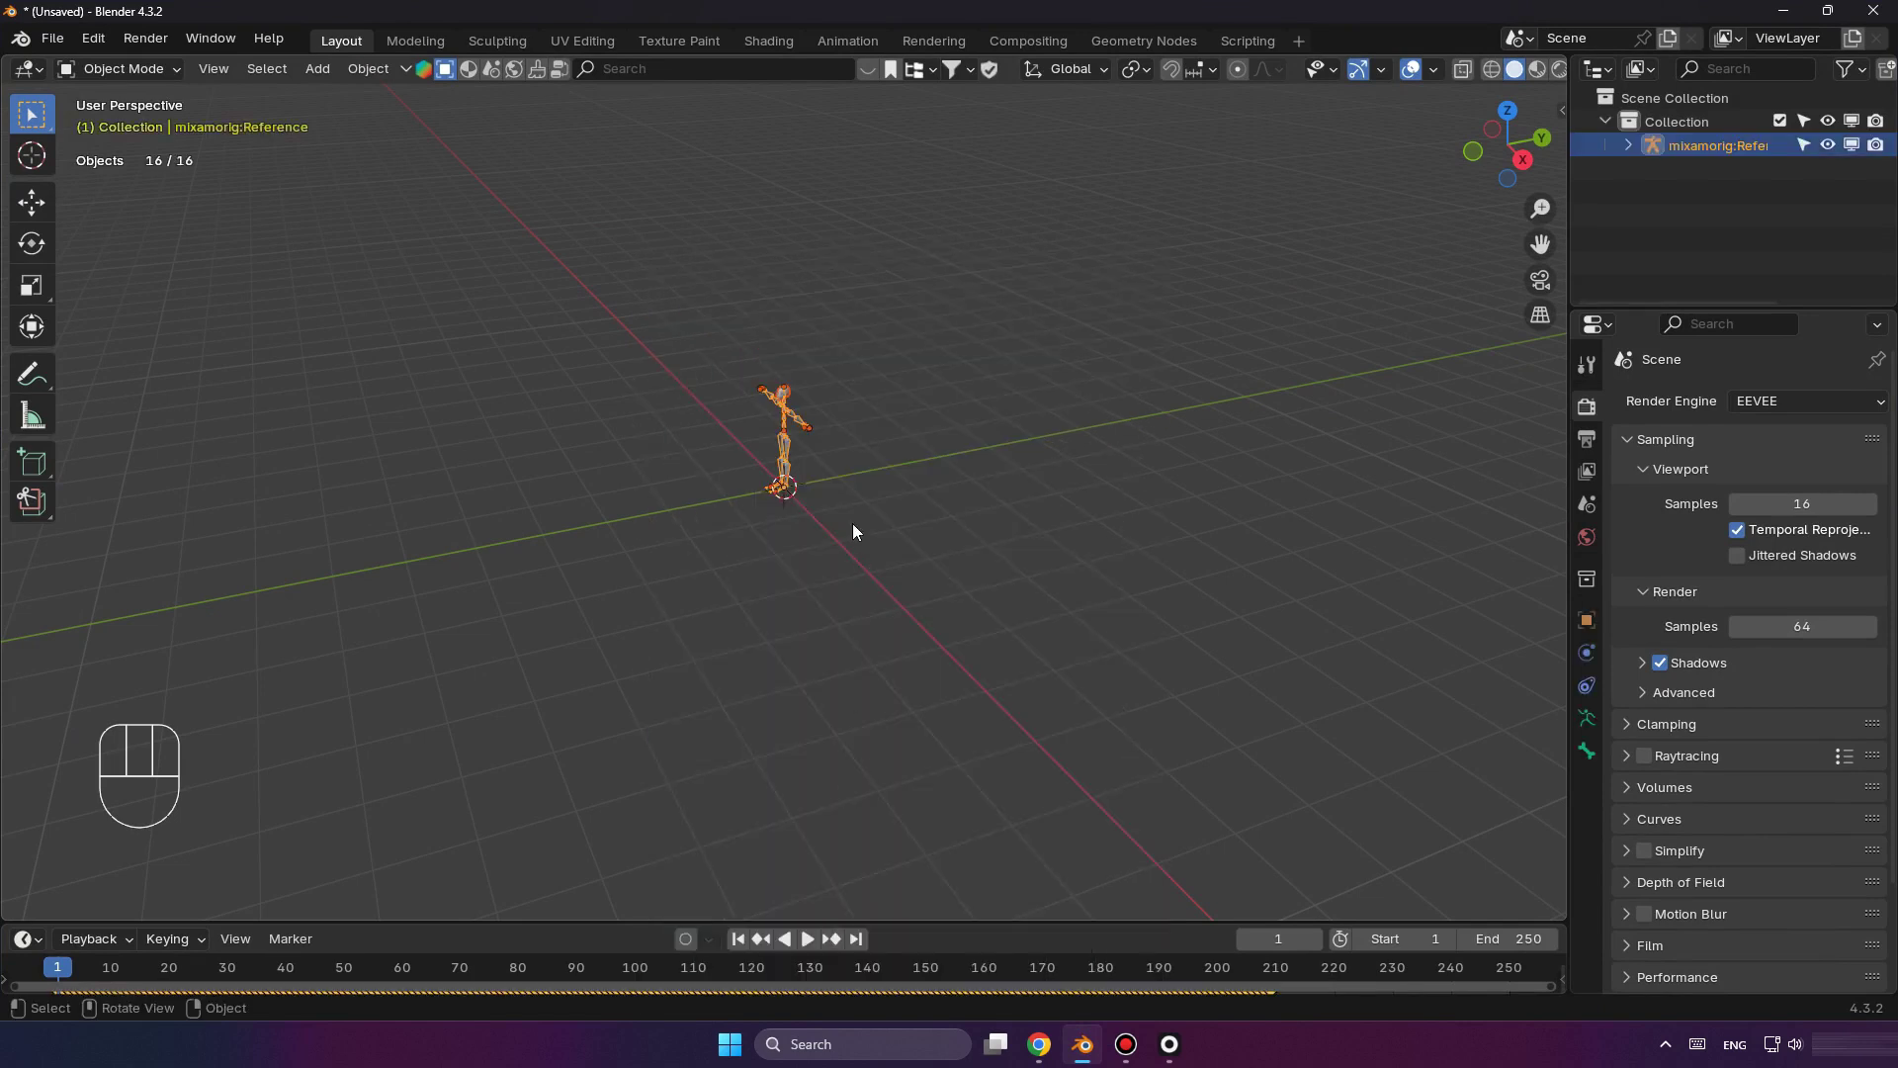
Deselect the imported armature, view it from the front, play its animation, and return to frame 1.
middle_drag(851, 518, 958, 494)
click(957, 494)
scroll(848, 348, up, 4)
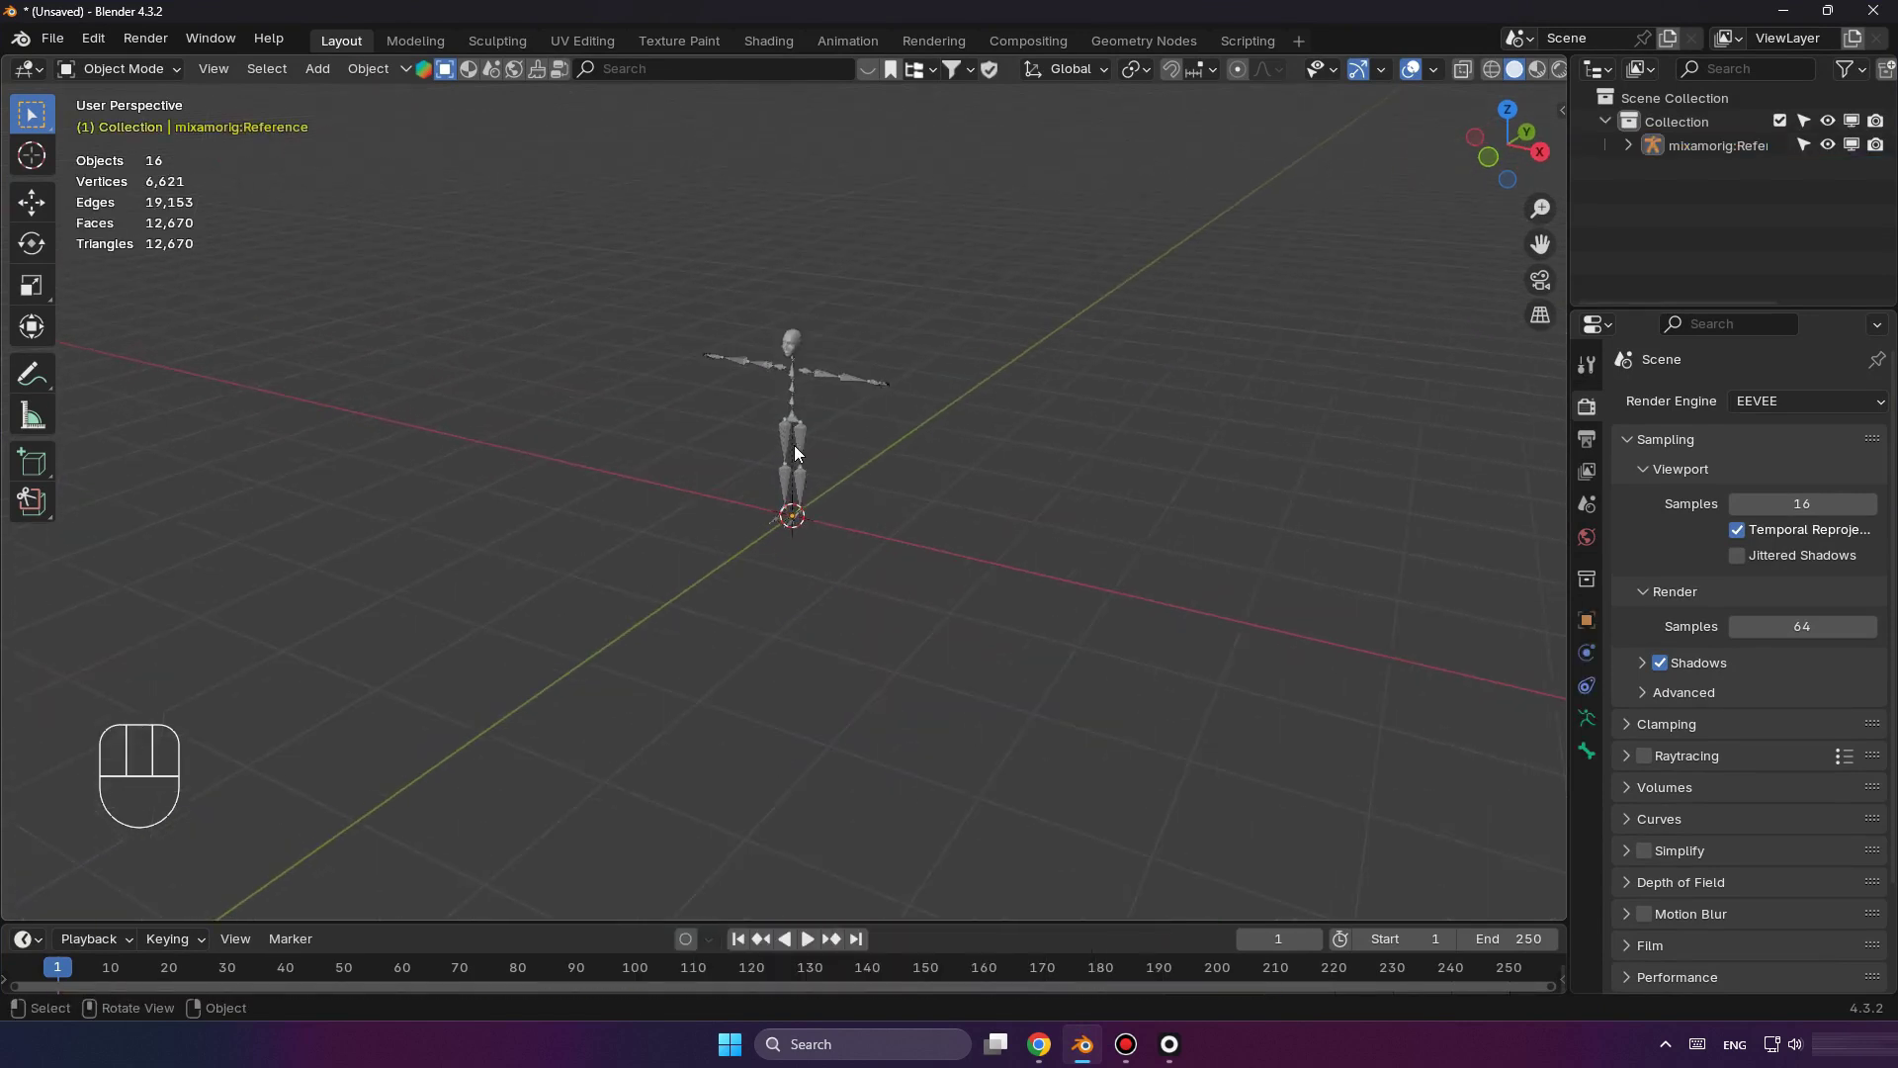
middle_drag(854, 323, 947, 285)
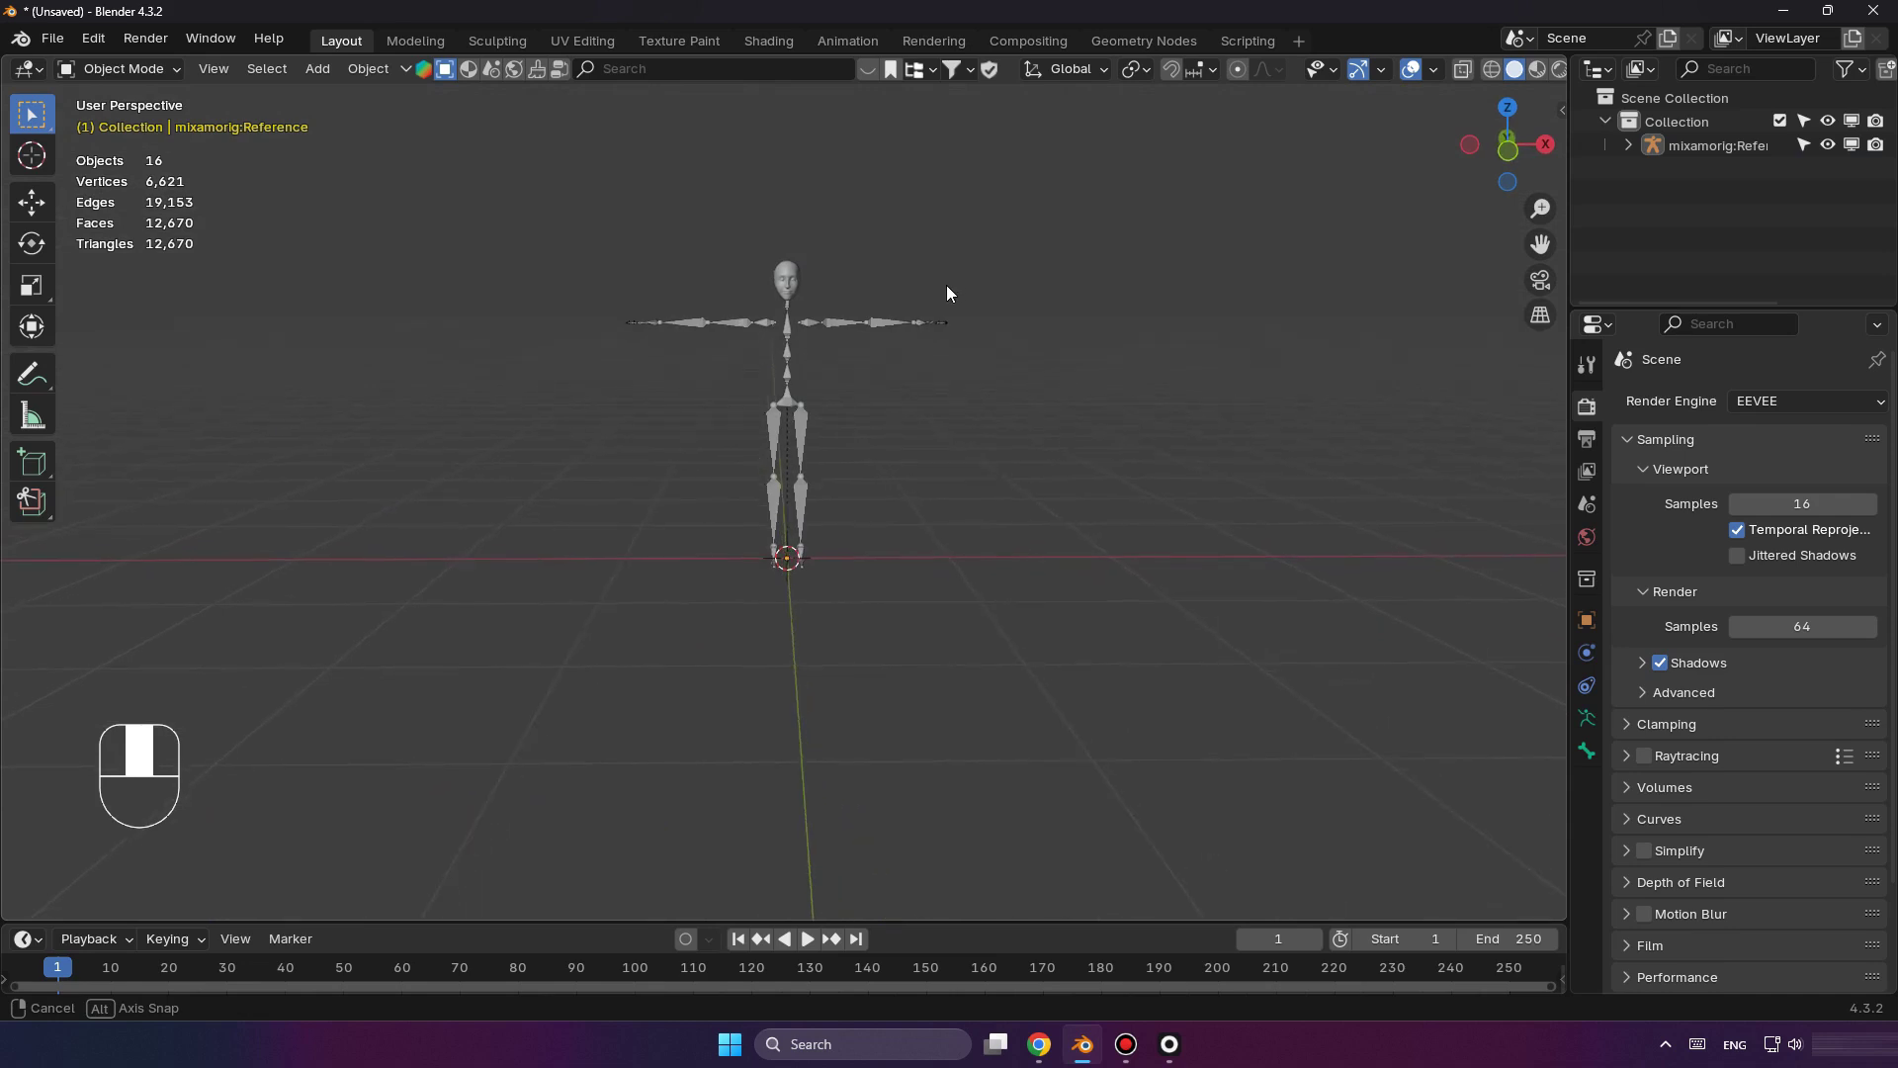
click(806, 939)
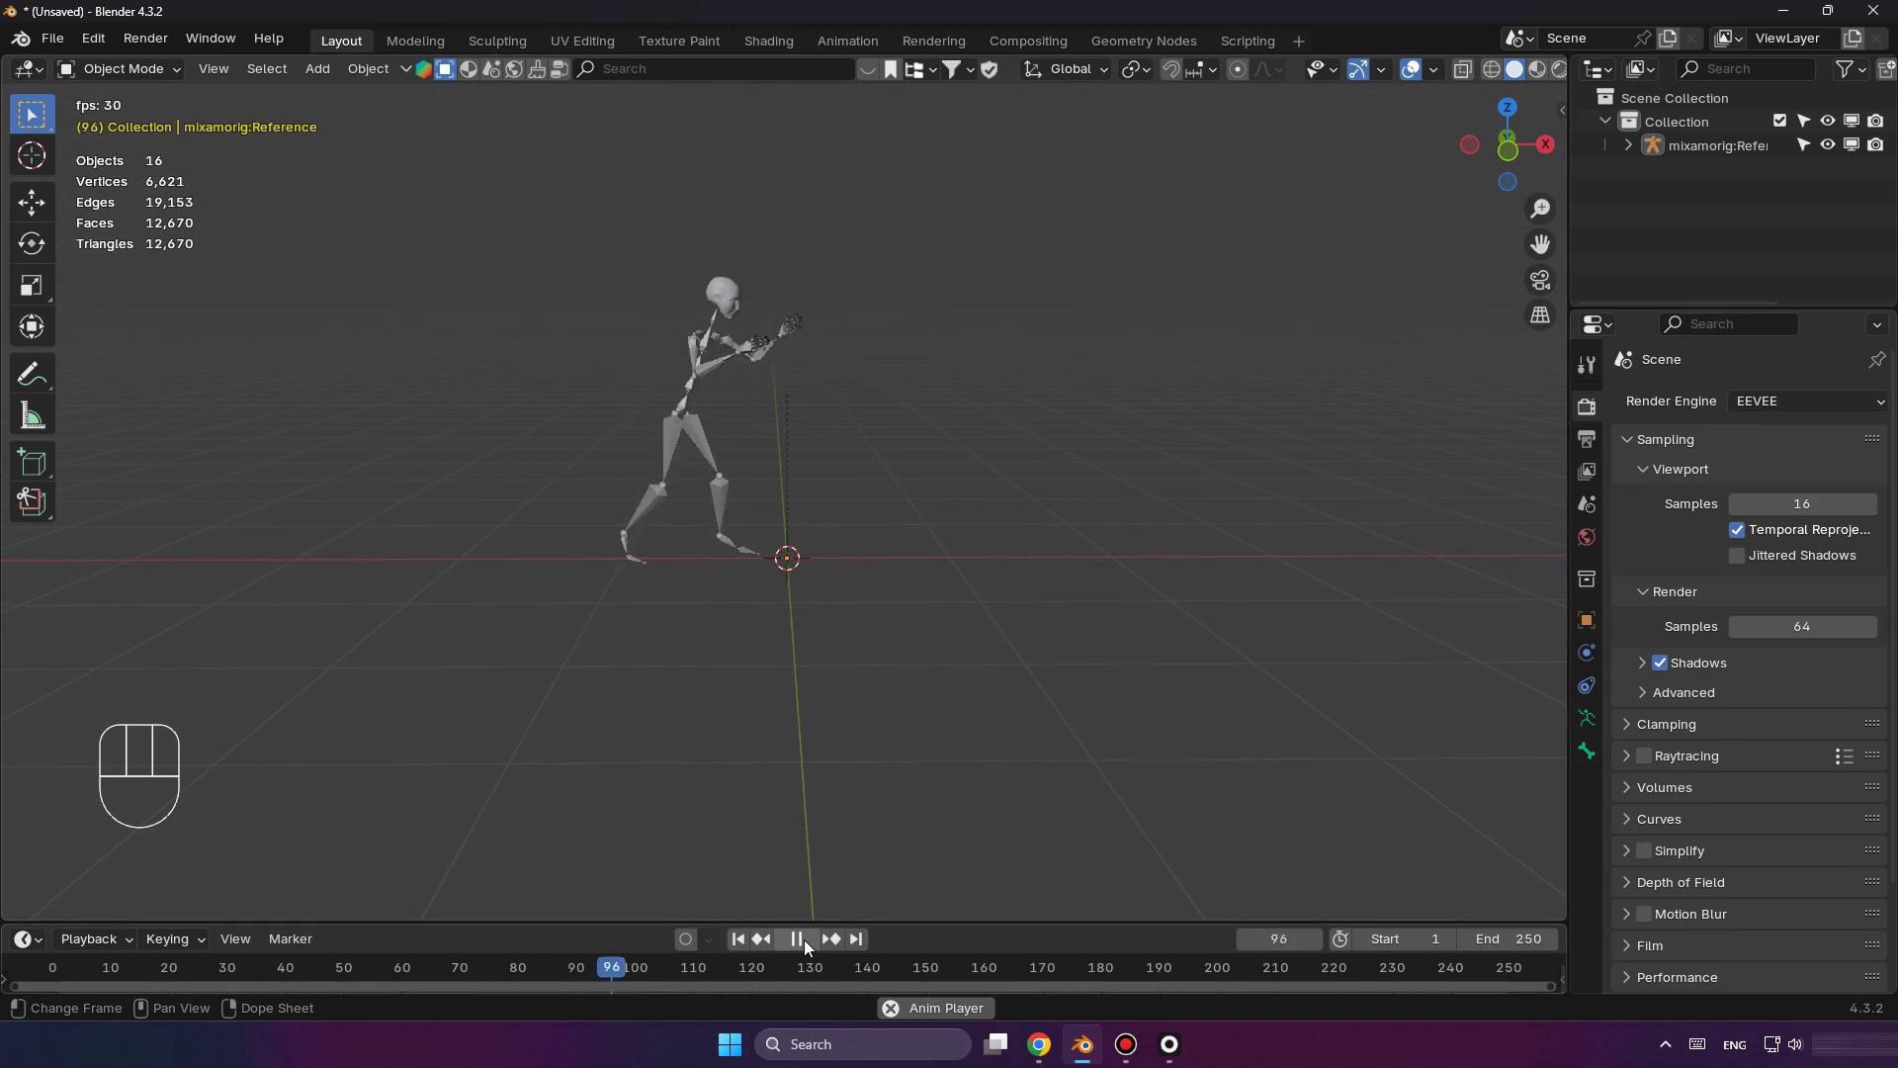
click(801, 939)
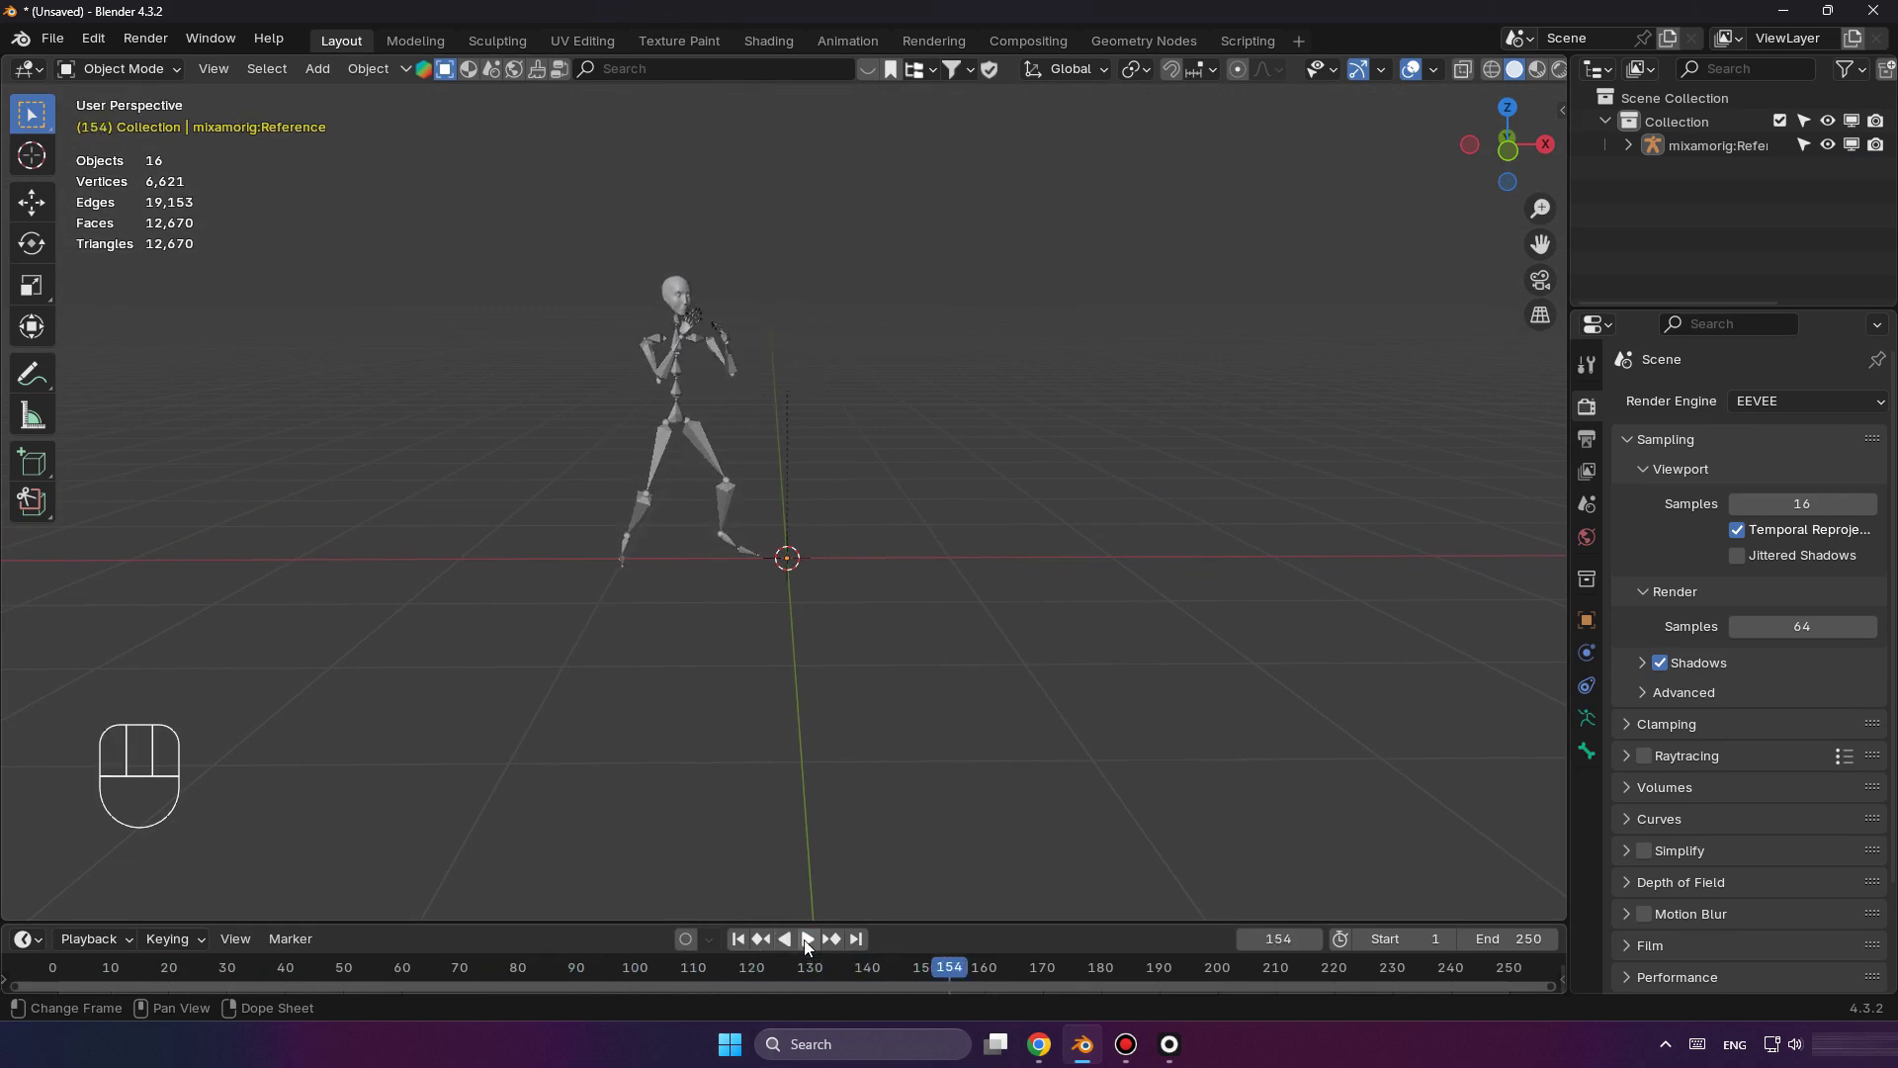
click(738, 939)
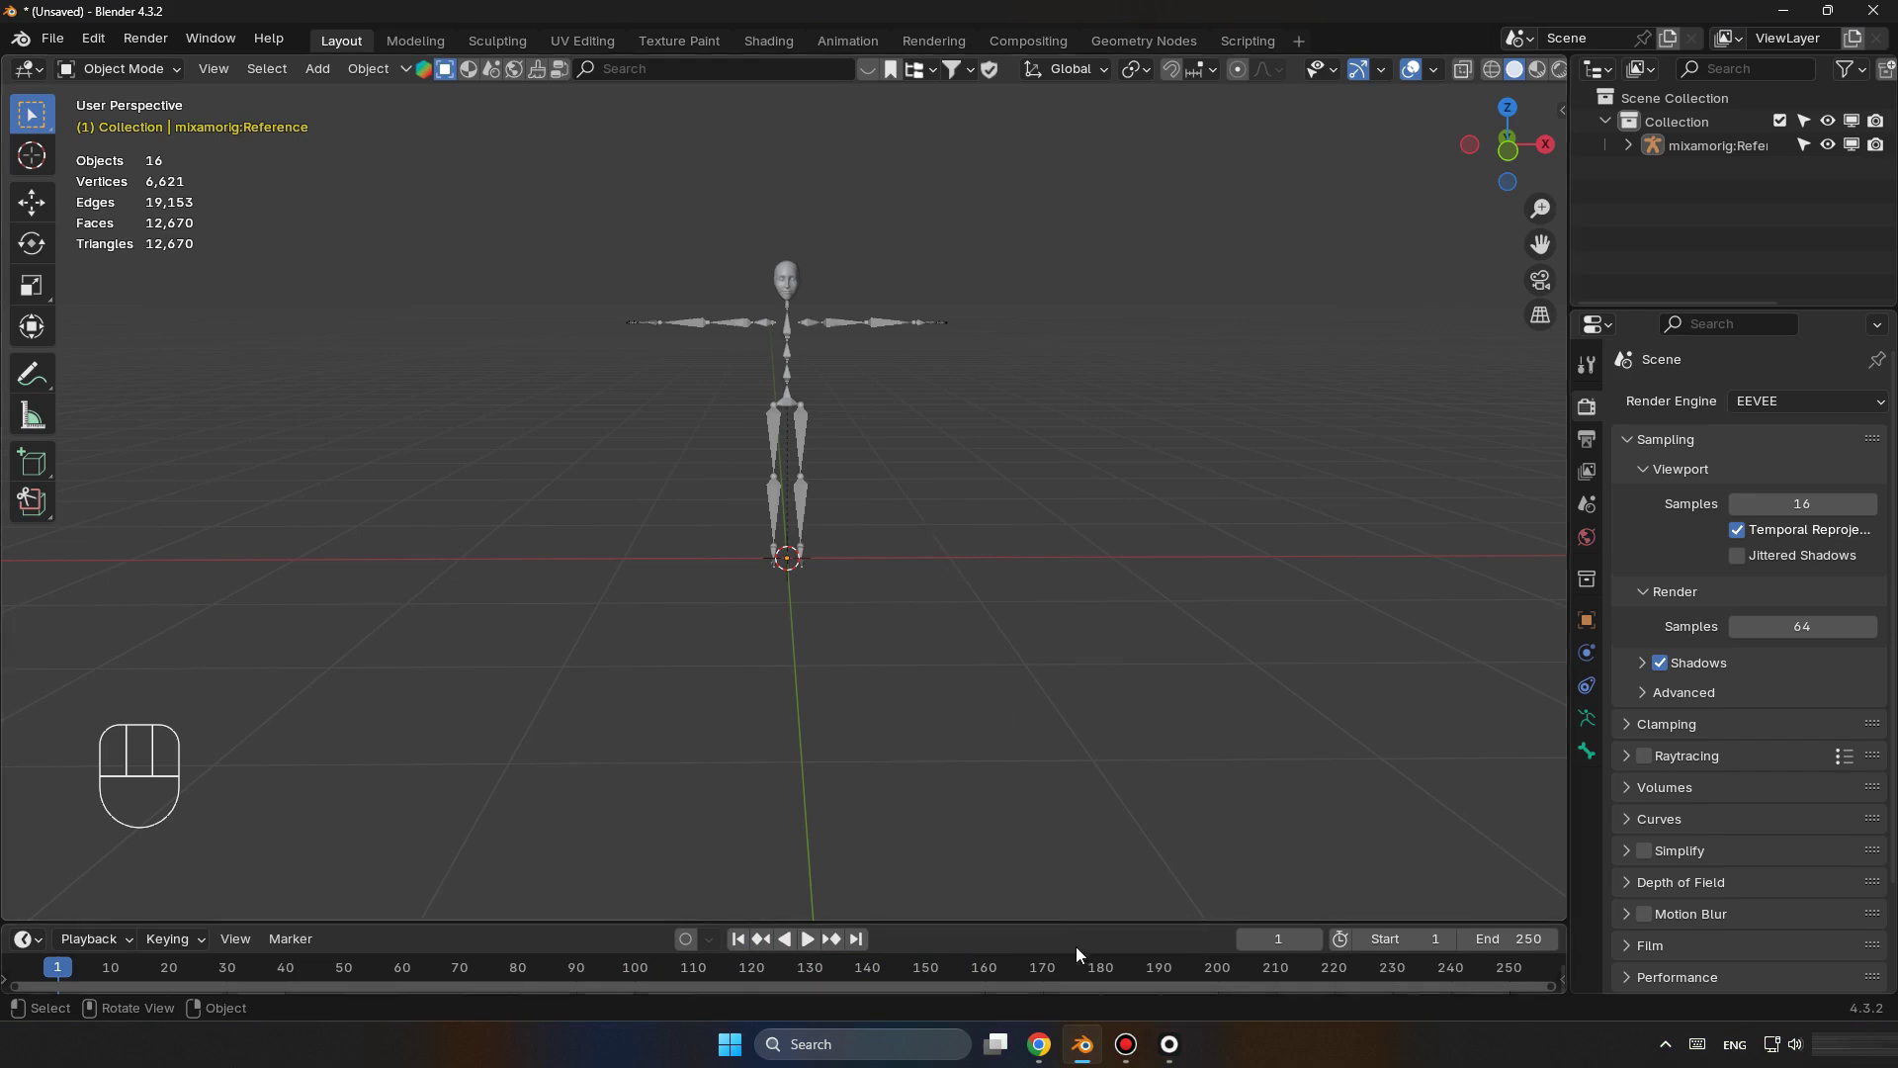
Open the Rokoko add-on's Retargeting settings in the viewport sidebar and collapse its Info section.
click(1557, 110)
scroll(1554, 892, down, 15)
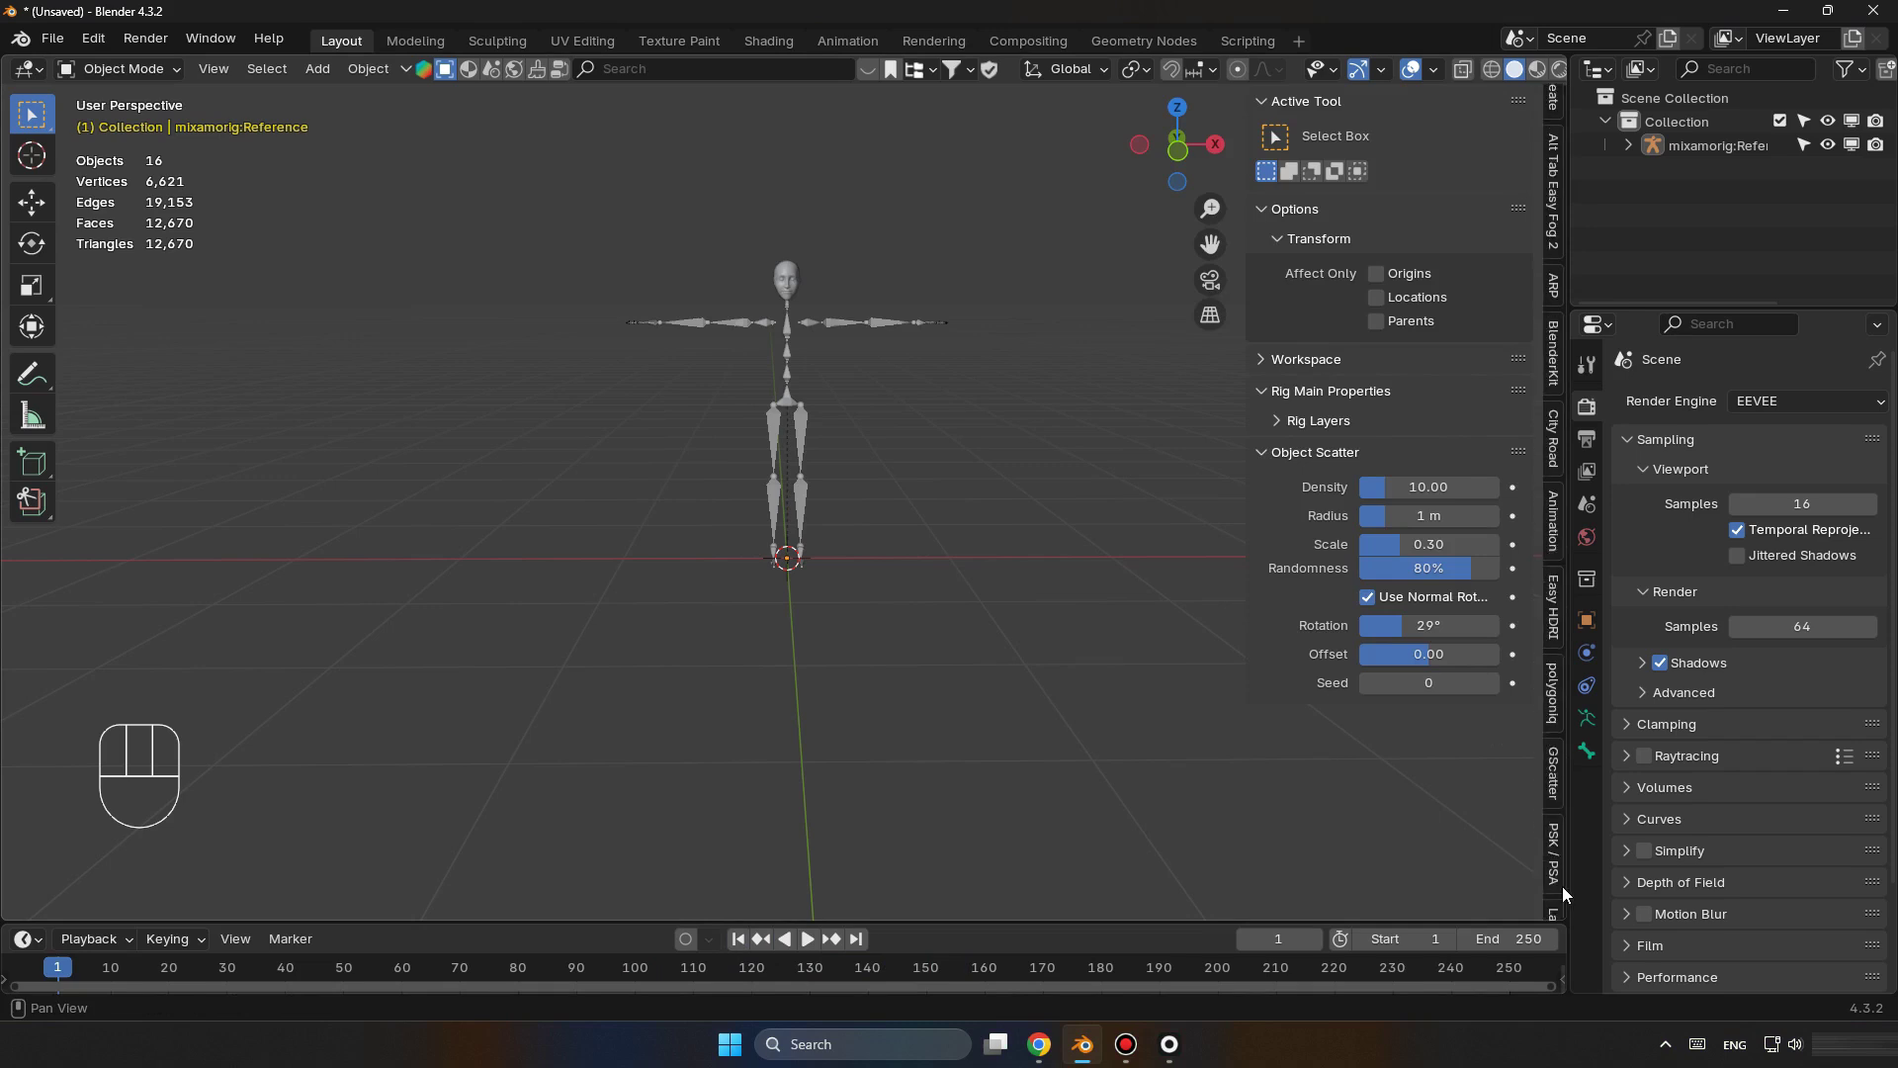
scroll(1563, 898, down, 4)
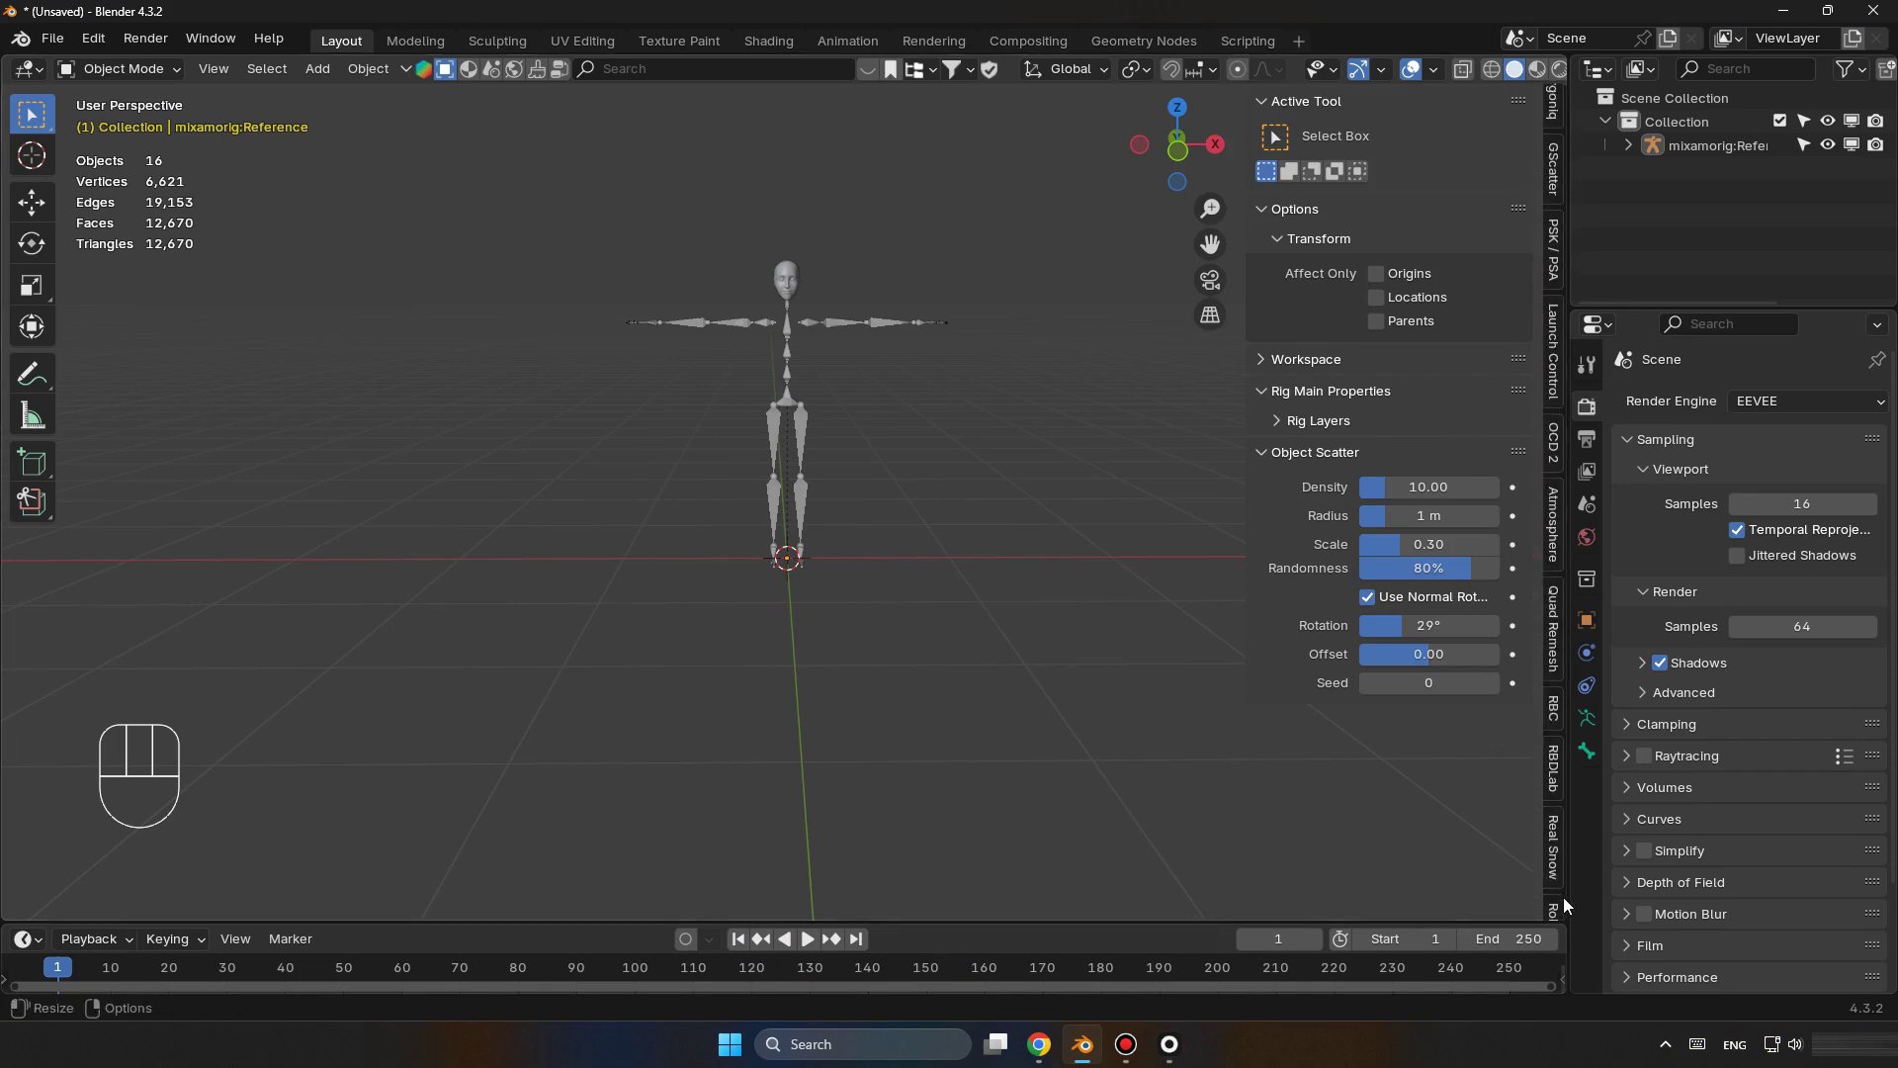
click(1553, 833)
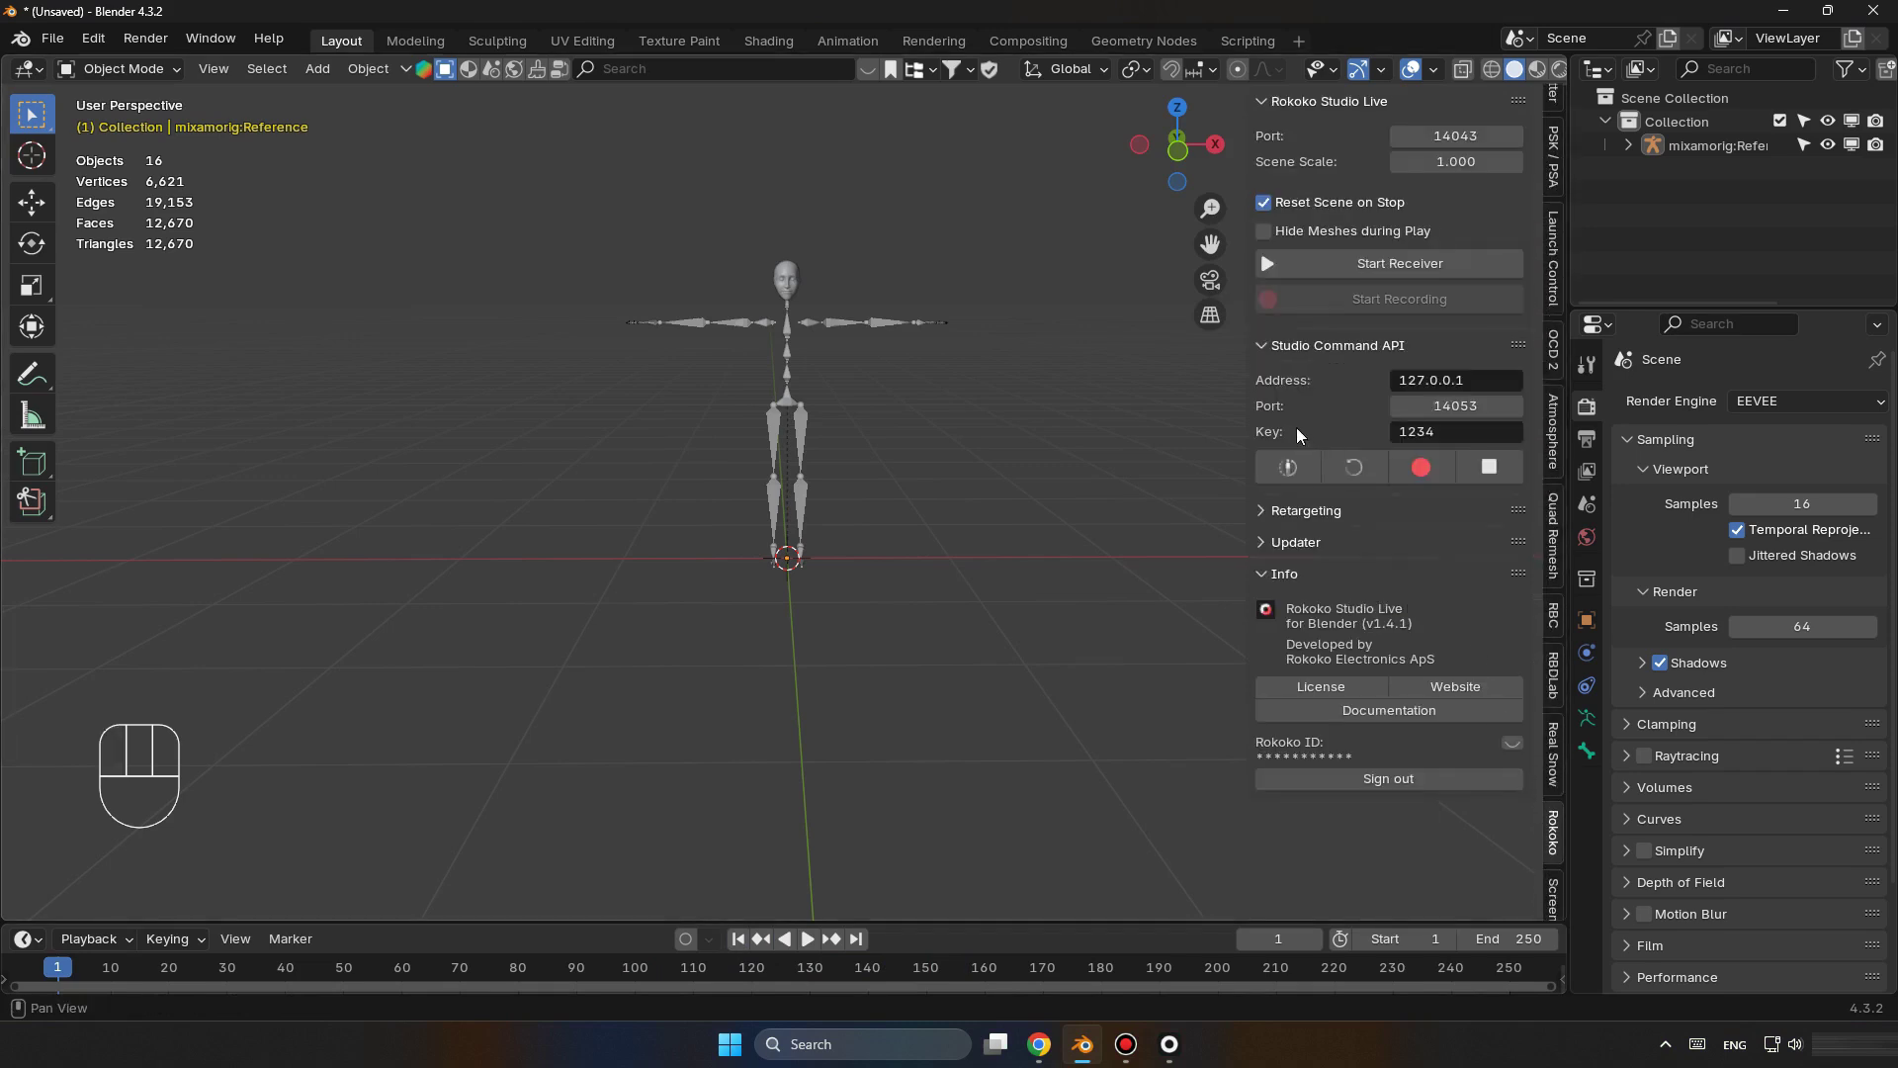
click(1278, 576)
click(1303, 512)
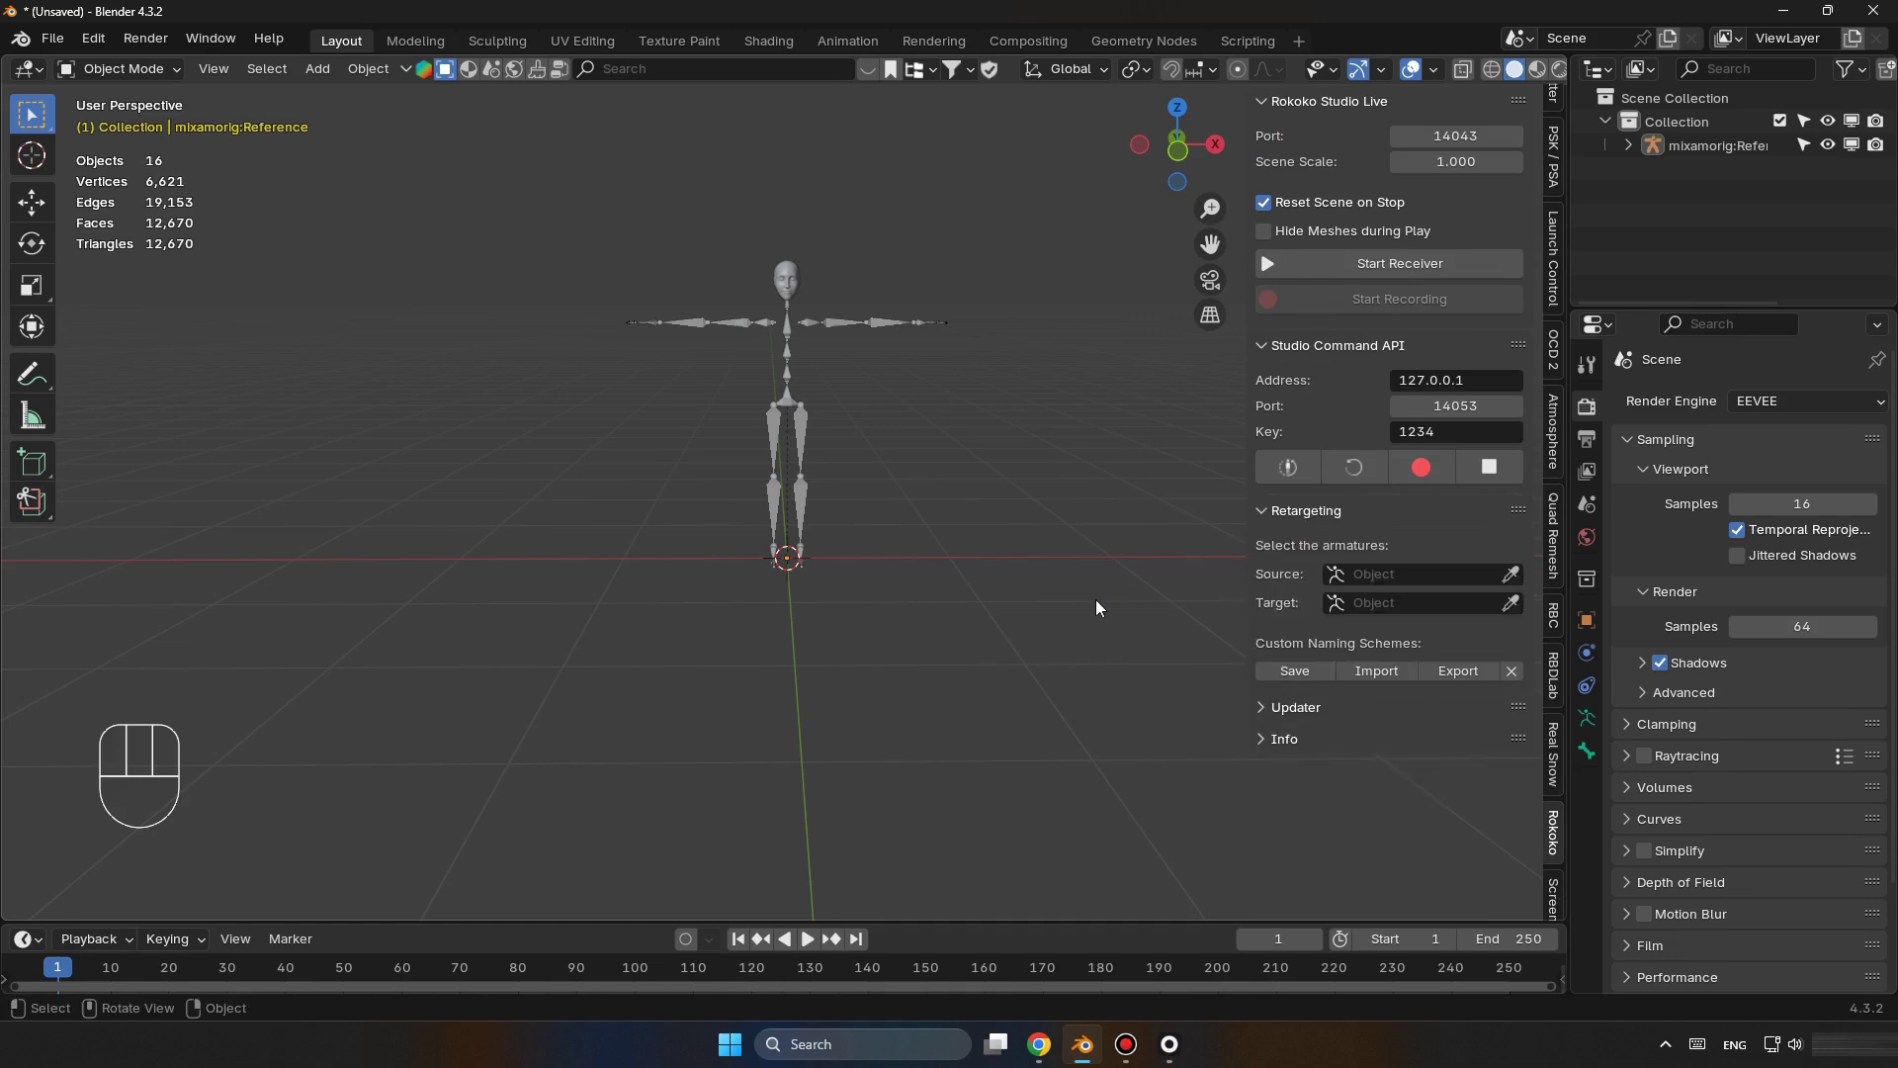
Import T-Pose.fbx from the desktop into the Blender scene with the default FBX settings.
click(1086, 1050)
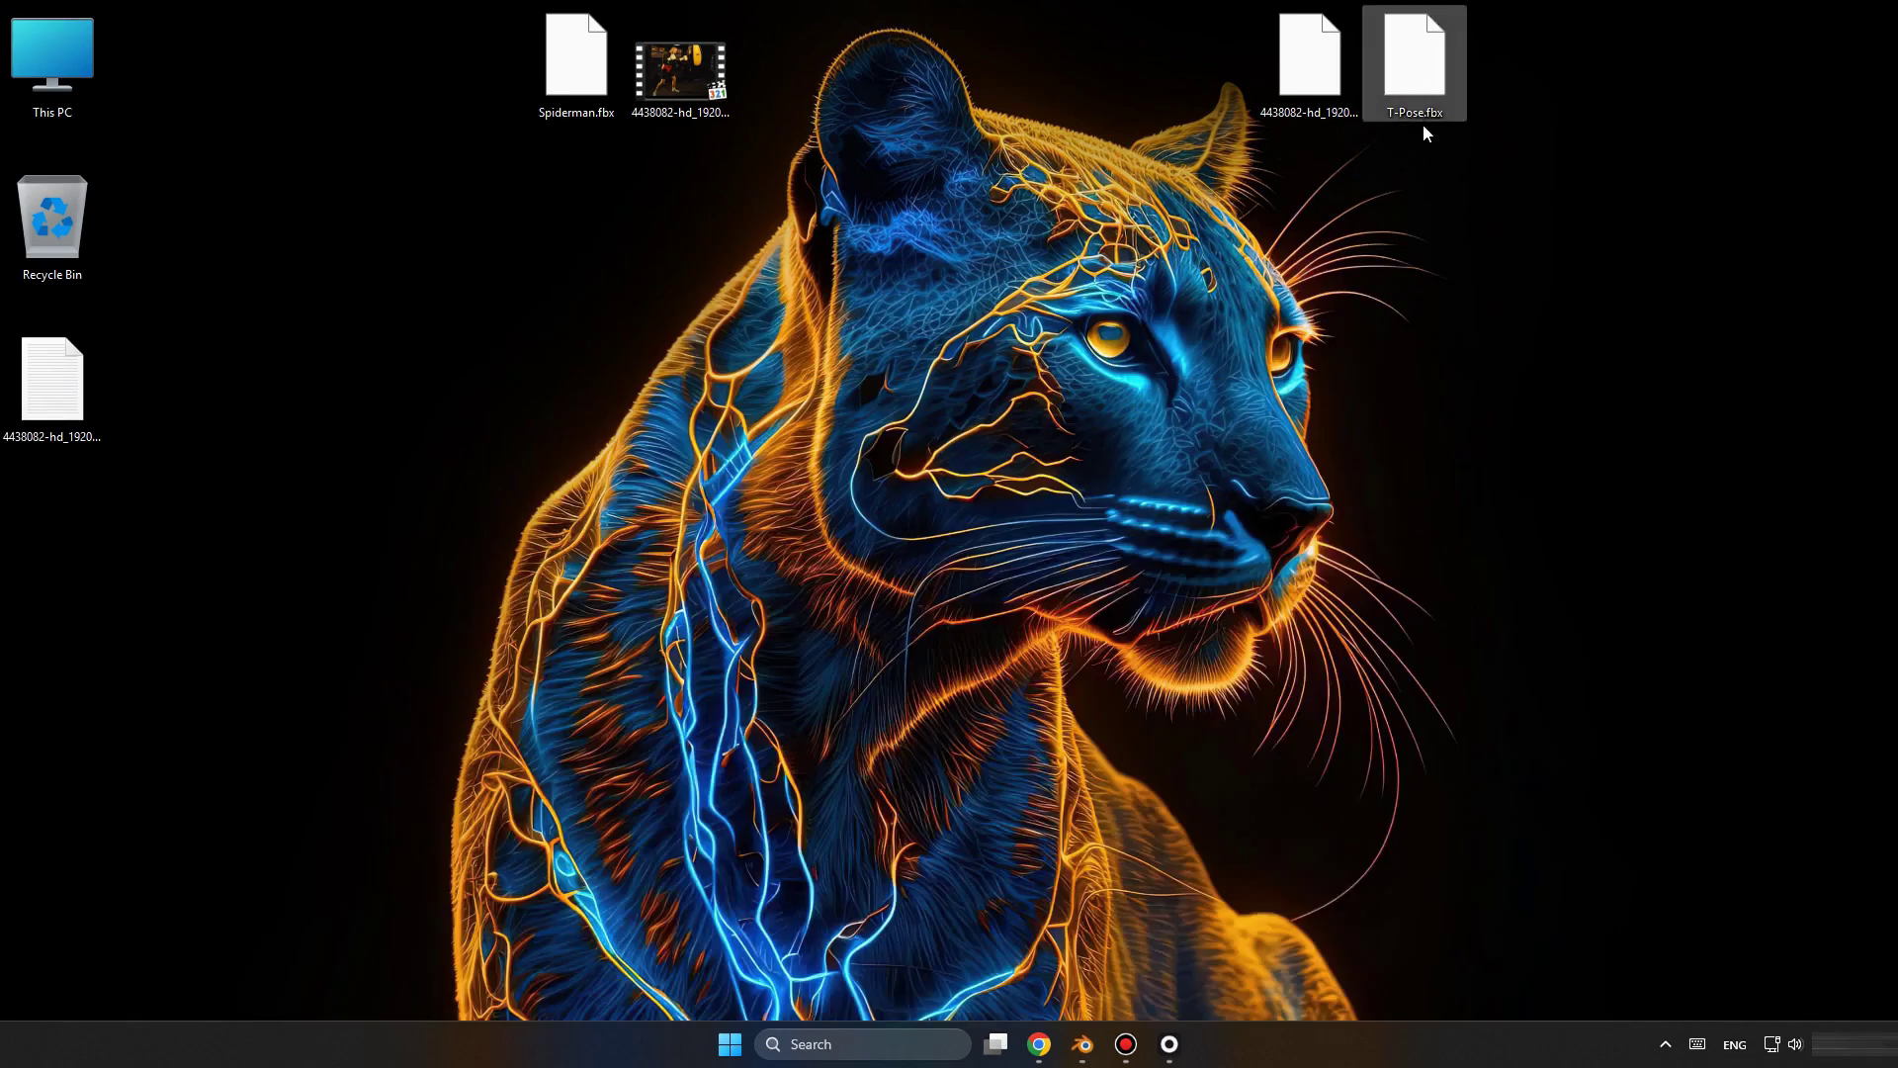
drag(1423, 125, 1202, 901)
drag(1091, 981, 1087, 1048)
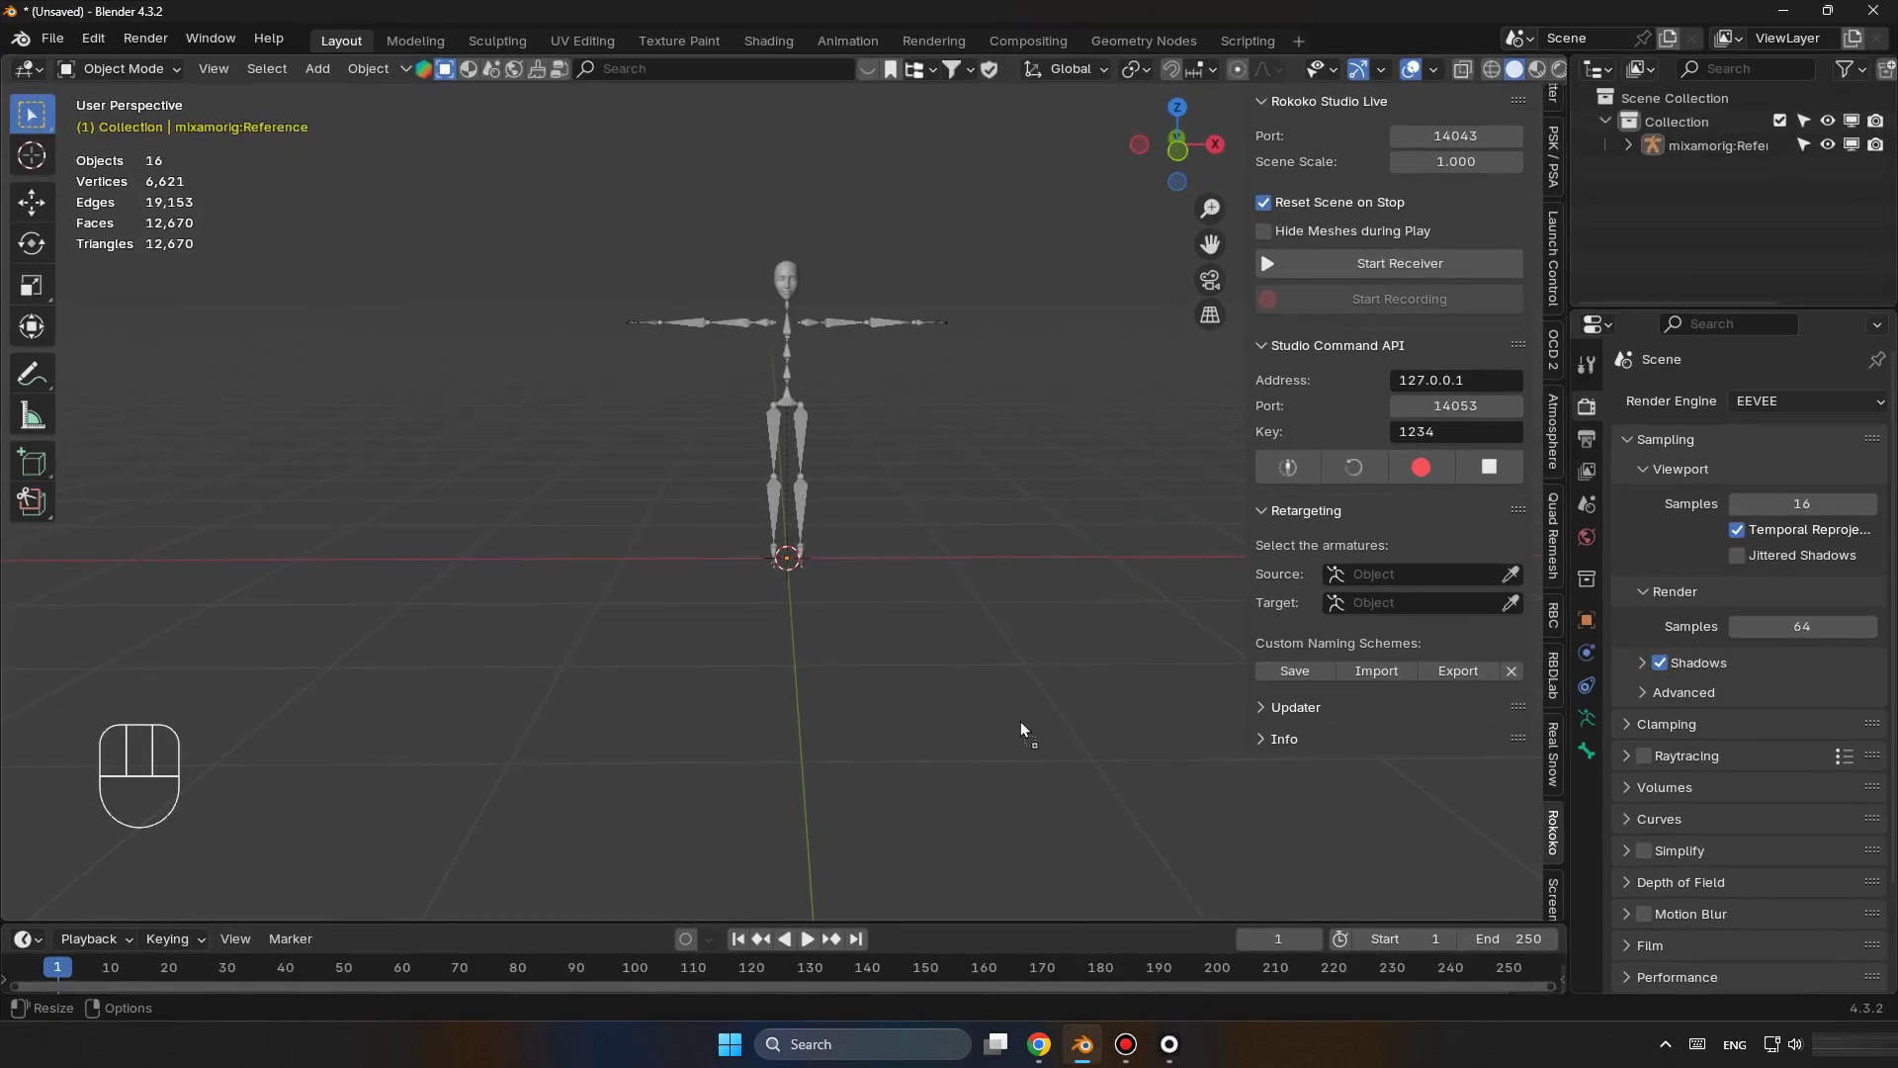
drag(1021, 729, 1021, 728)
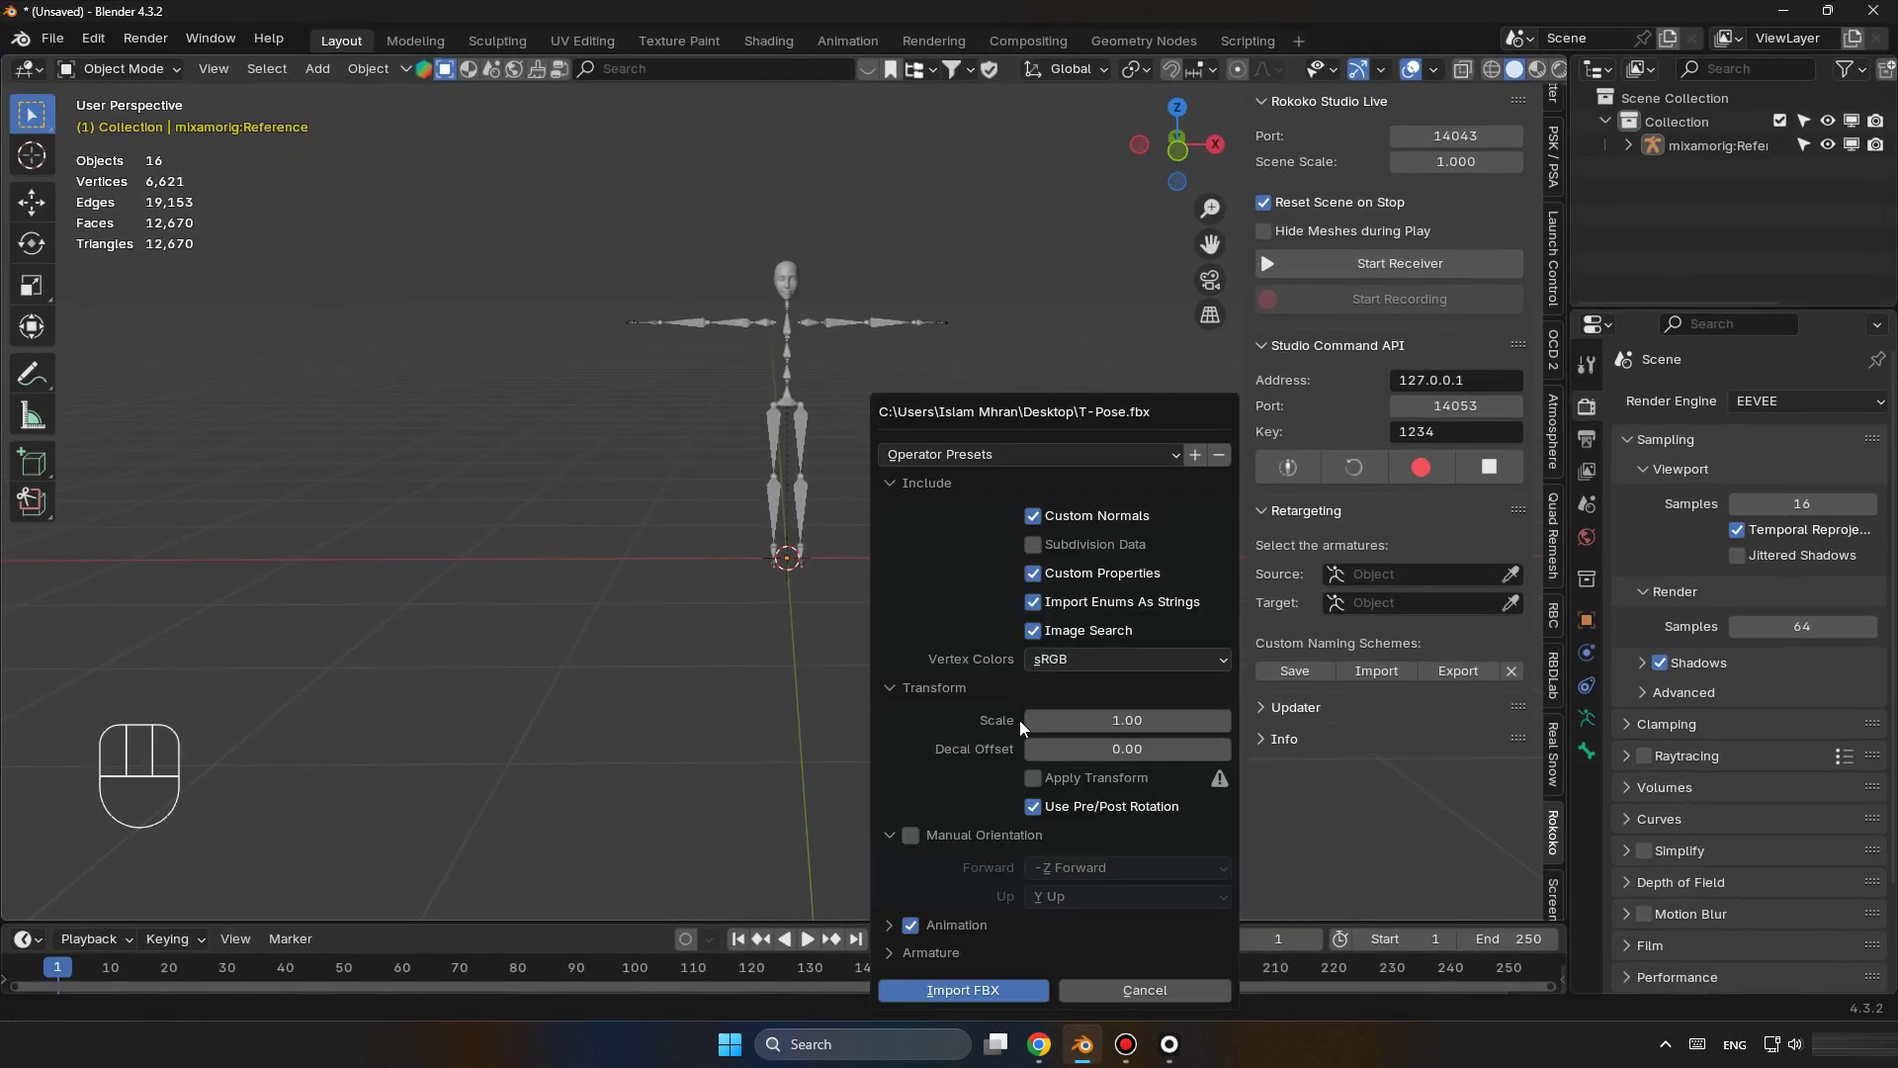
click(951, 990)
middle_drag(931, 516, 887, 563)
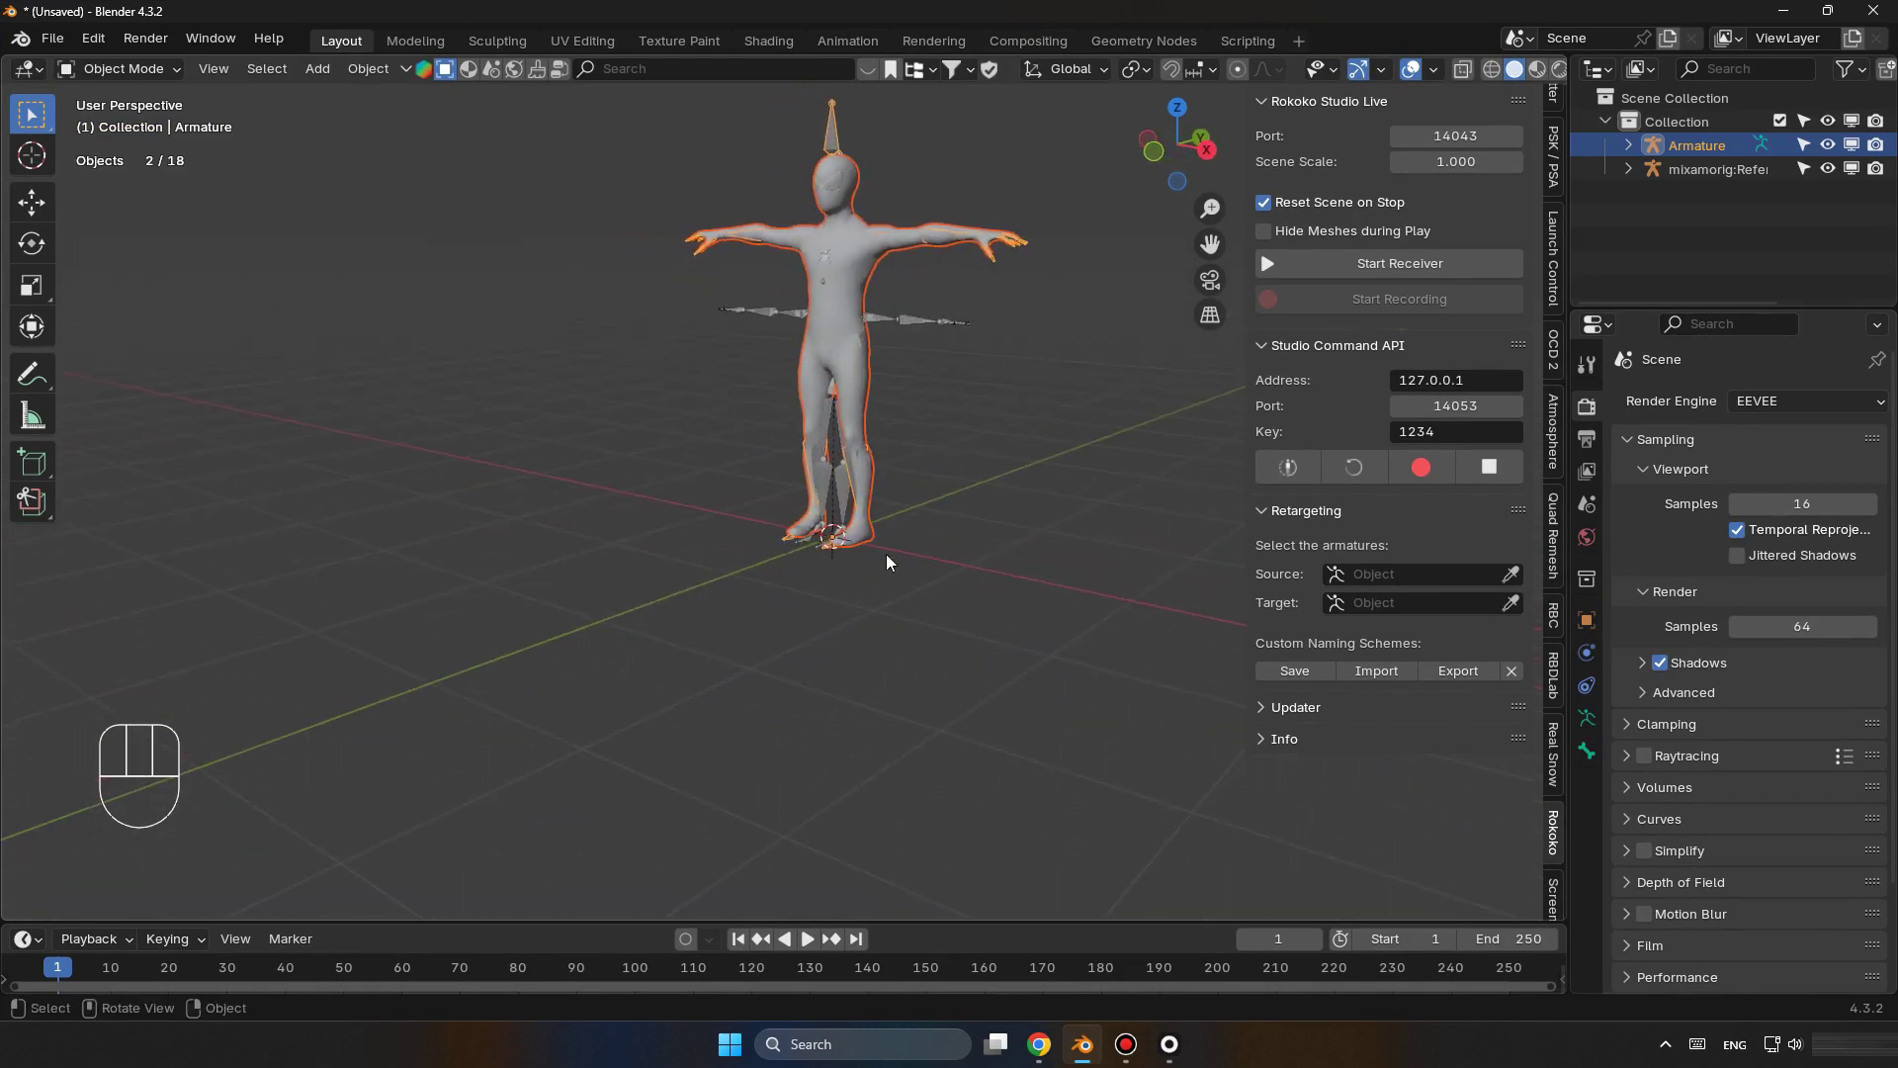
Set the retargeting source to mixamorig:Reference and the target to Armature, and build the bone list in a widened sidebar.
click(1410, 582)
click(1403, 606)
click(1417, 605)
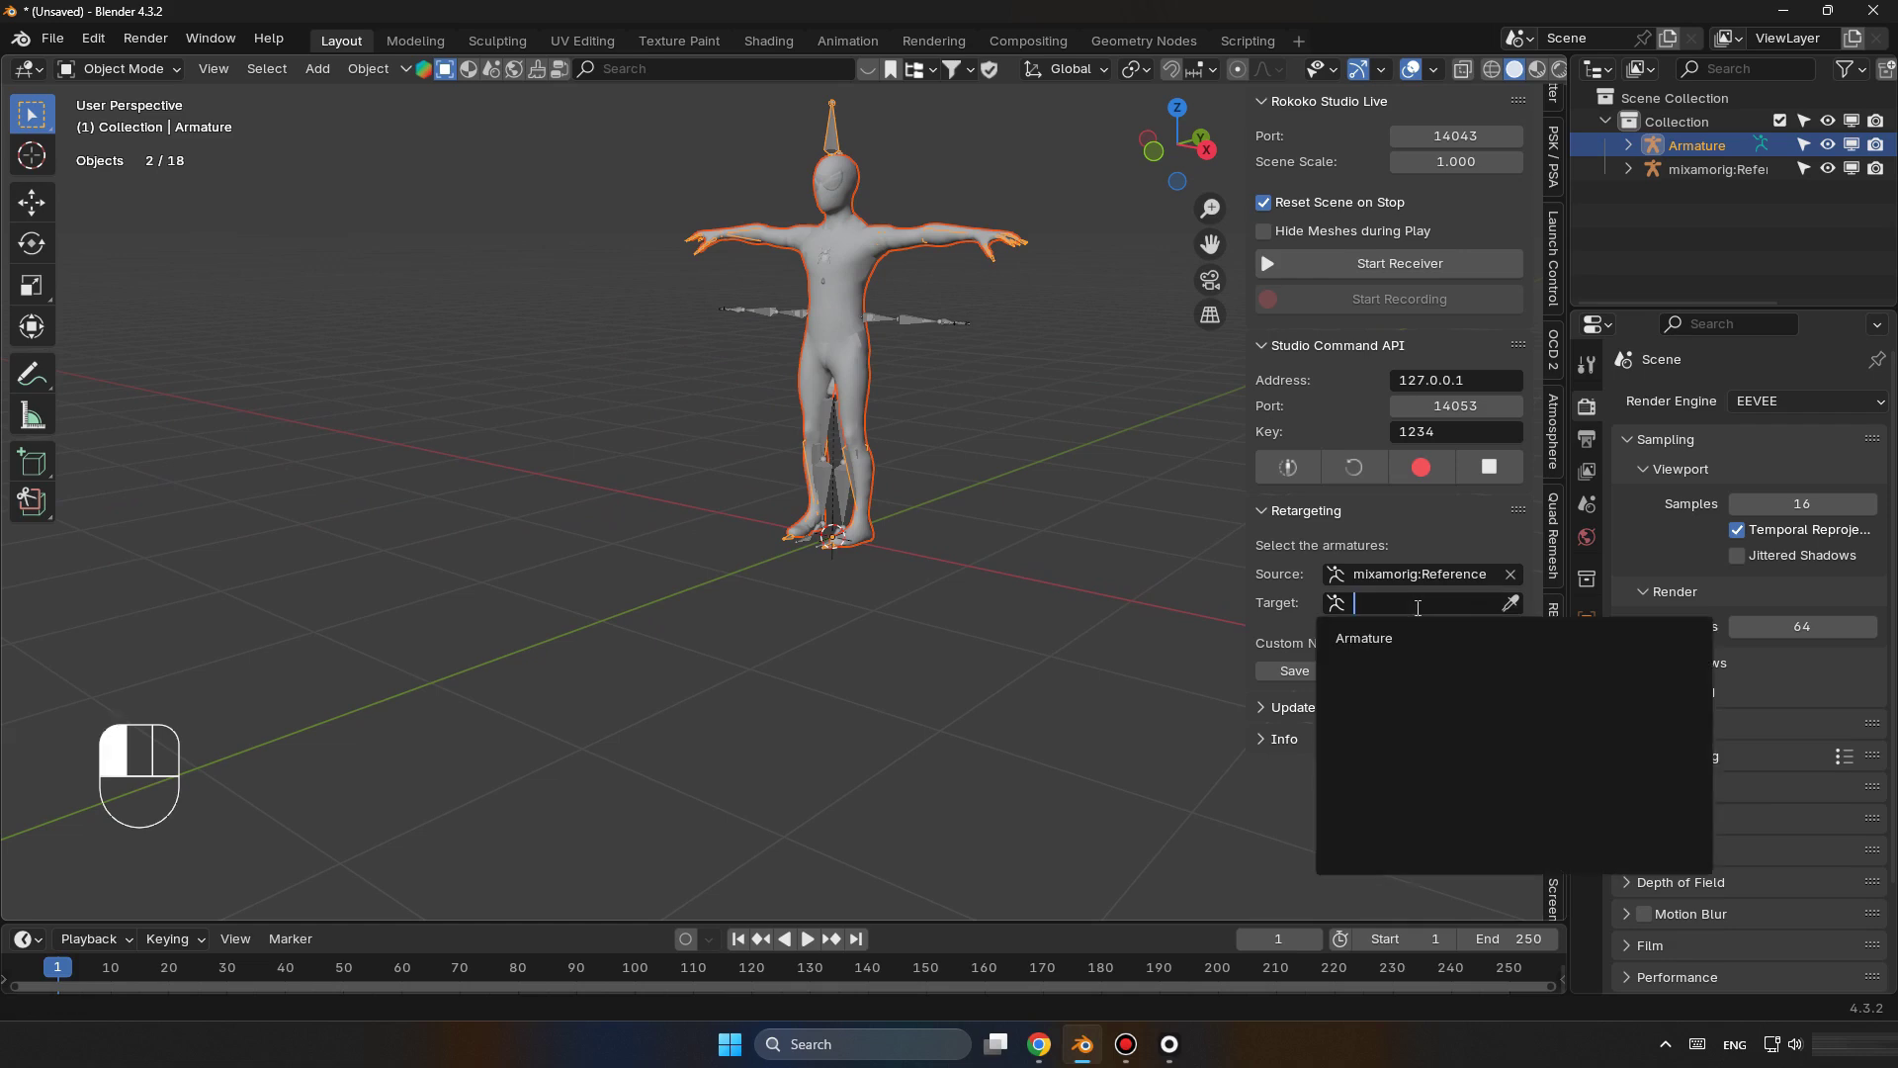
click(1418, 641)
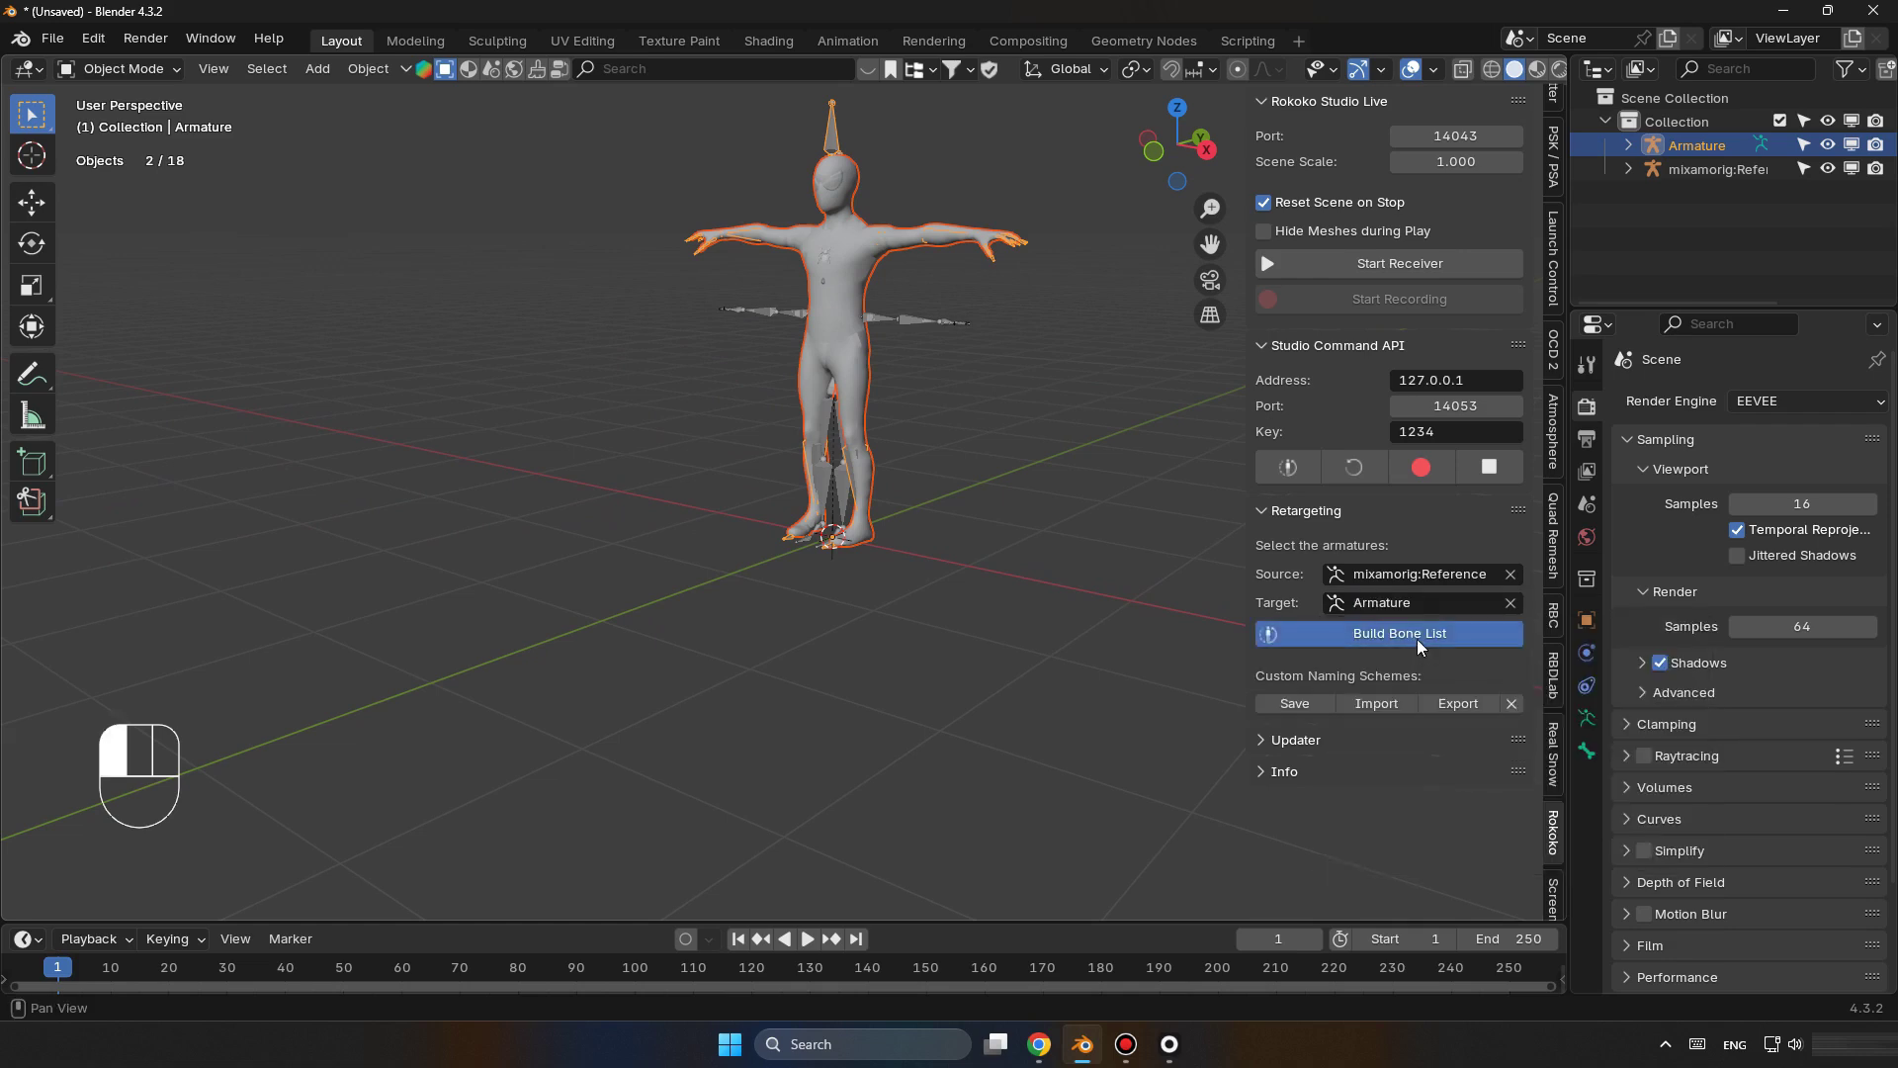
click(1419, 638)
drag(1249, 510, 1073, 502)
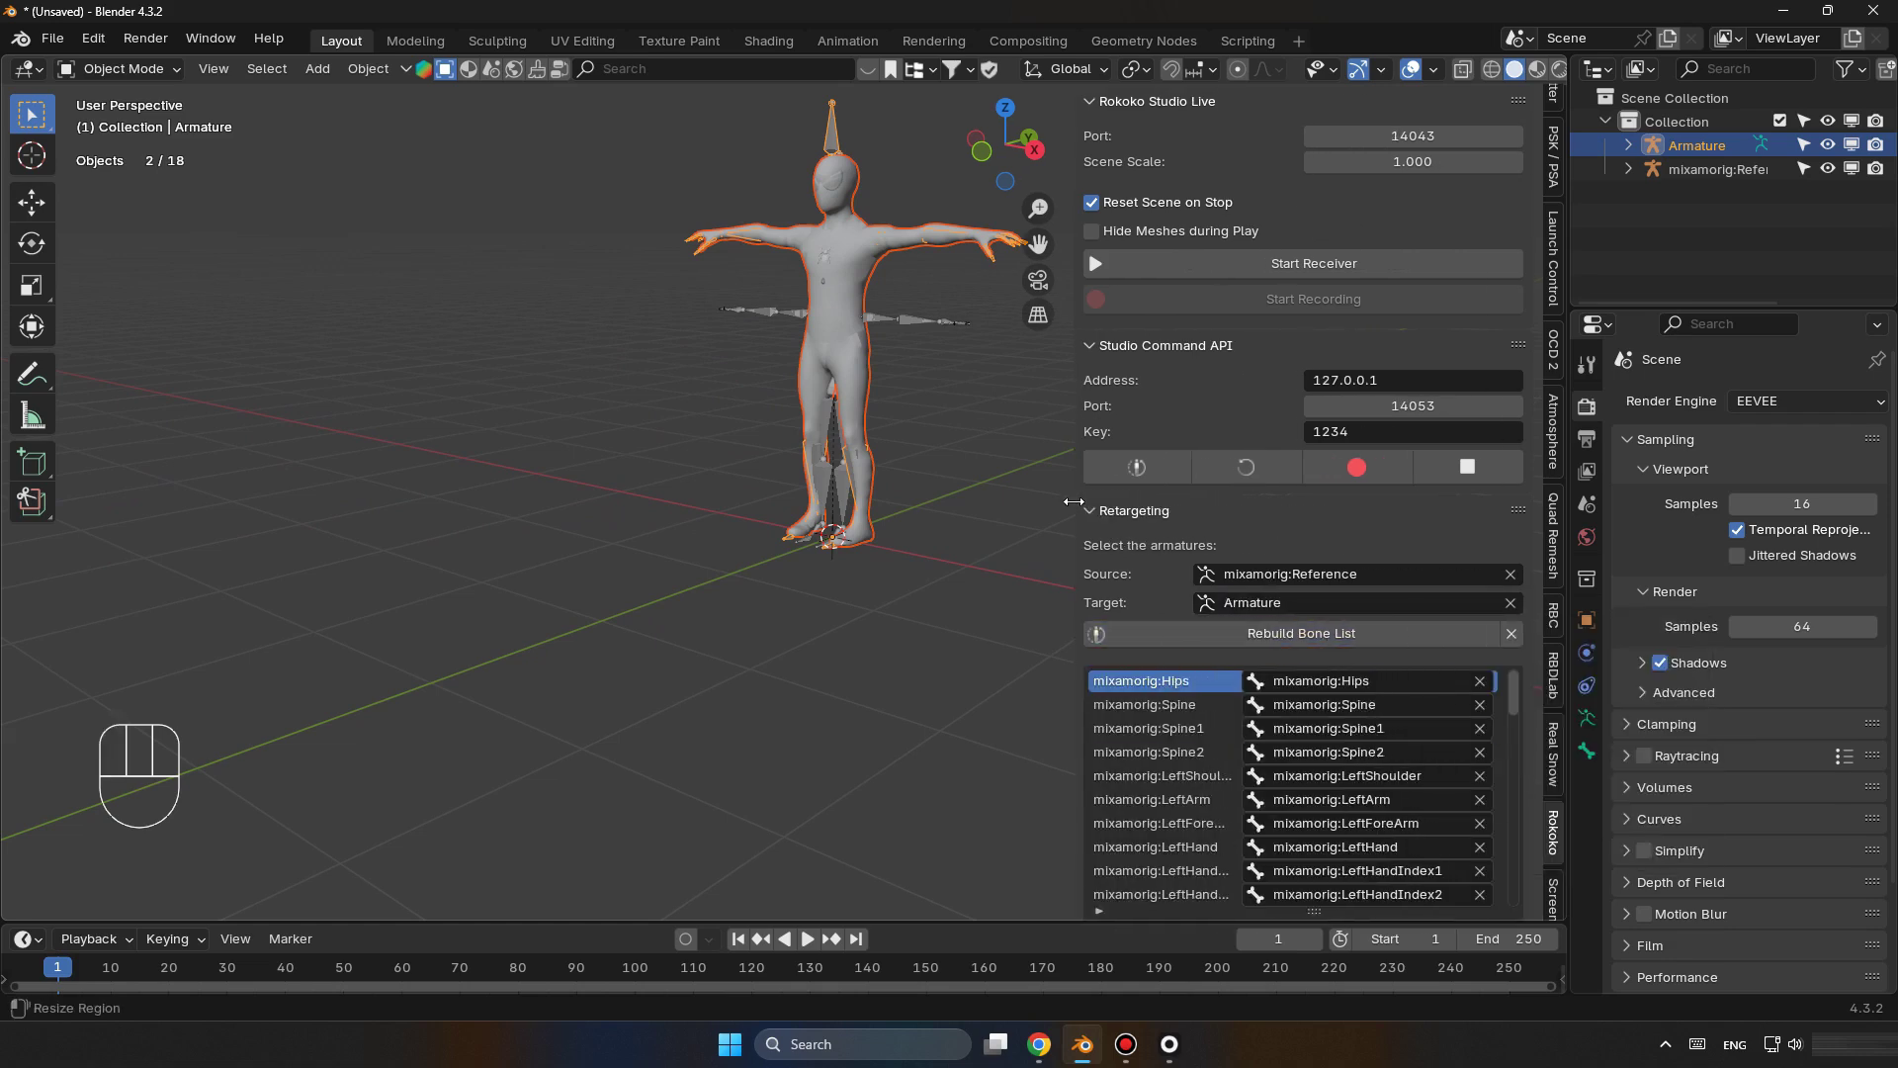
Check the bone mapping and retarget the animation using the Current pose with Auto Scale enabled.
scroll(1469, 700, down, 3)
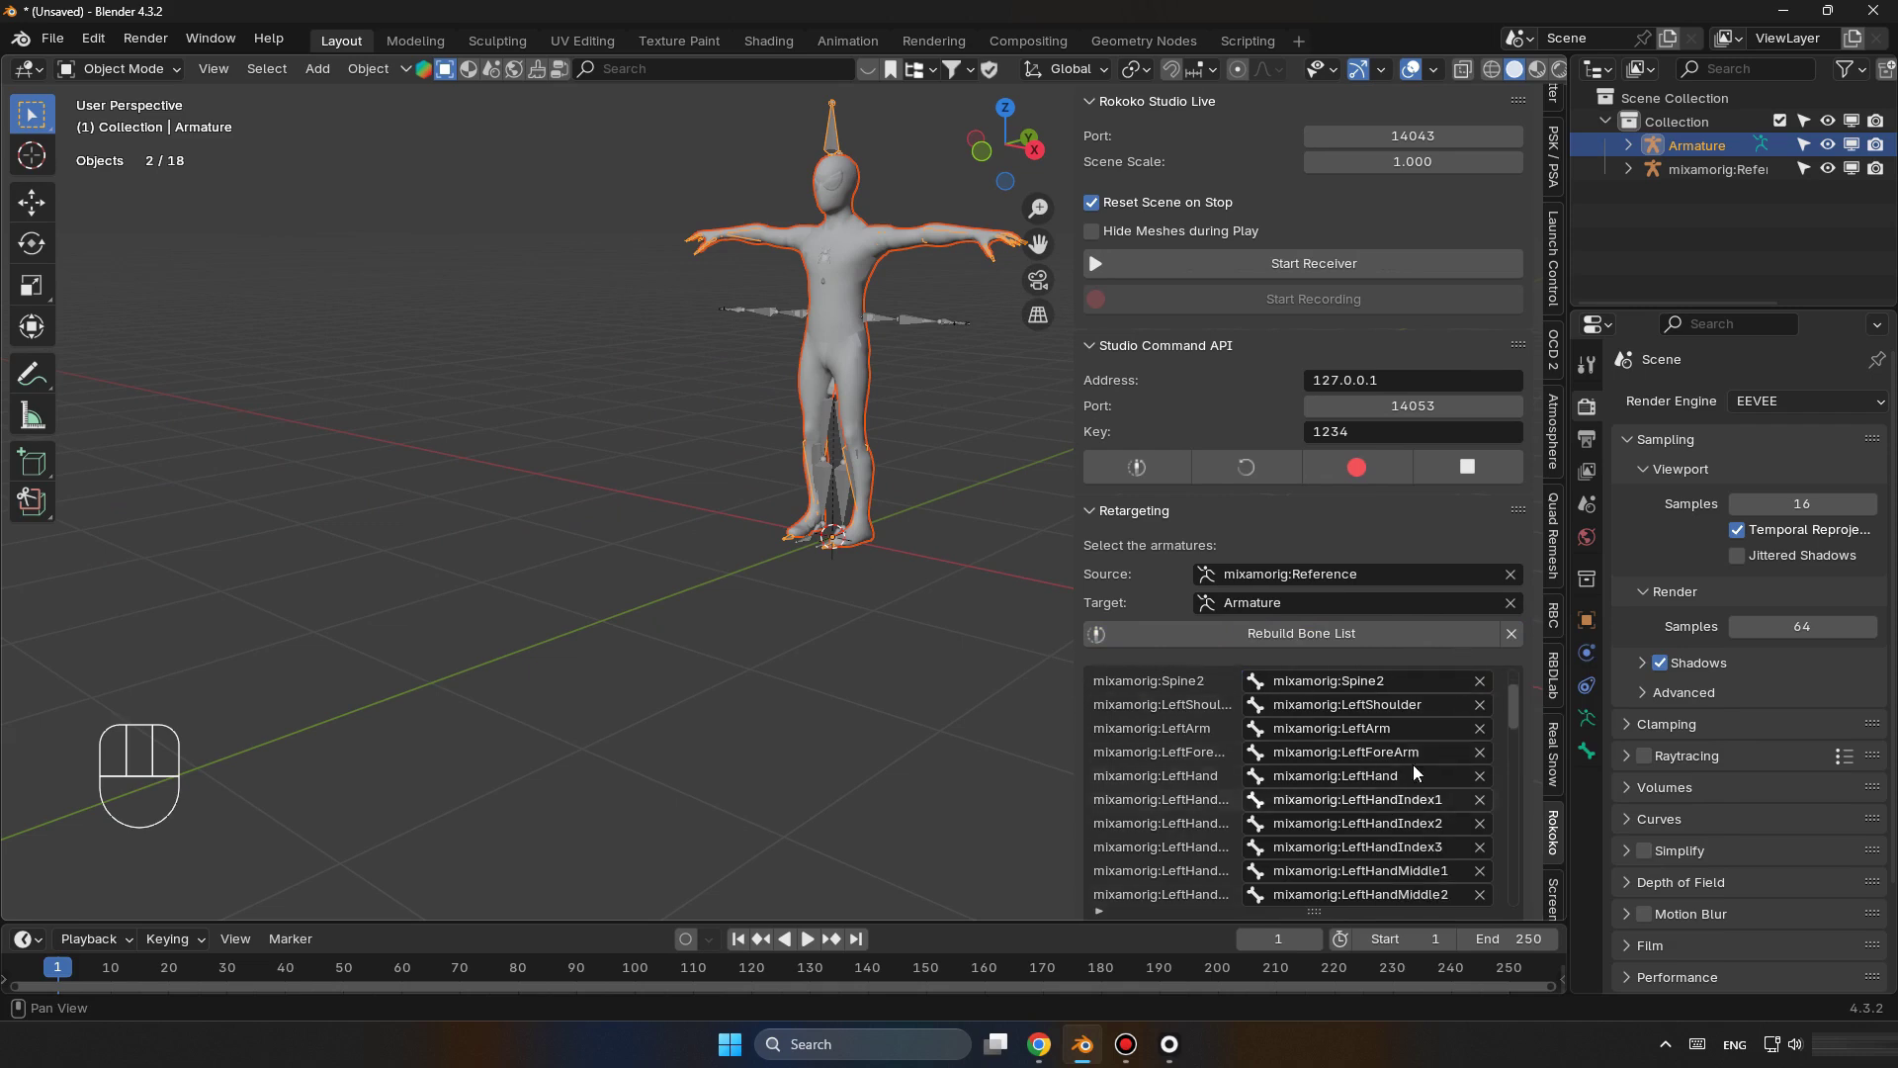
scroll(1369, 784, up, 2)
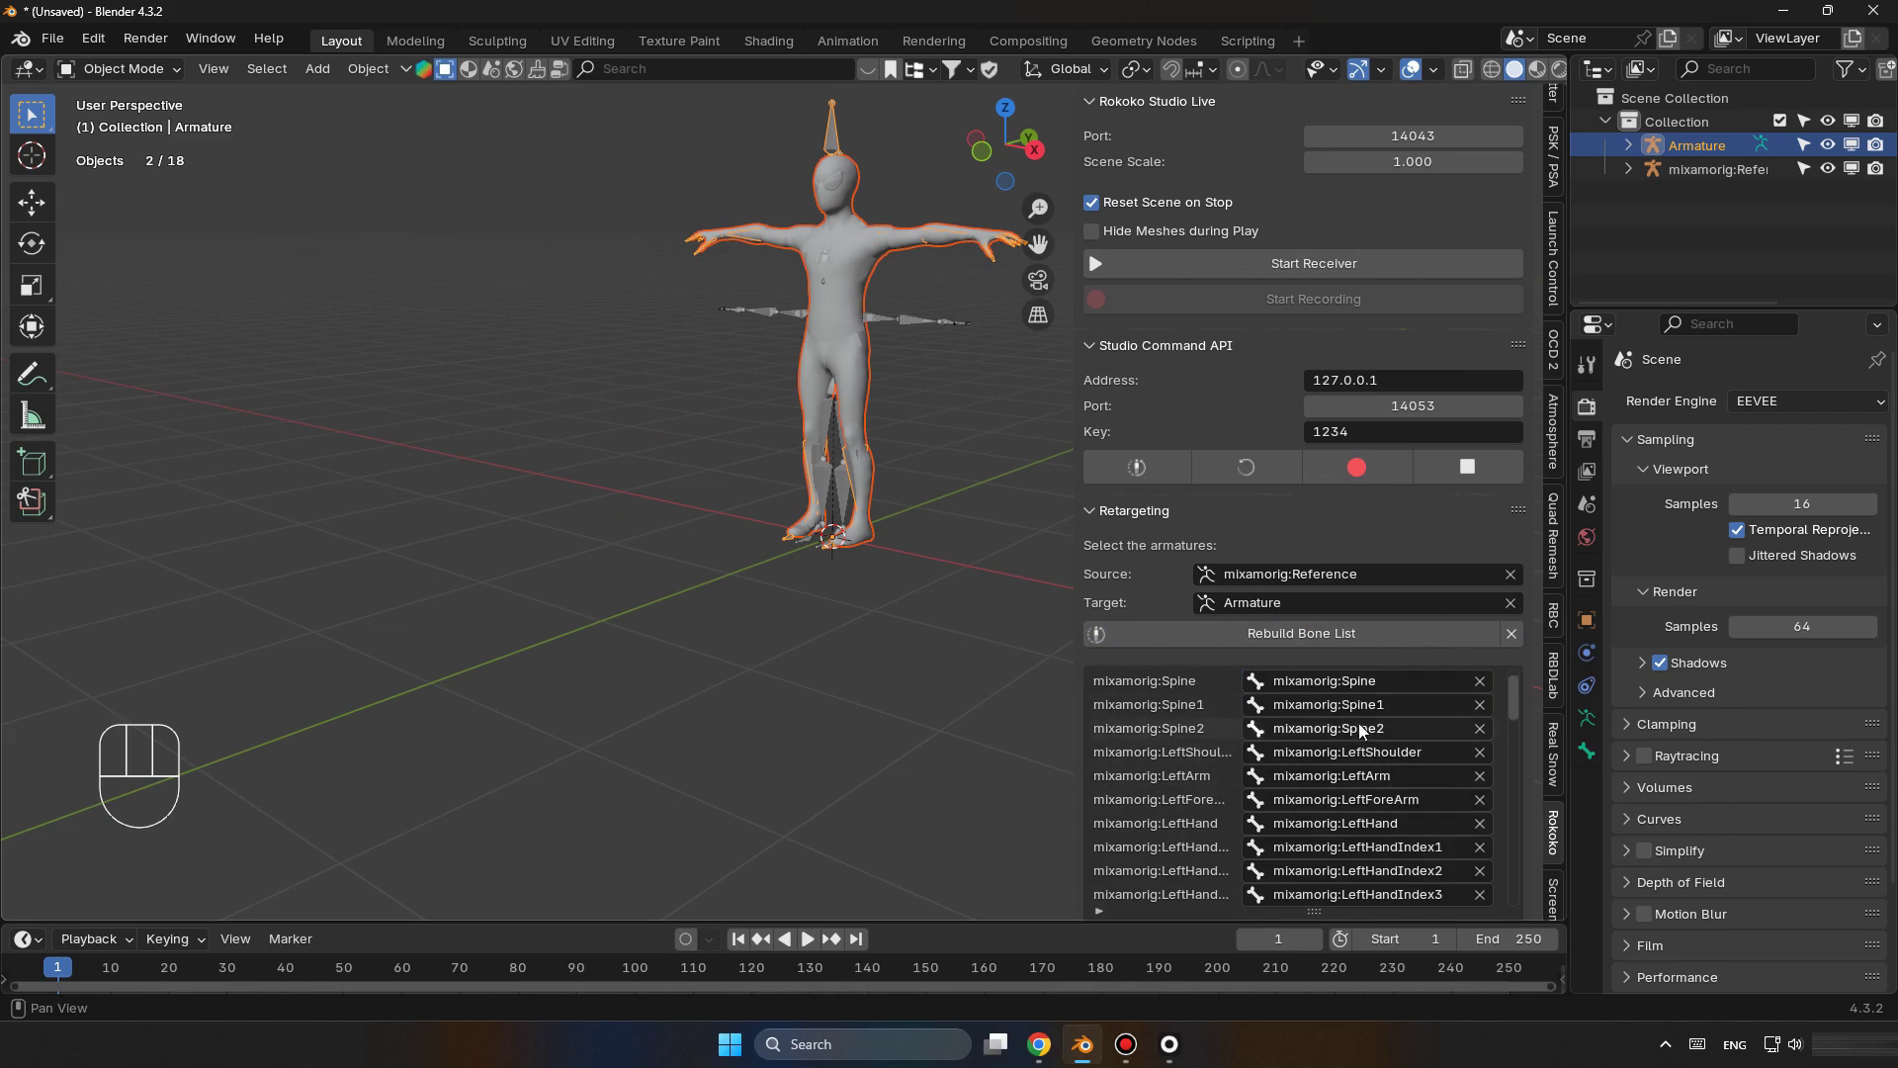
scroll(1394, 790, down, 3)
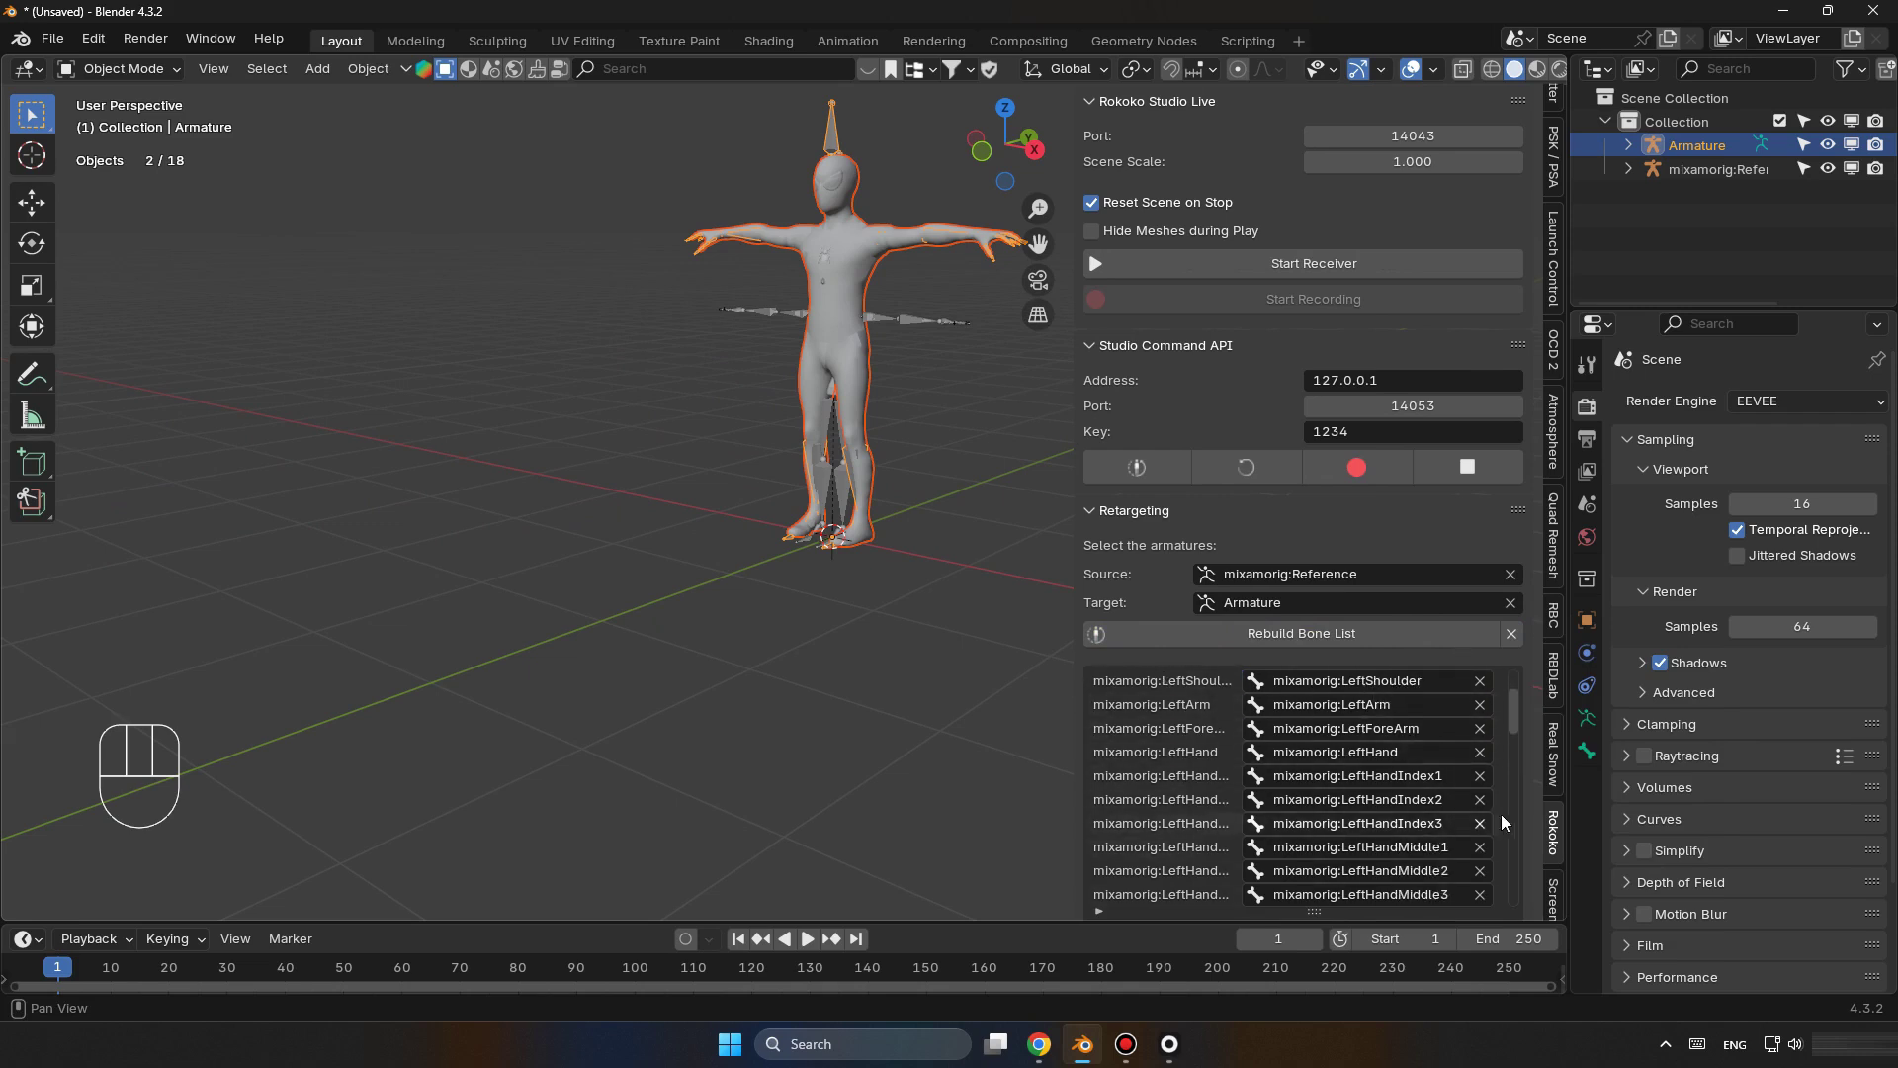
scroll(1526, 792, down, 5)
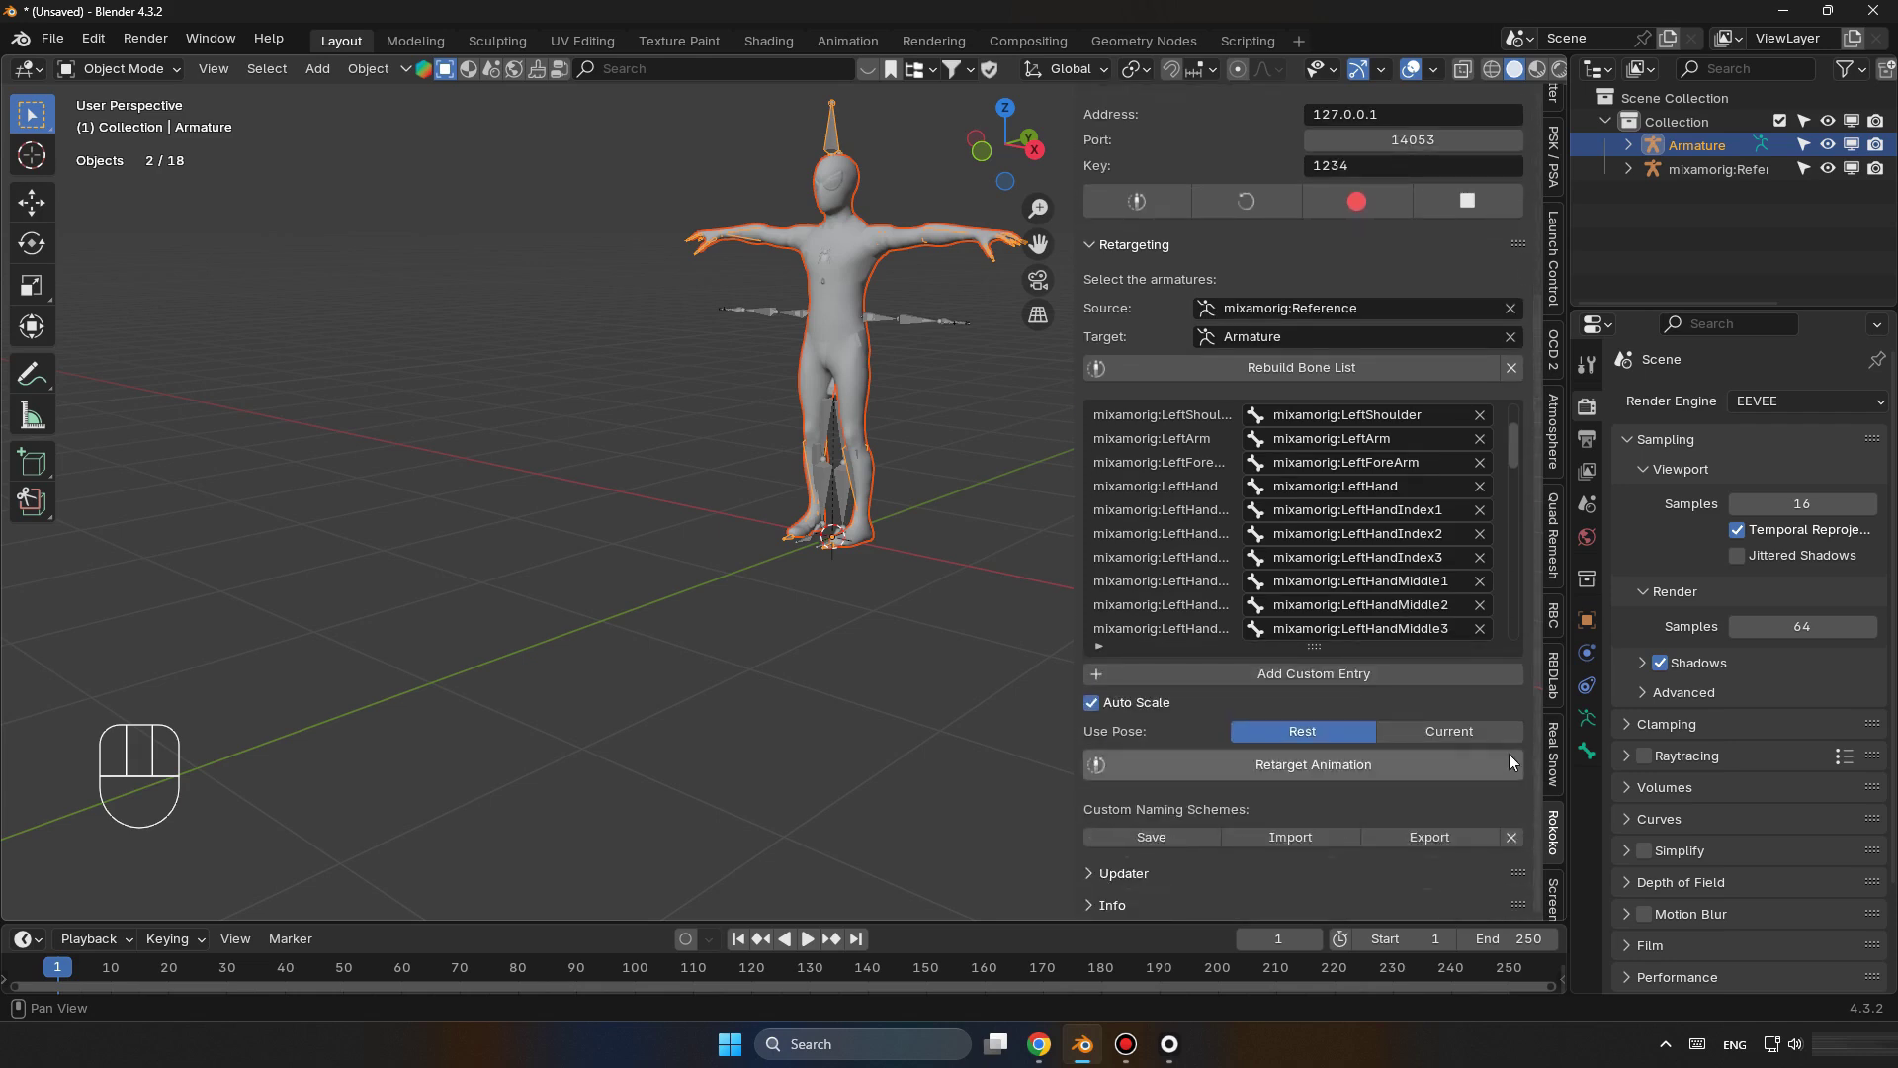
click(1456, 732)
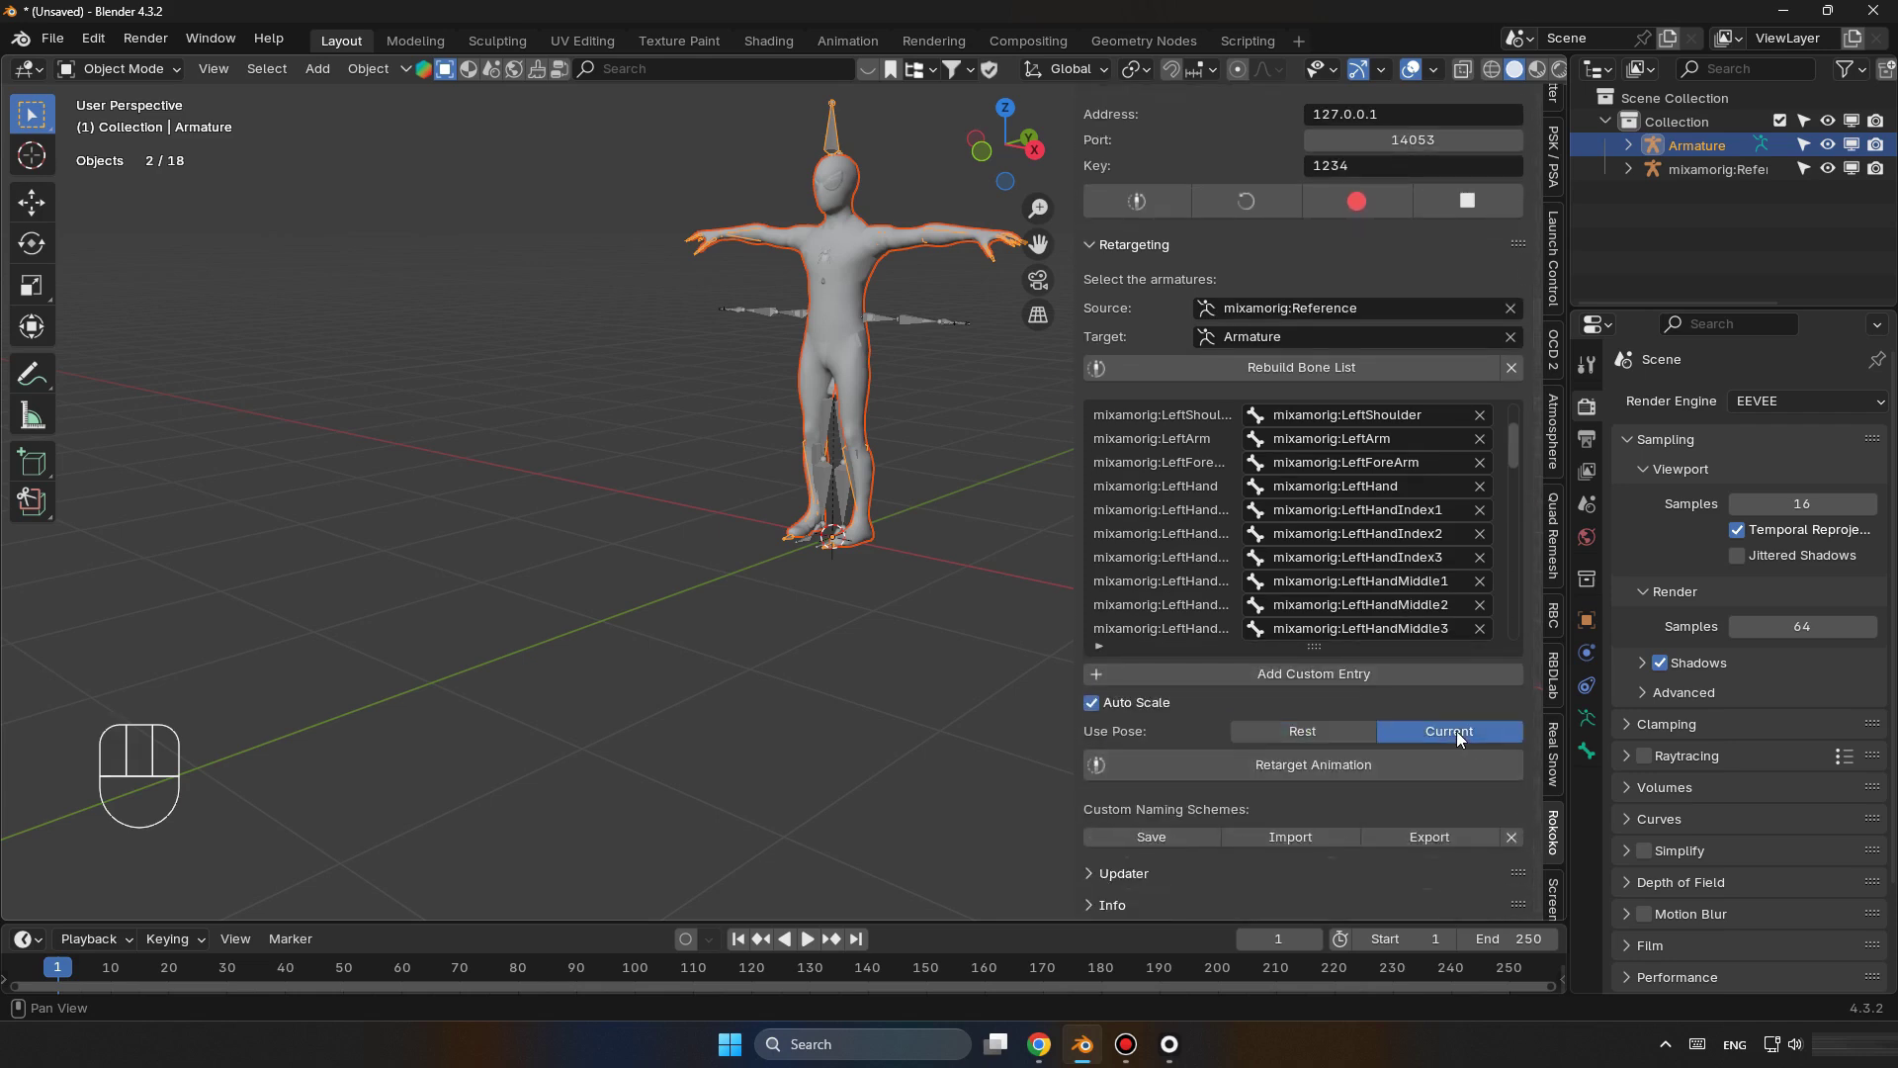
click(1307, 765)
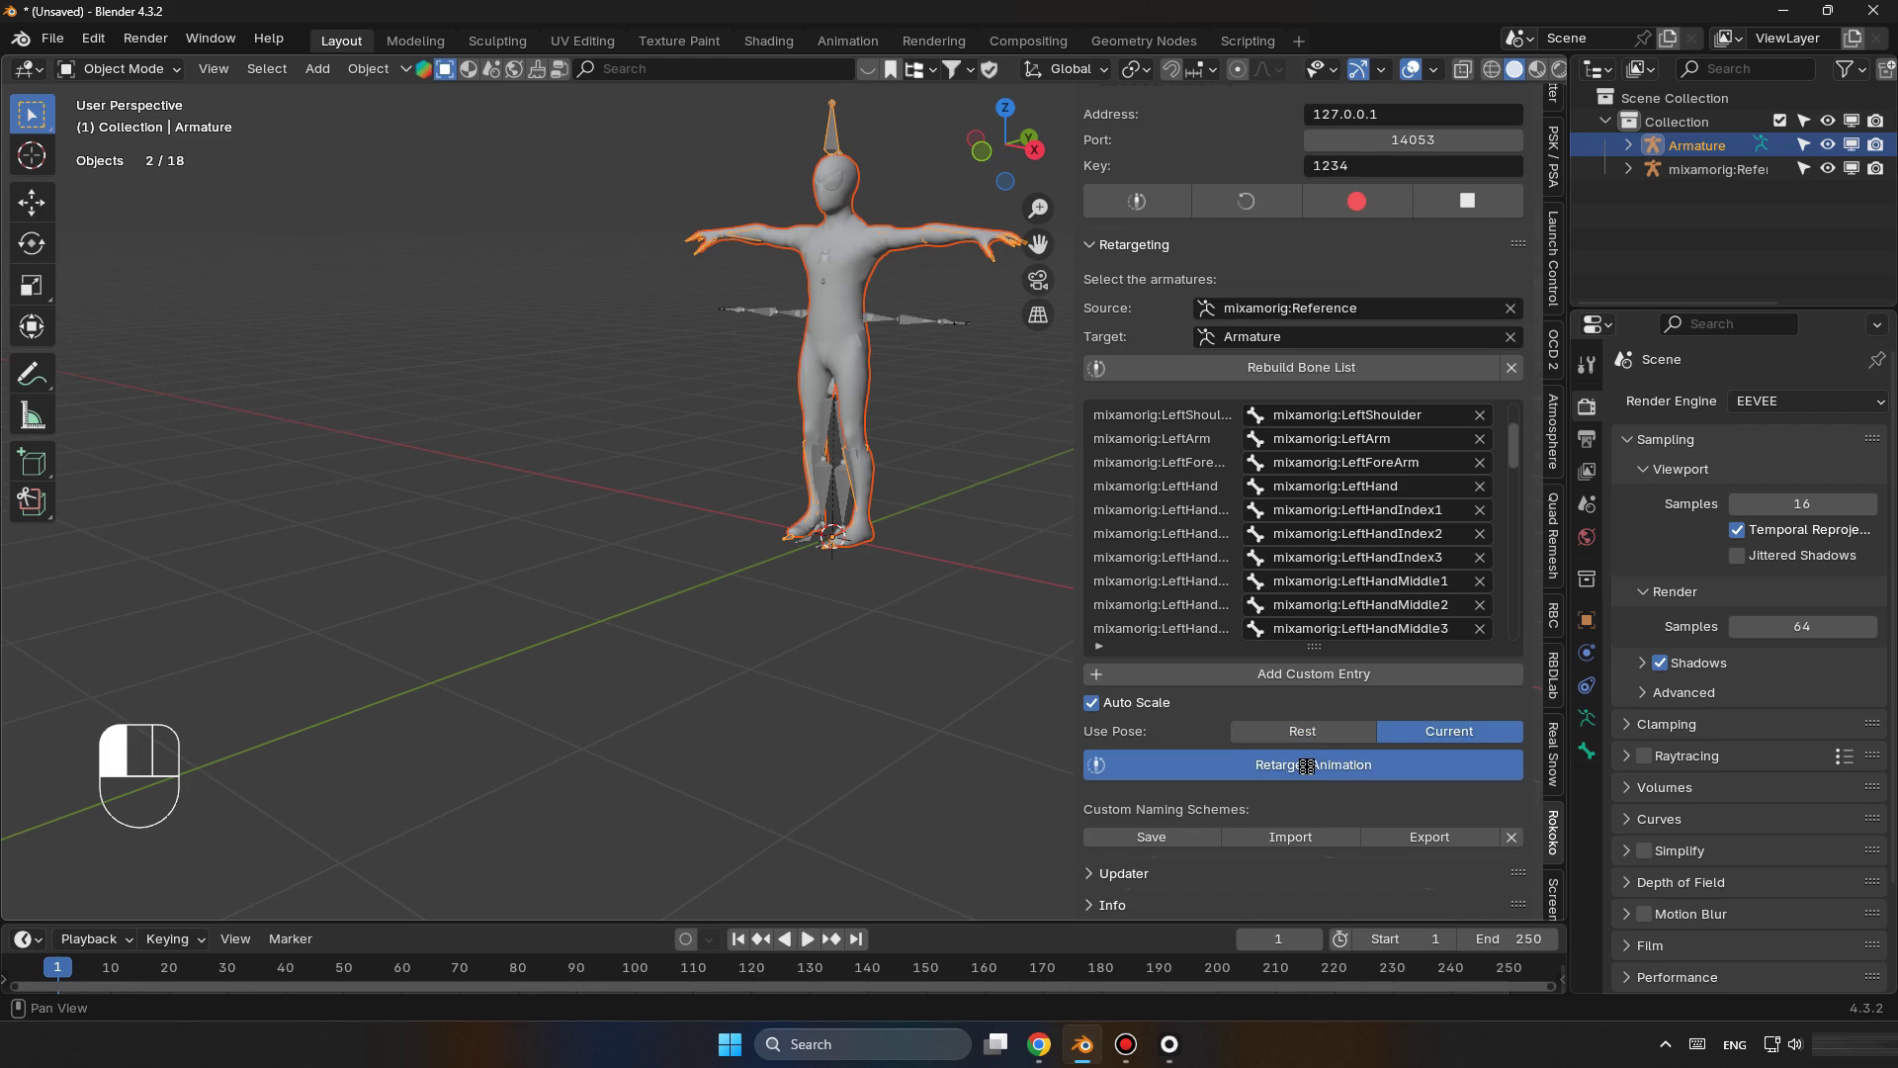
Play the retargeted animation on the character and pause it at frame 114.
click(804, 940)
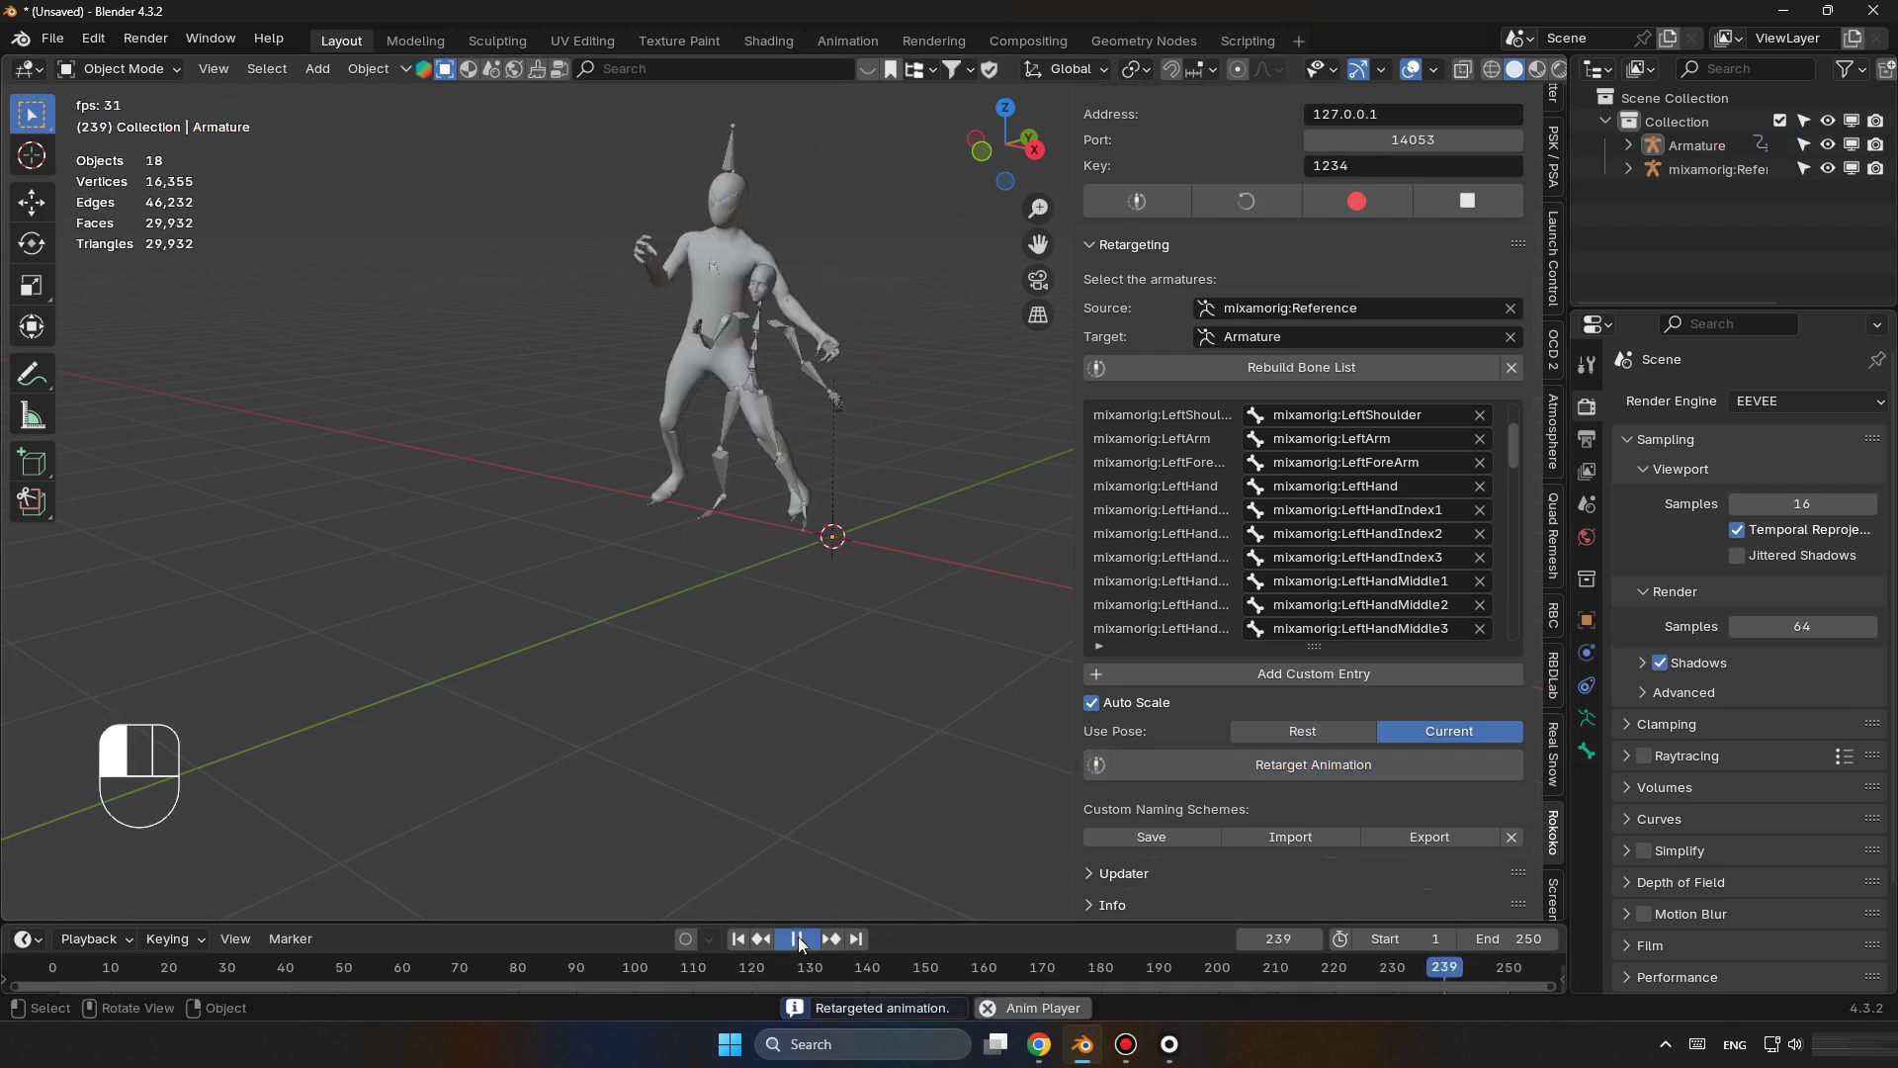
click(806, 940)
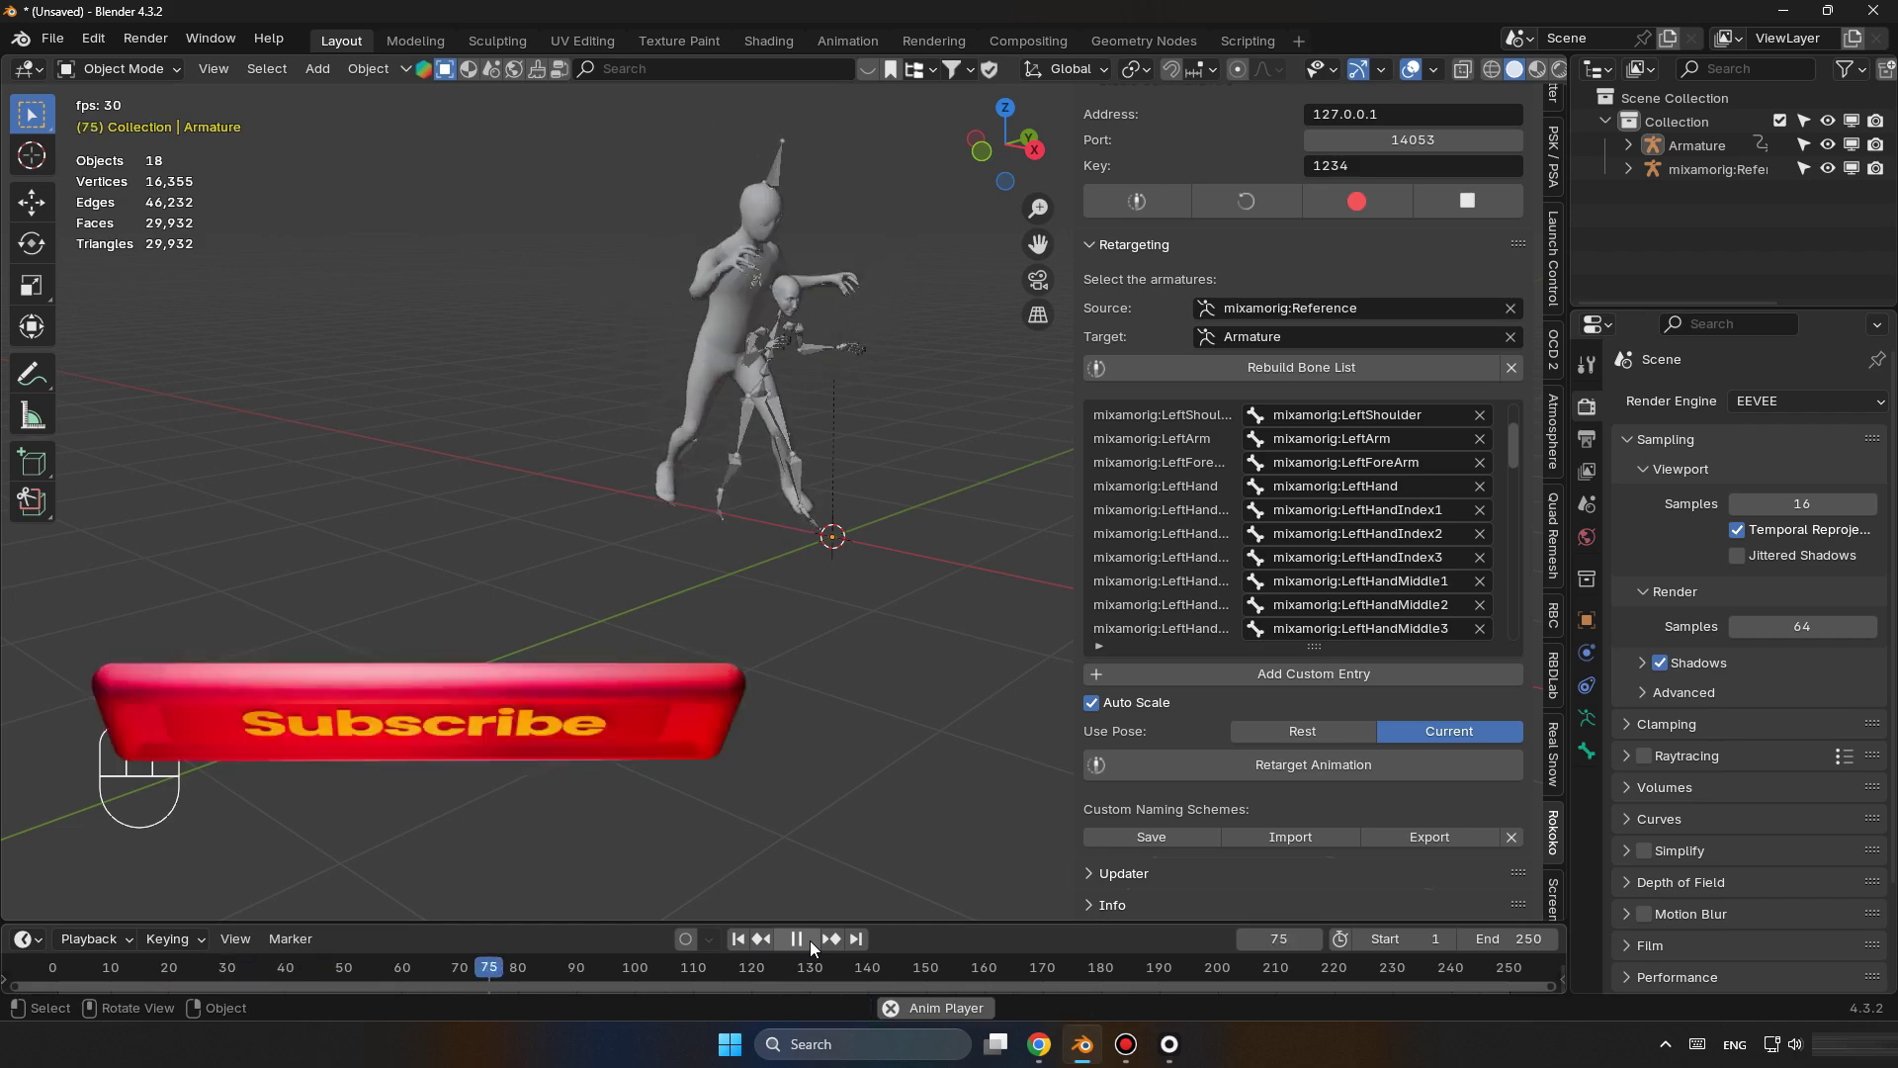
click(799, 939)
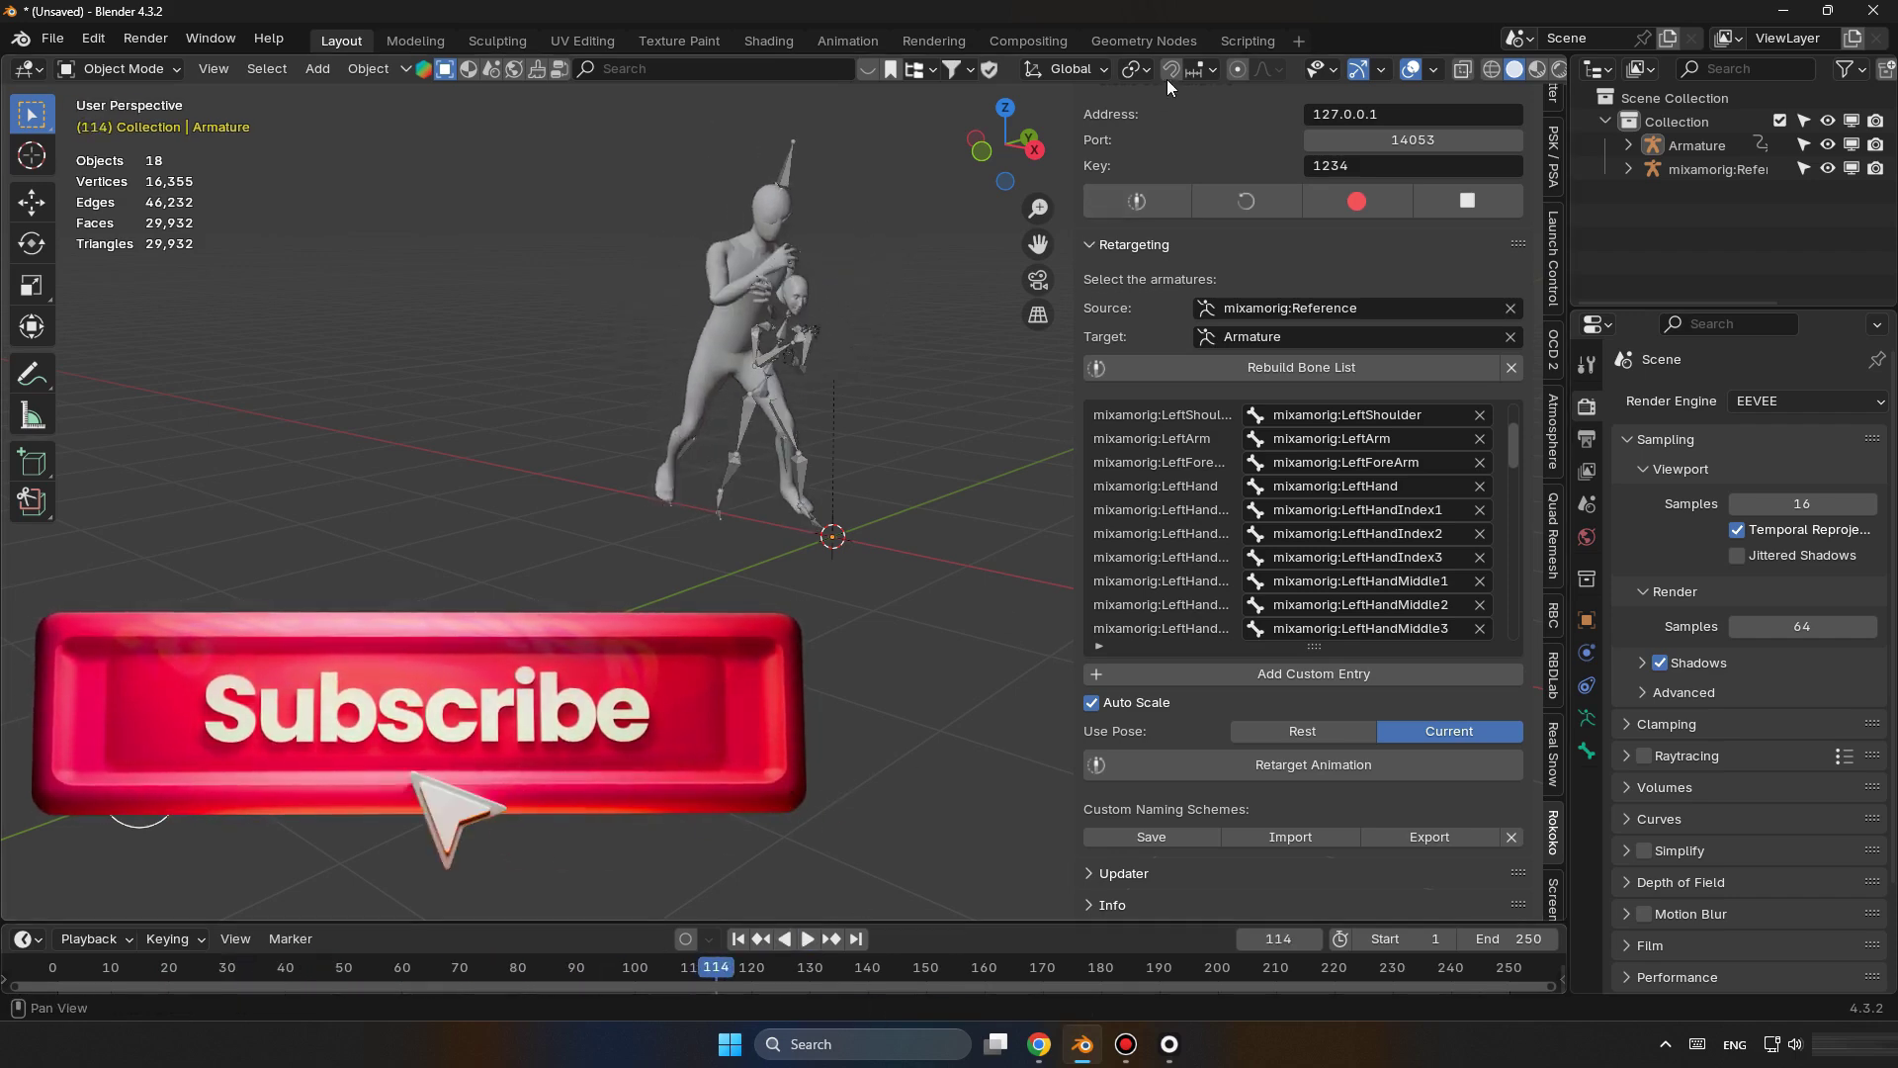
Switch the viewport to Material Preview shading and view the textured Spiderman character close up from the front.
click(1535, 71)
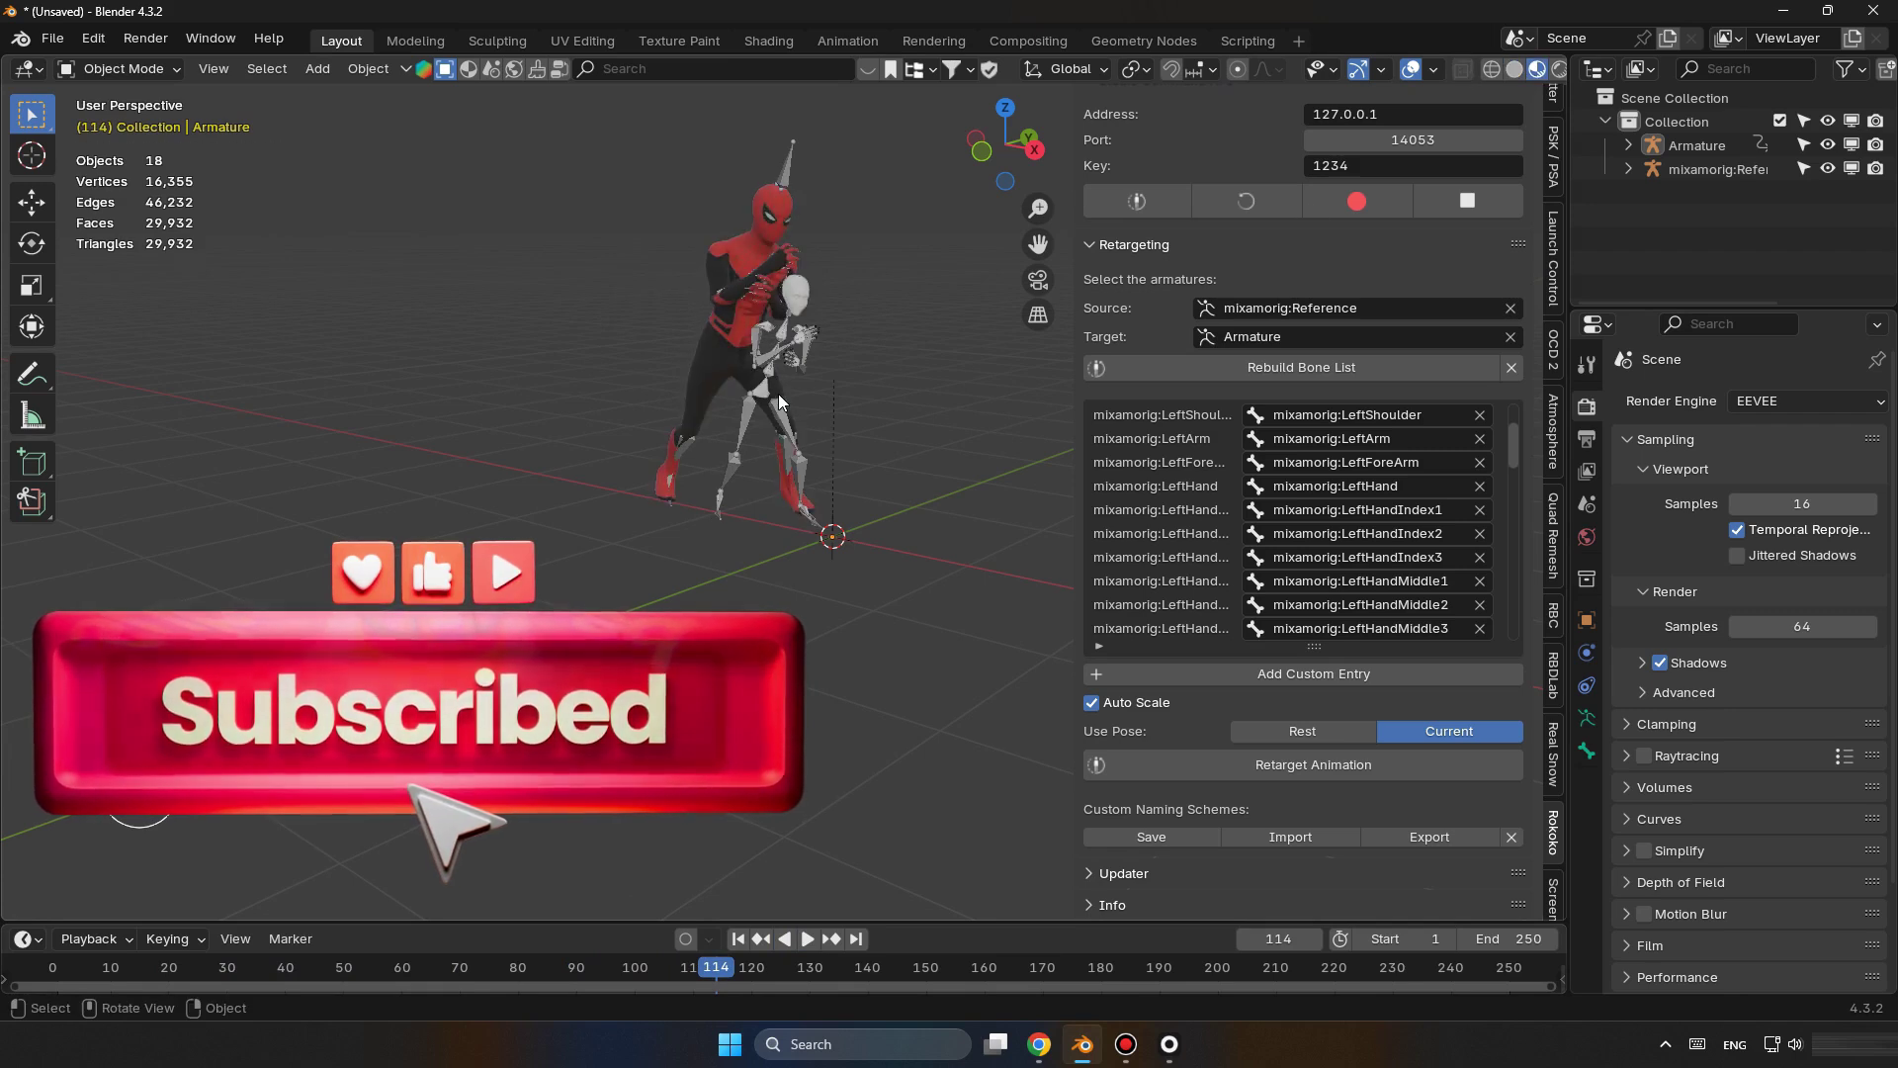
mouse_move(771, 341)
middle_down()
mouse_move(860, 341)
mouse_move(692, 460)
middle_up()
scroll(687, 460, up, 2)
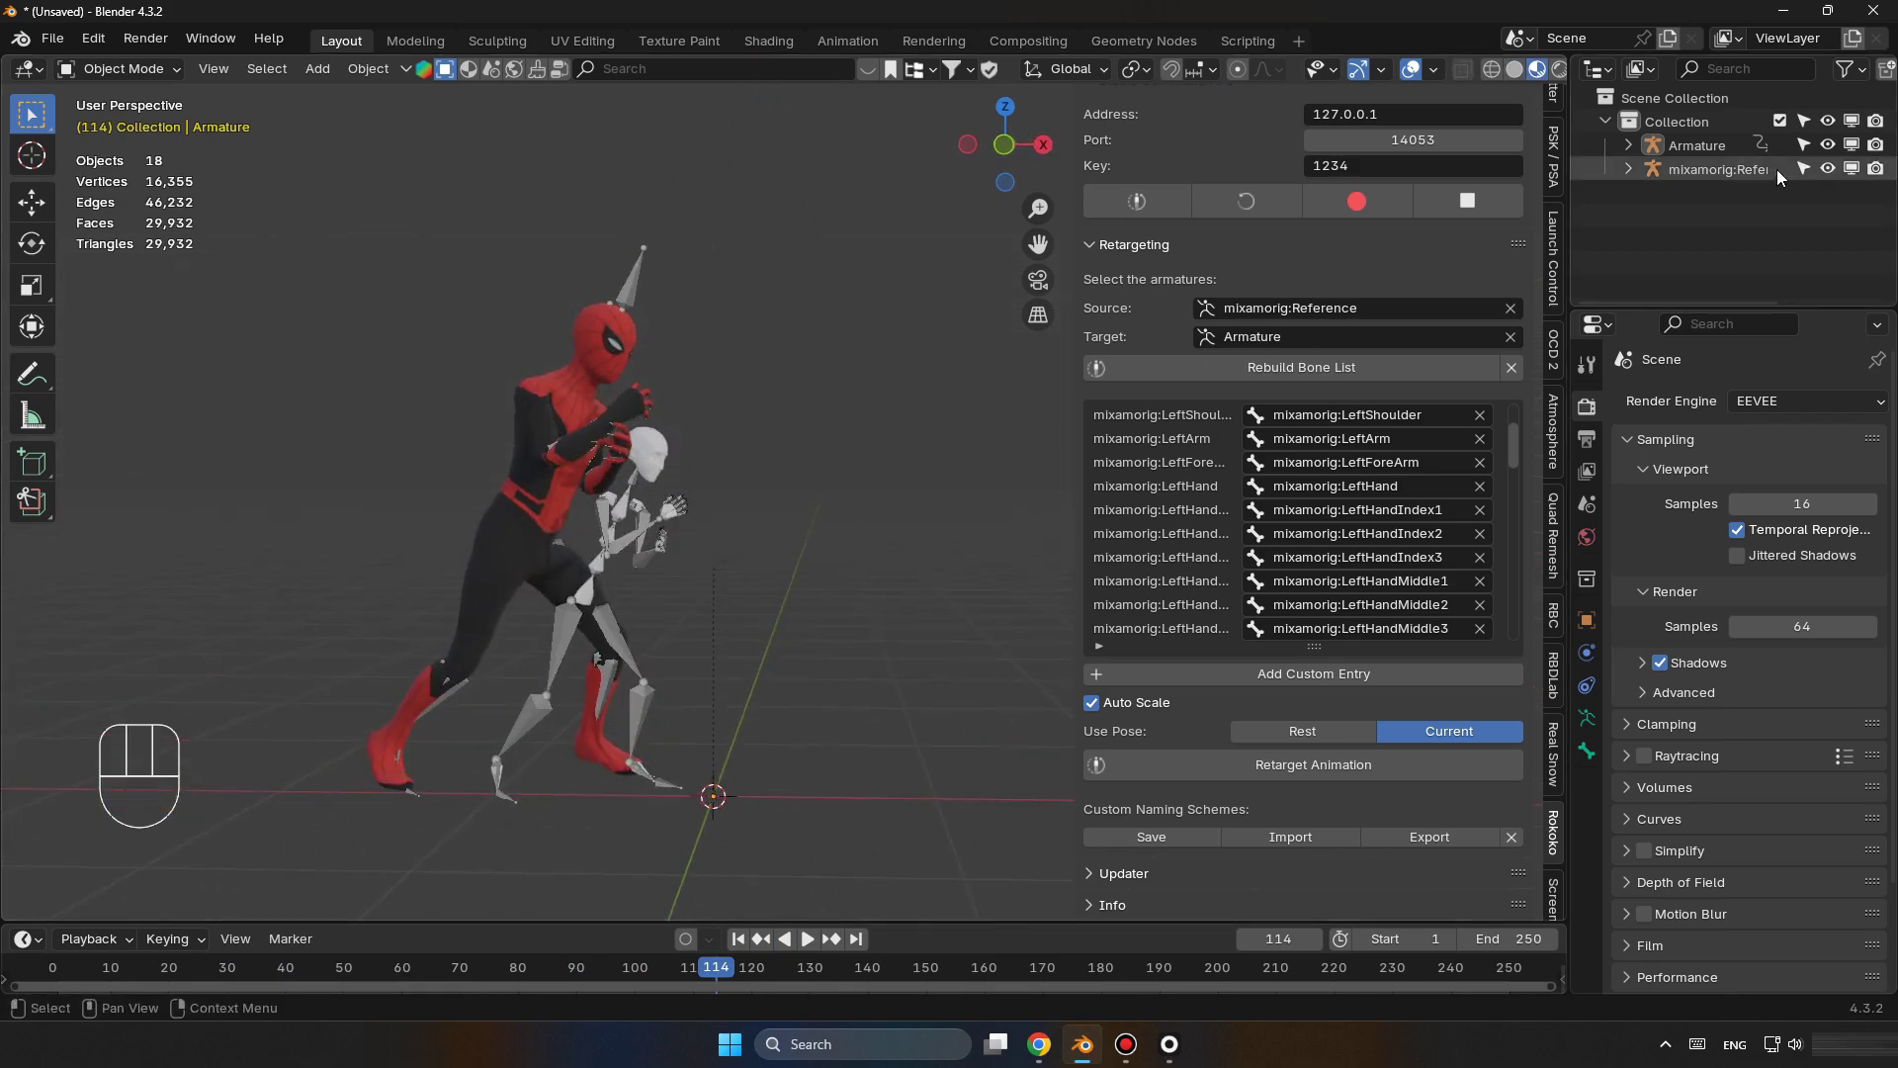
Widen the Outliner and hide the mixamorig:Reference armature in the viewport, leaving nothing selected.
drag(1569, 215, 1372, 243)
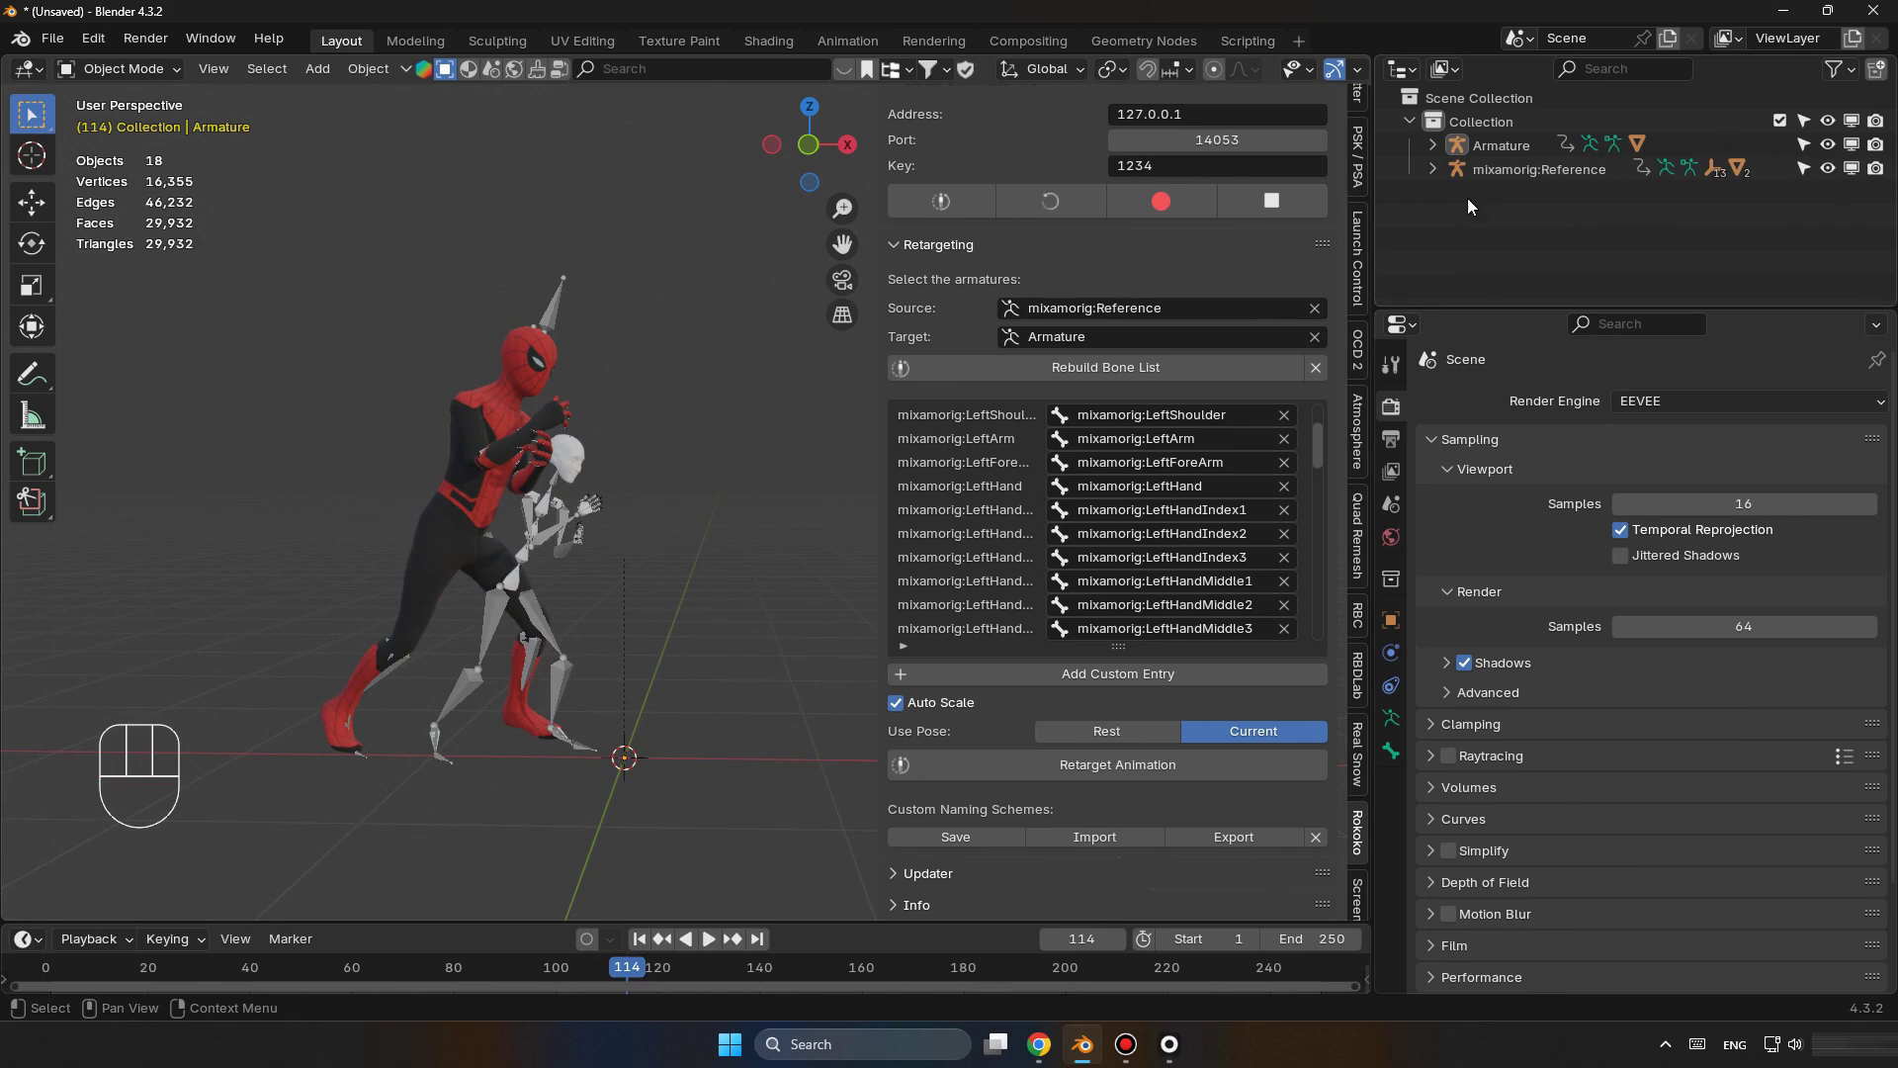
click(1827, 168)
click(1824, 168)
click(1825, 168)
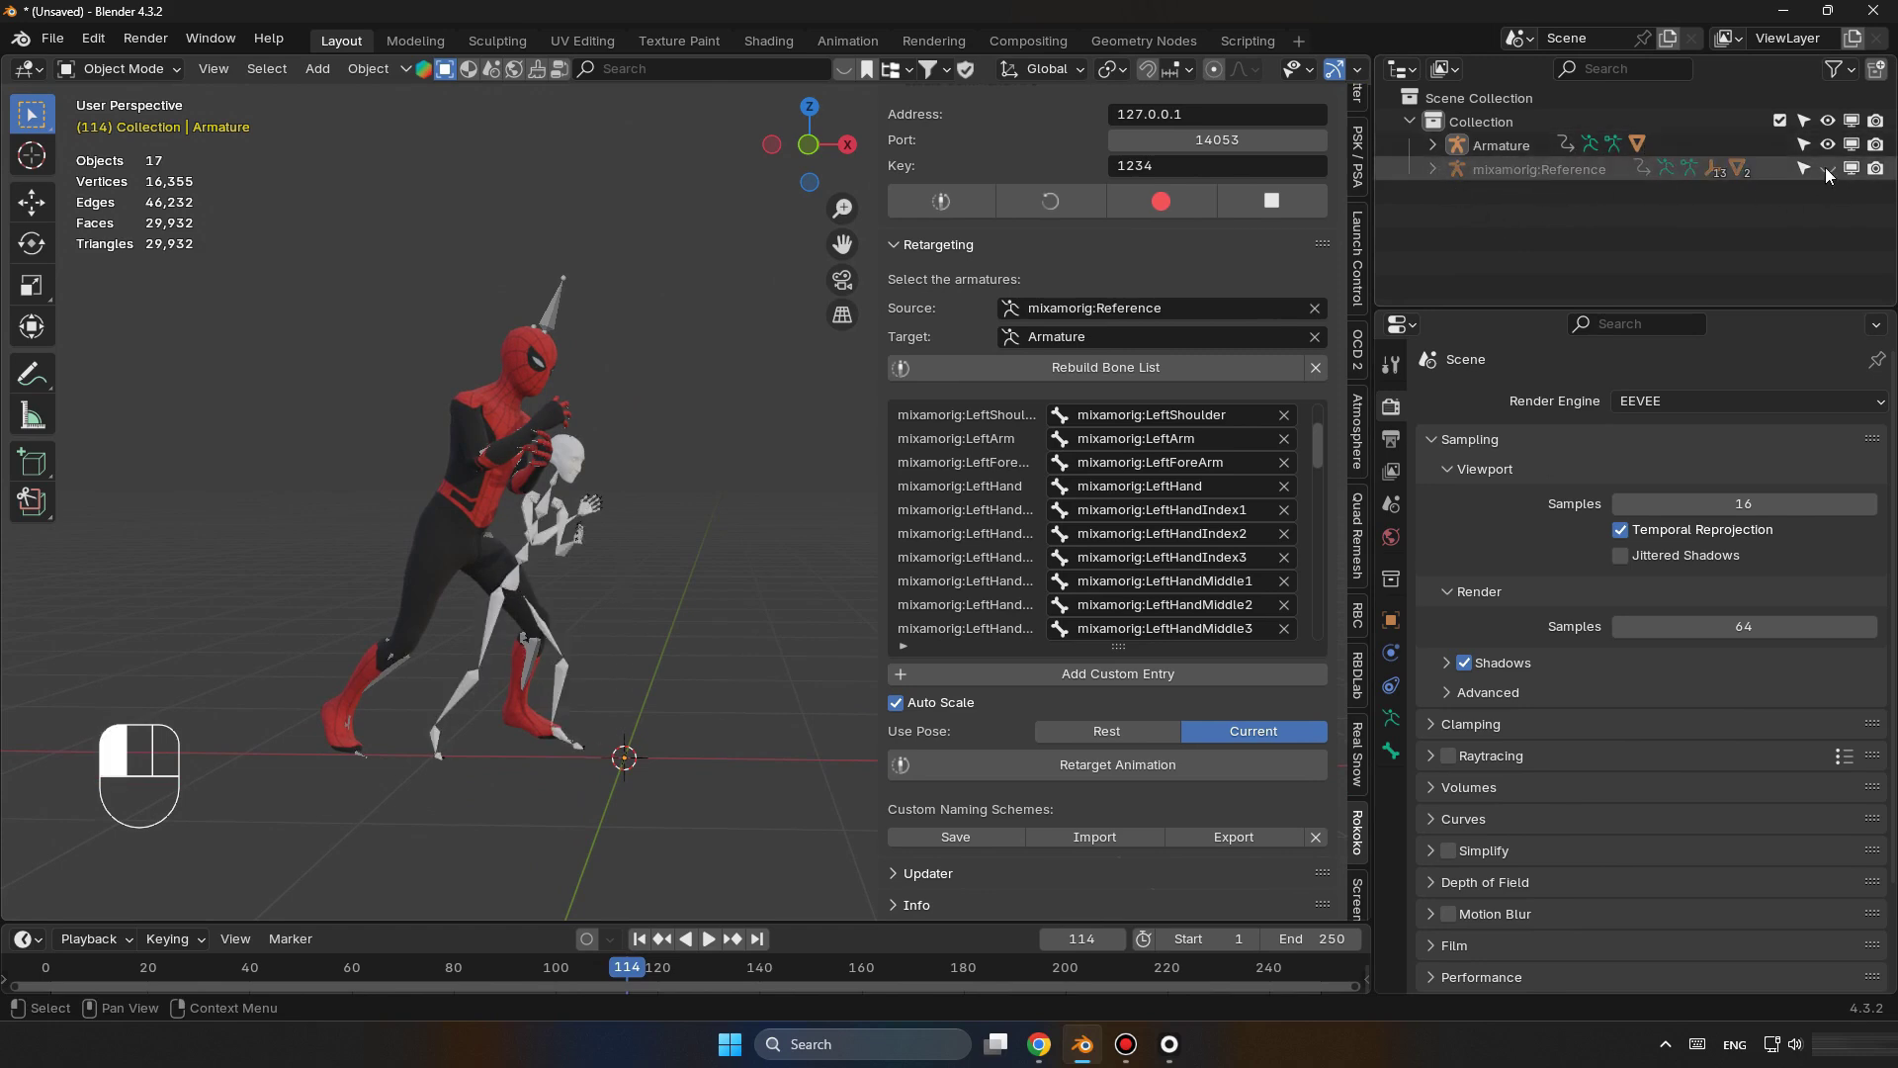
click(554, 509)
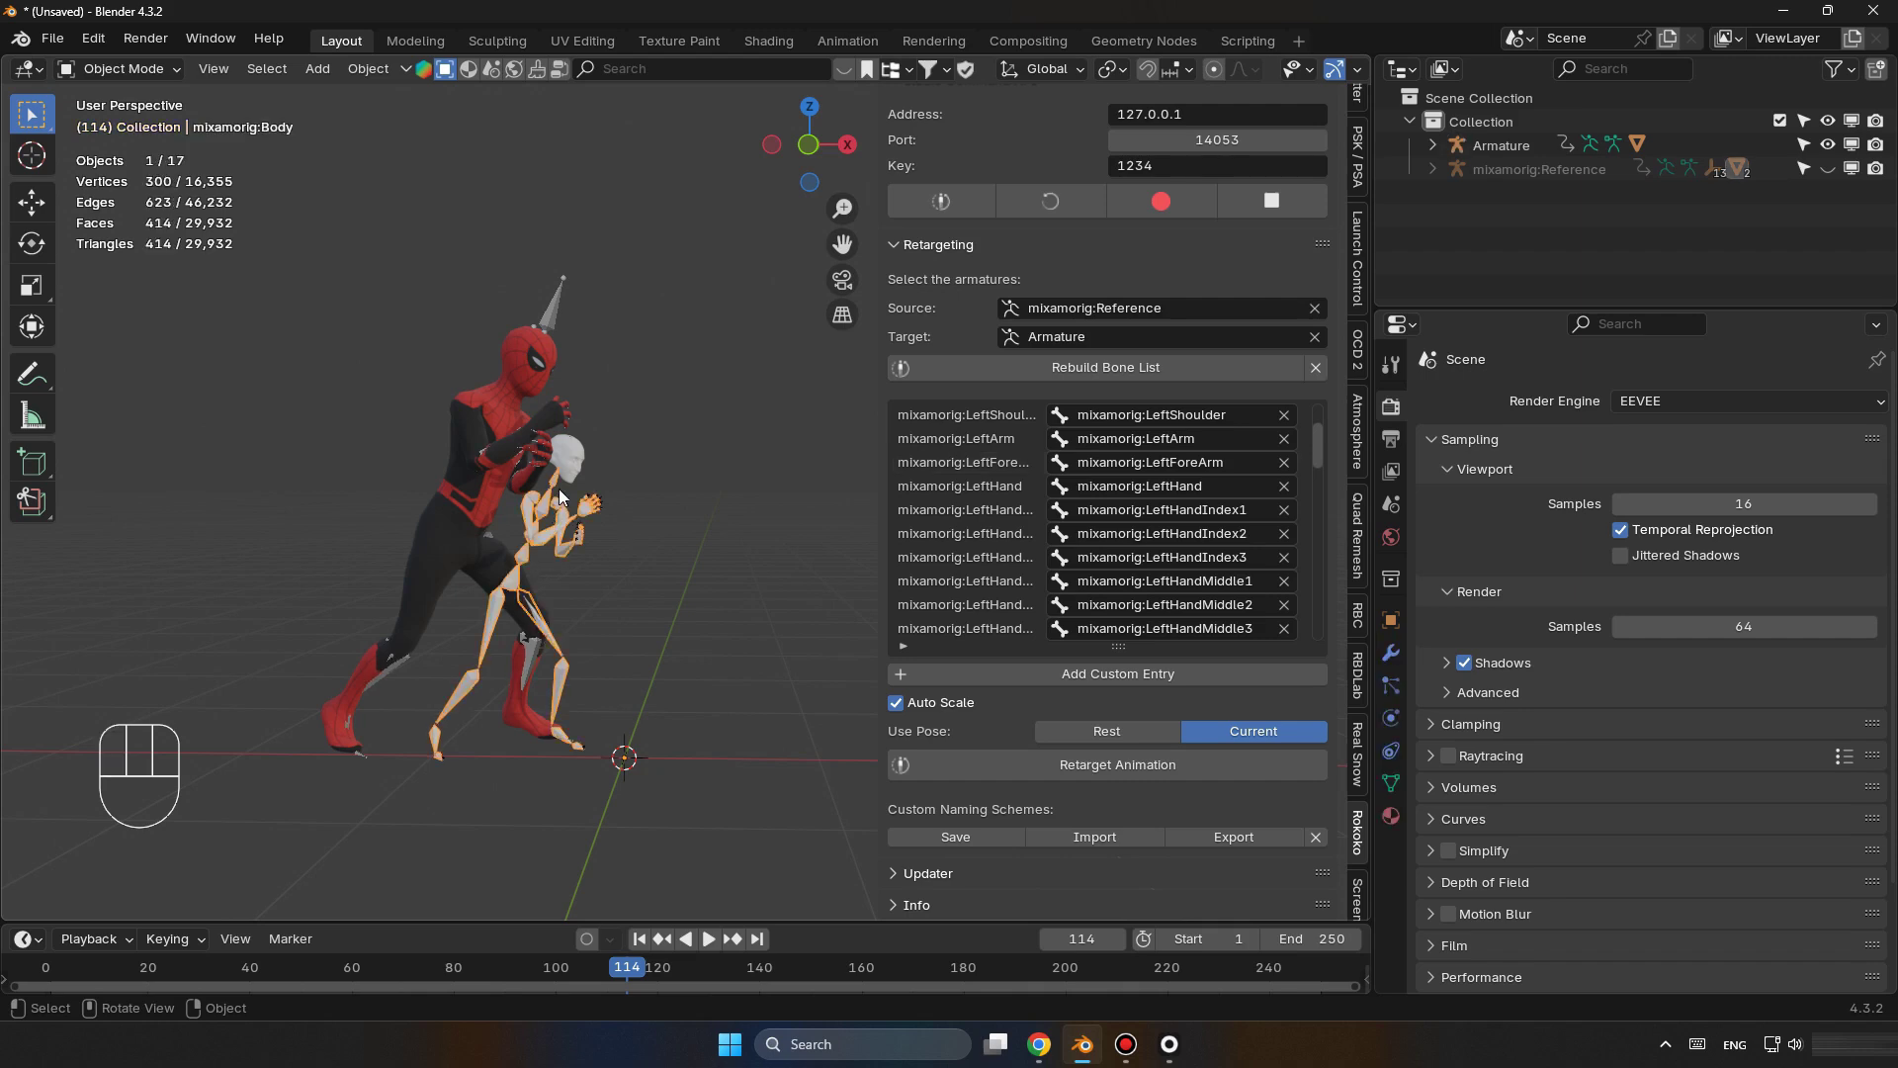
click(1682, 229)
Expand mixamorig:Reference and hide its Body, HeadFace, HeadTop_End, LeftHandIndex4 and LeftHandMiddle4 children in the viewport.
click(1420, 176)
click(1425, 170)
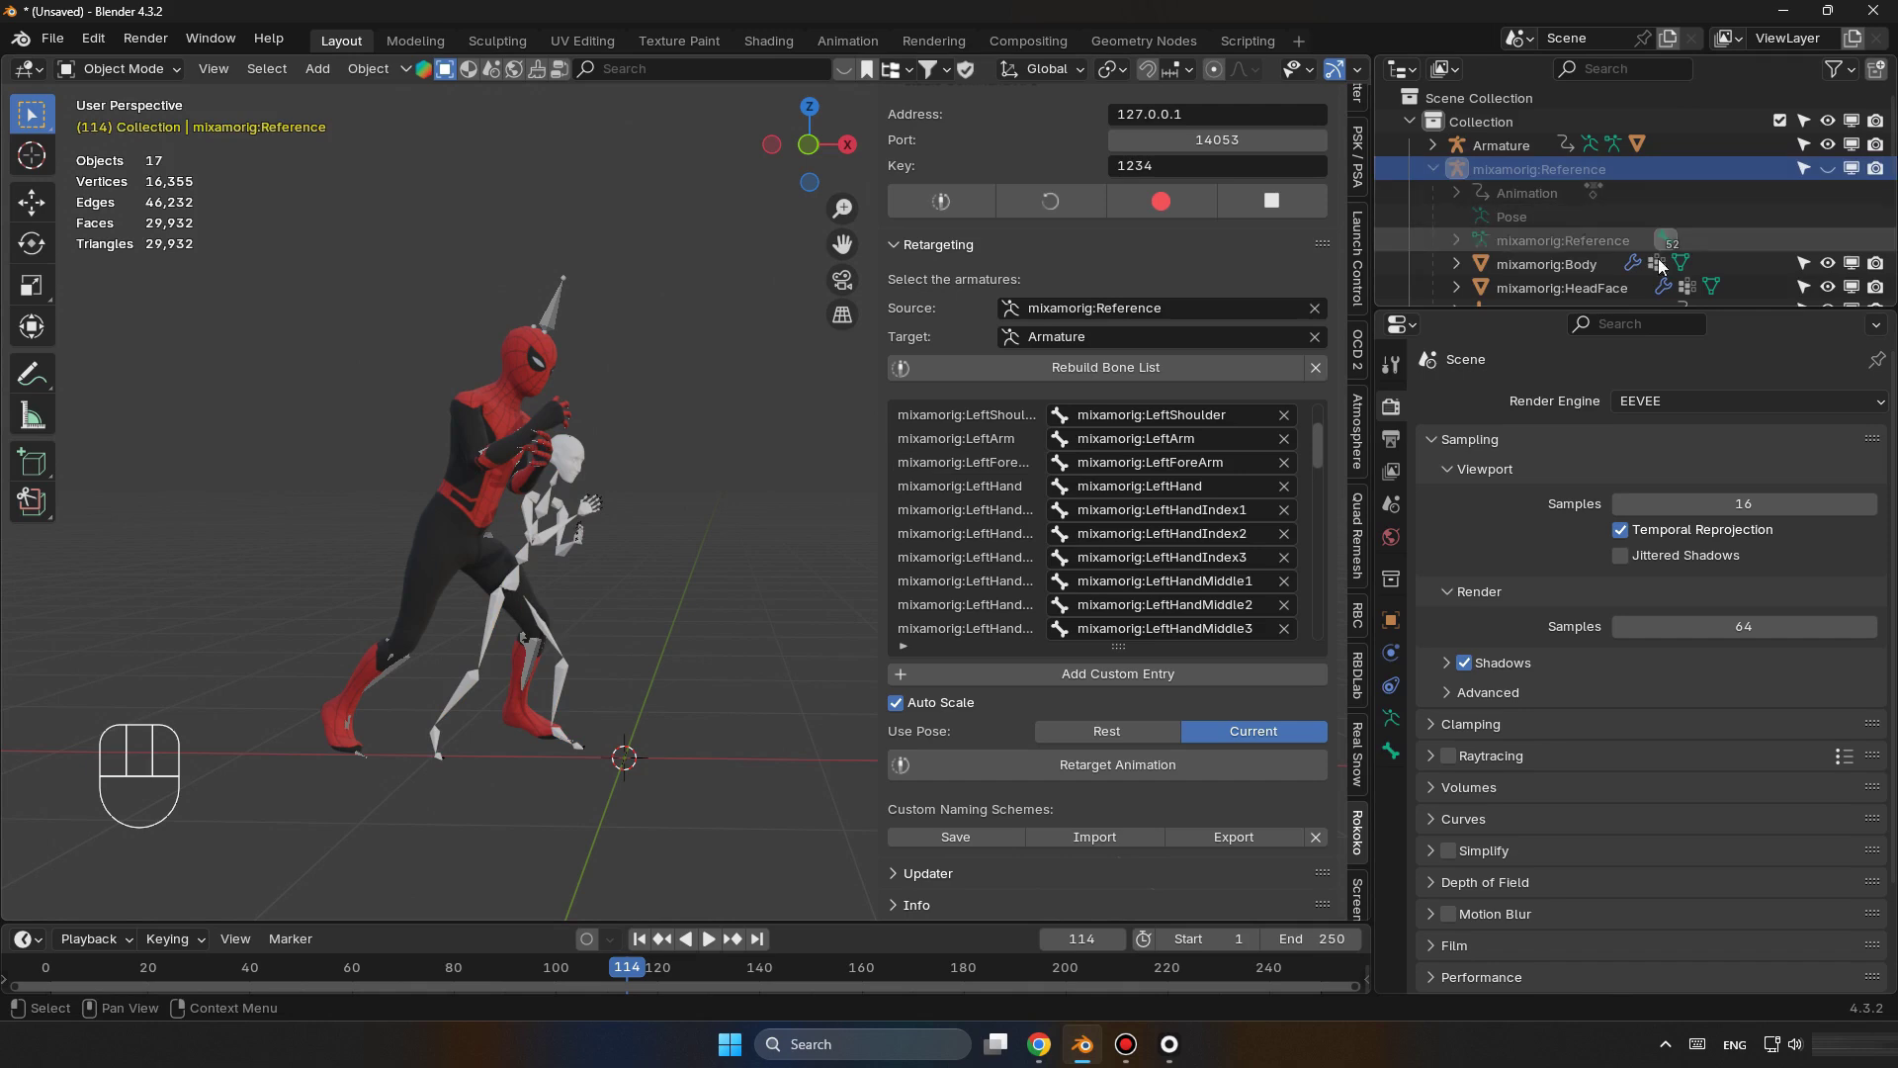
scroll(1680, 259, down, 2)
click(1828, 172)
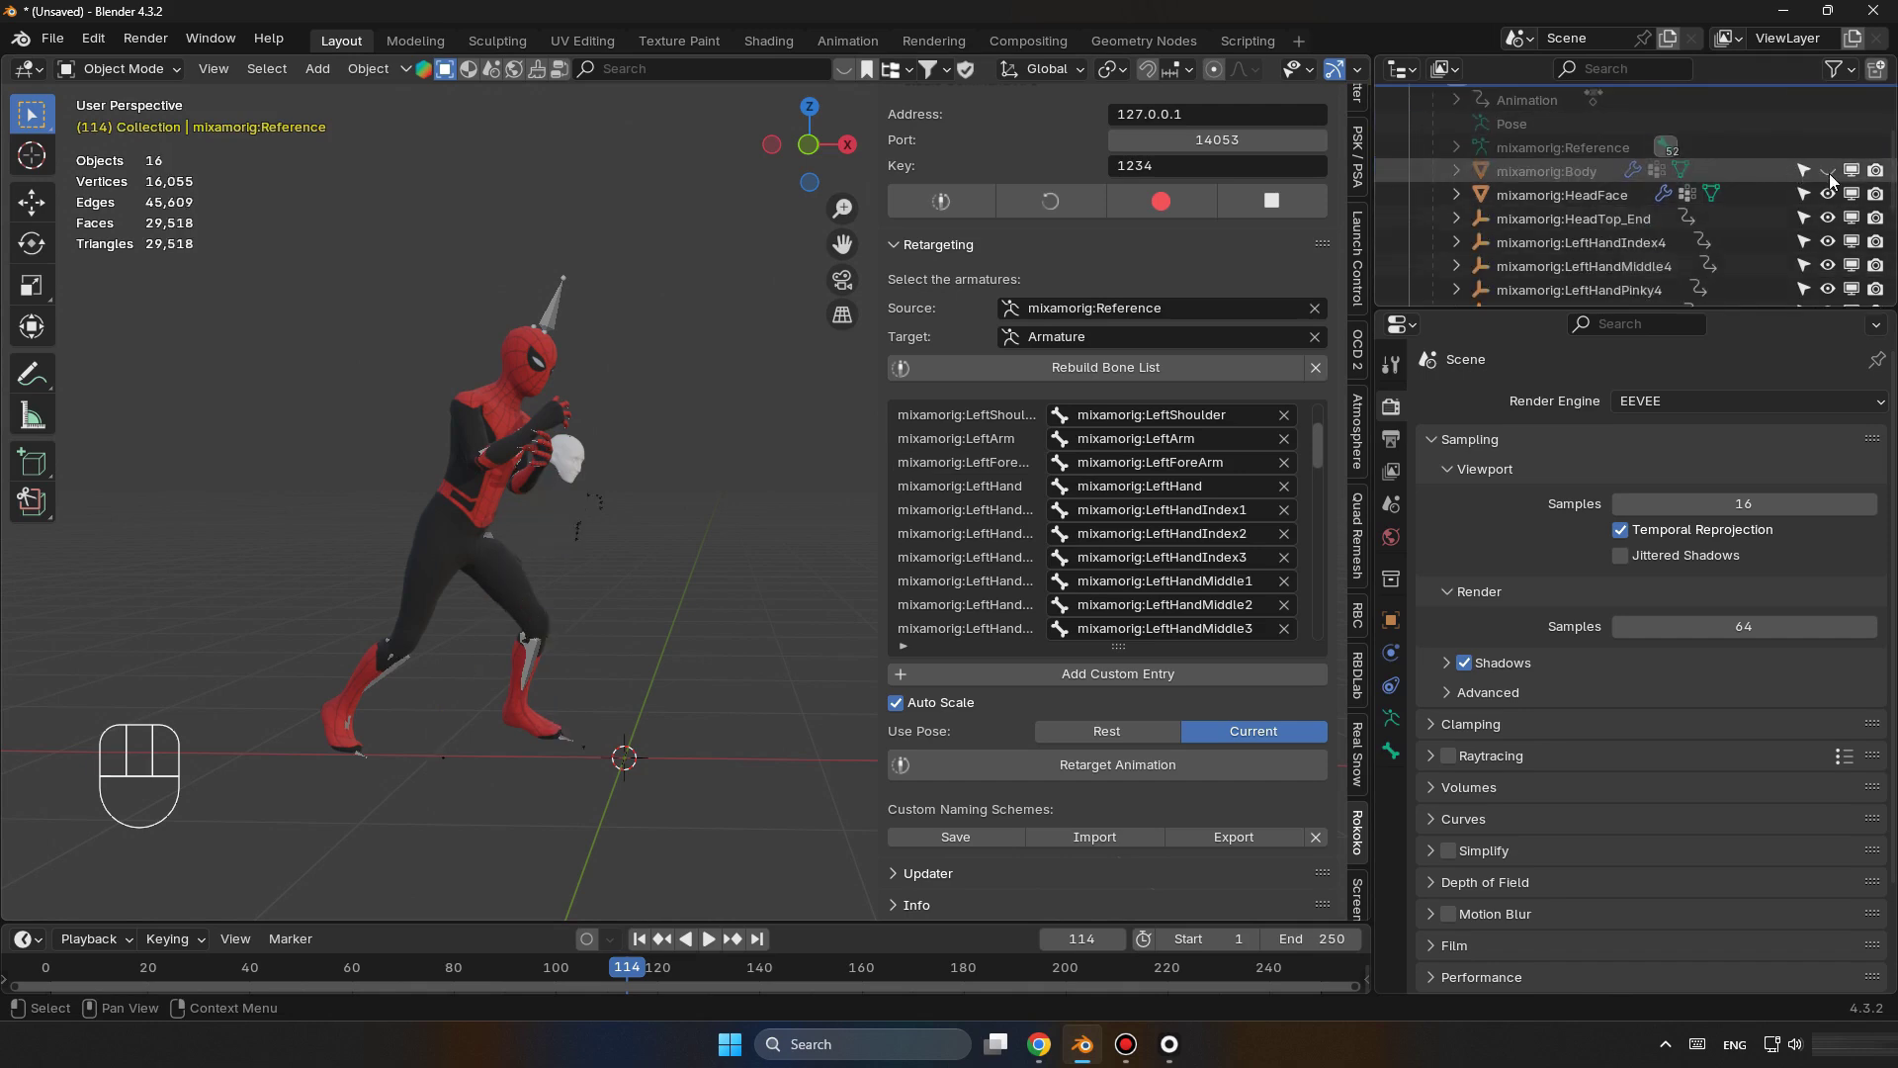
click(1827, 194)
click(1827, 218)
click(1827, 241)
click(1826, 265)
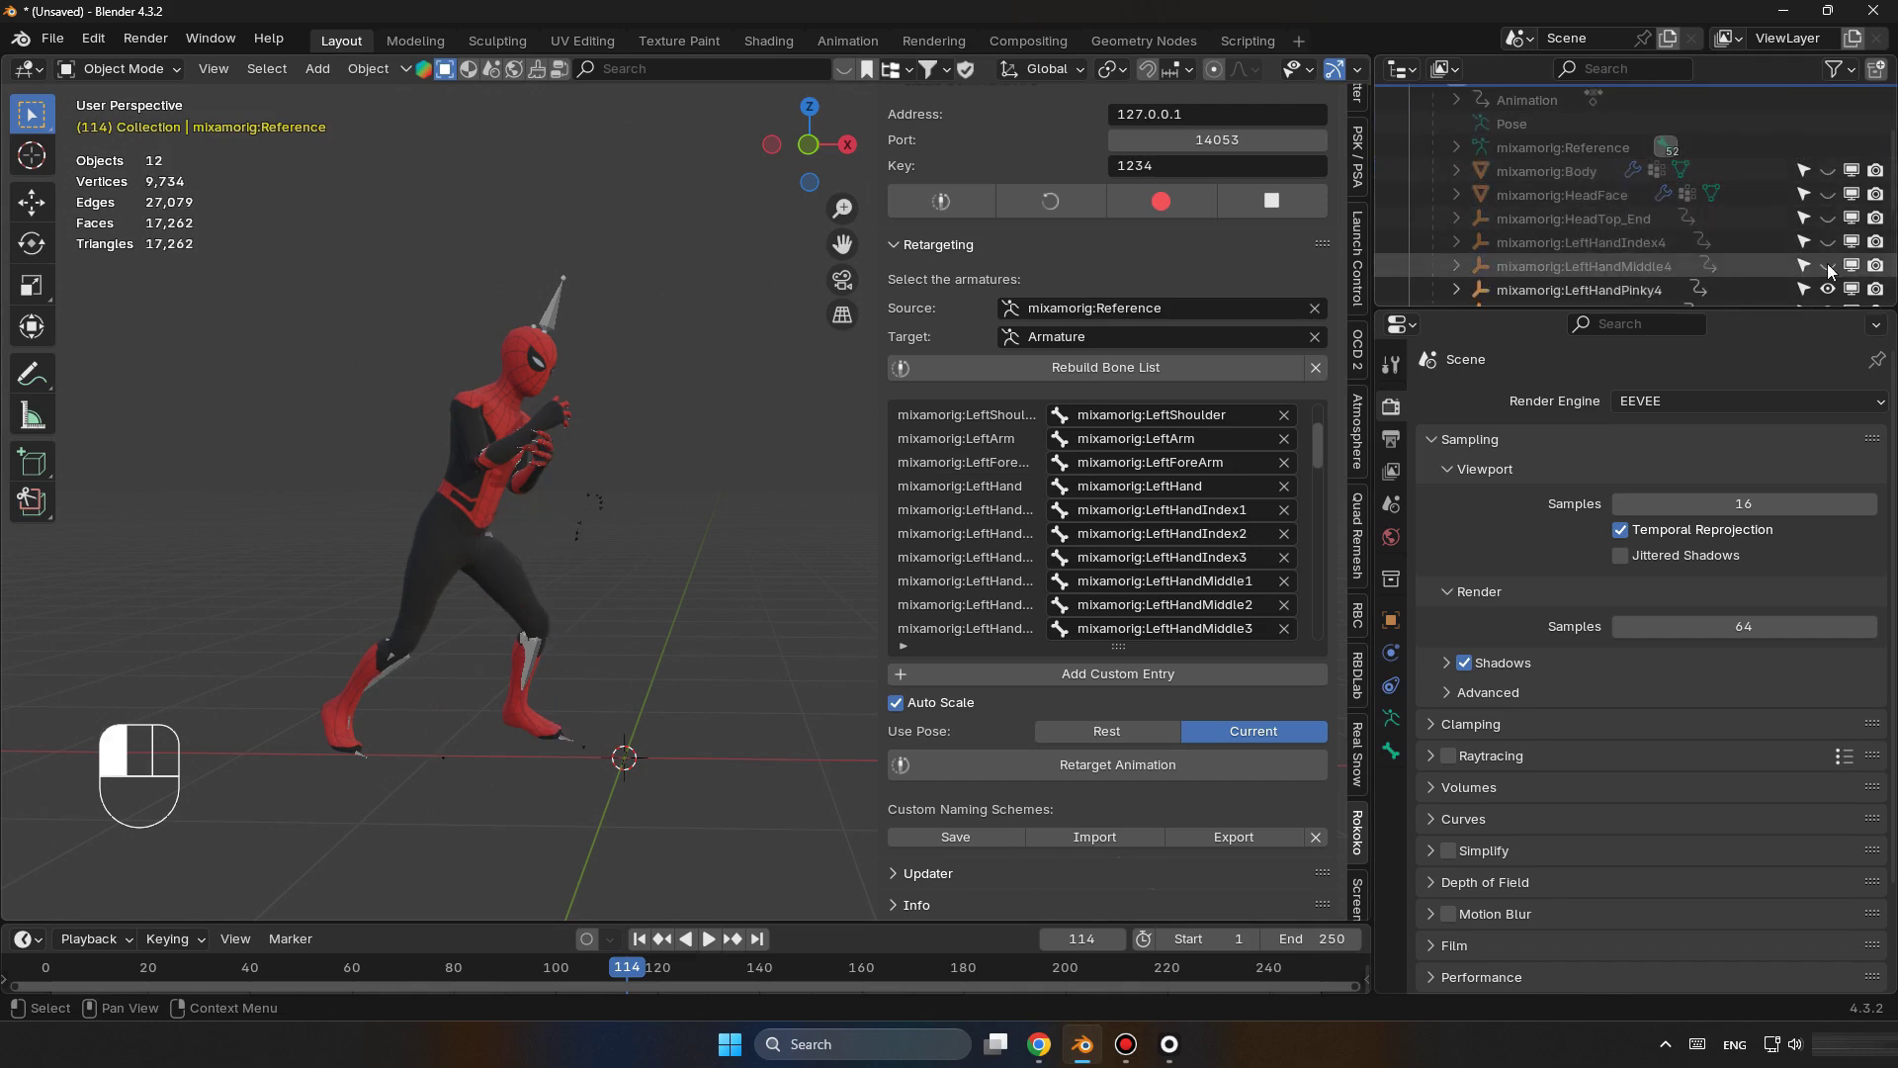
Hide the remaining children of mixamorig:Reference, from LeftHandPinky4 through RightToe_End, and collapse its hierarchy.
scroll(1827, 263, down, 2)
click(1827, 197)
click(1827, 220)
click(1827, 245)
click(1827, 268)
click(1827, 292)
scroll(1831, 297, down, 2)
scroll(1831, 296, down, 1)
click(1827, 189)
click(1828, 212)
click(1828, 236)
click(1827, 259)
click(1827, 281)
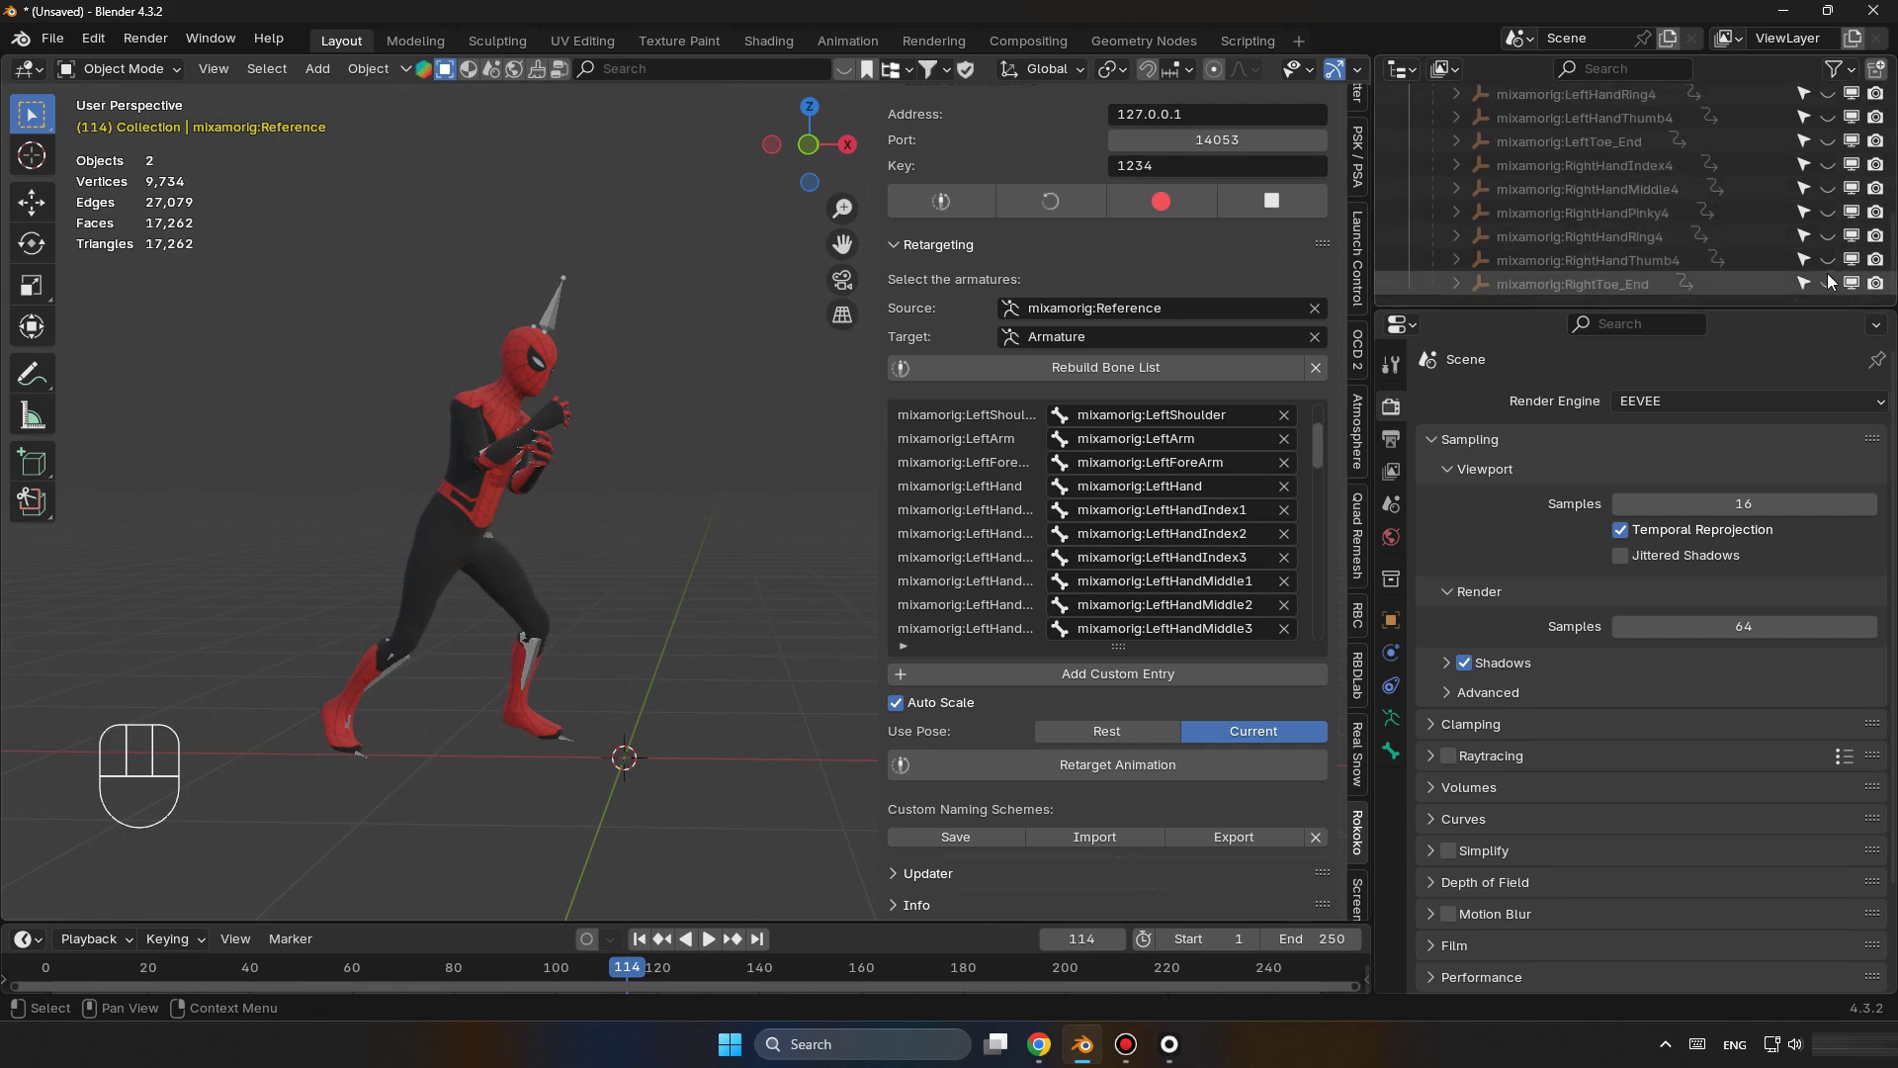
scroll(1723, 225, up, 10)
click(1433, 169)
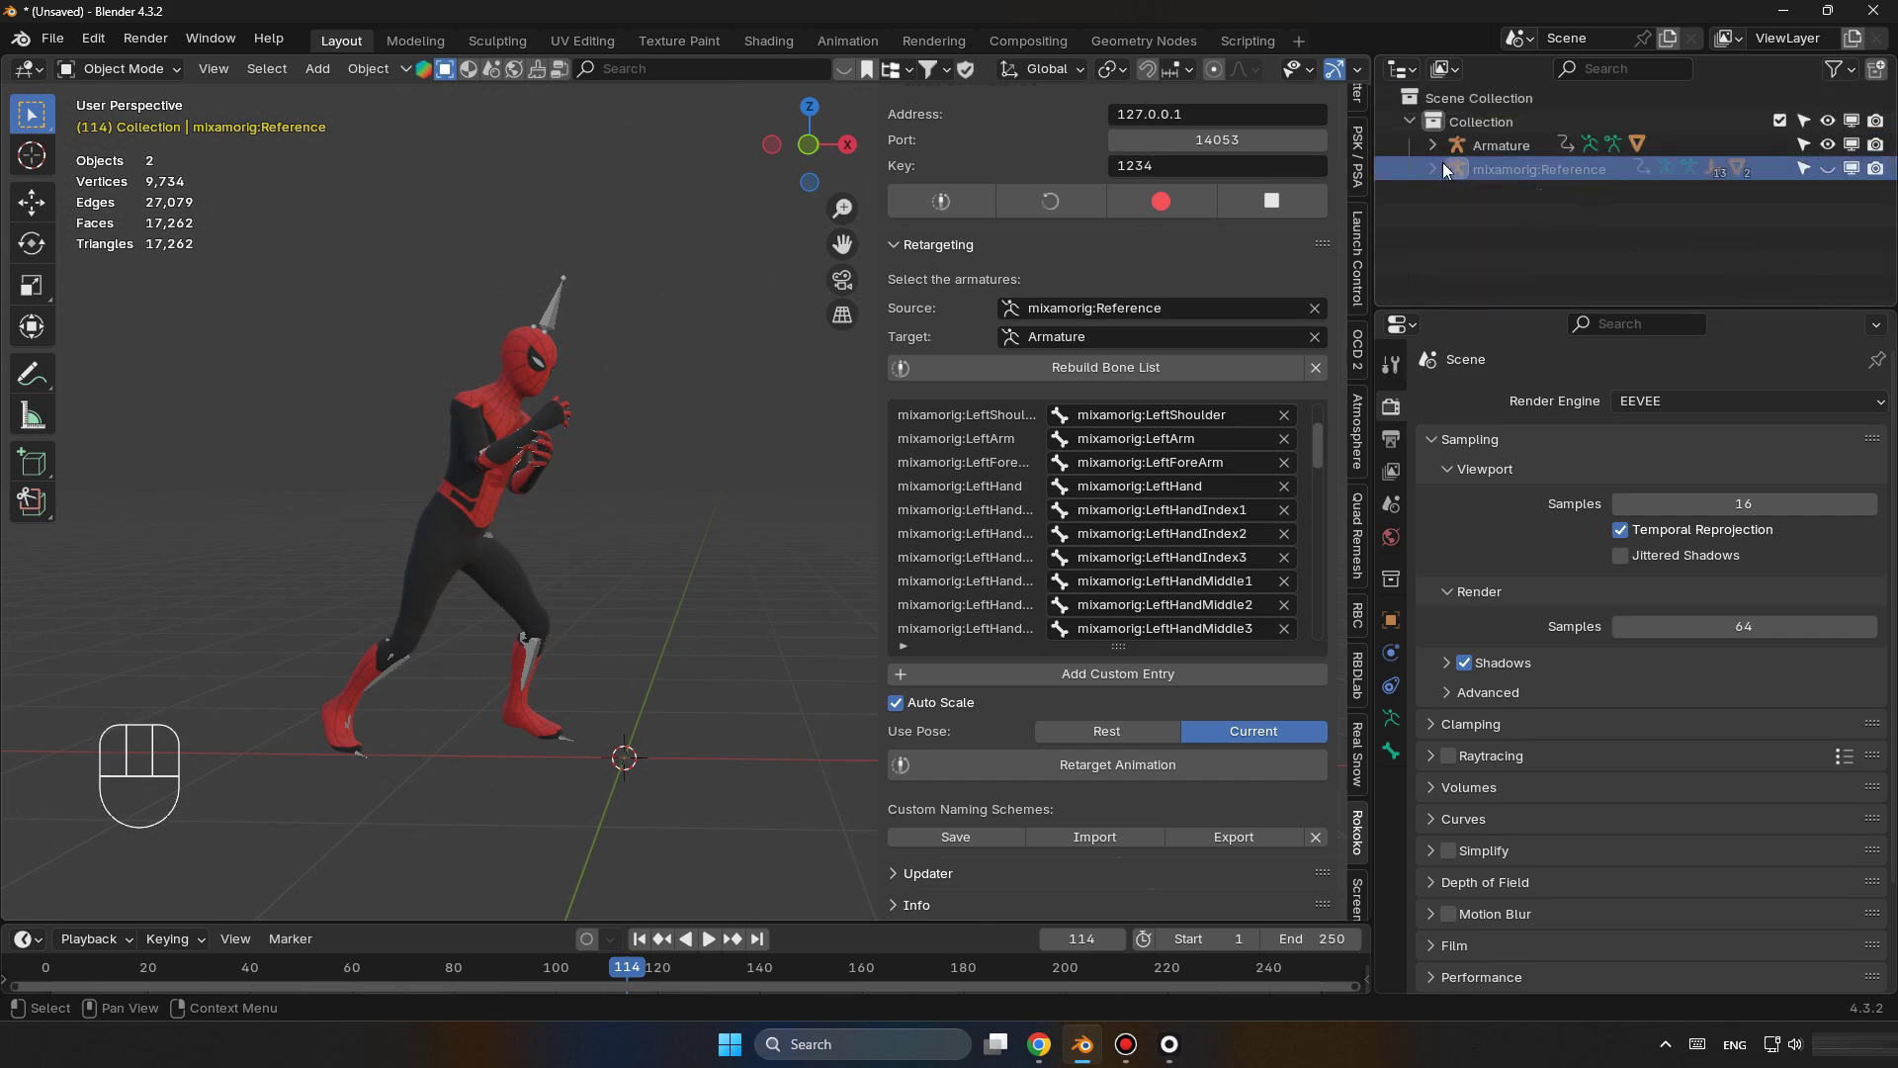
Hide the Armature object so only the Spiderman mesh shows, and play the animation briefly.
click(1826, 145)
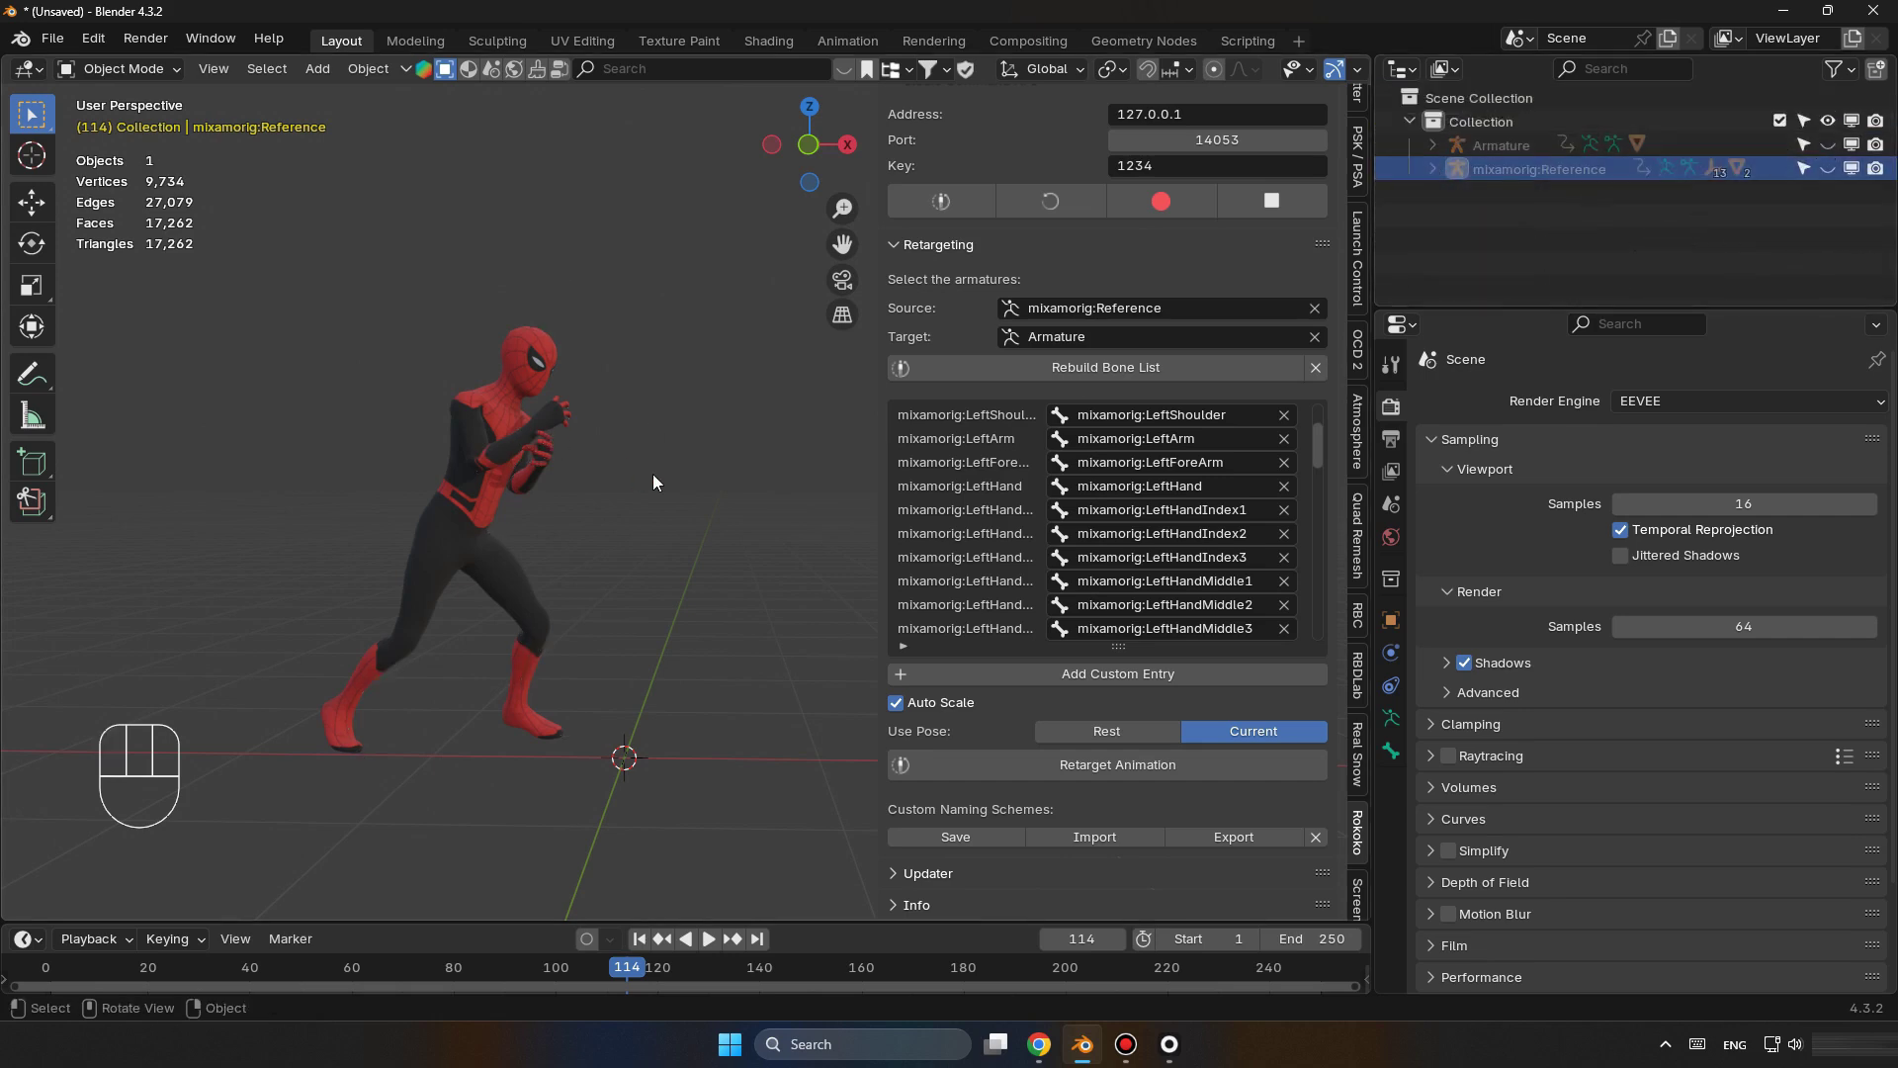
key(space)
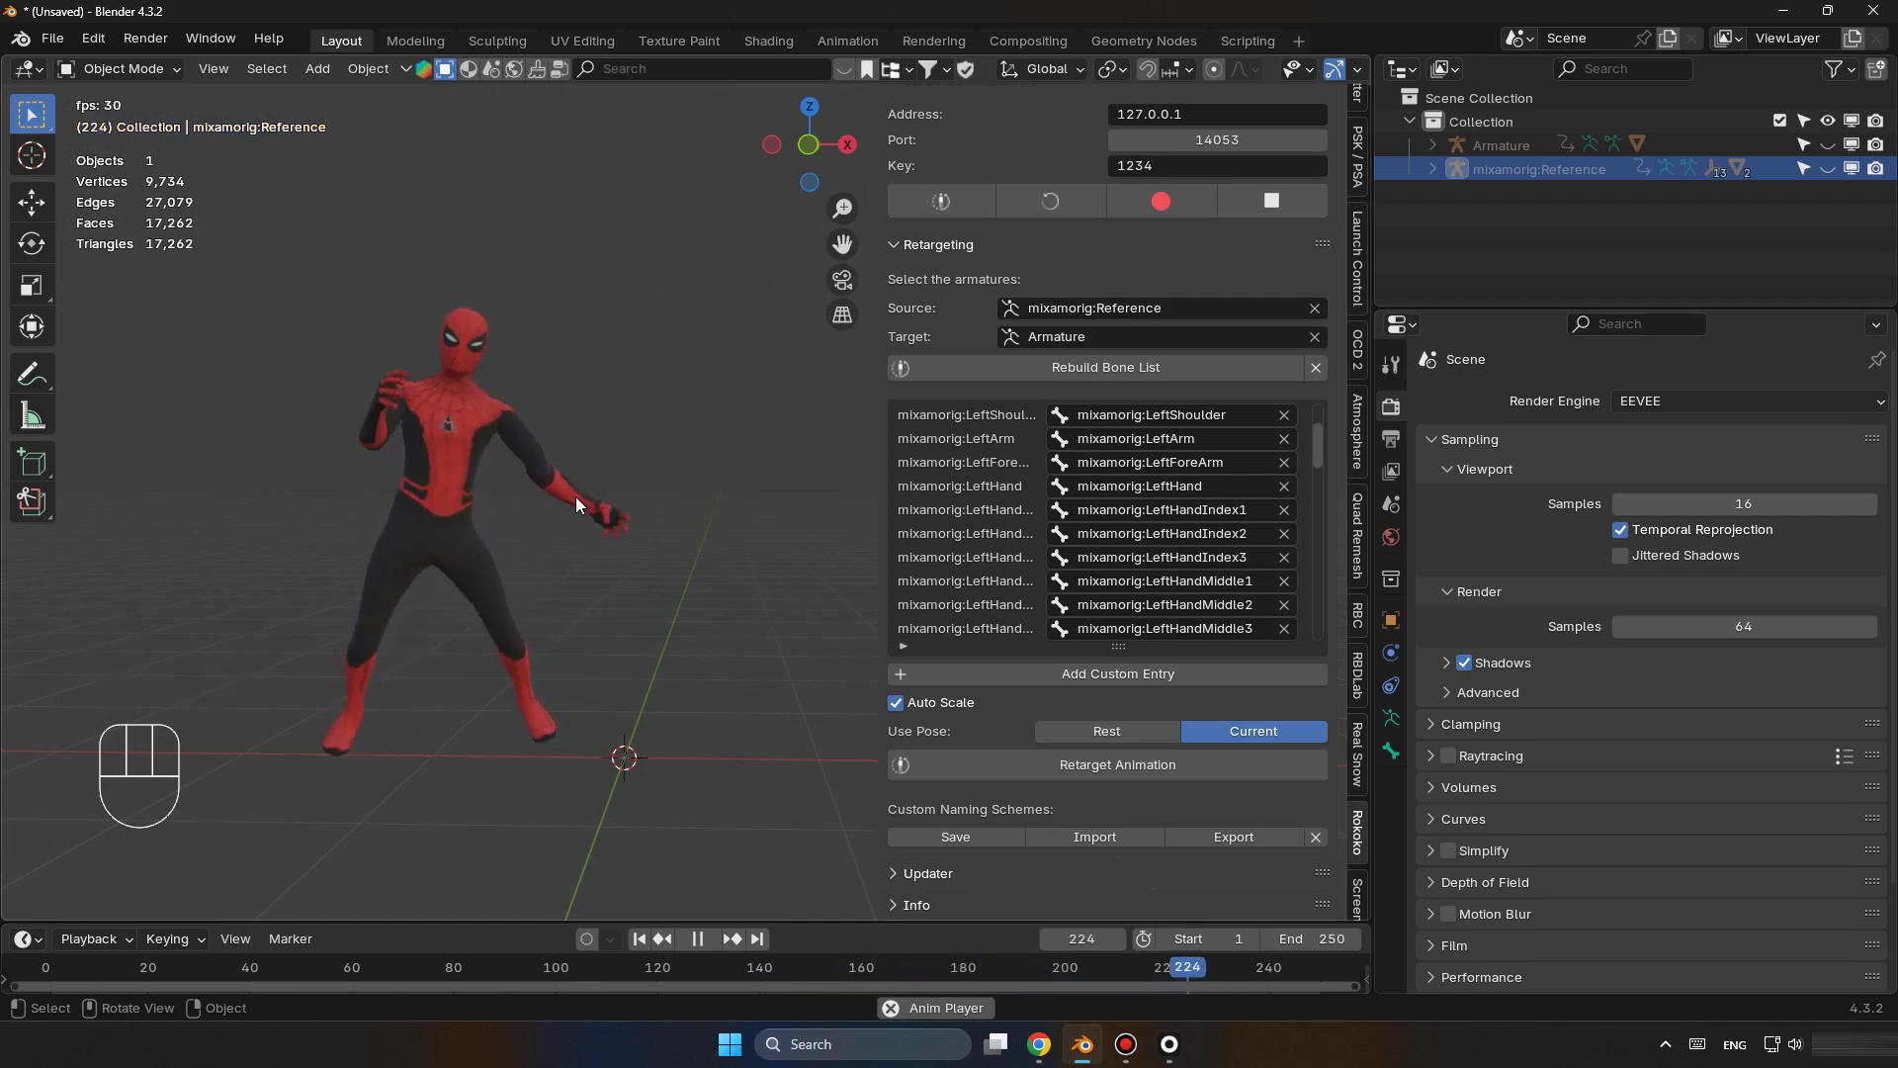
key(space)
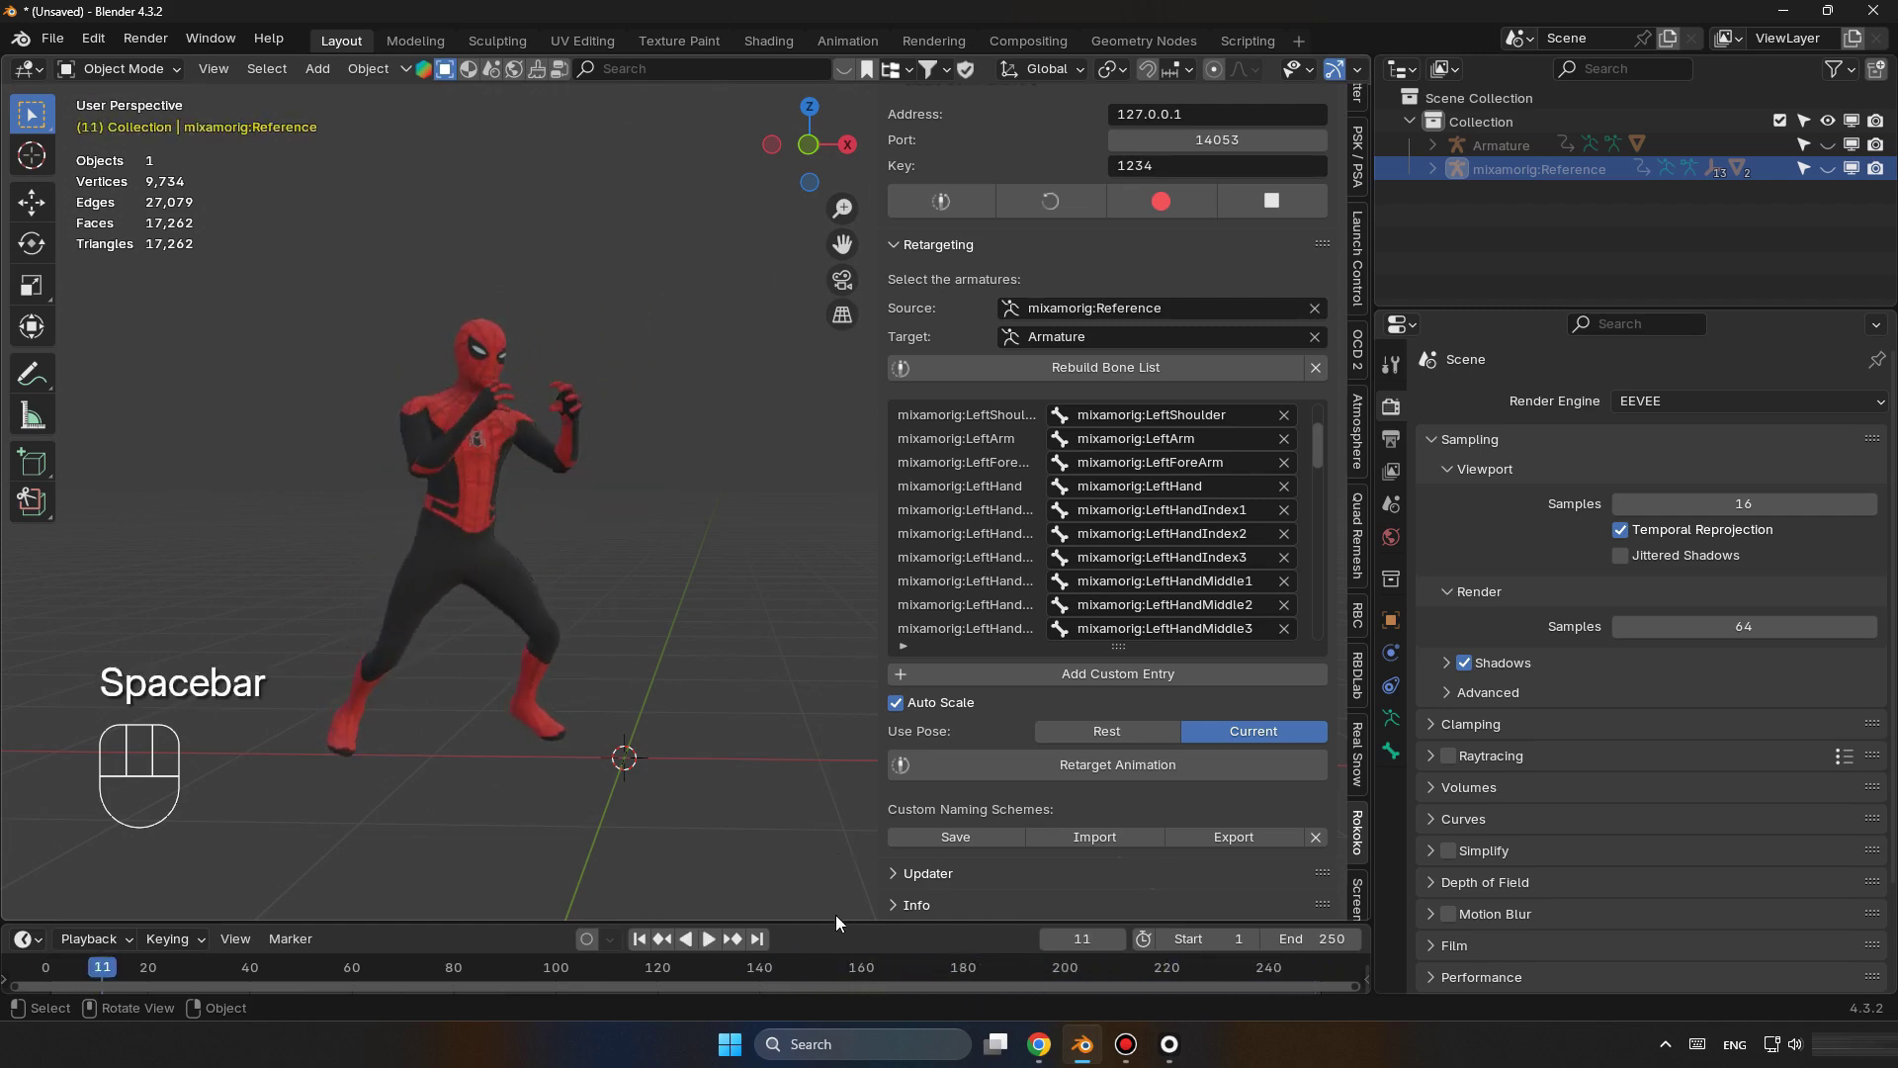
Enlarge the timeline, scrub to the end of the motion at frame 205, and set the scene's end frame to 205.
drag(829, 922, 852, 767)
drag(361, 815, 1091, 817)
click(1344, 780)
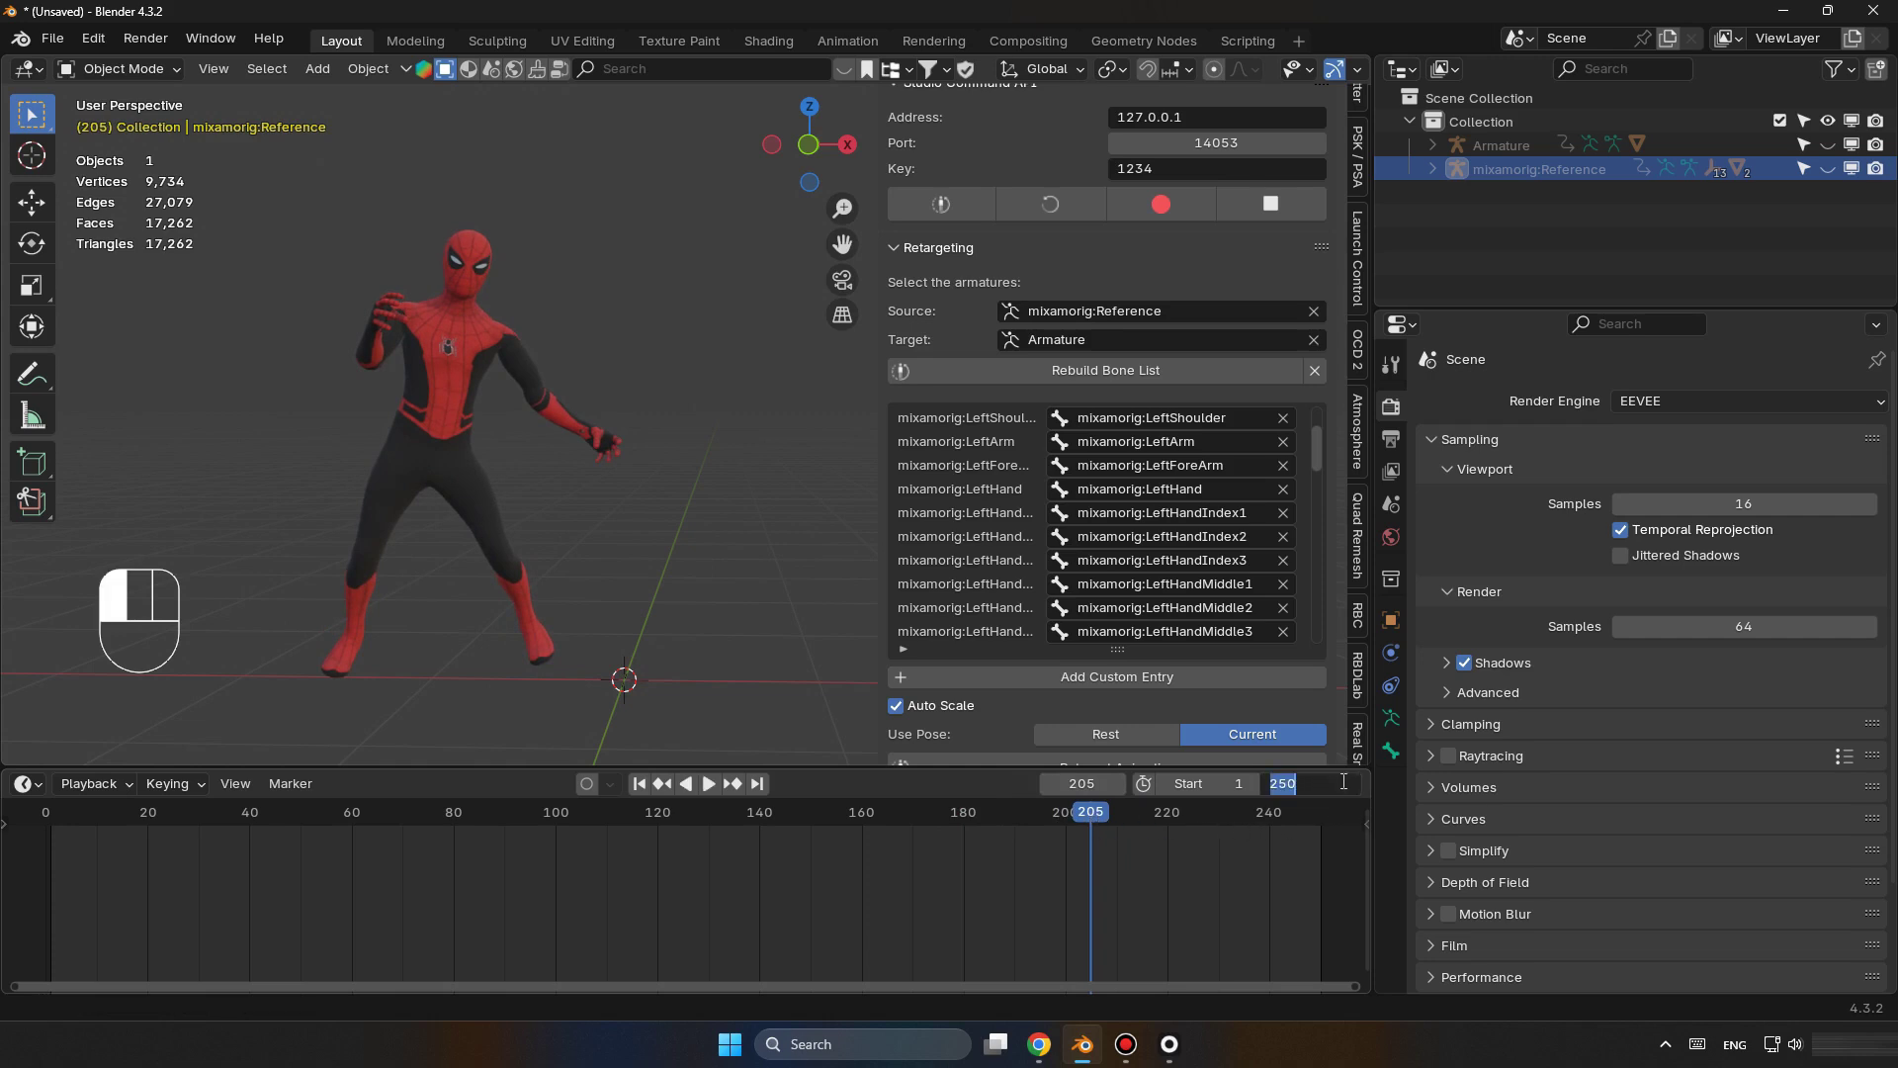
text(205)
key(Return)
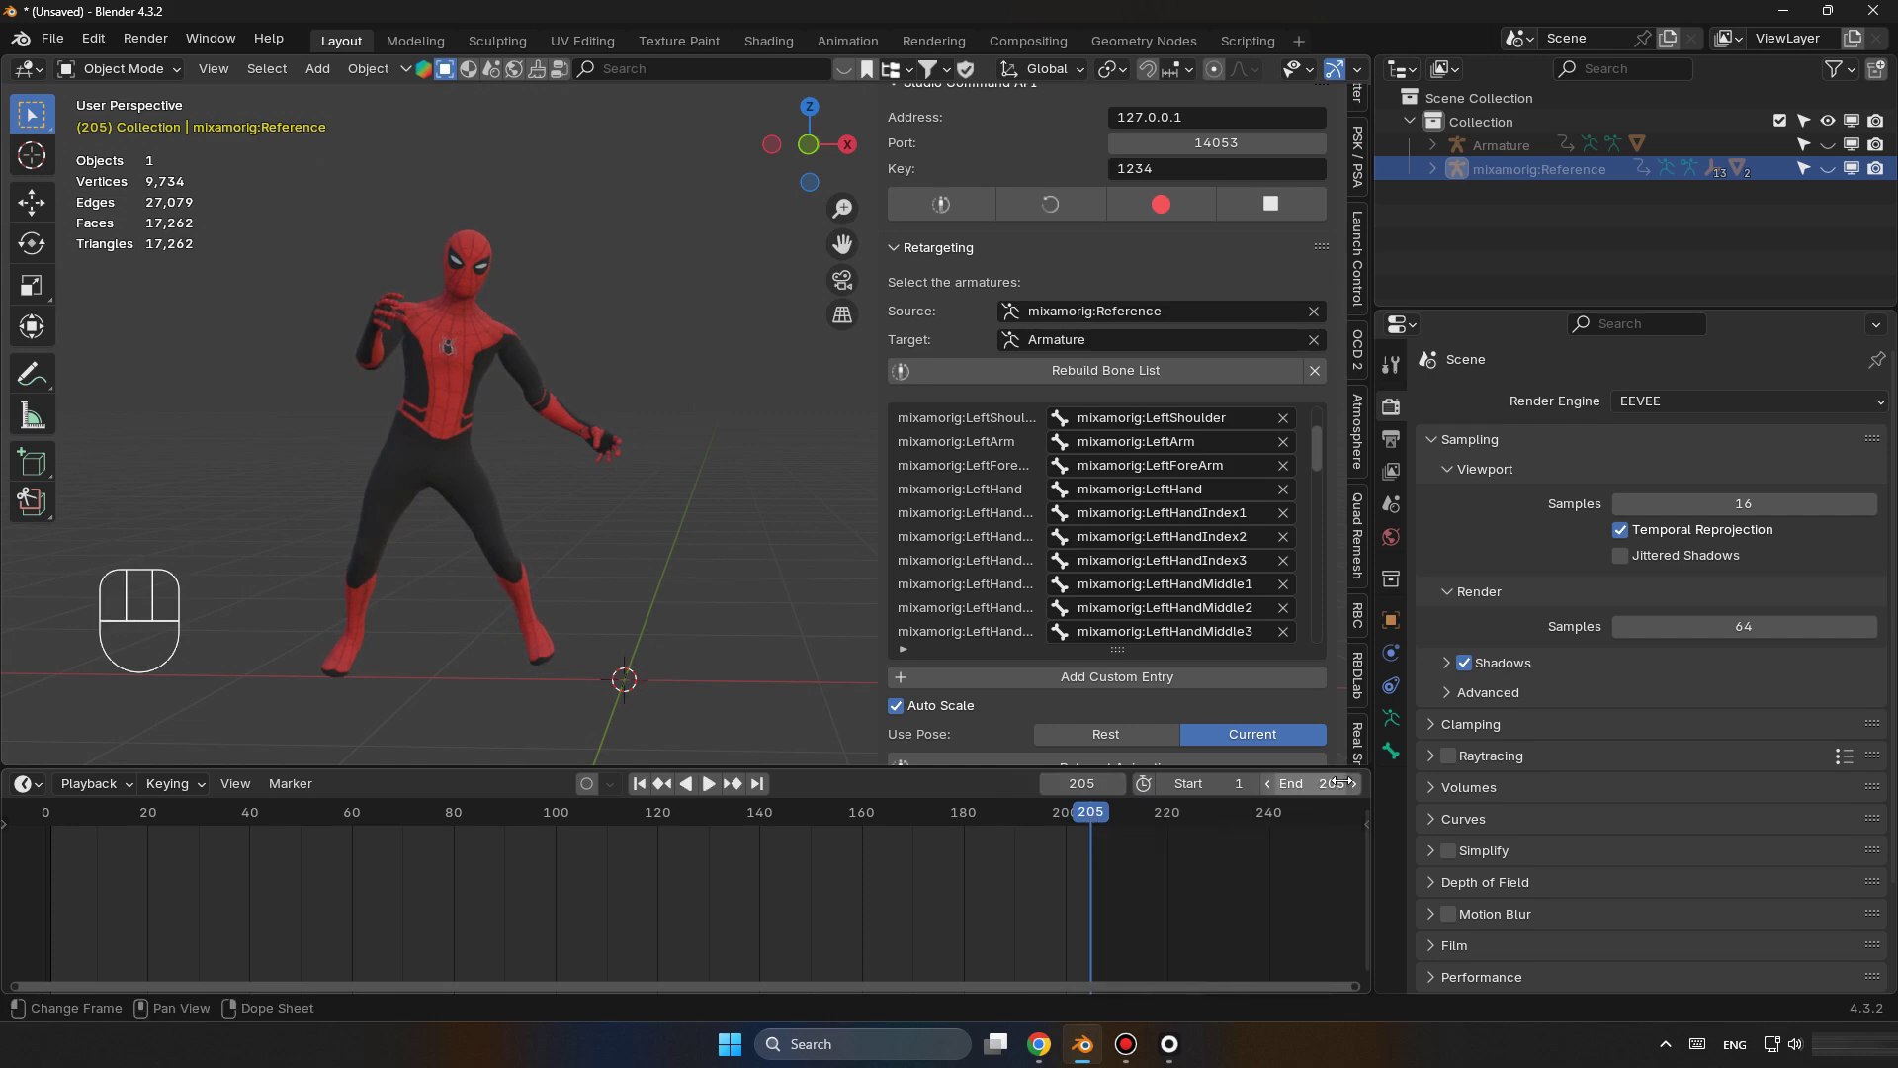
Return to the first frame and step forward to frame 2 to compare the T-pose with the first motion frame.
click(644, 789)
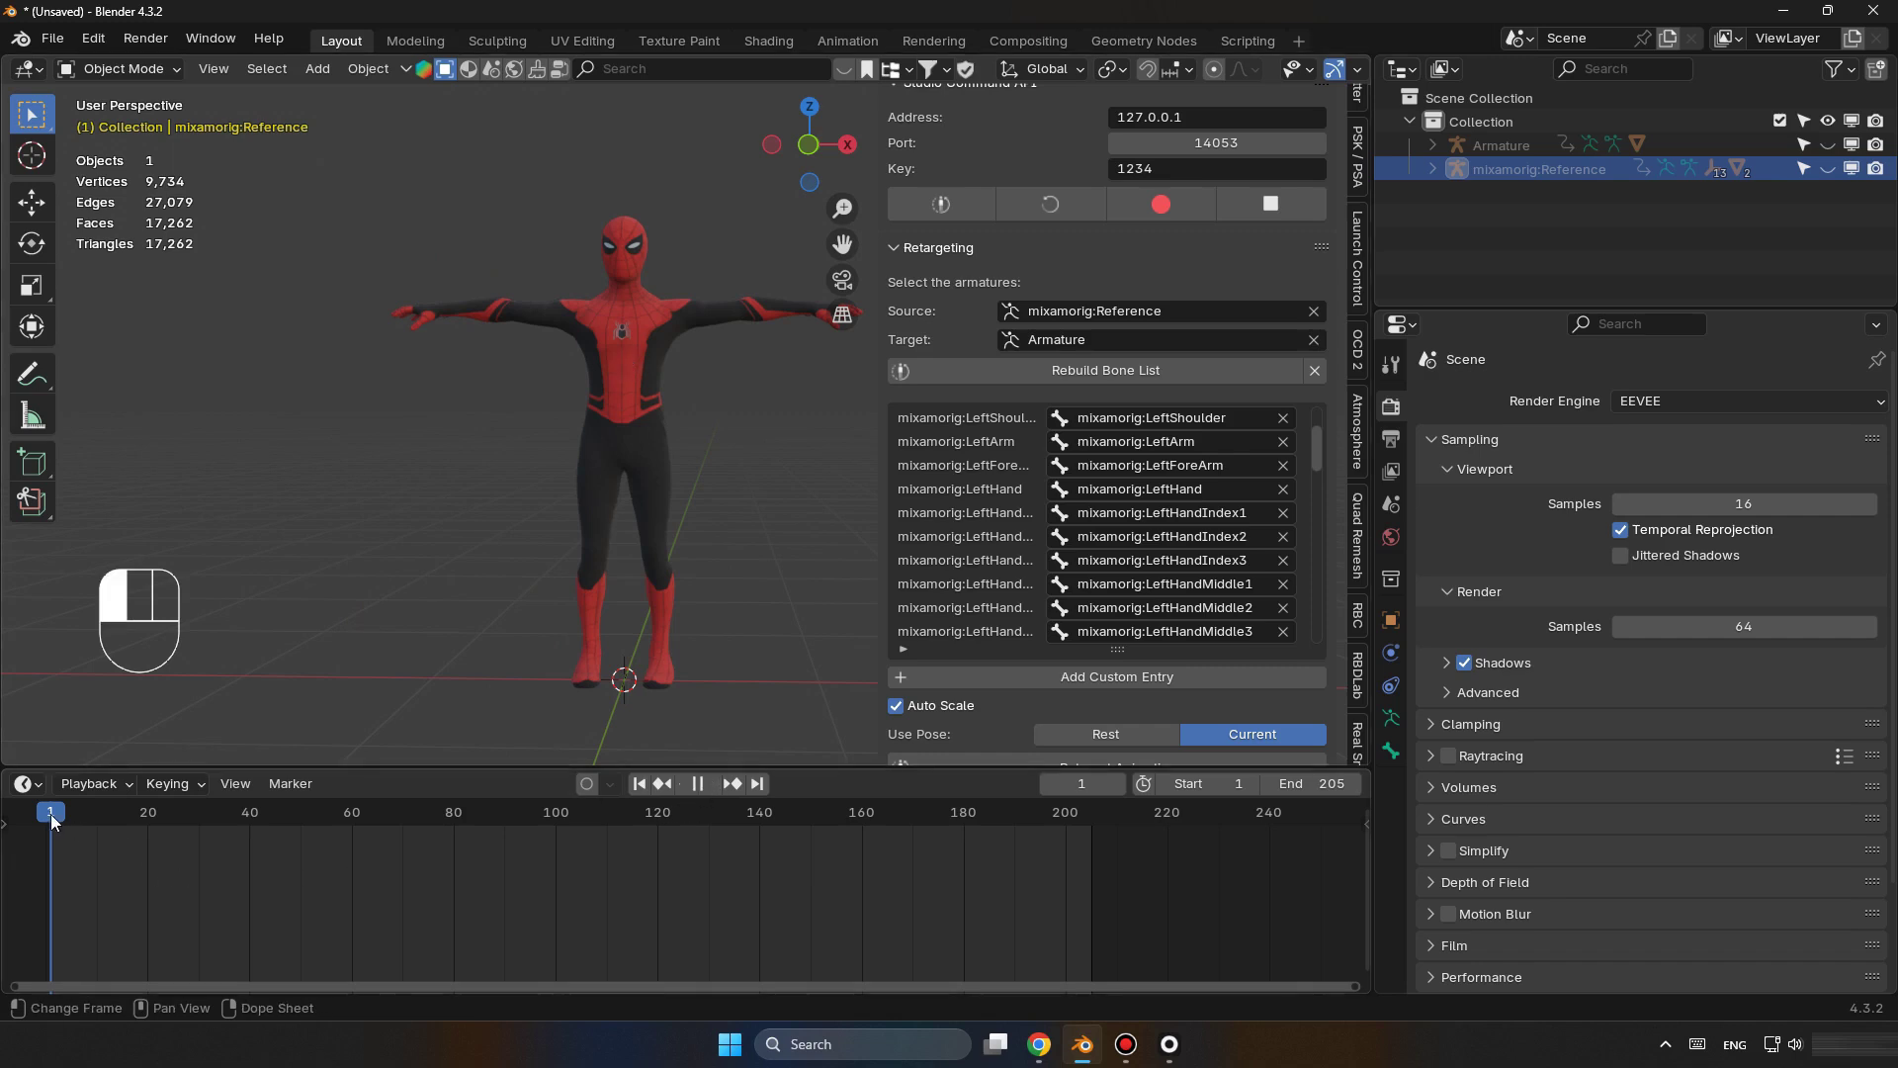
key(Escape)
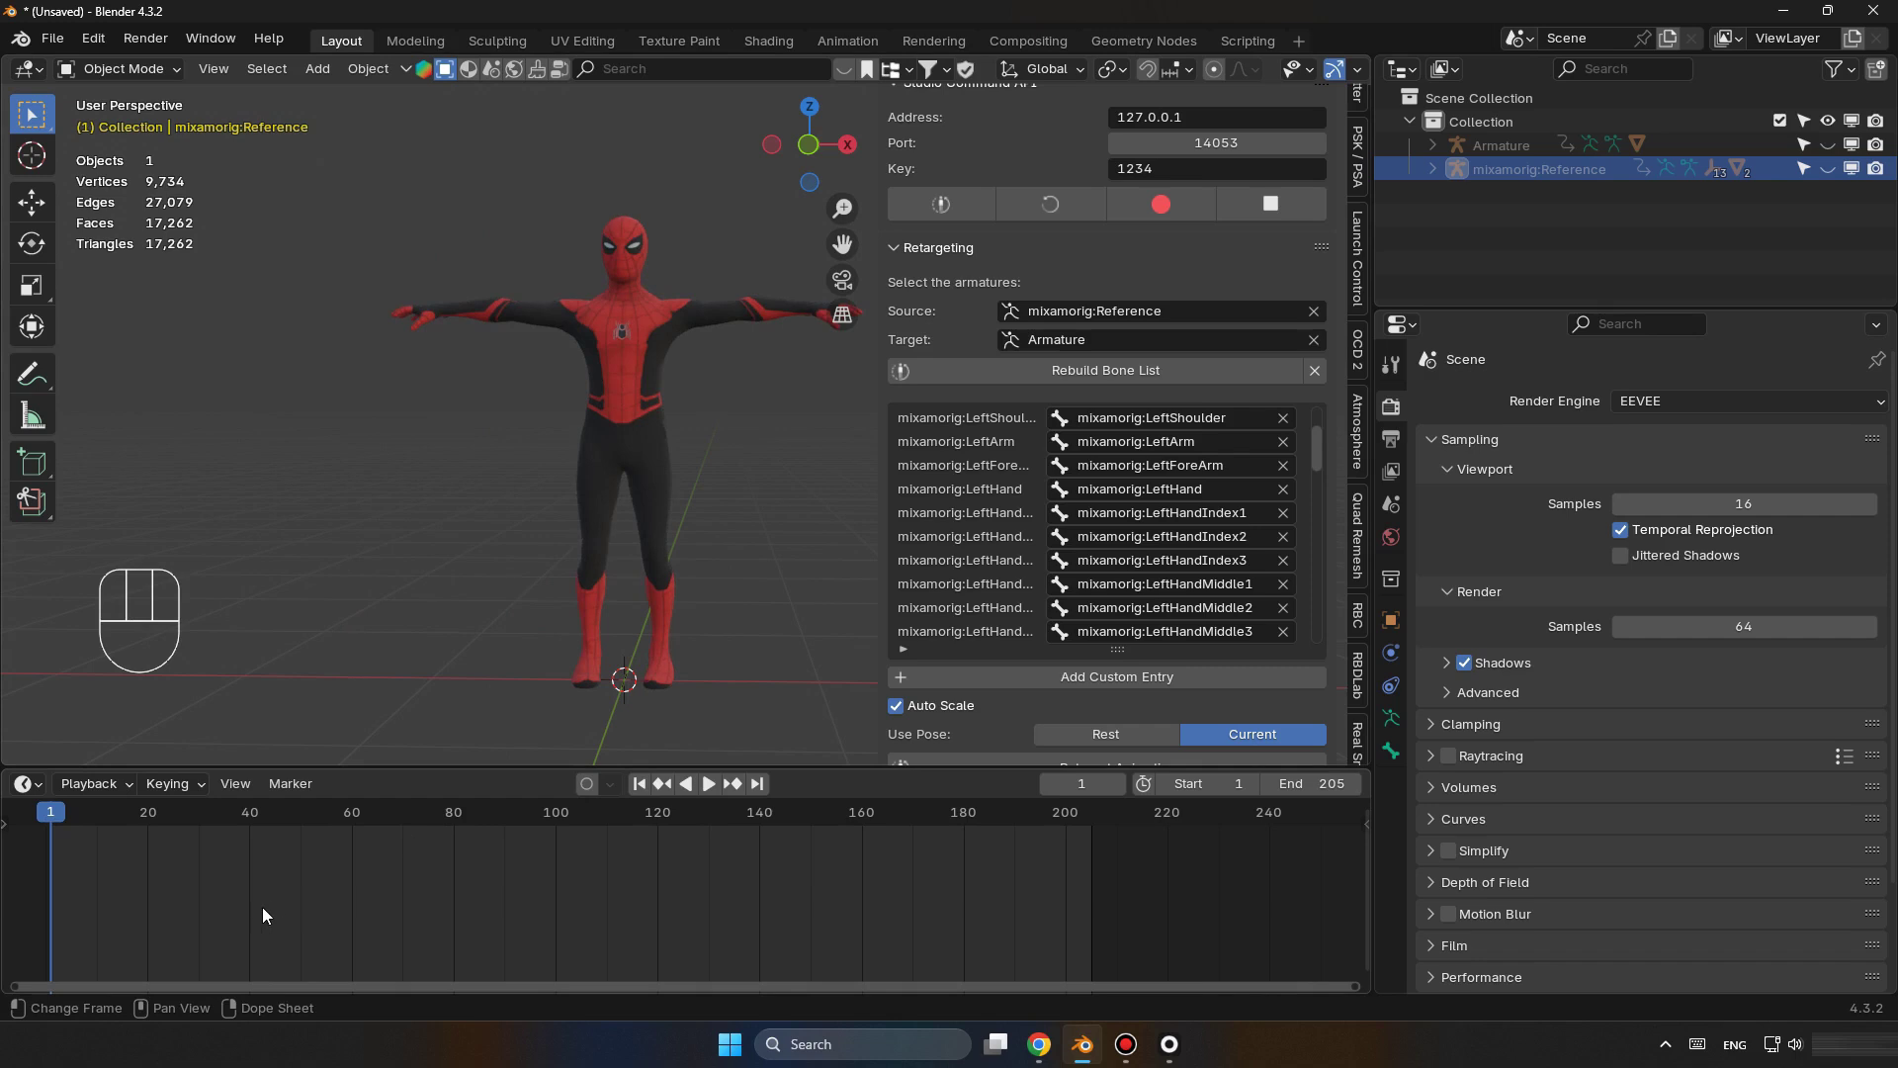
key(Right)
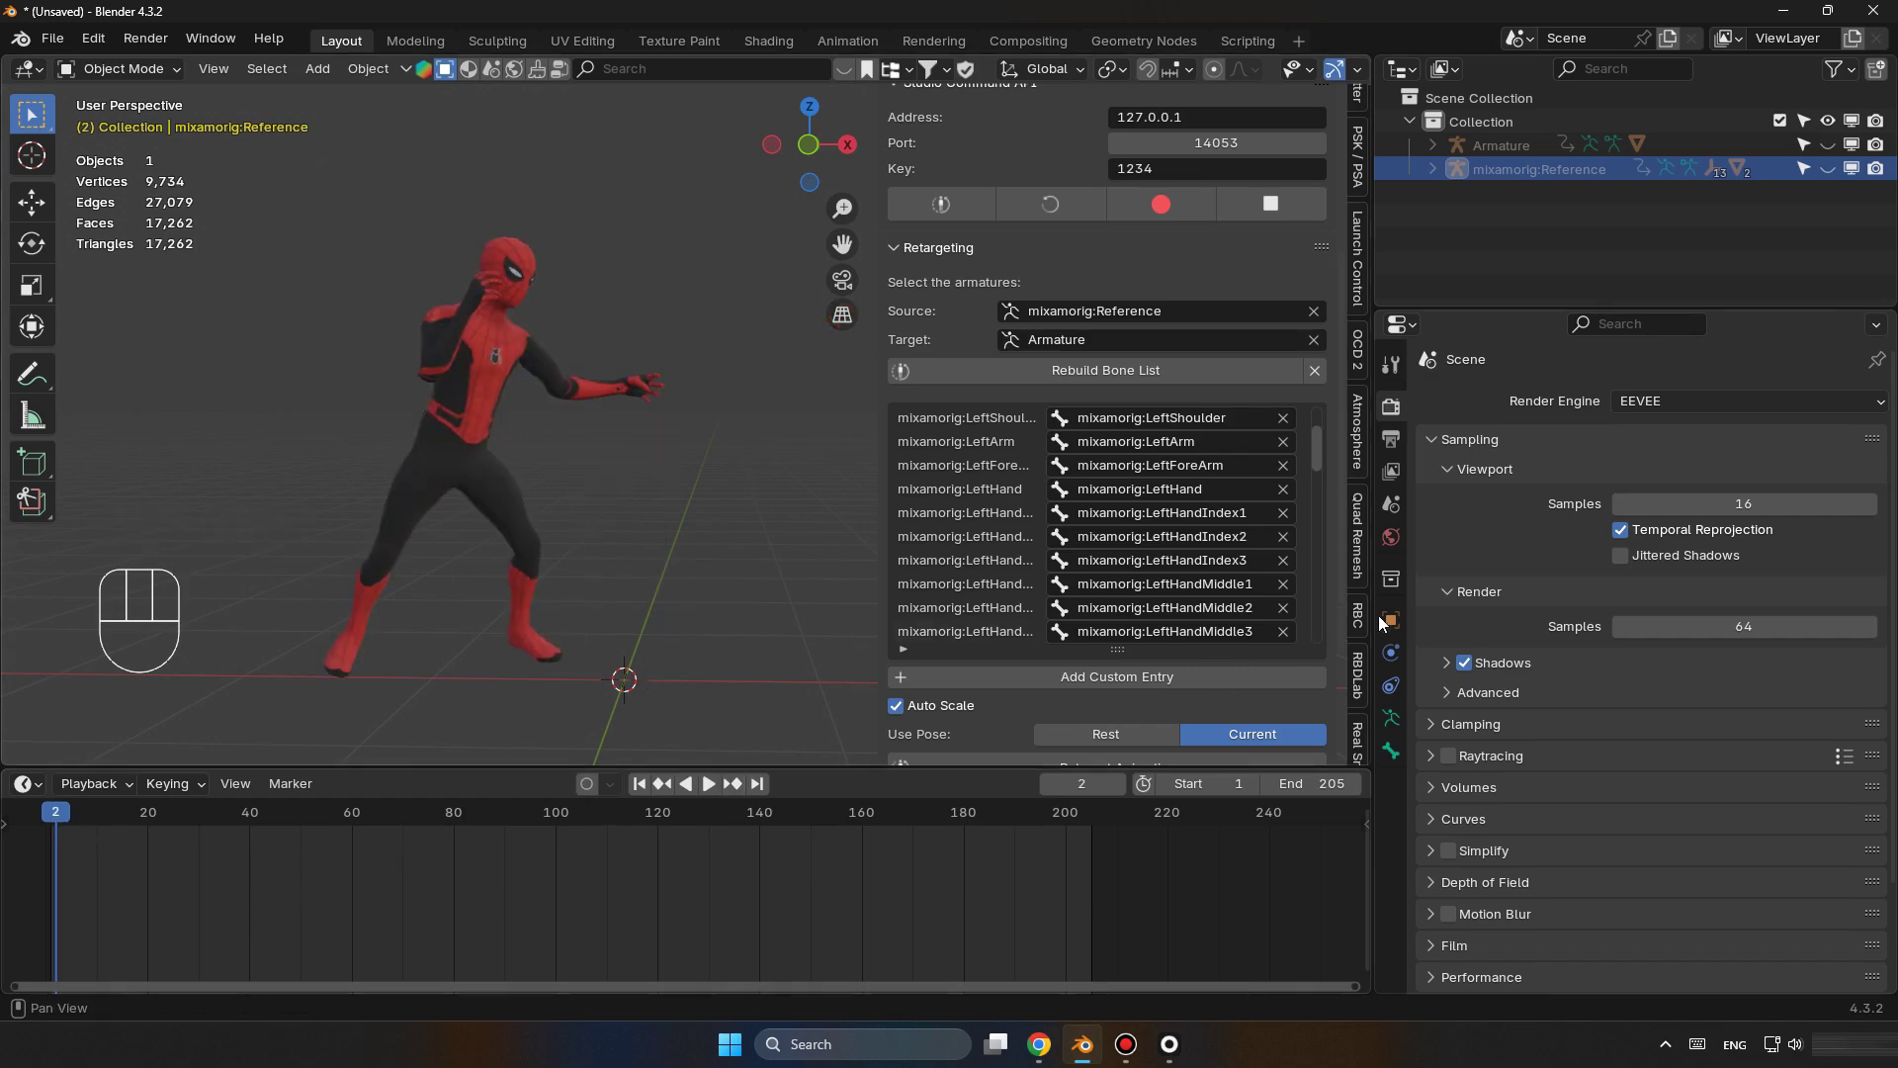
Set the scene's start frame to 2 in the output settings and play the animation from there.
click(1394, 437)
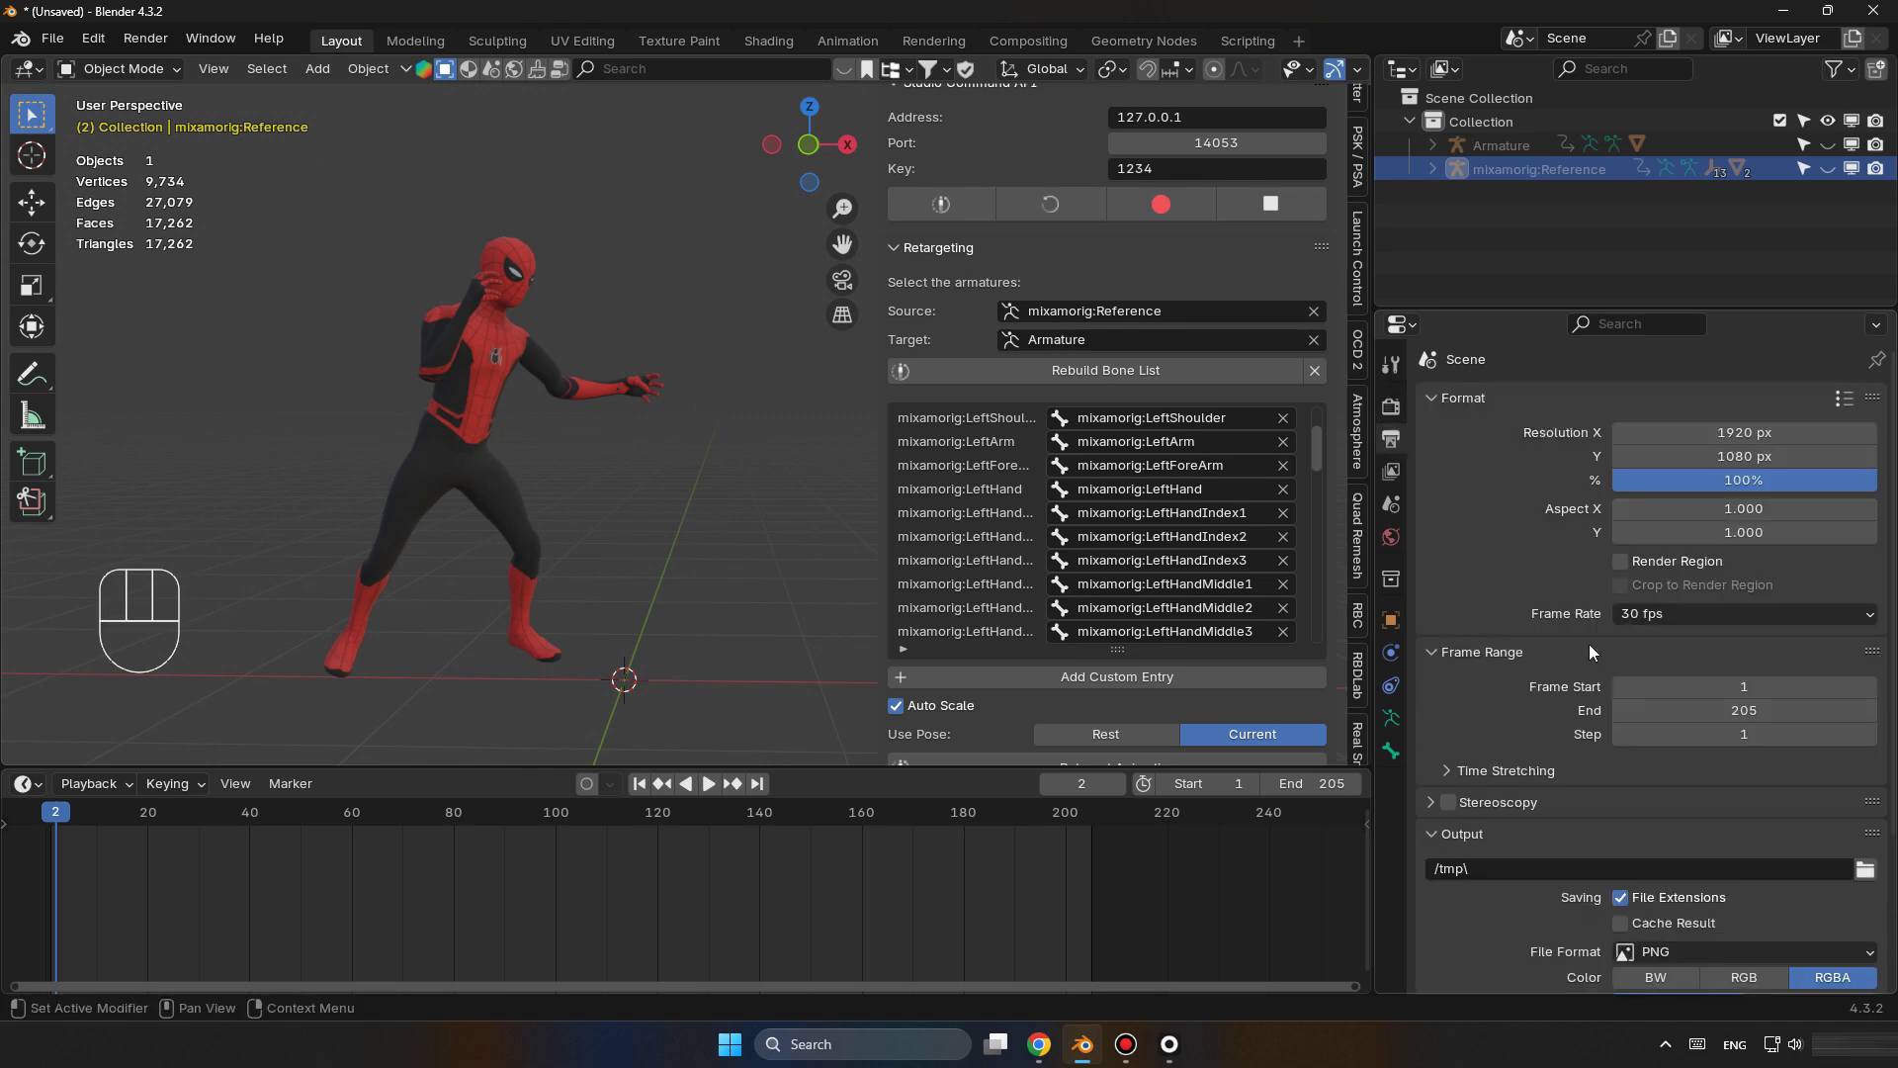
click(1788, 687)
text(2)
key(Return)
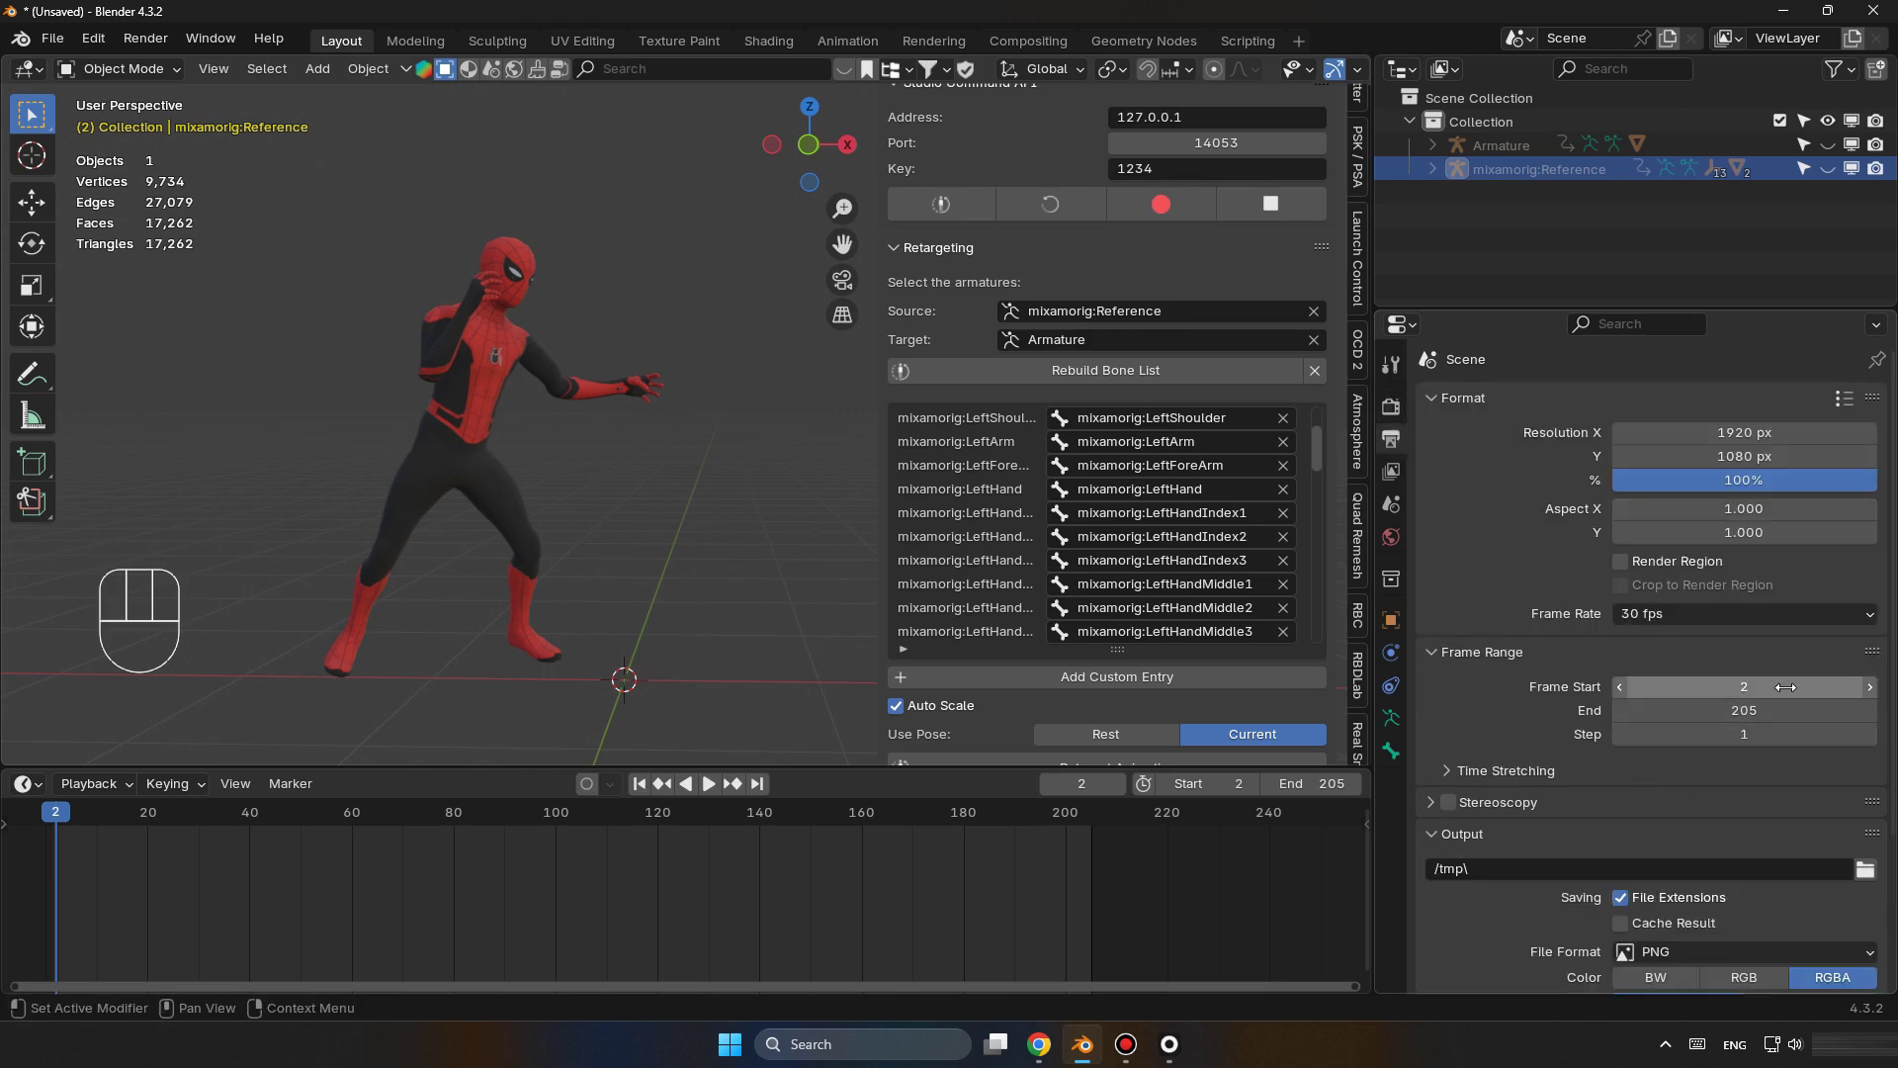
click(711, 783)
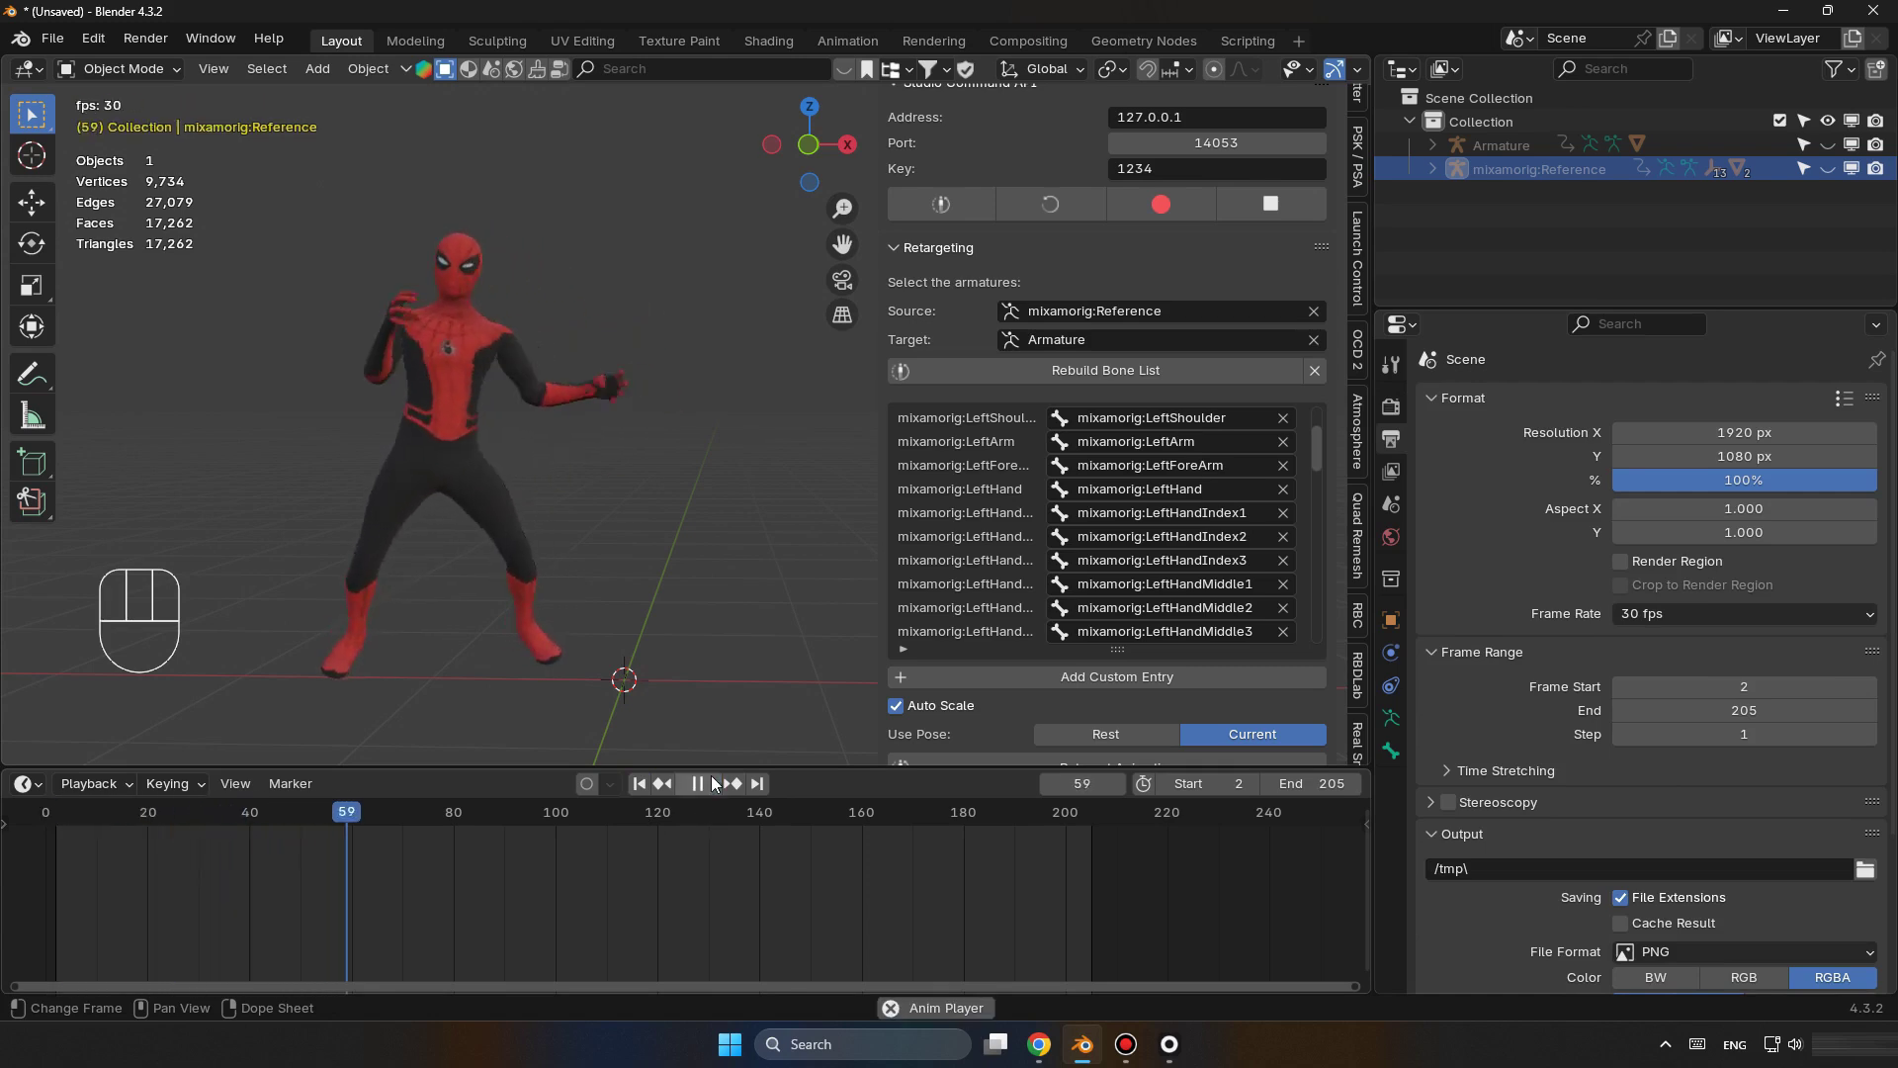
click(712, 783)
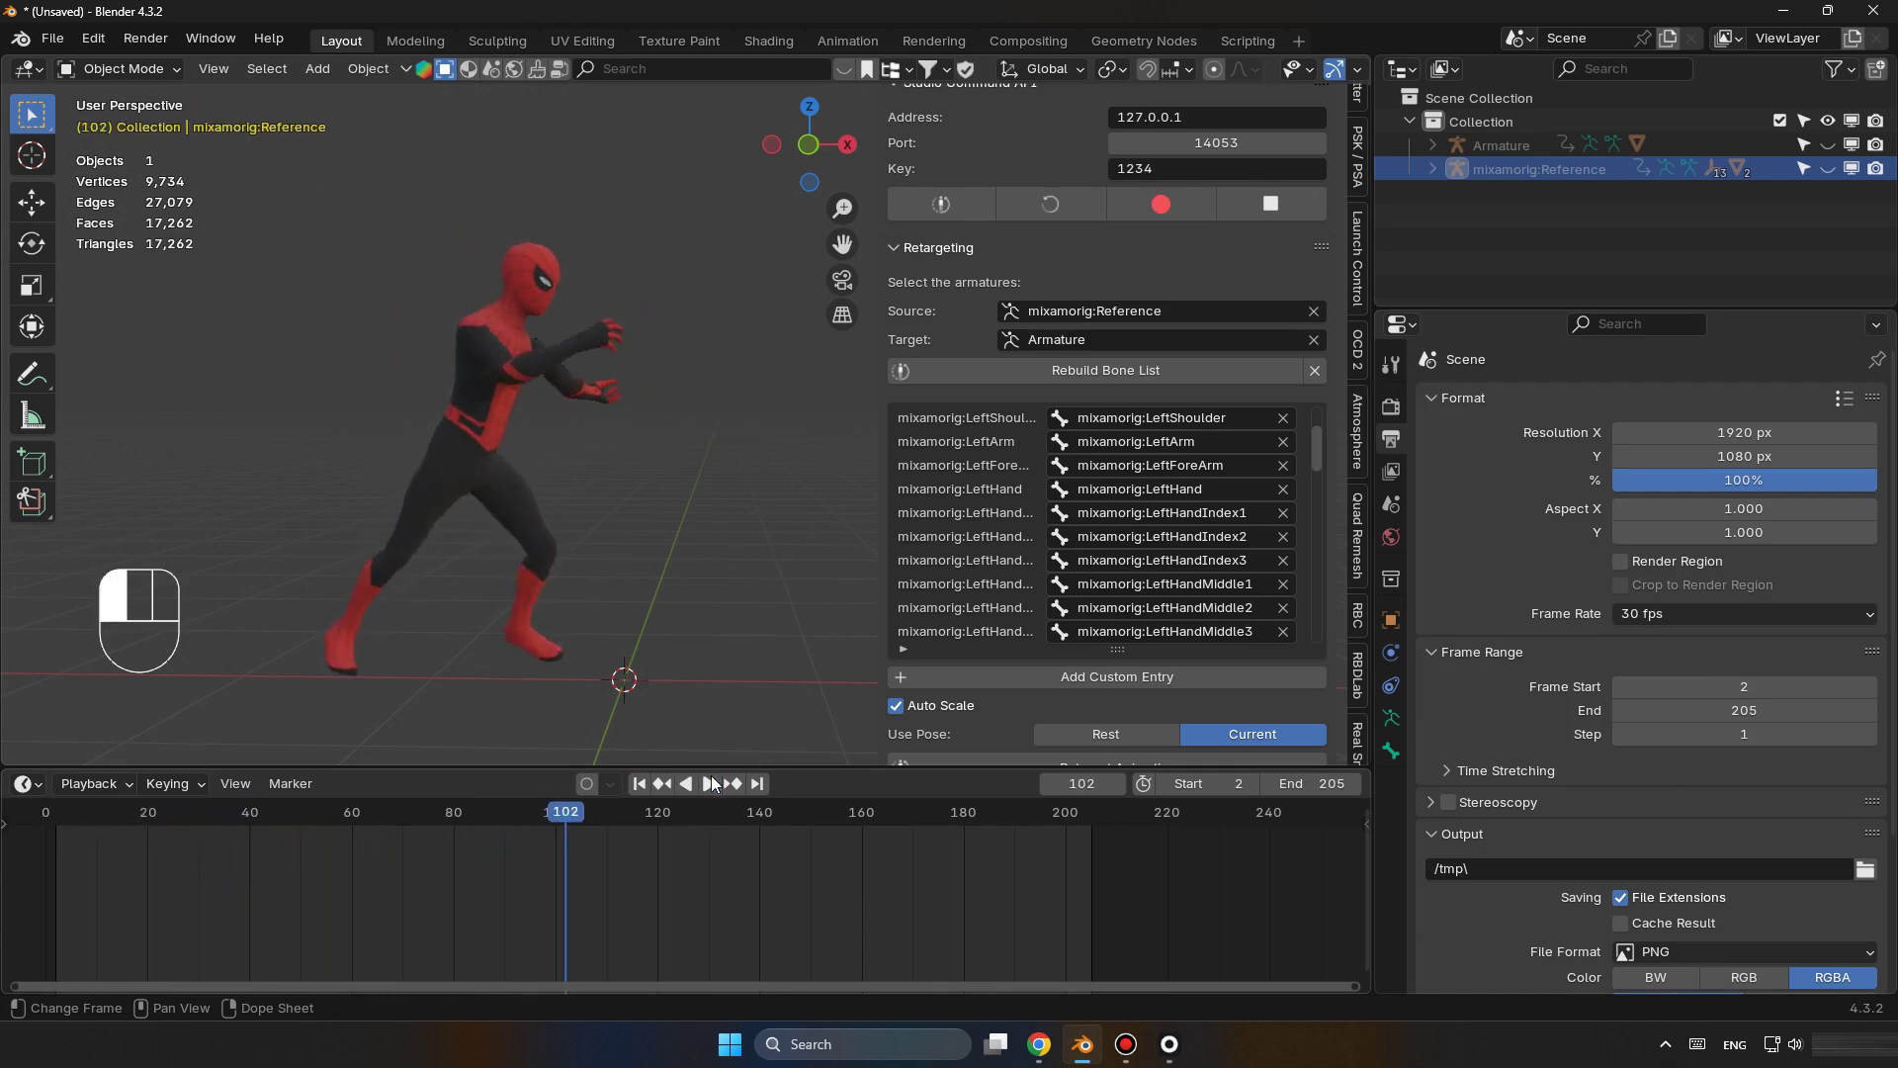
click(645, 787)
Set the scene's start frame back to 1 and return to the first frame.
click(1734, 683)
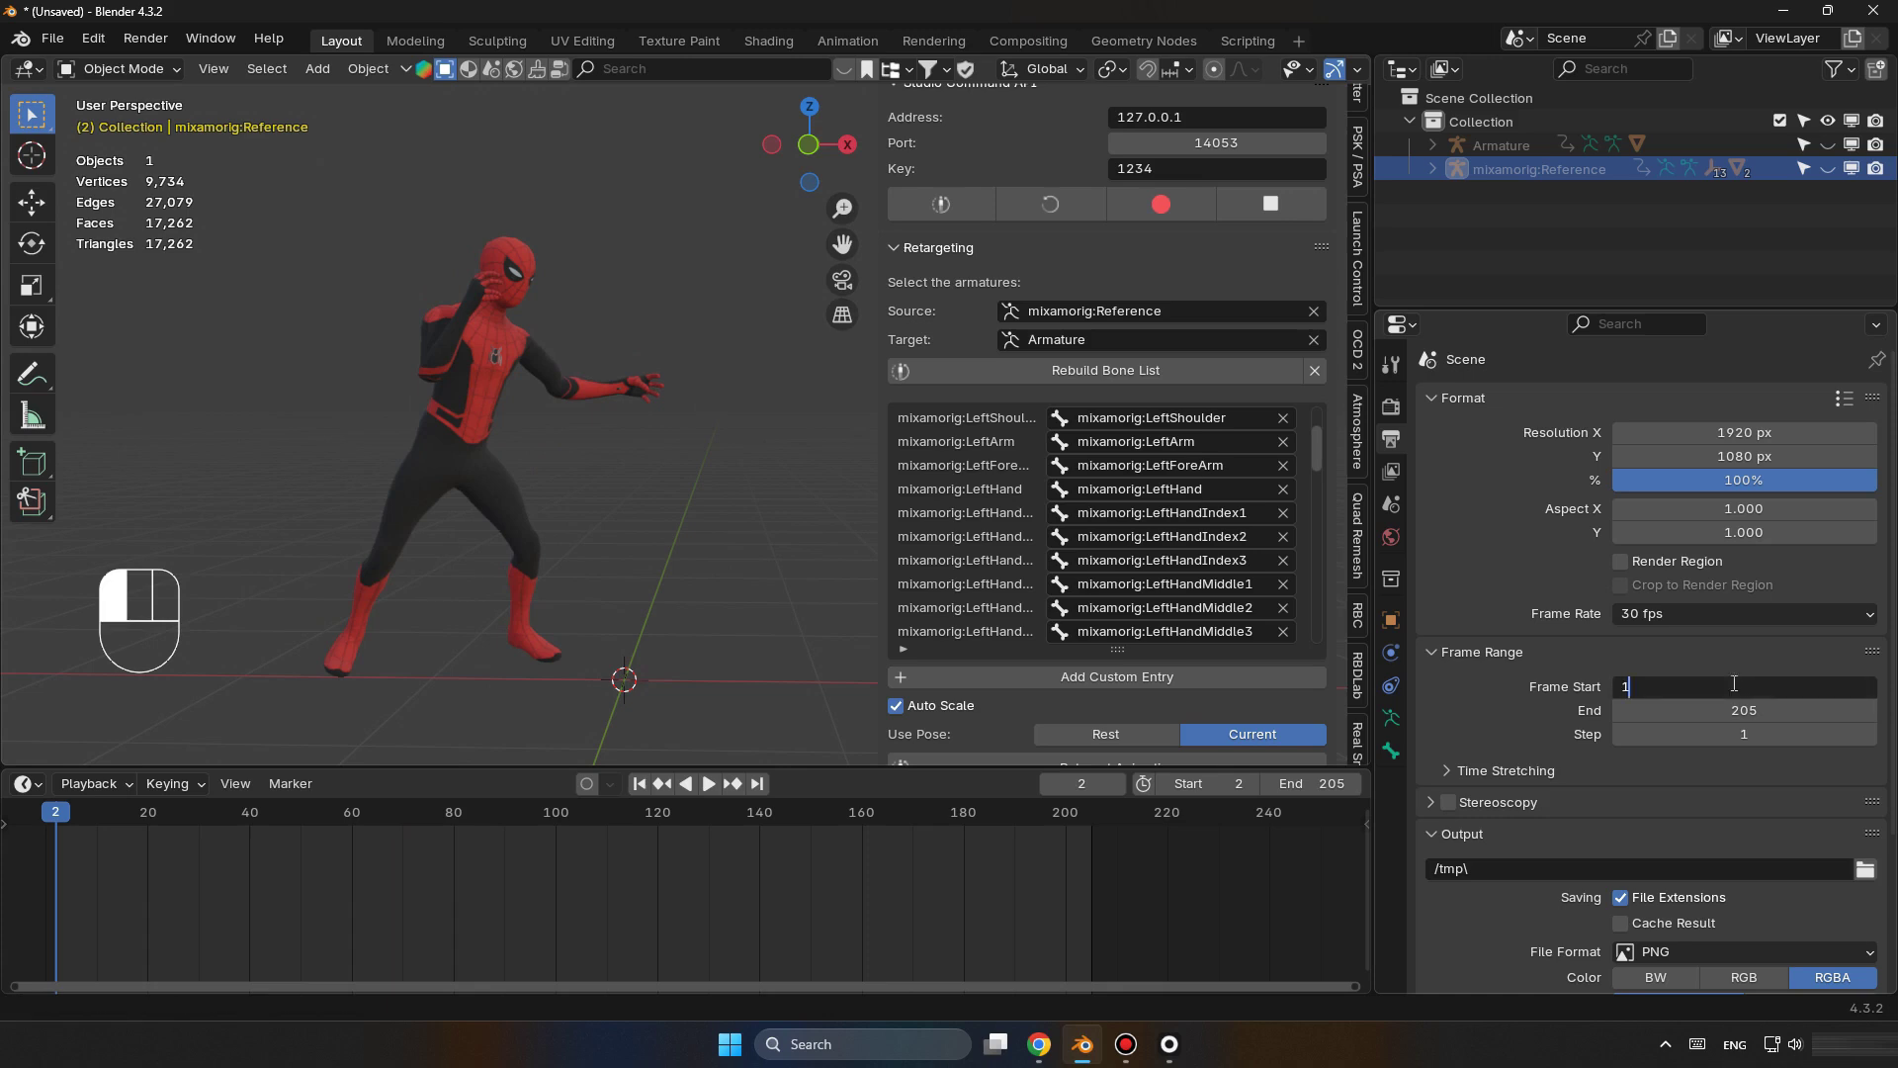
text(1)
key(Return)
click(639, 783)
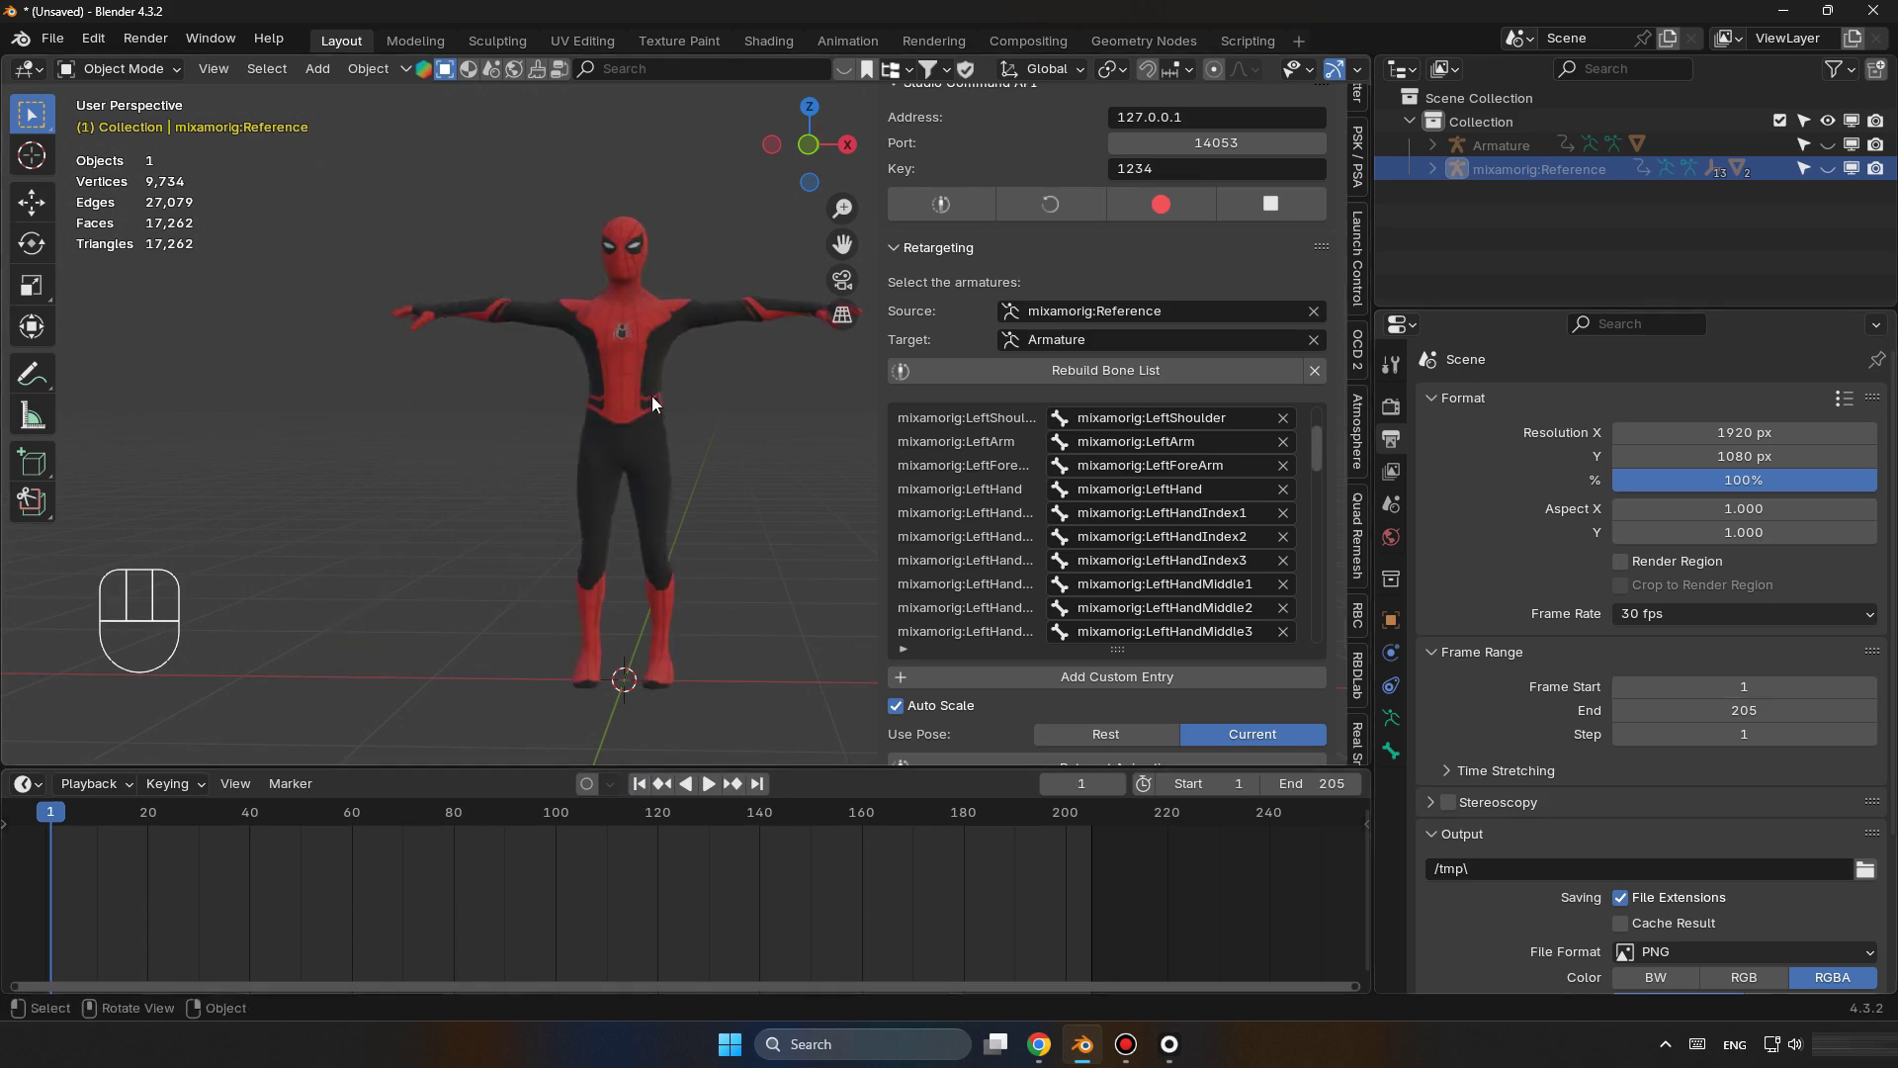
Switch the timeline area to the Nonlinear Animation editor and enlarge it.
click(26, 783)
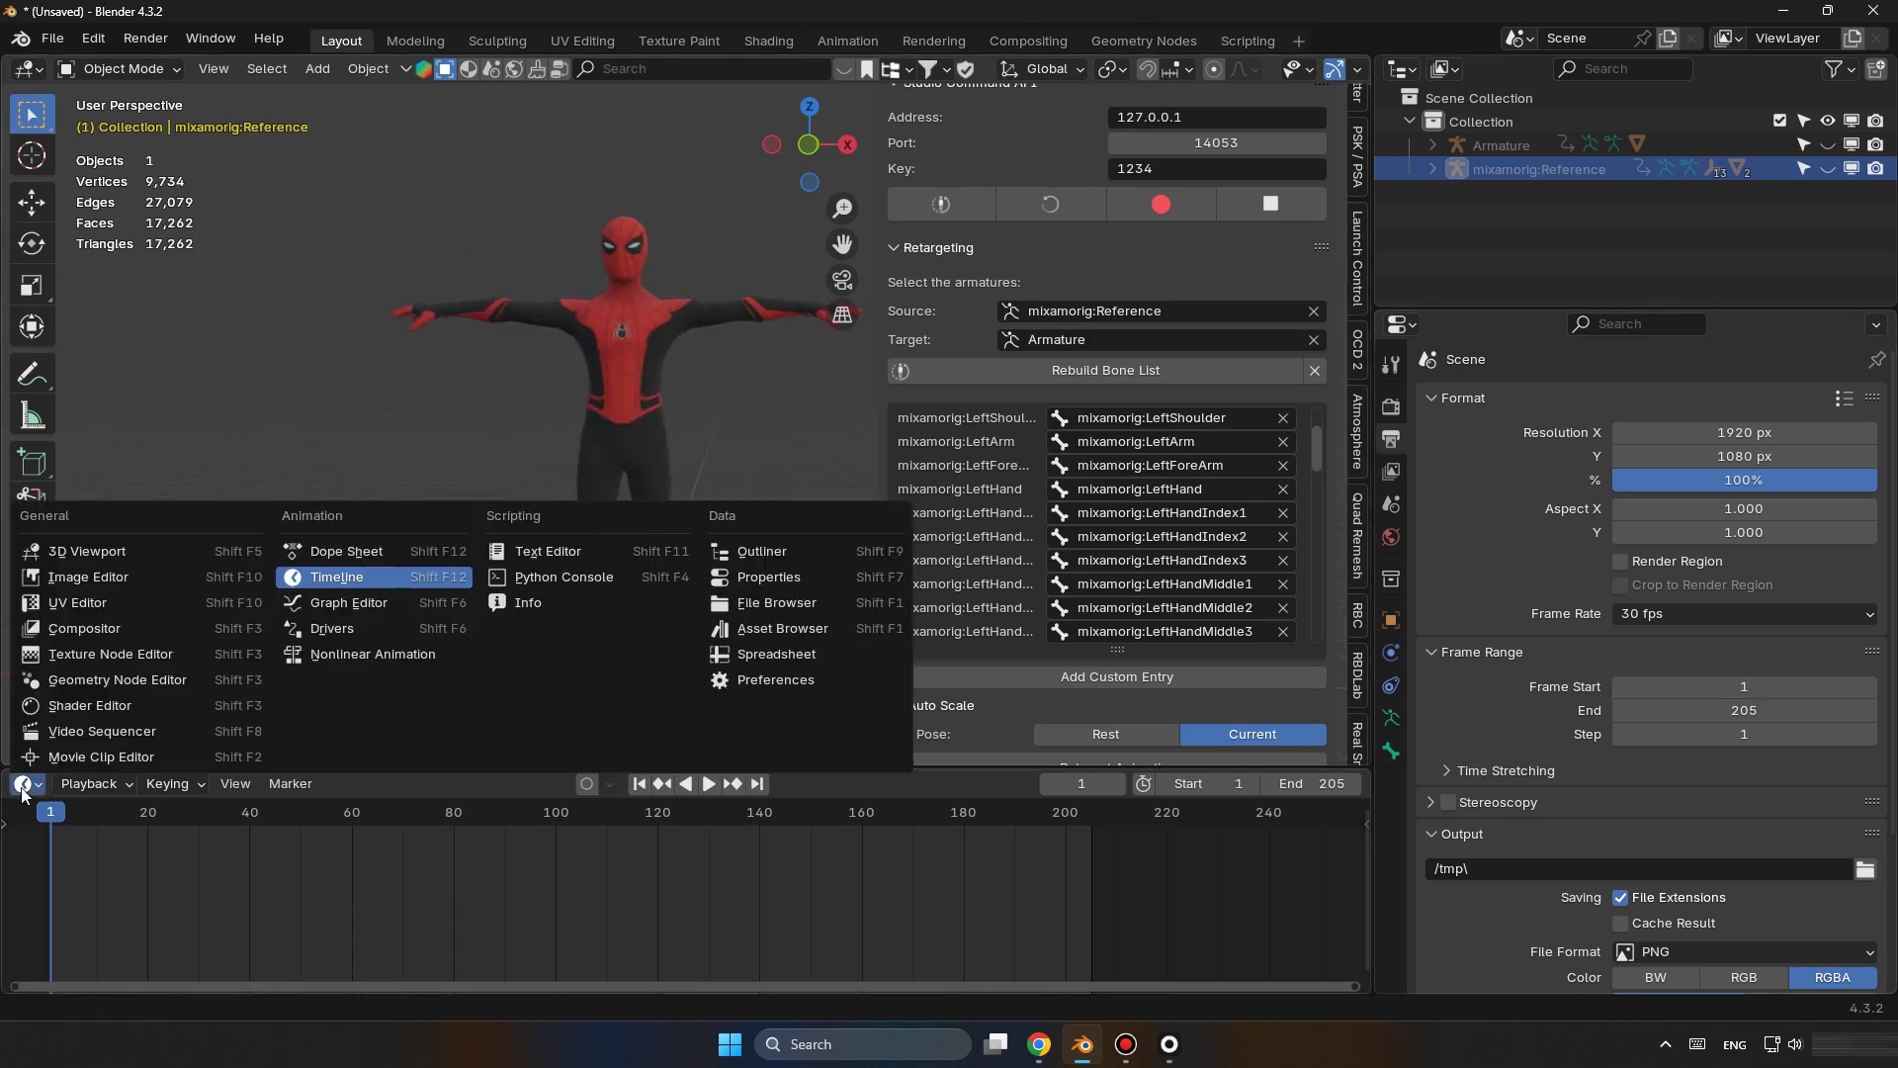
click(365, 645)
drag(413, 767, 455, 546)
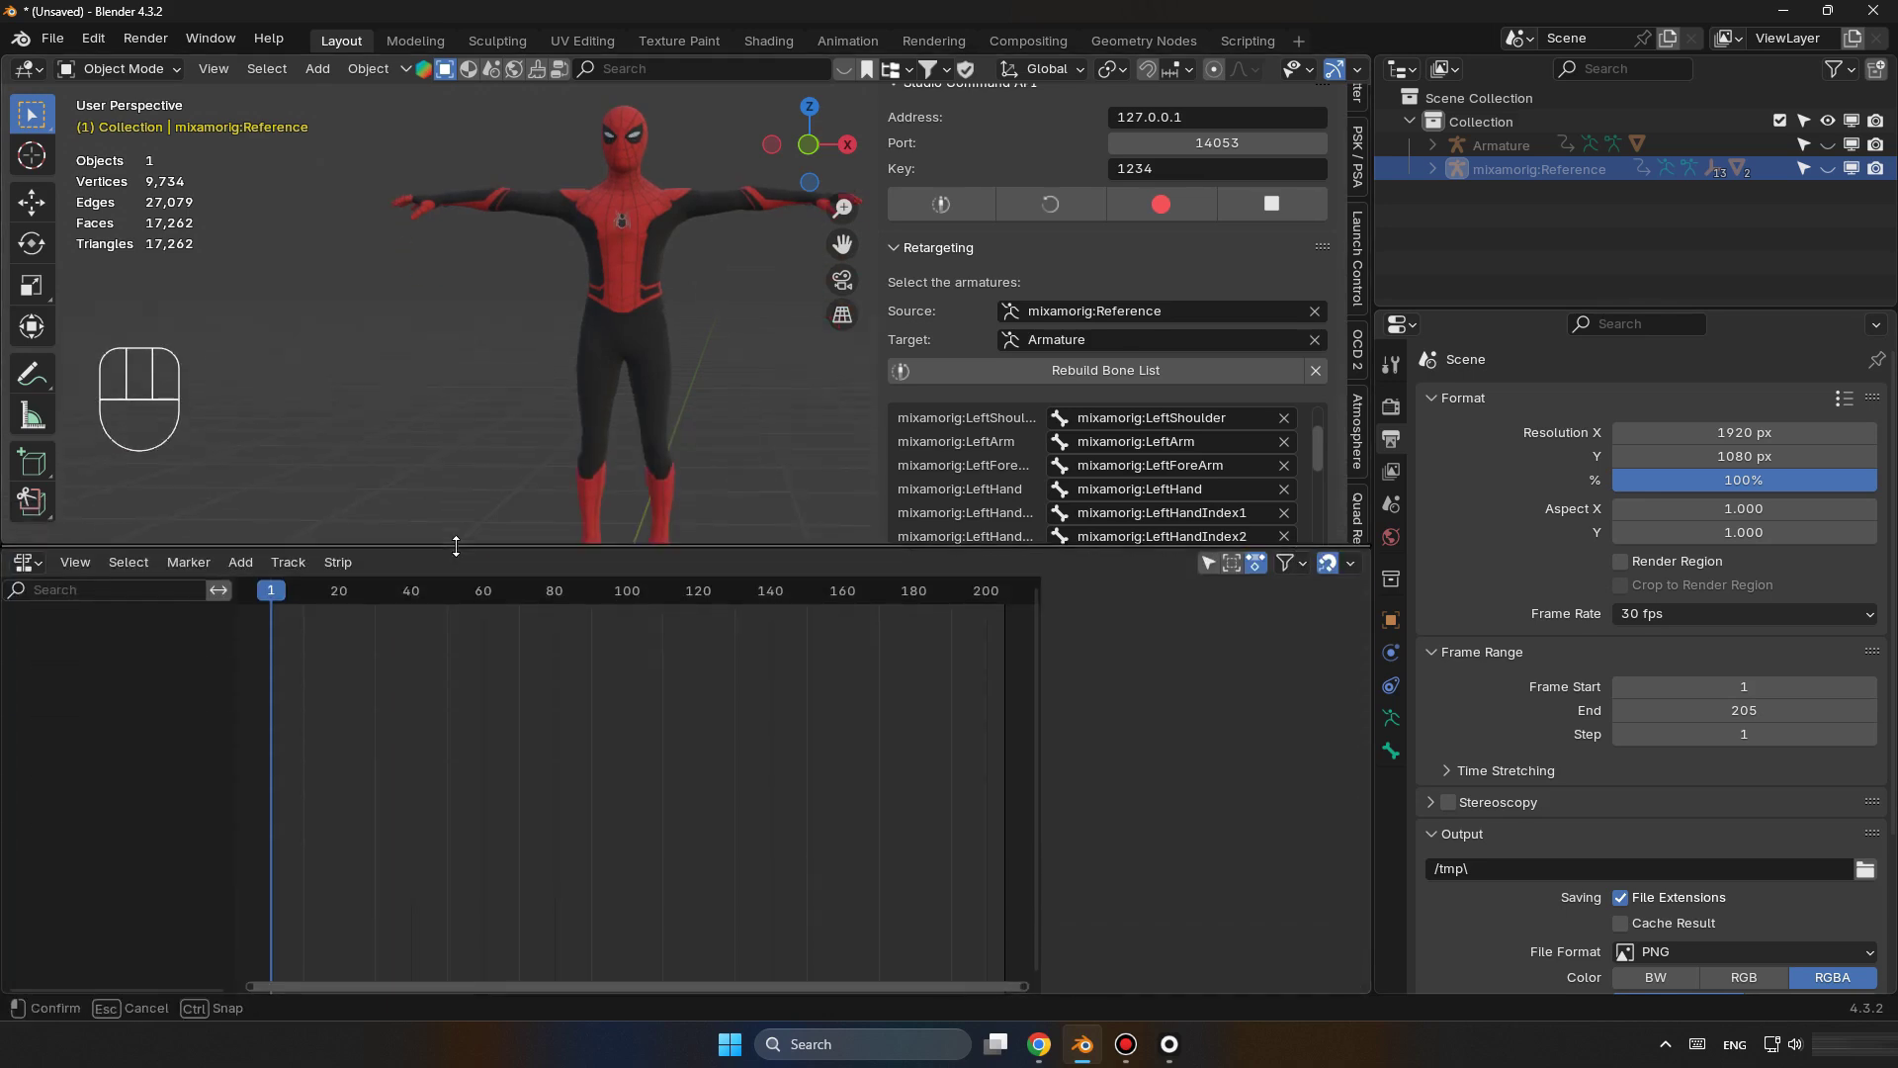
Unhide and select the Armature, and push its retargeted action down into an NLA strip.
click(674, 255)
click(1826, 145)
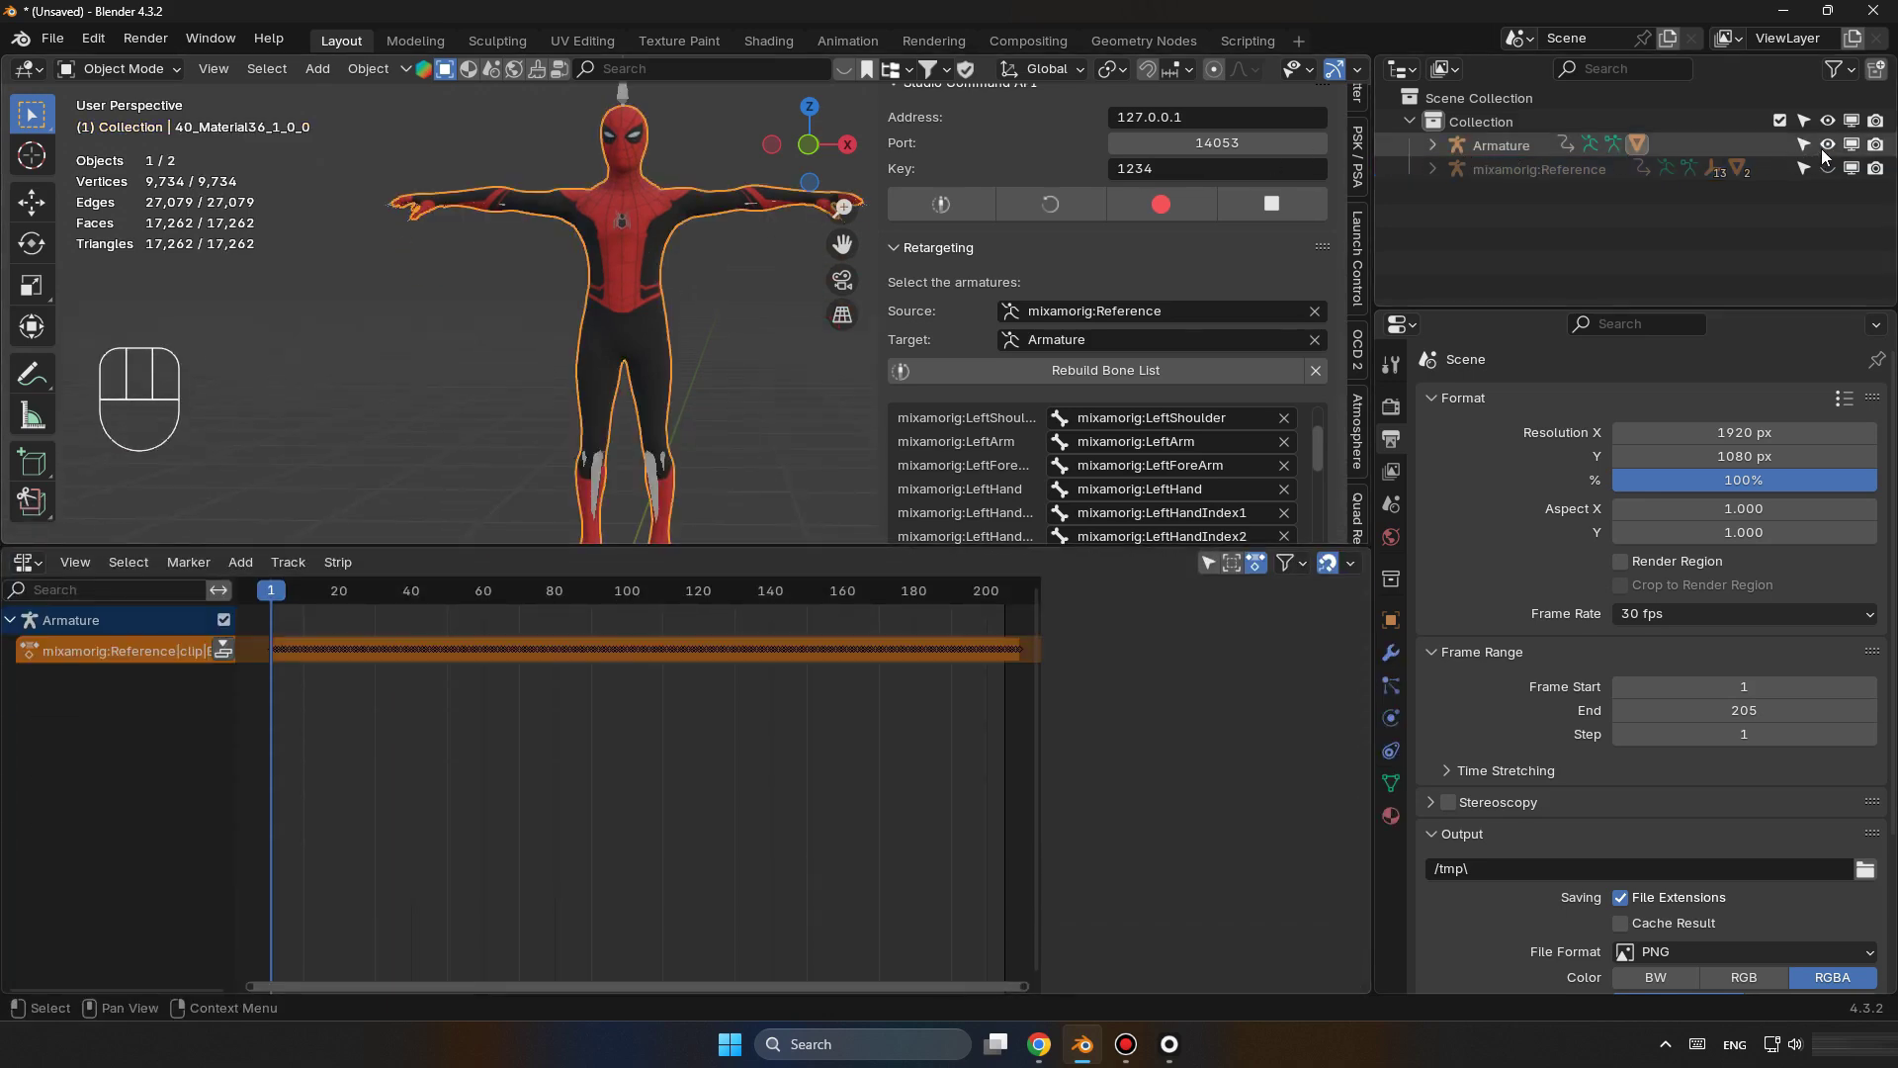
click(628, 136)
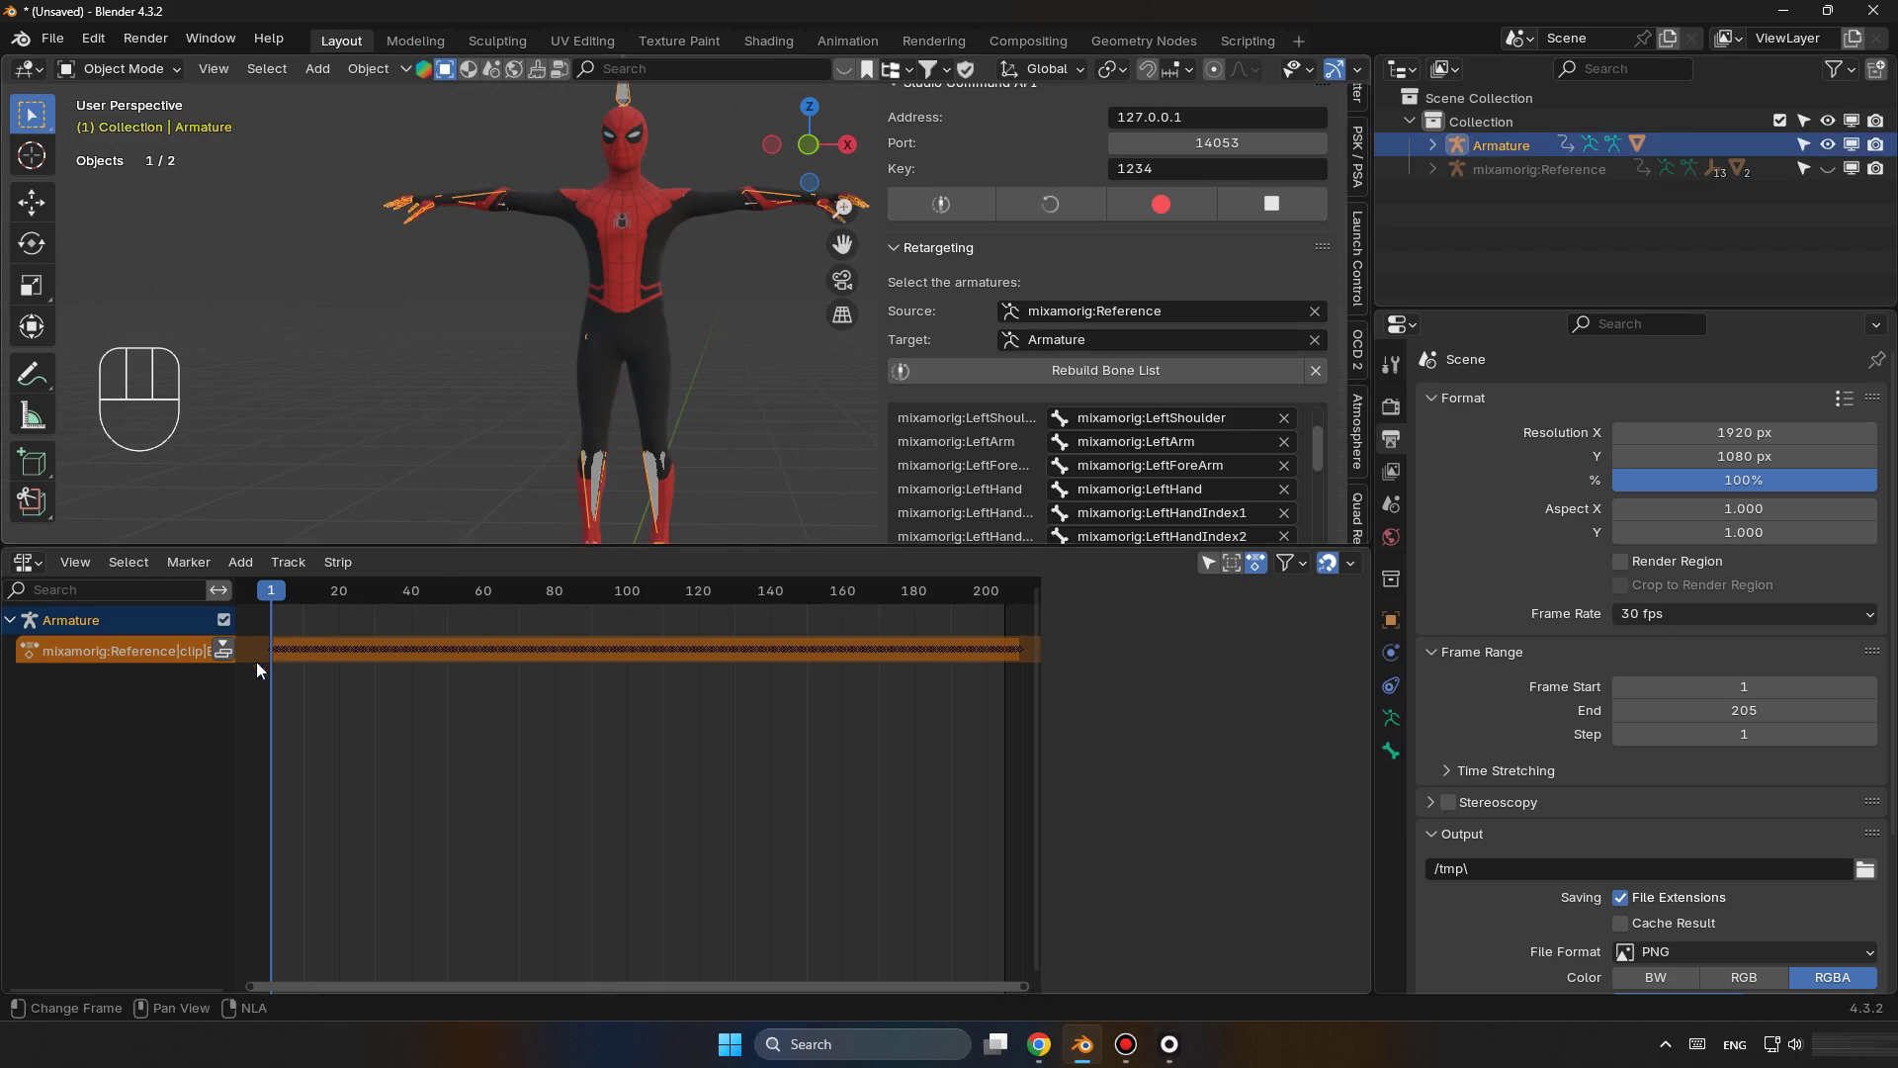
click(223, 648)
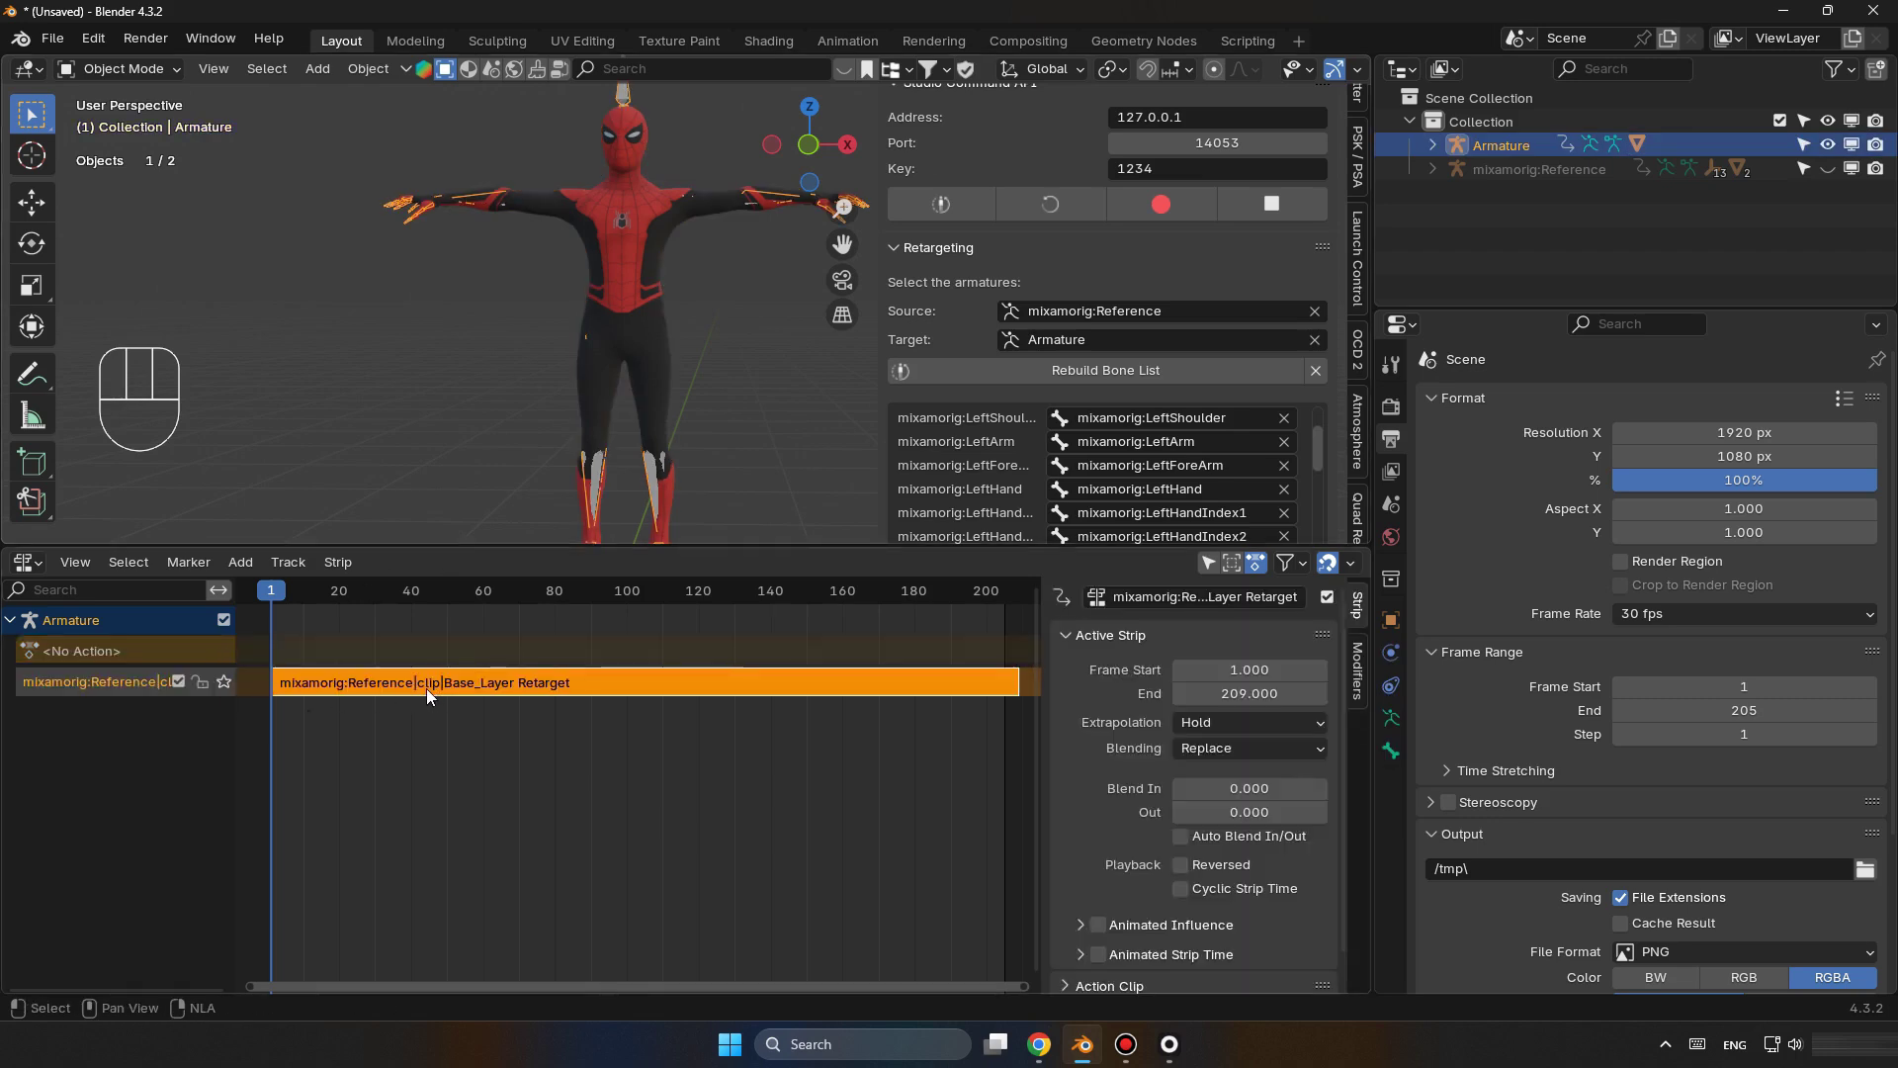
Split the retarget strip at frame 2 and delete the short T-pose piece before it.
click(275, 591)
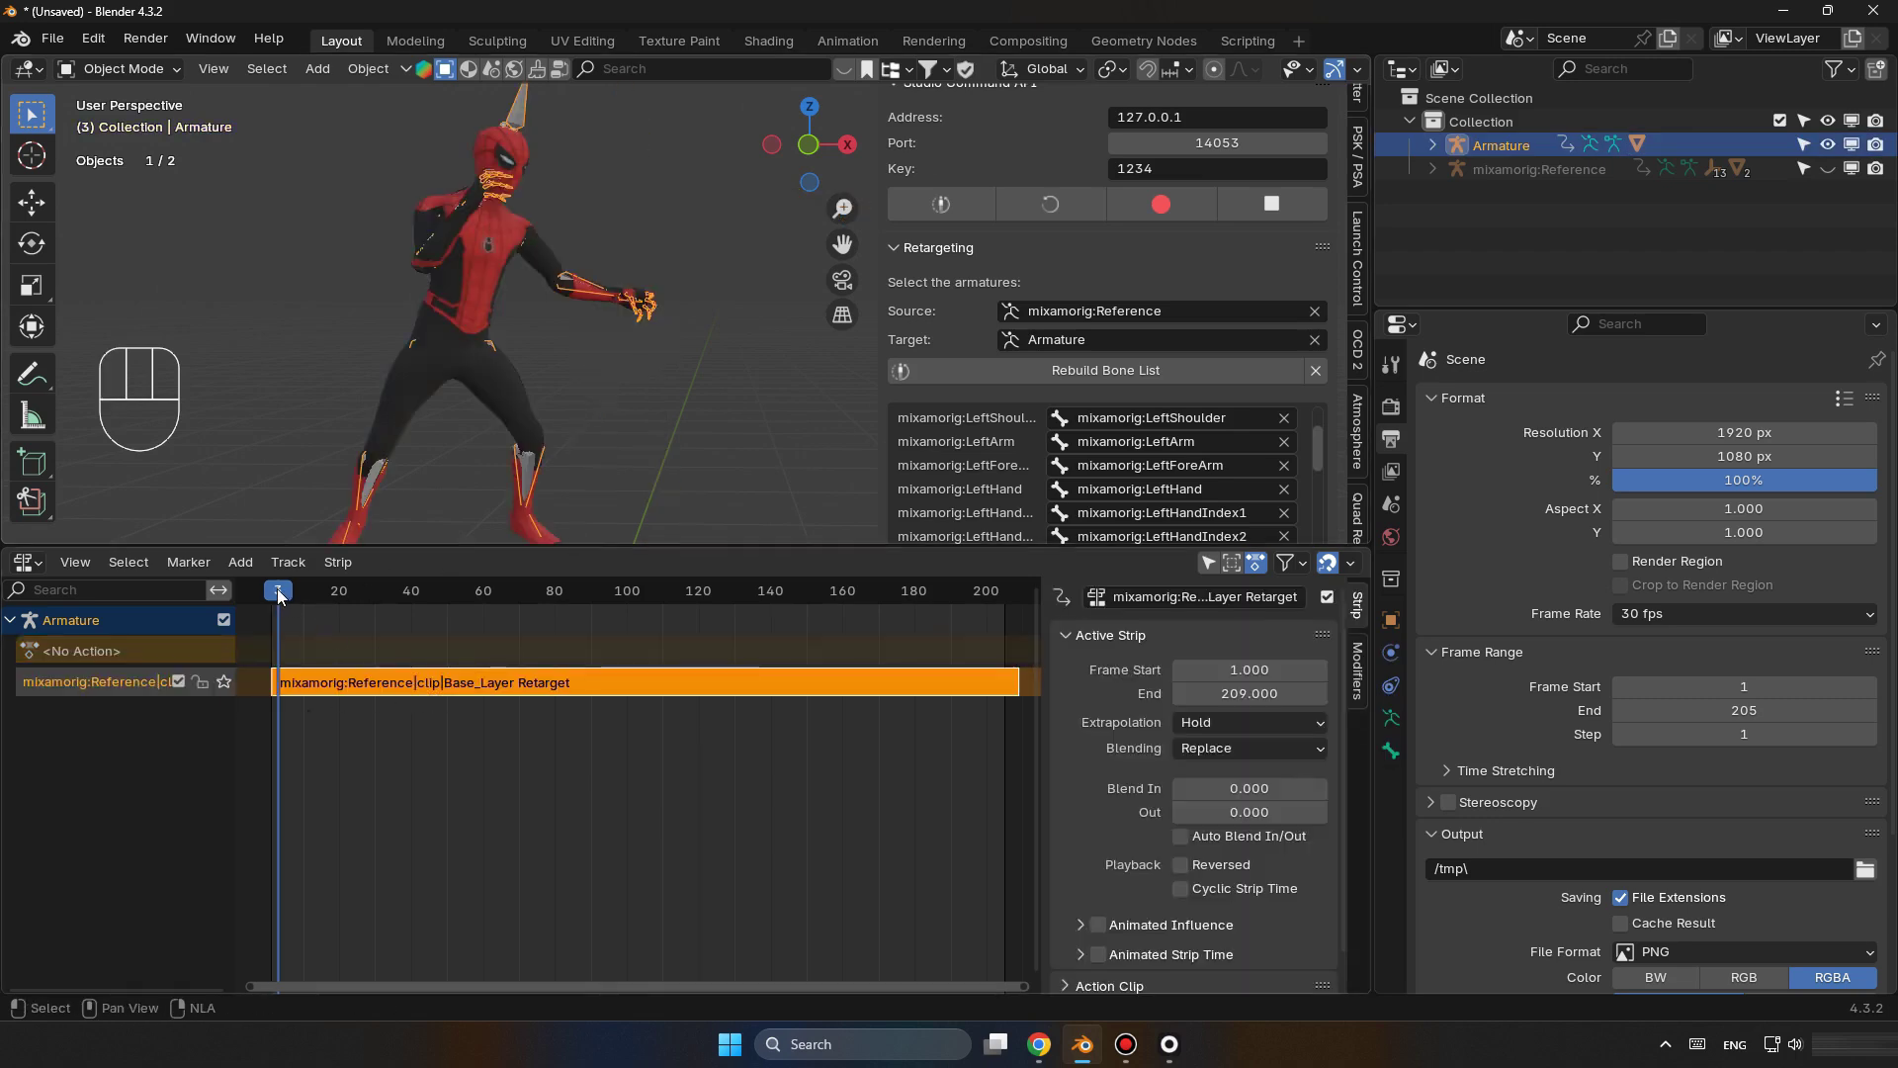
right_click(289, 689)
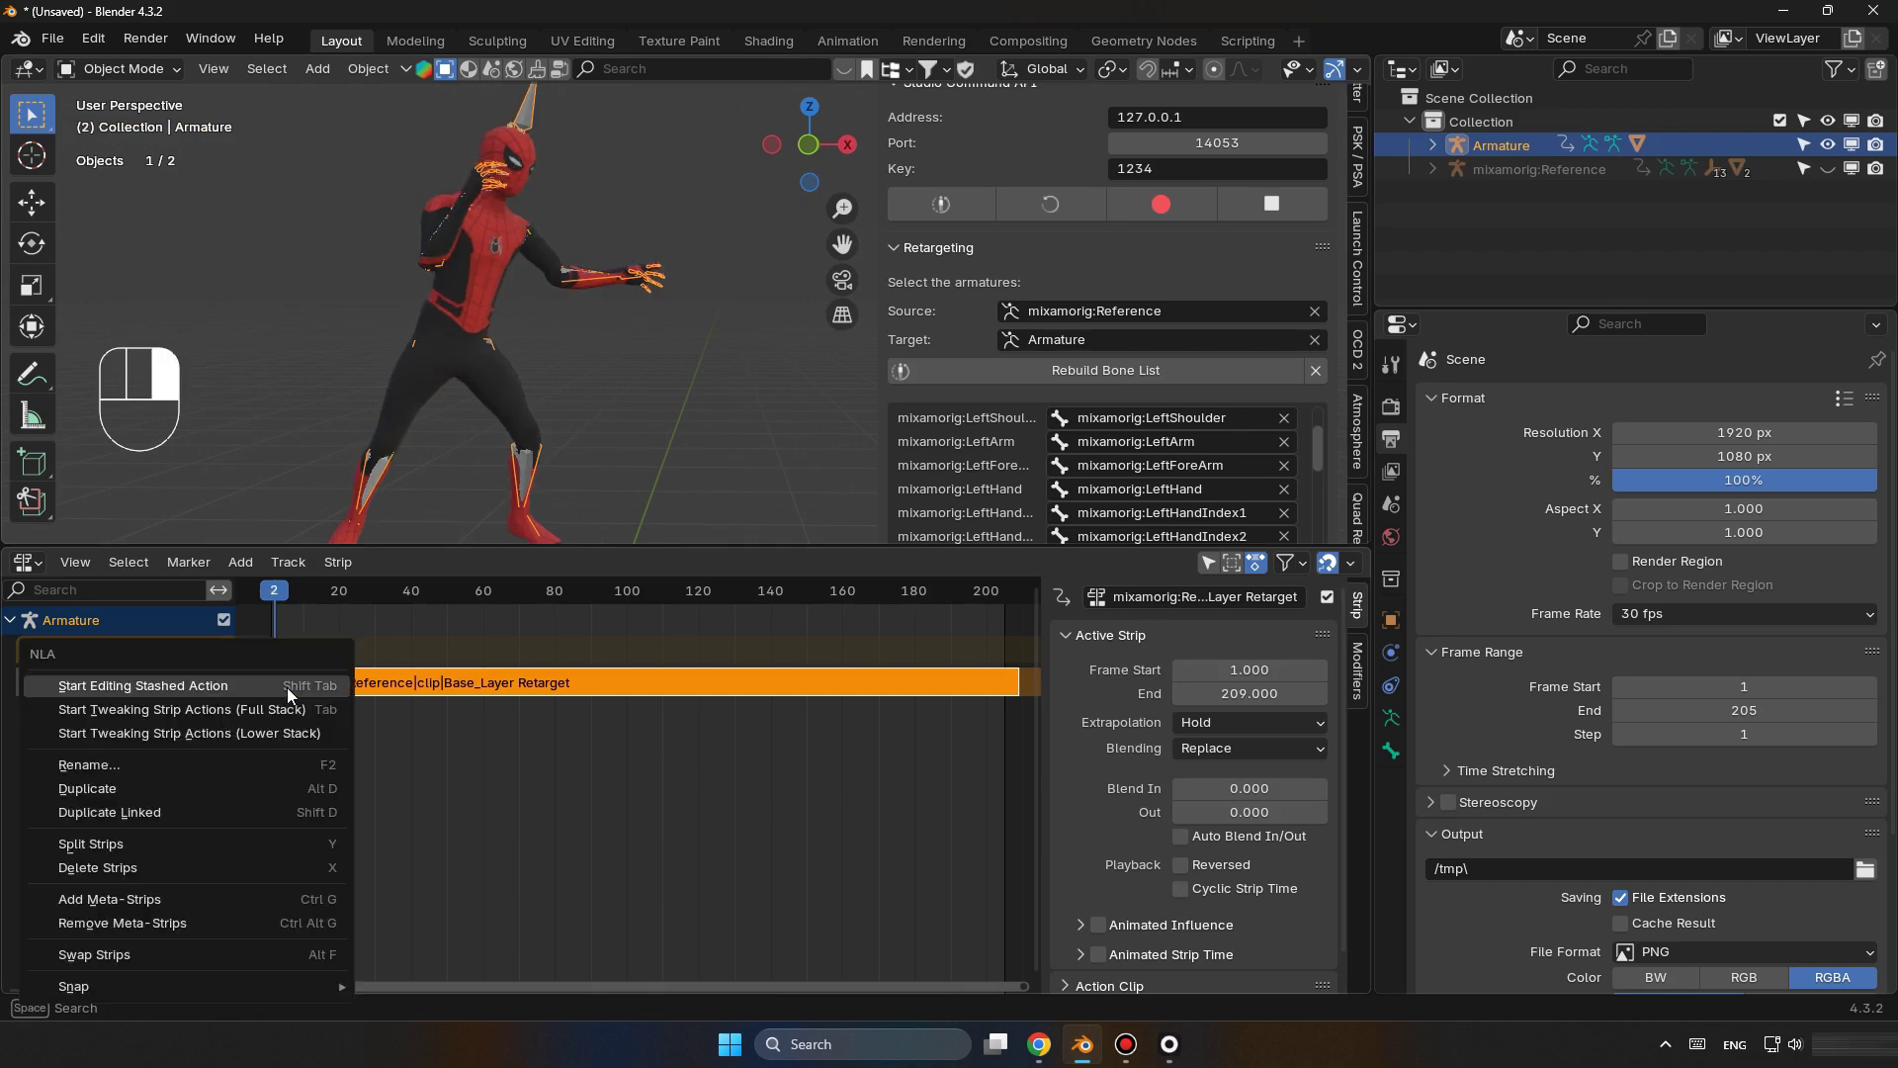
click(192, 845)
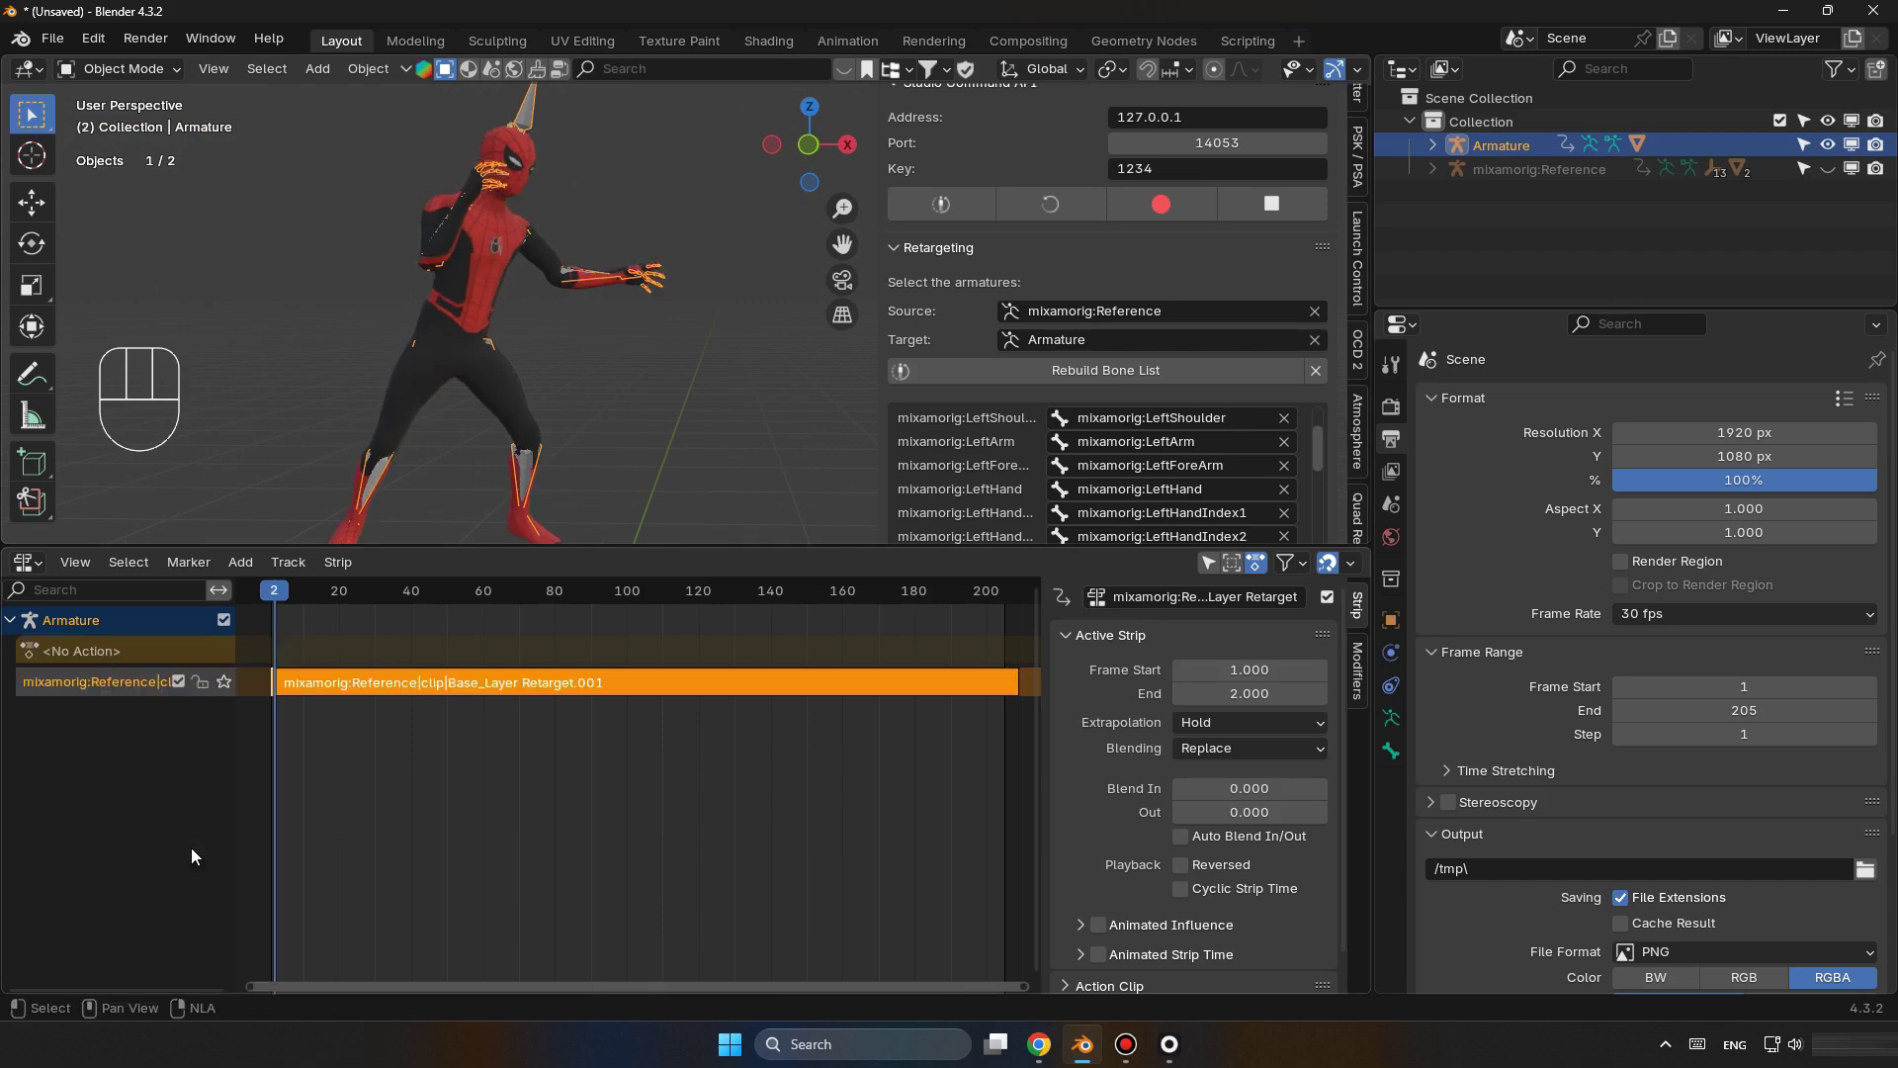
click(264, 682)
click(270, 680)
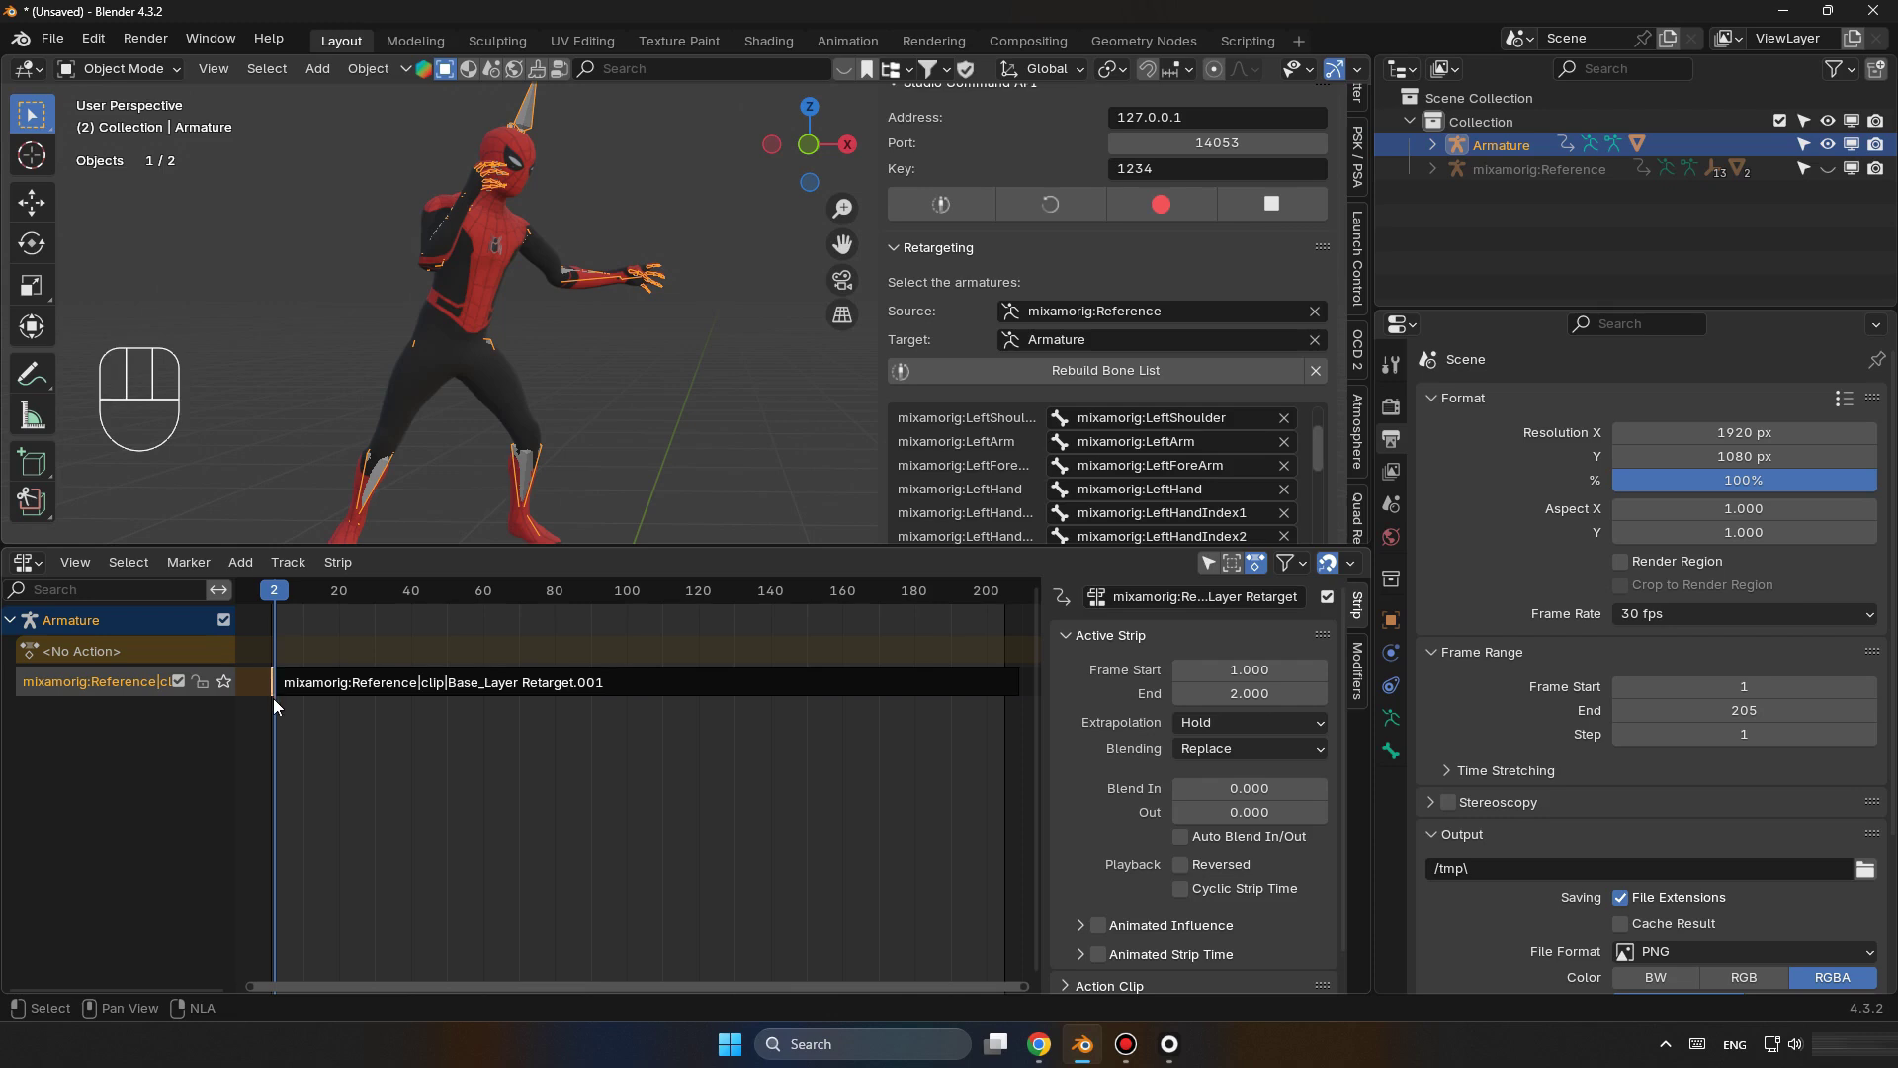
key(Delete)
Move the remaining retarget strip so that it starts at frame 1.
drag(365, 688, 369, 685)
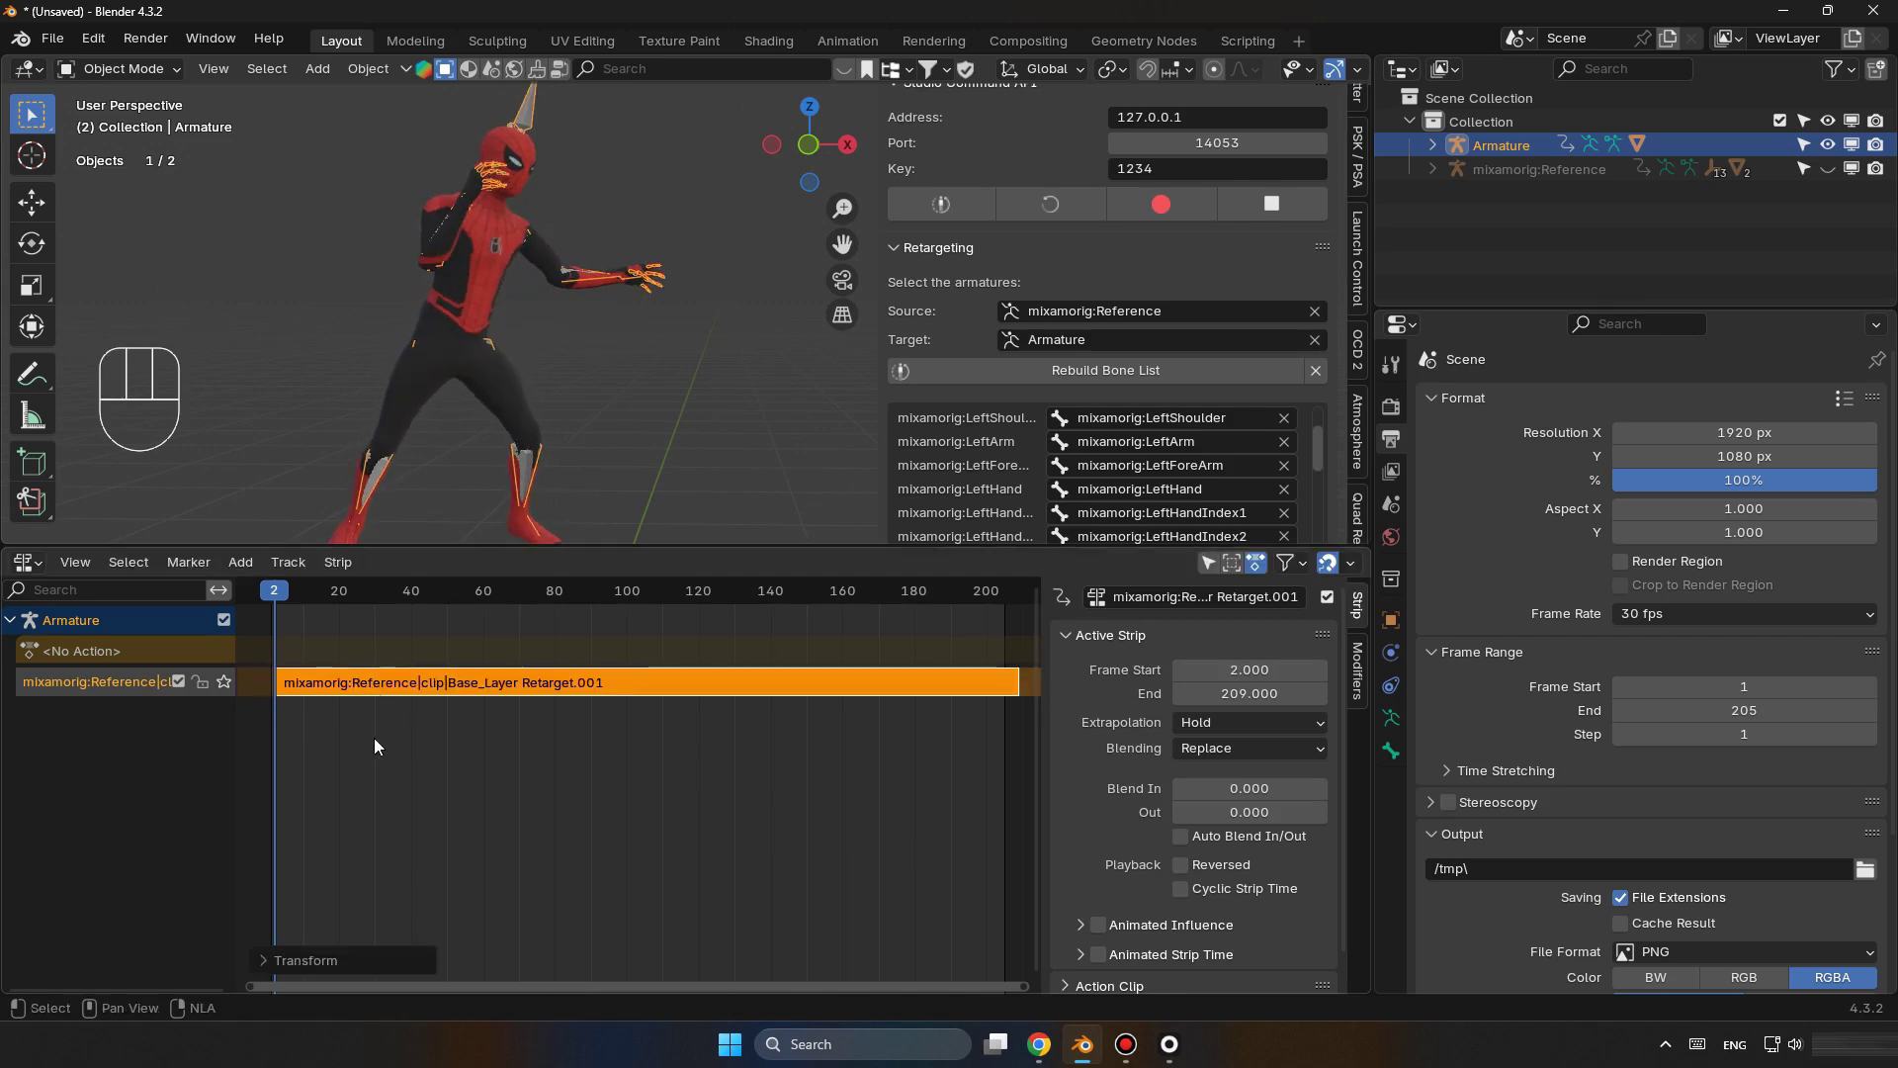
drag(275, 595, 269, 595)
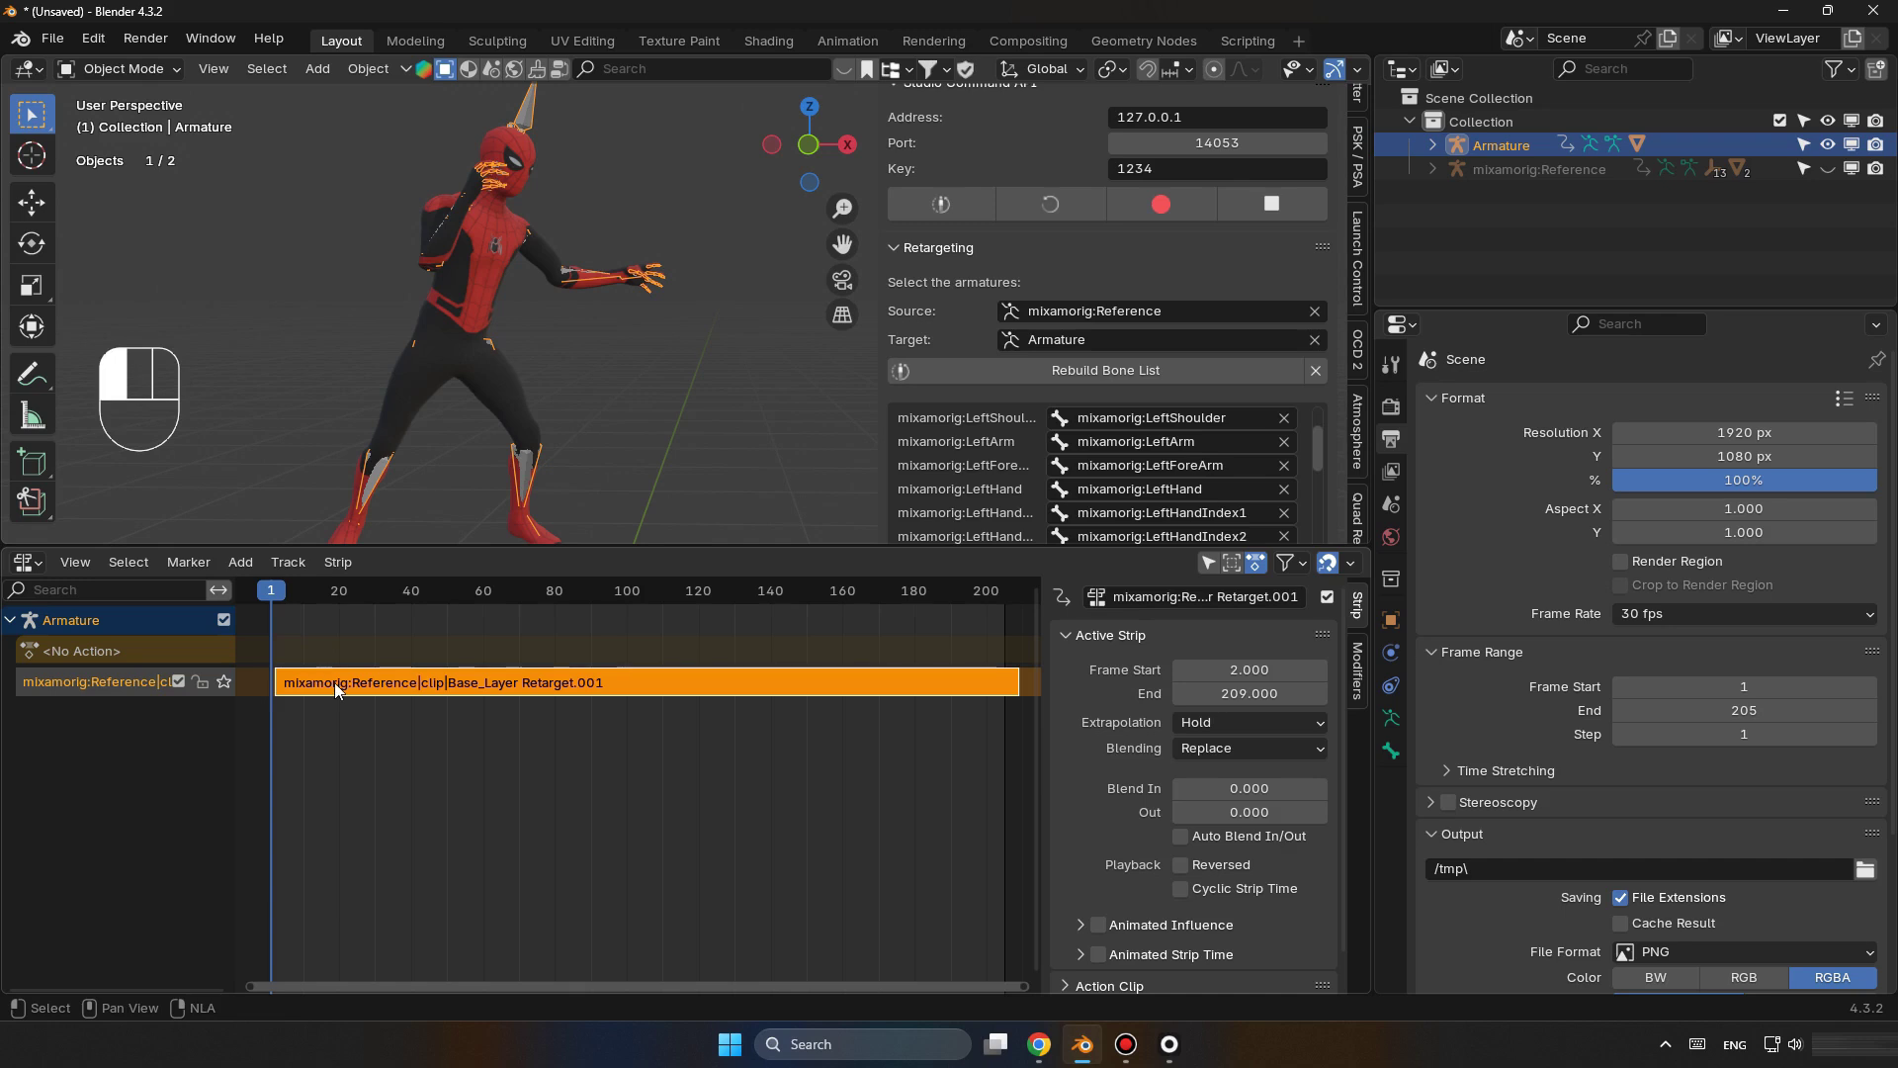
drag(330, 685, 324, 690)
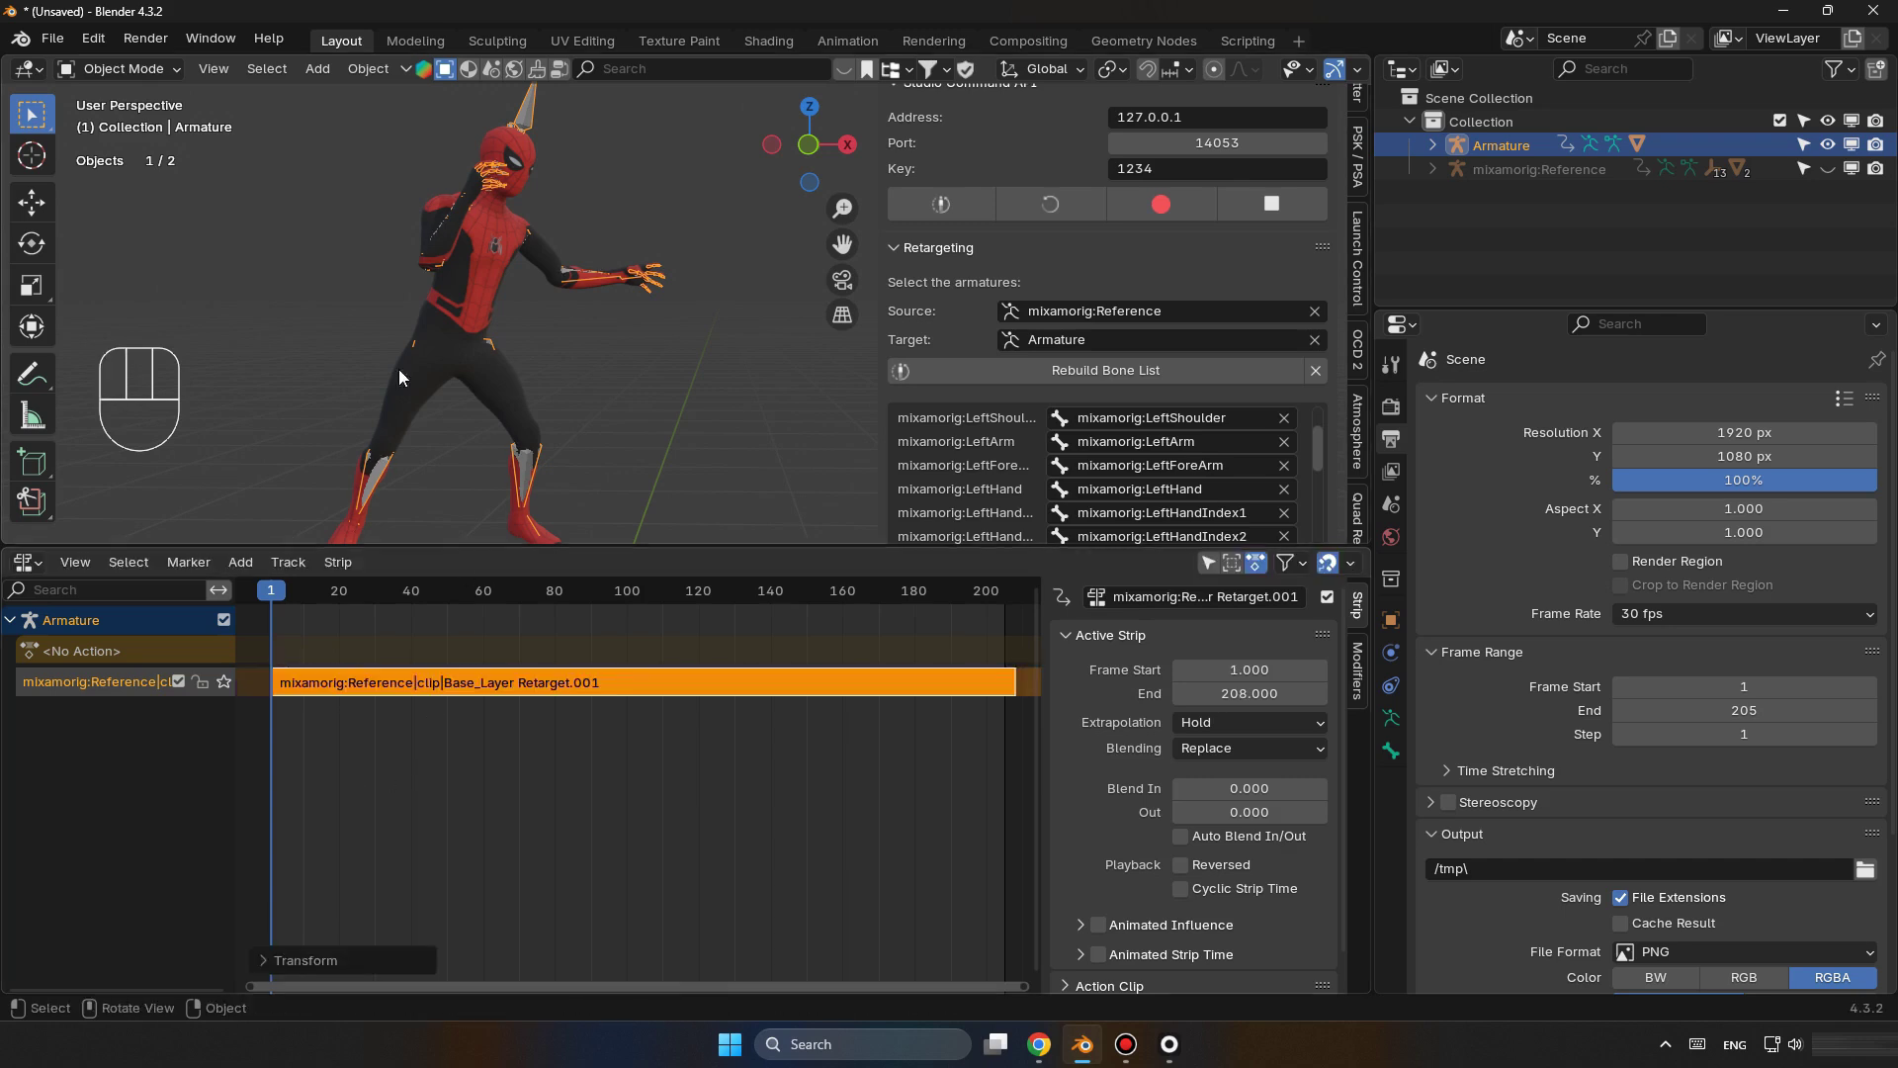
Switch the Nonlinear Animation editor back to the Timeline and reduce its height.
click(42, 570)
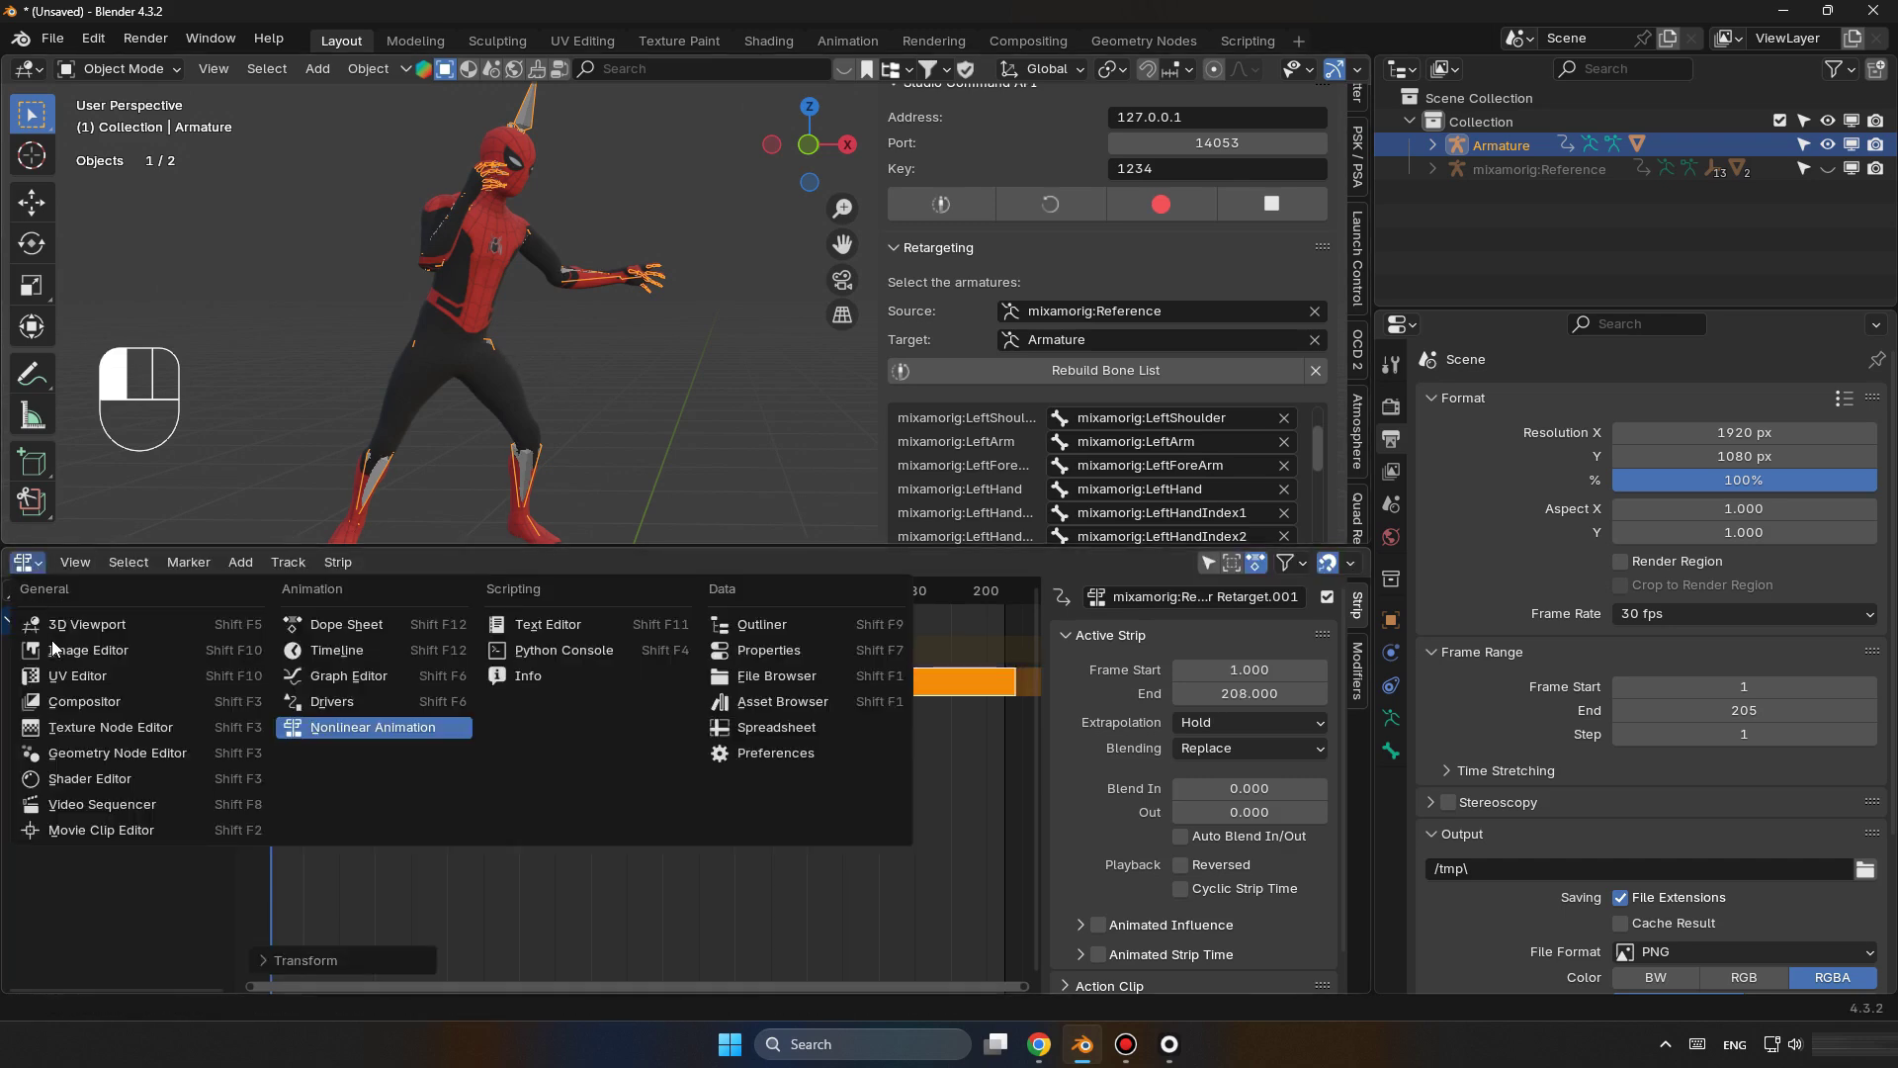
click(326, 650)
drag(671, 546, 670, 803)
Hide the Armature, widen the 3D viewport over the retargeting panel, and play the trimmed animation.
click(1827, 144)
key(space)
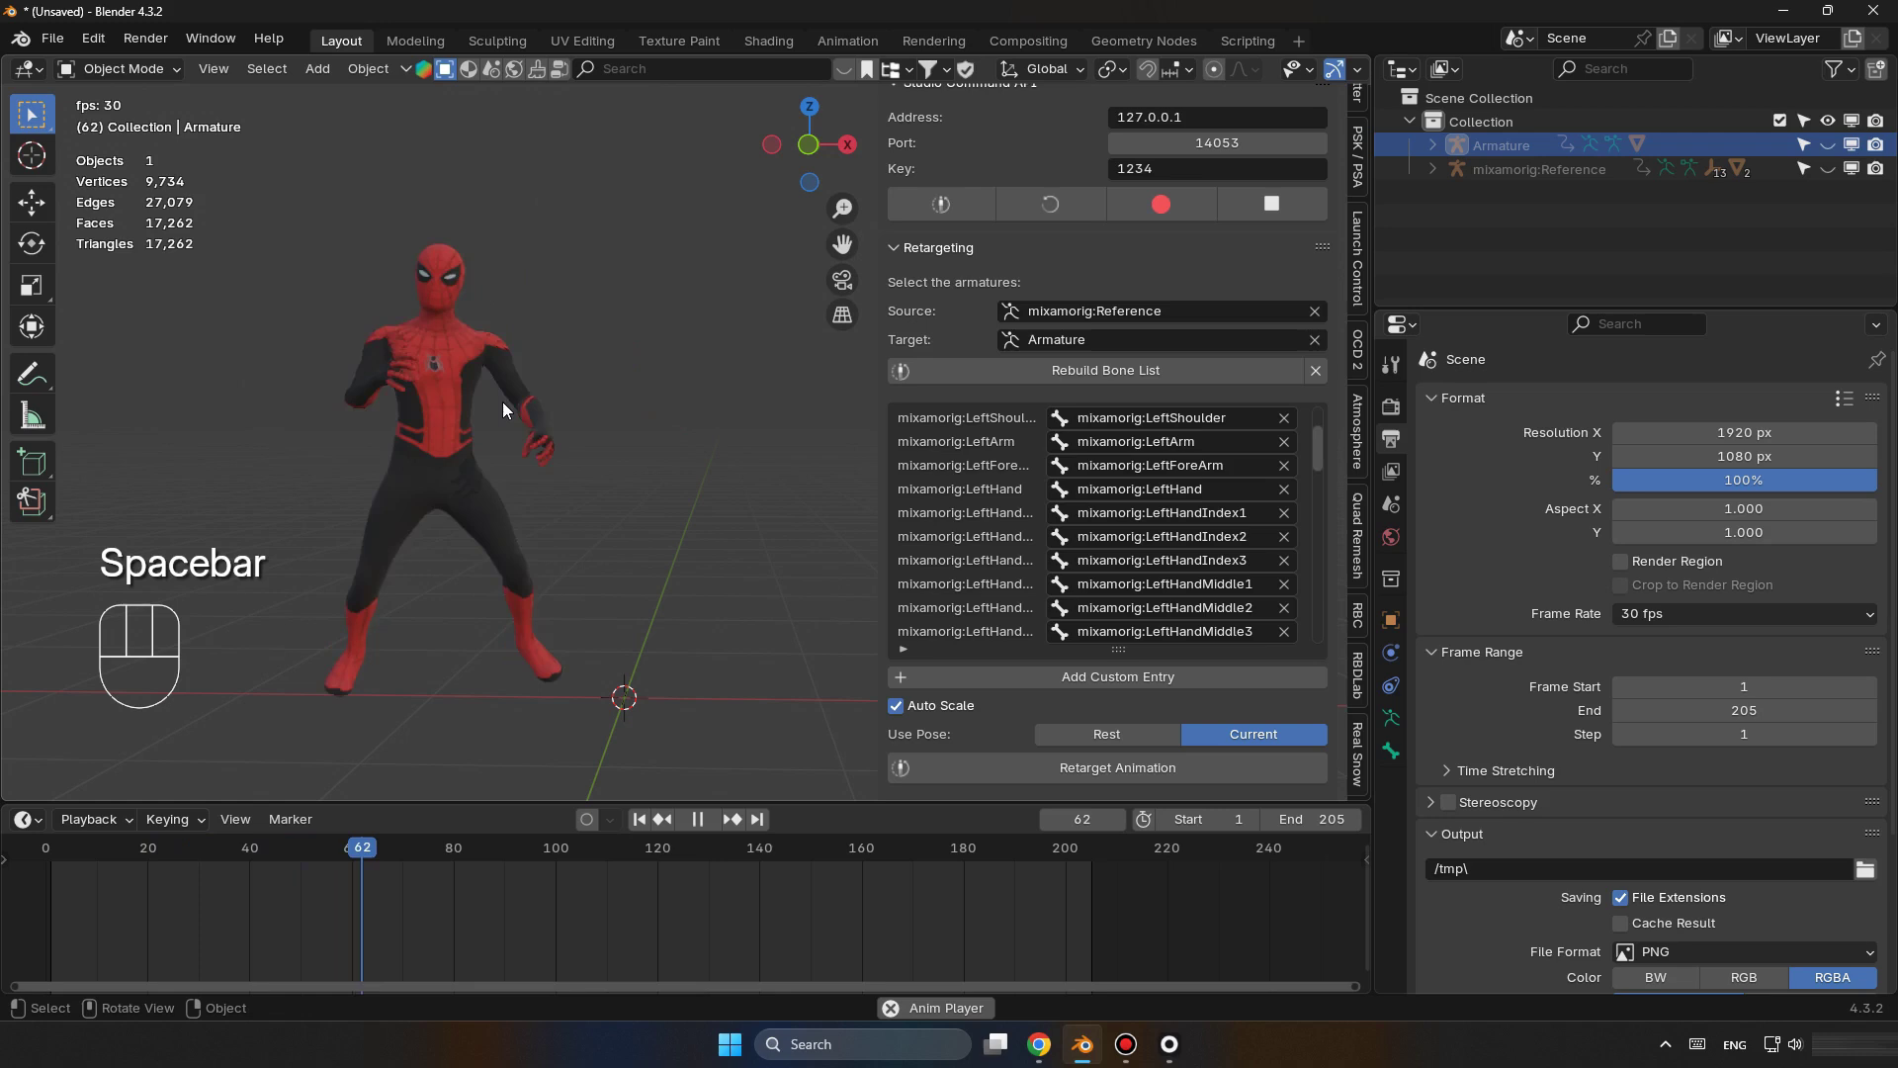
drag(880, 476, 1562, 479)
shift+middle_drag(656, 510, 750, 478)
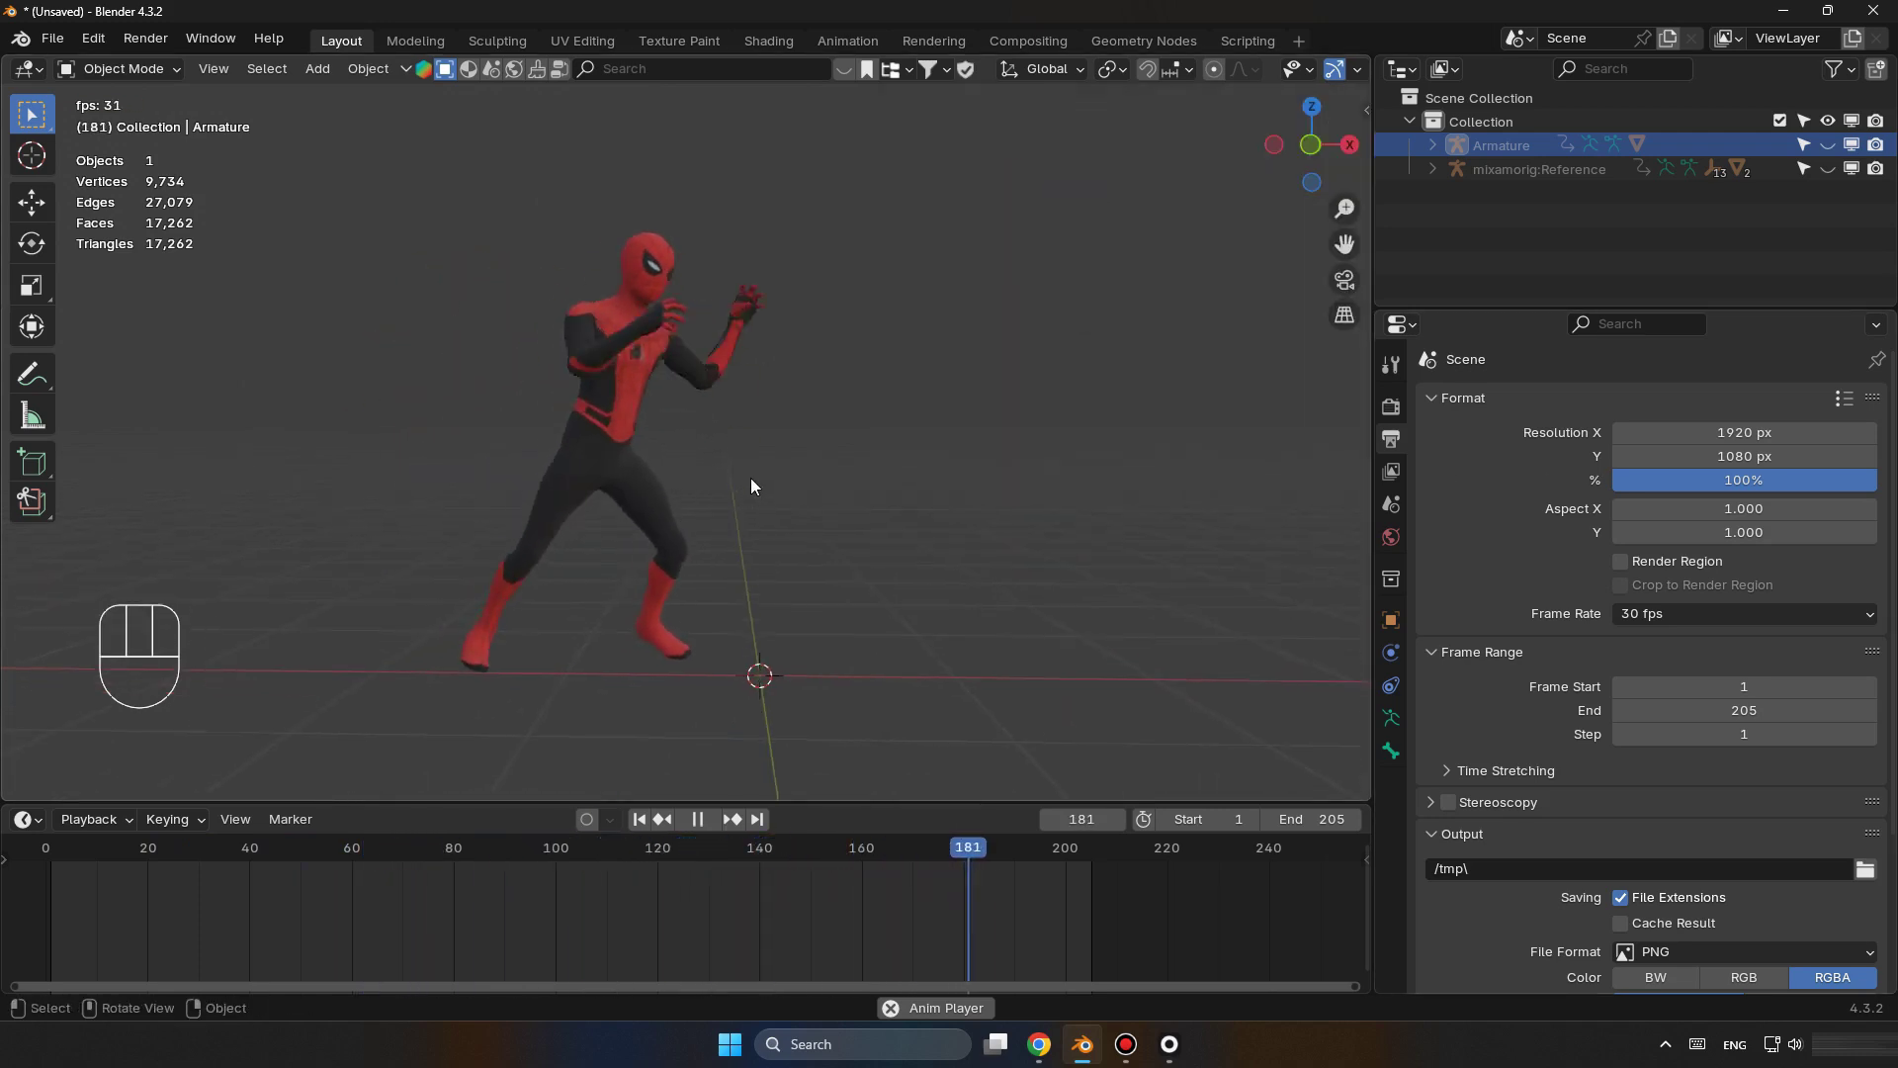
key(space)
Unhide the Armature, hide its 40_Material36_1_0_0 mesh, and return to frame 1 with the right-hand bones in close view.
click(713, 393)
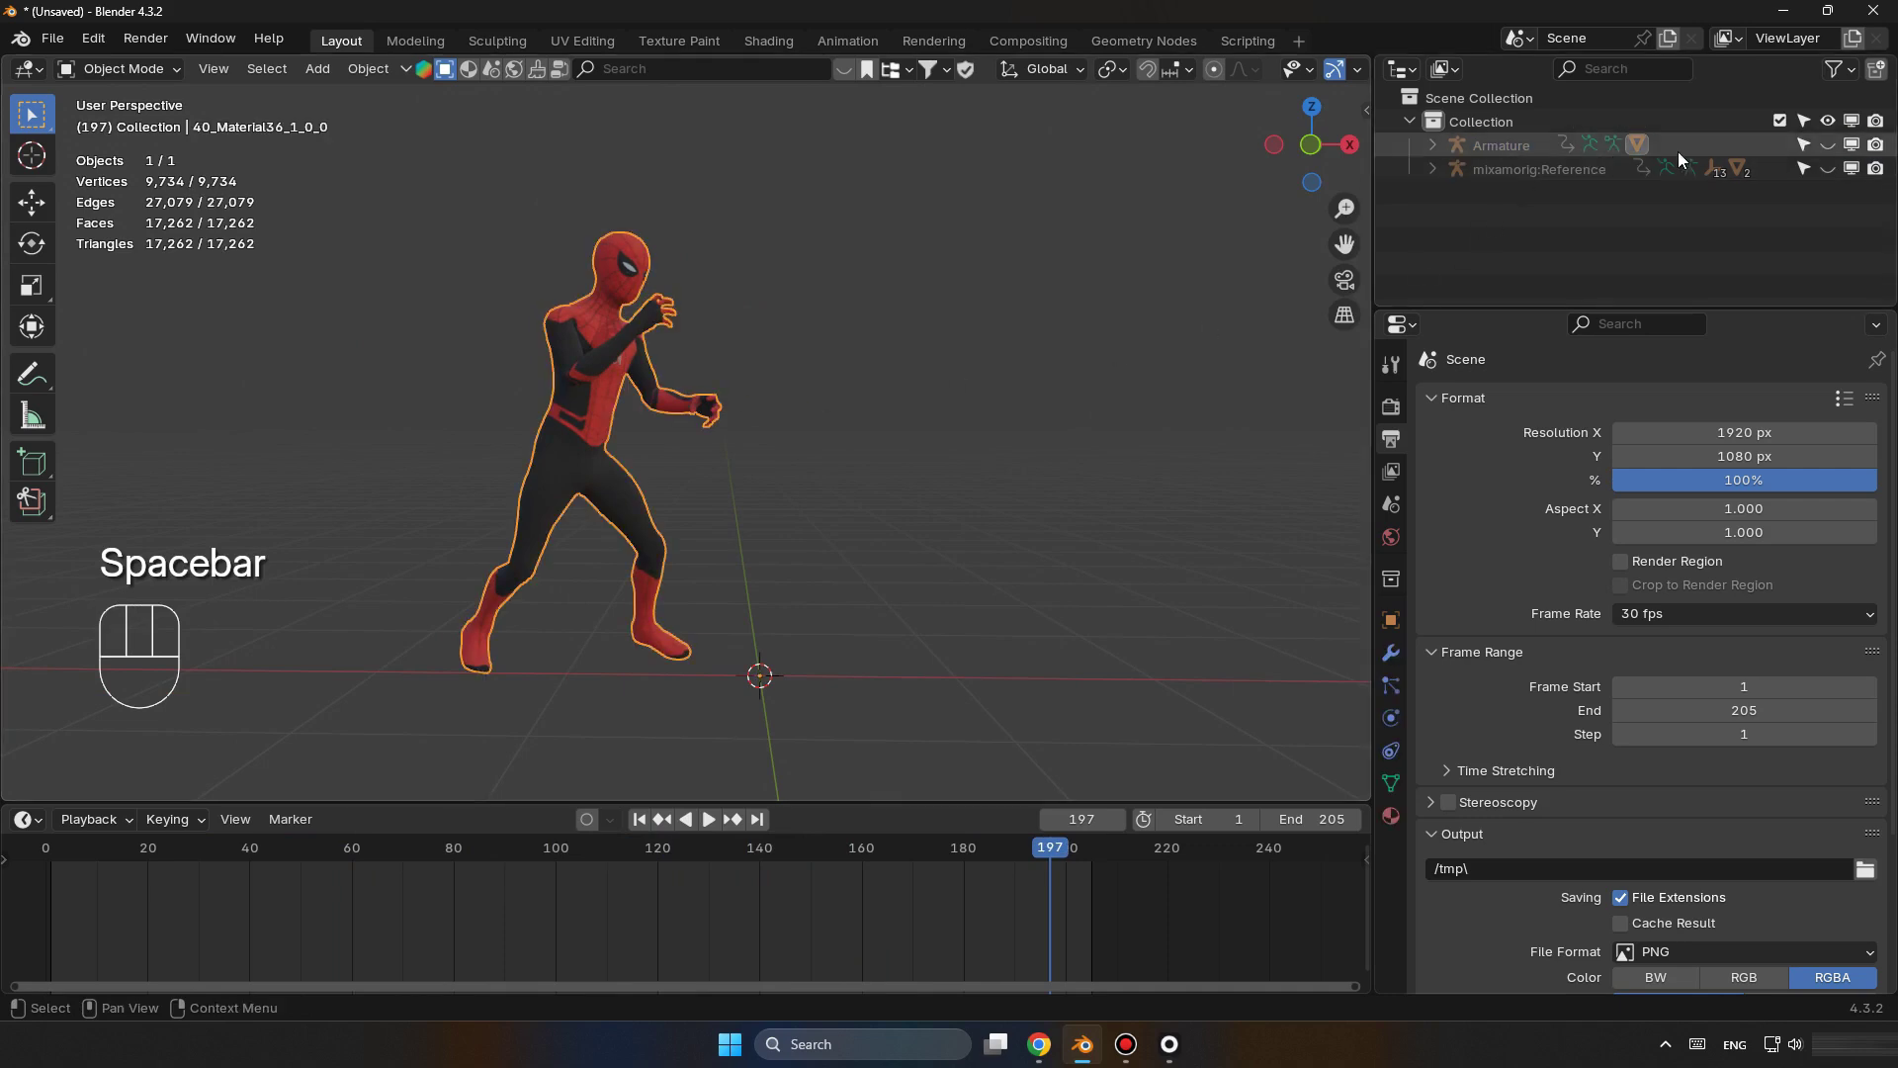
click(1825, 146)
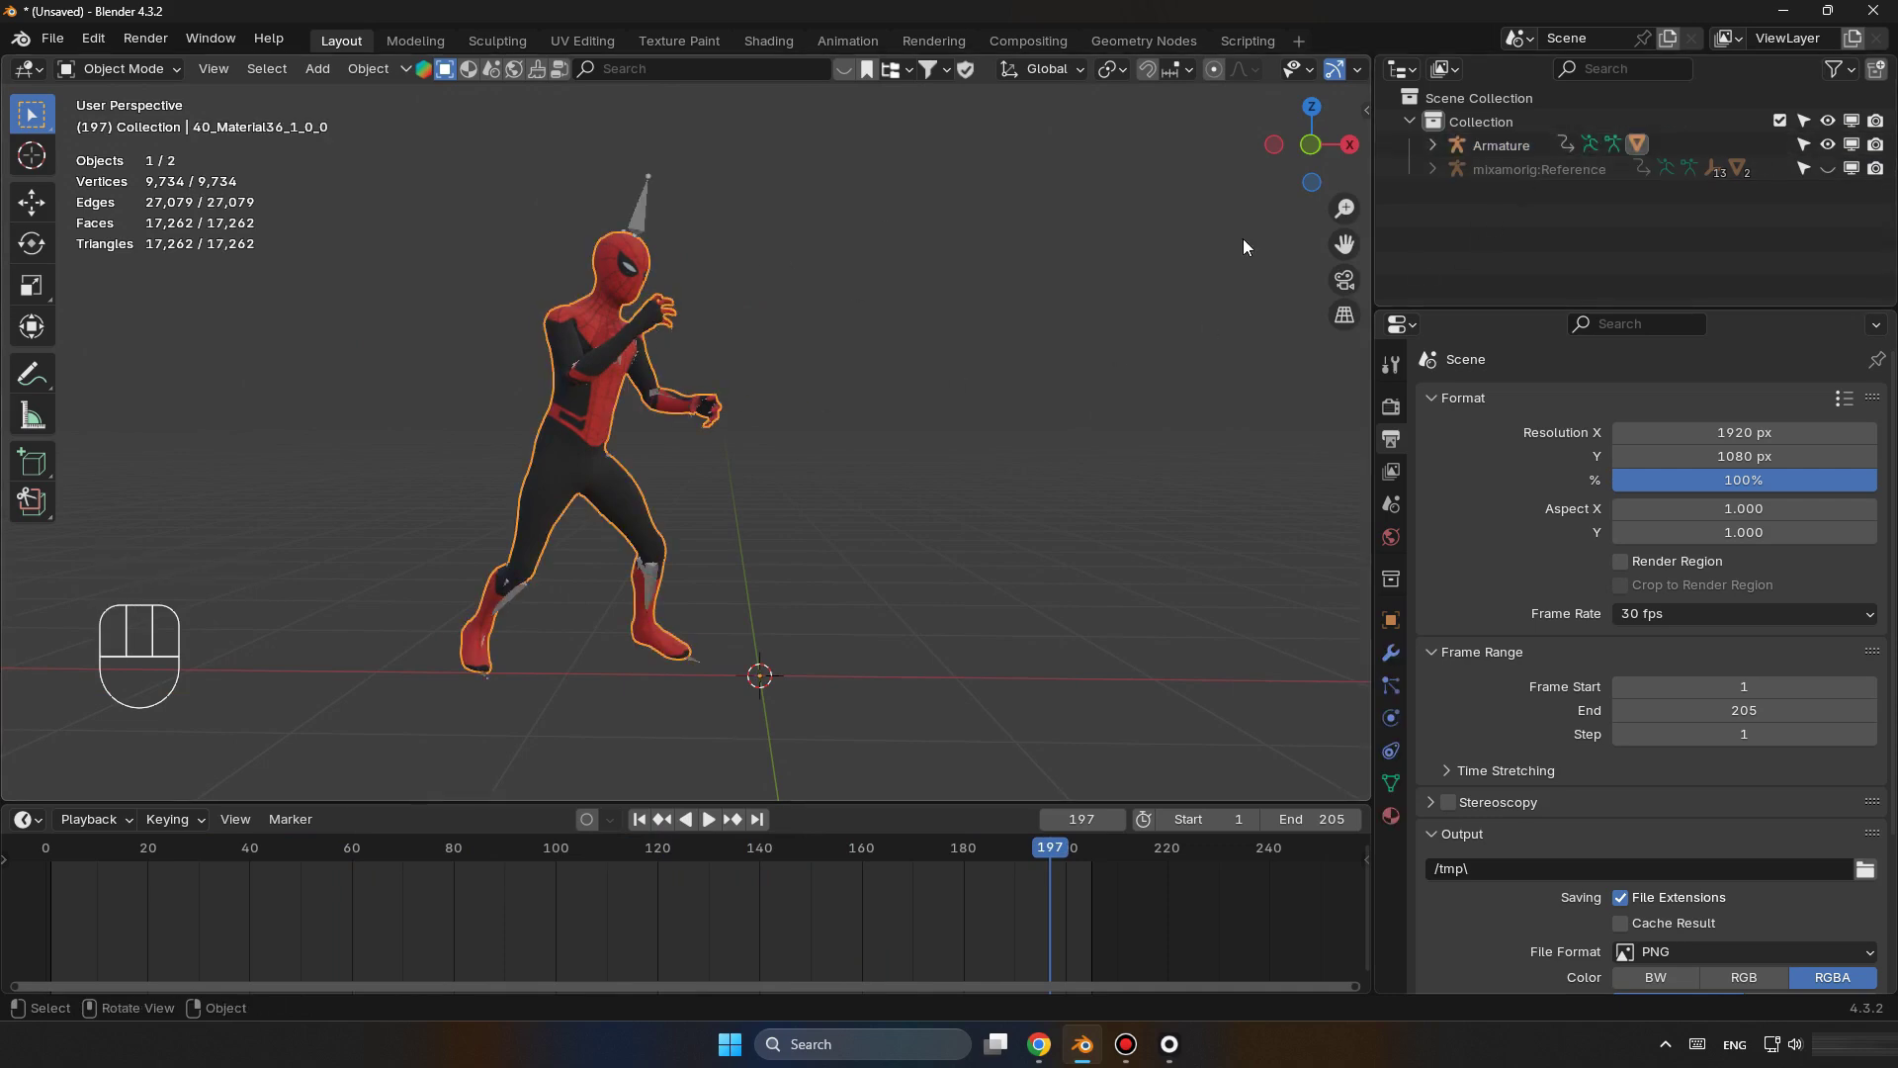
click(1433, 145)
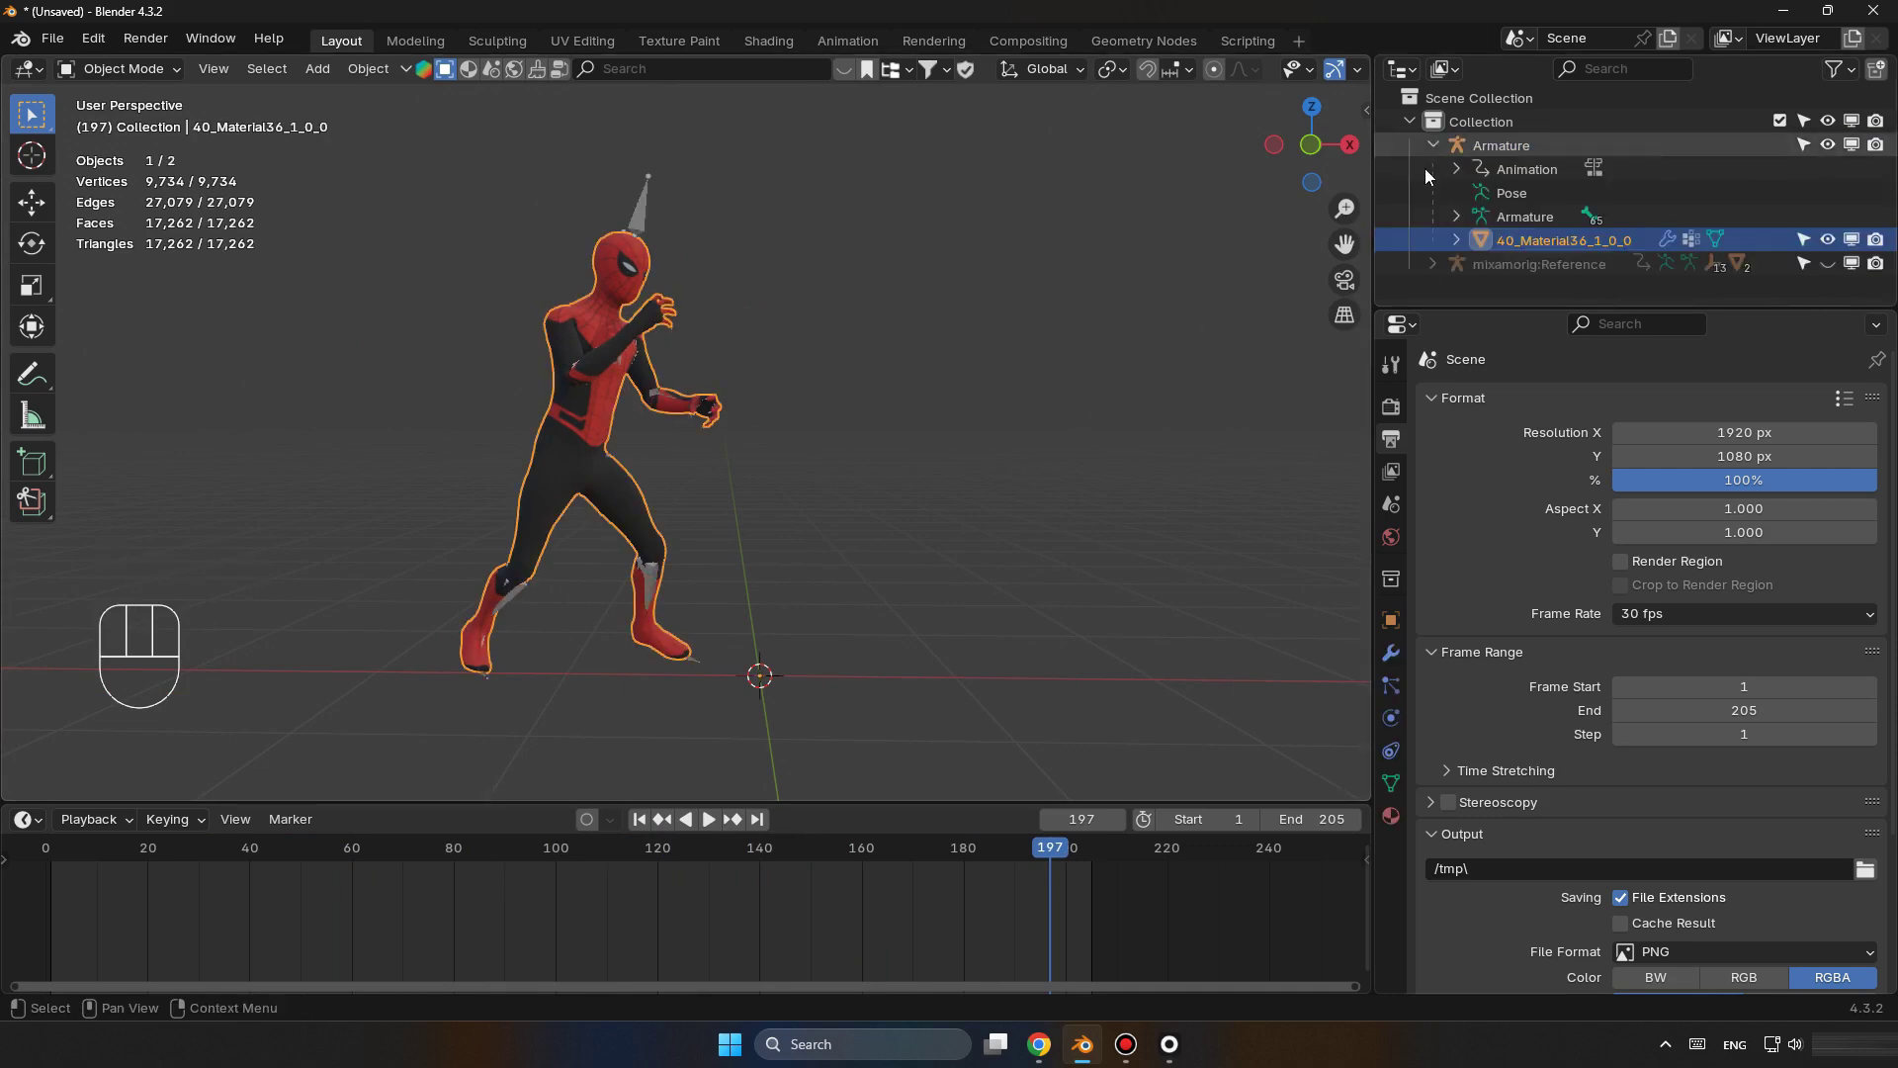
click(1827, 240)
scroll(689, 408, up, 5)
shift+middle_drag(689, 408, 488, 220)
shift+middle_drag(649, 214, 692, 593)
scroll(625, 313, up, 3)
click(639, 819)
shift+middle_drag(756, 311, 928, 361)
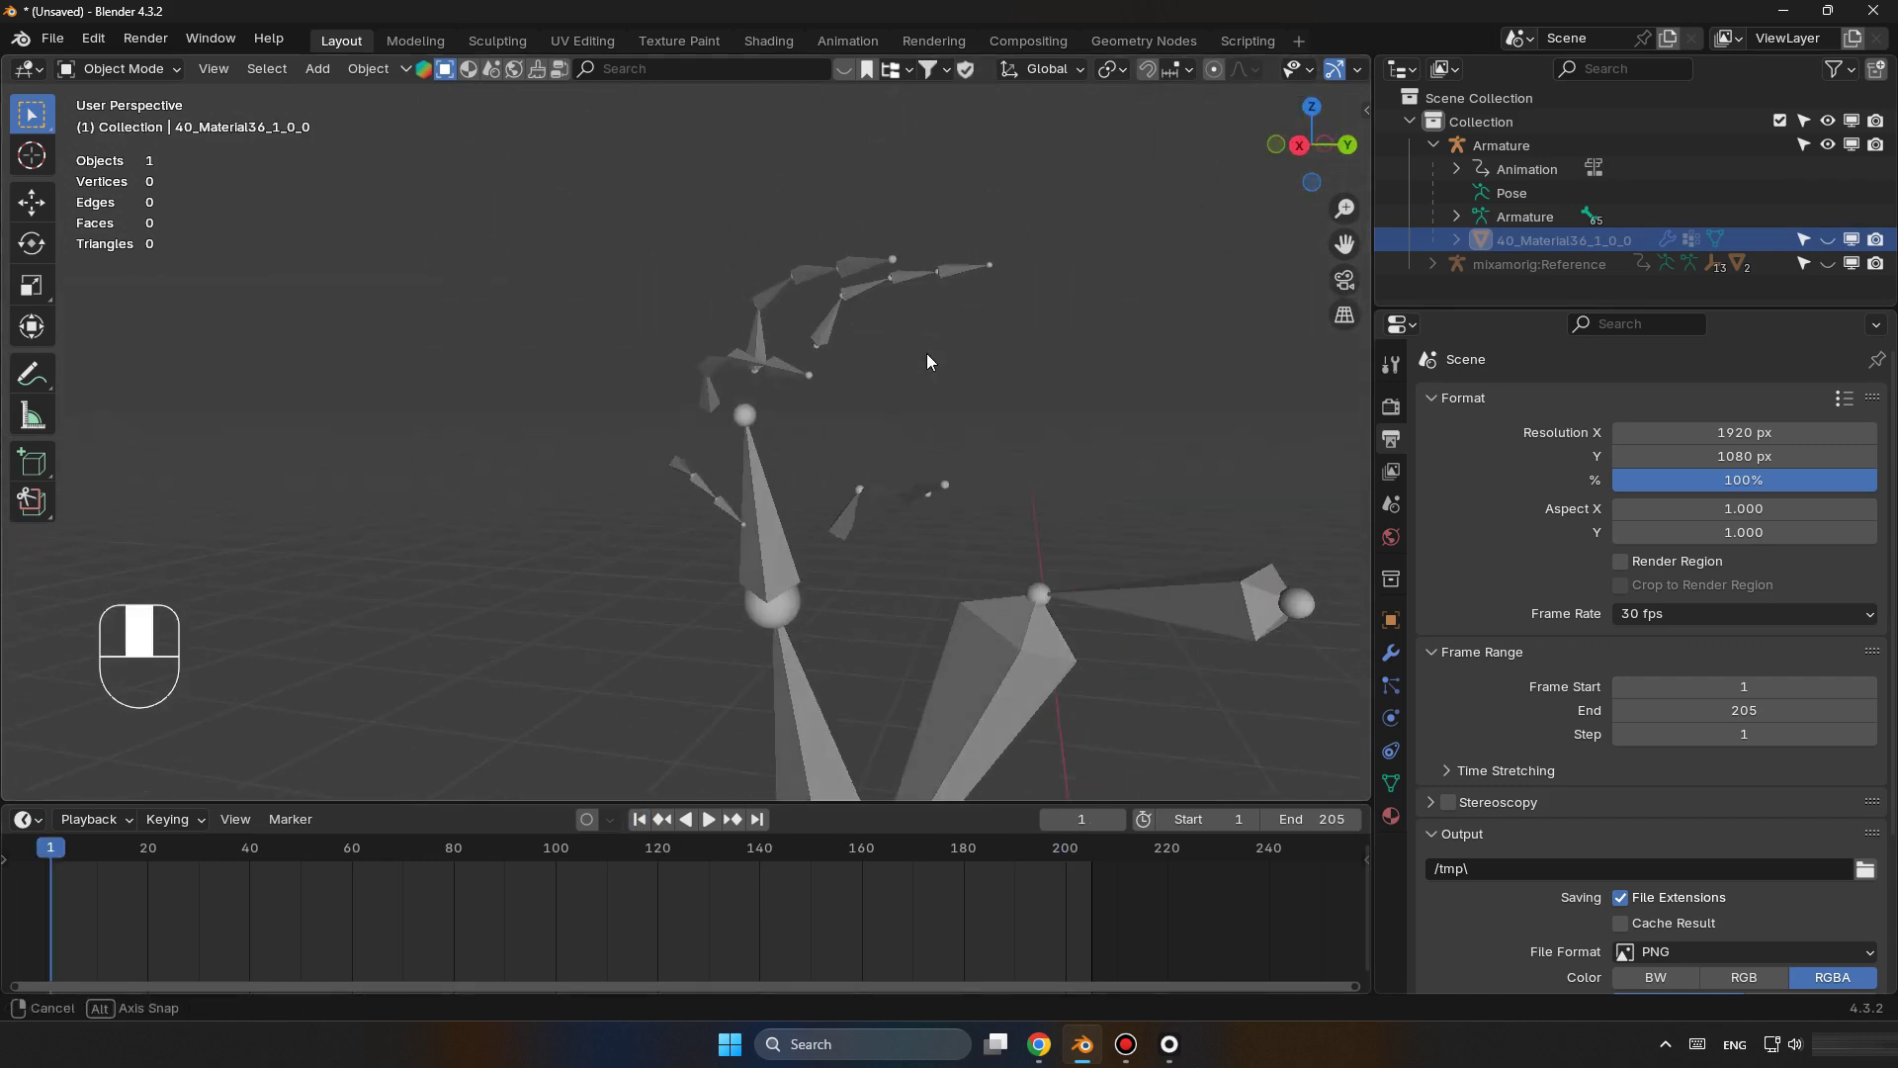
Try to rotate the right index finger bones in the armature's Edit Mode, and undo the rotation.
click(847, 298)
key(Tab)
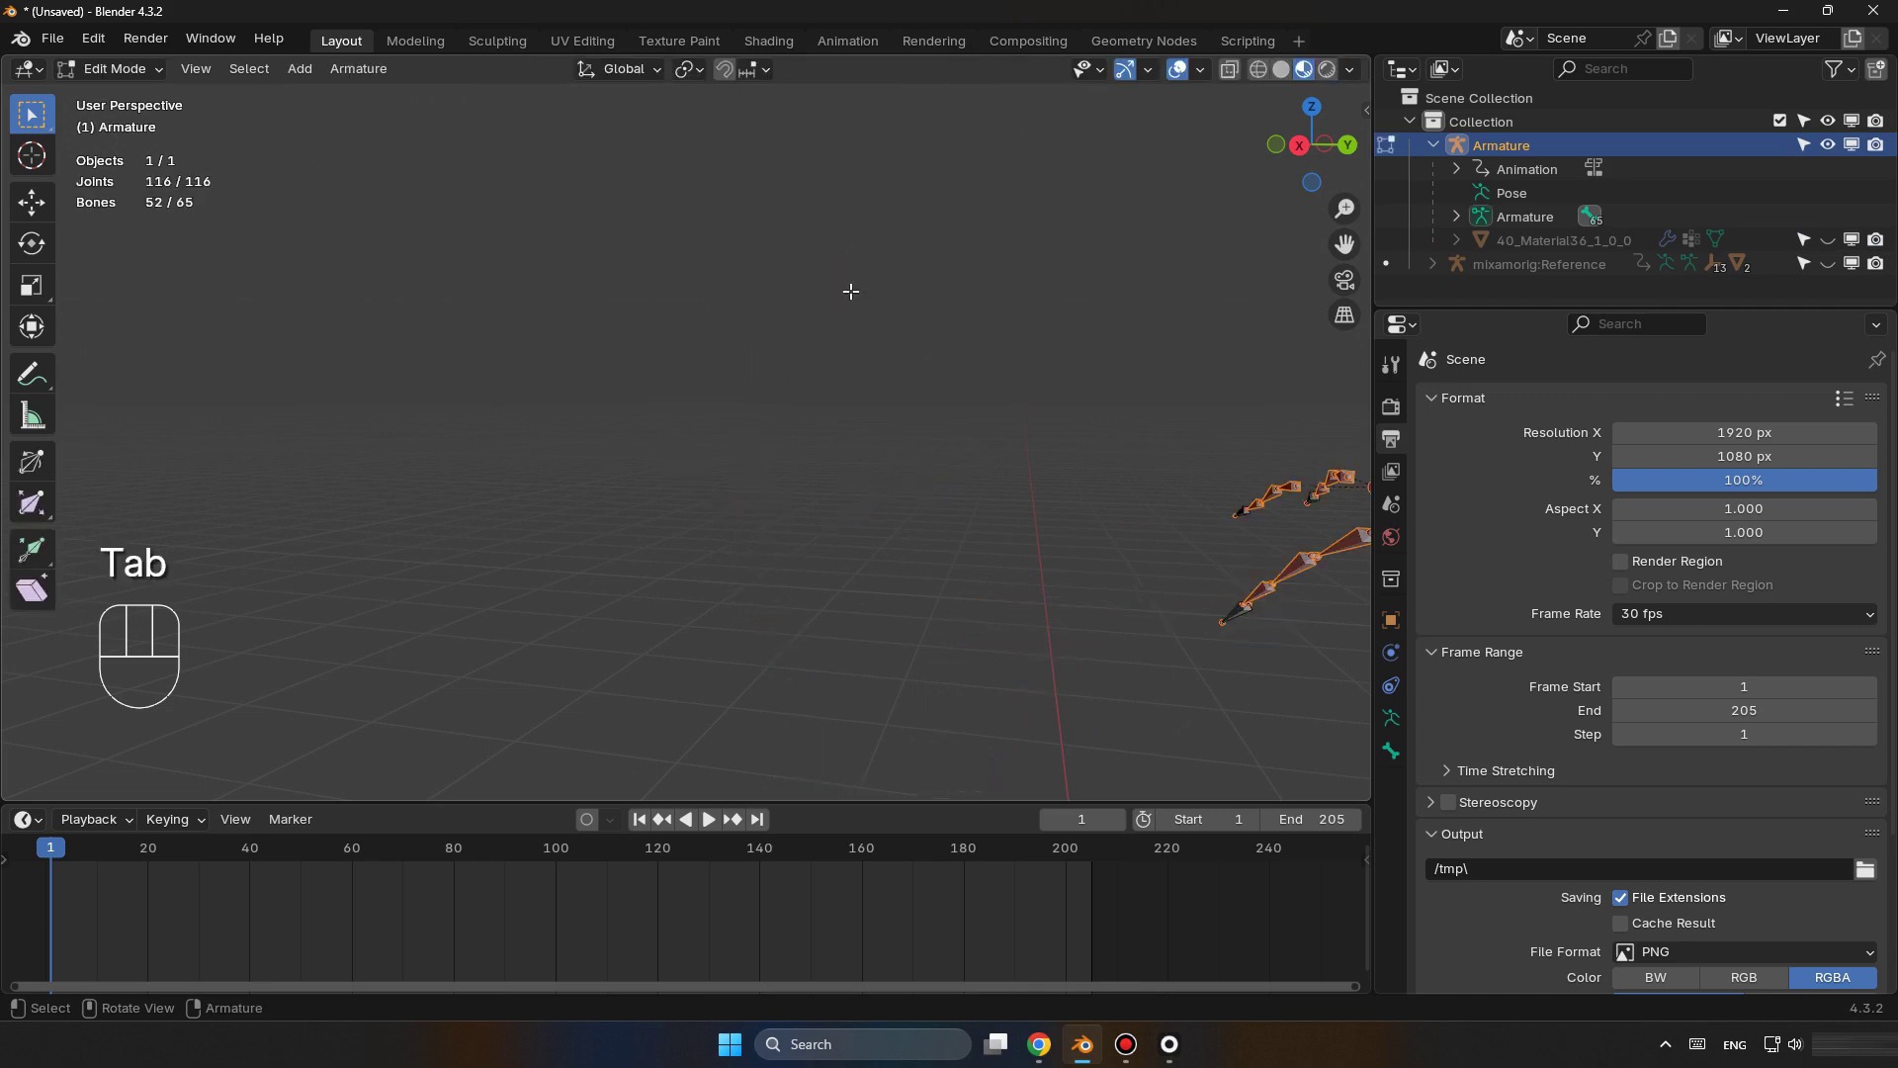
middle_drag(1088, 534, 2, 564)
shift+middle_drag(599, 524, 754, 525)
middle_drag(638, 517, 415, 534)
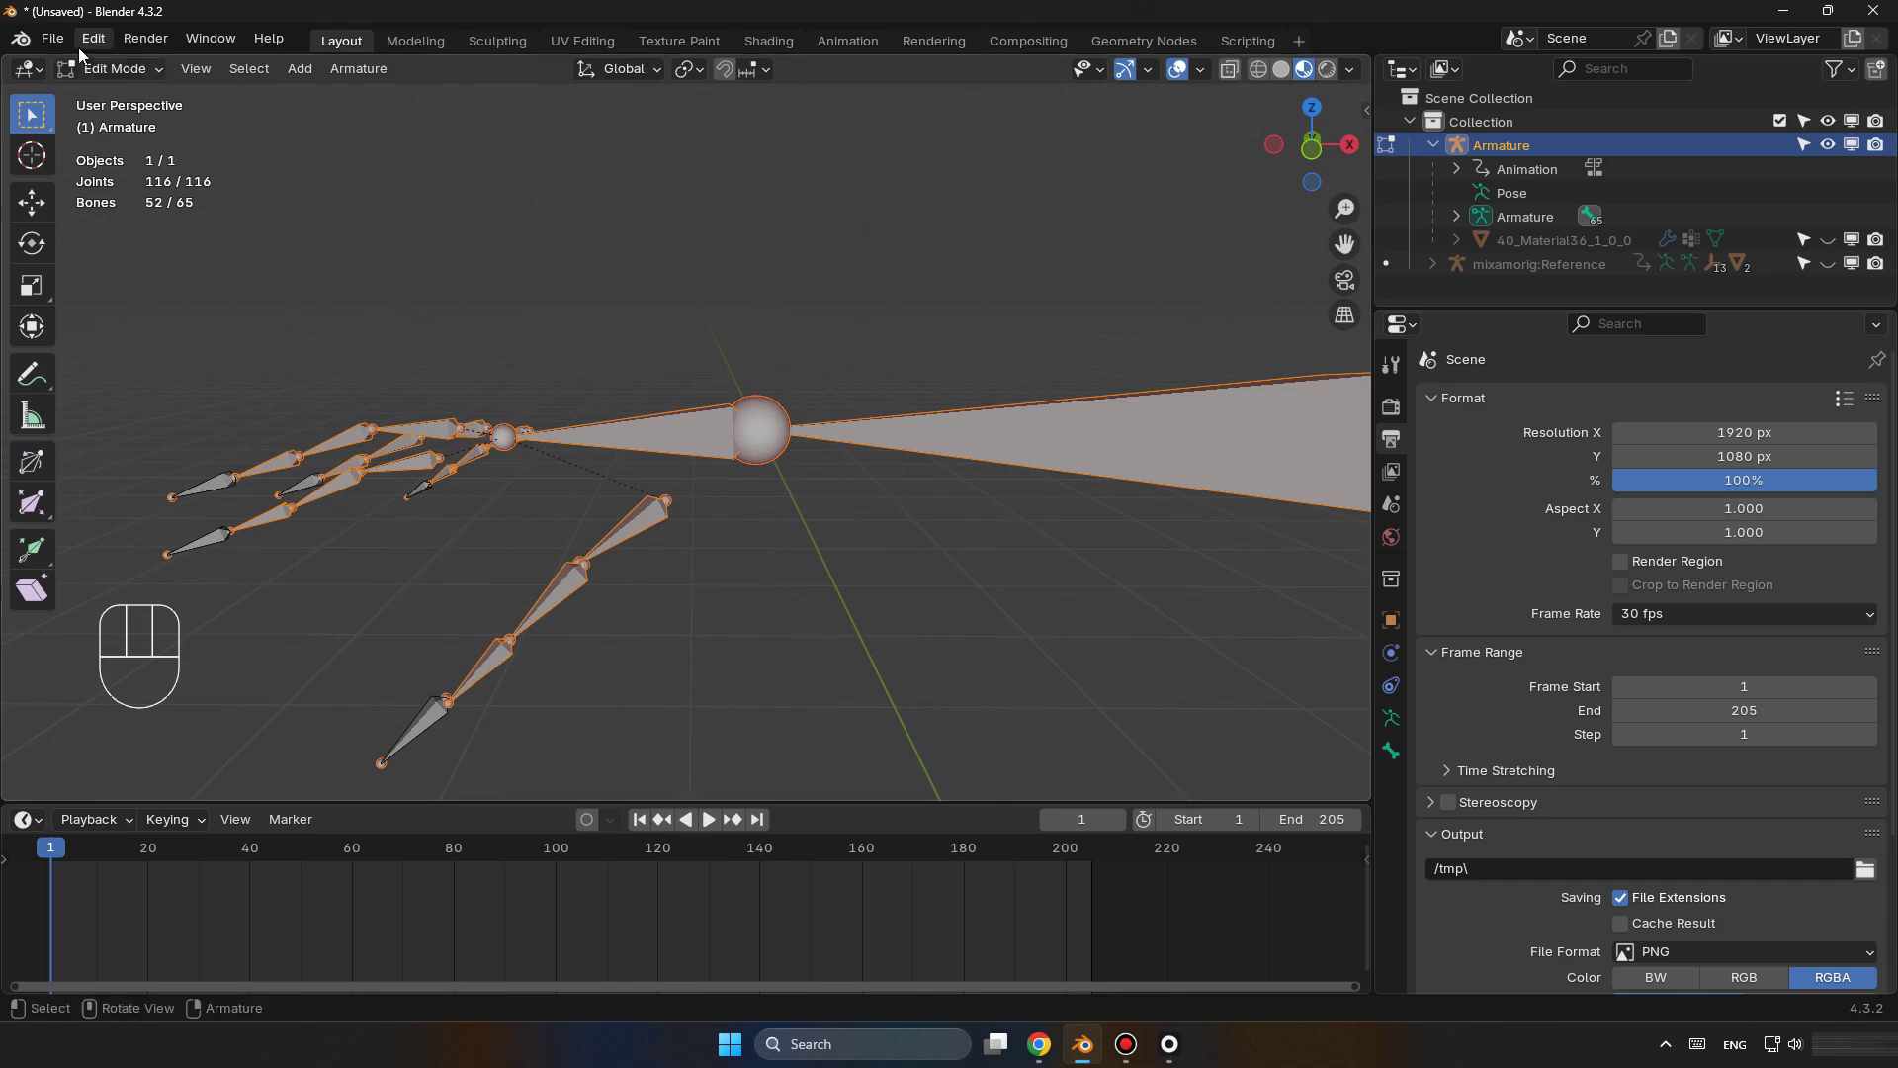
middle_drag(337, 491, 395, 534)
key(ctrl+z)
Switch the armature to Pose Mode and frame its right hand.
click(154, 77)
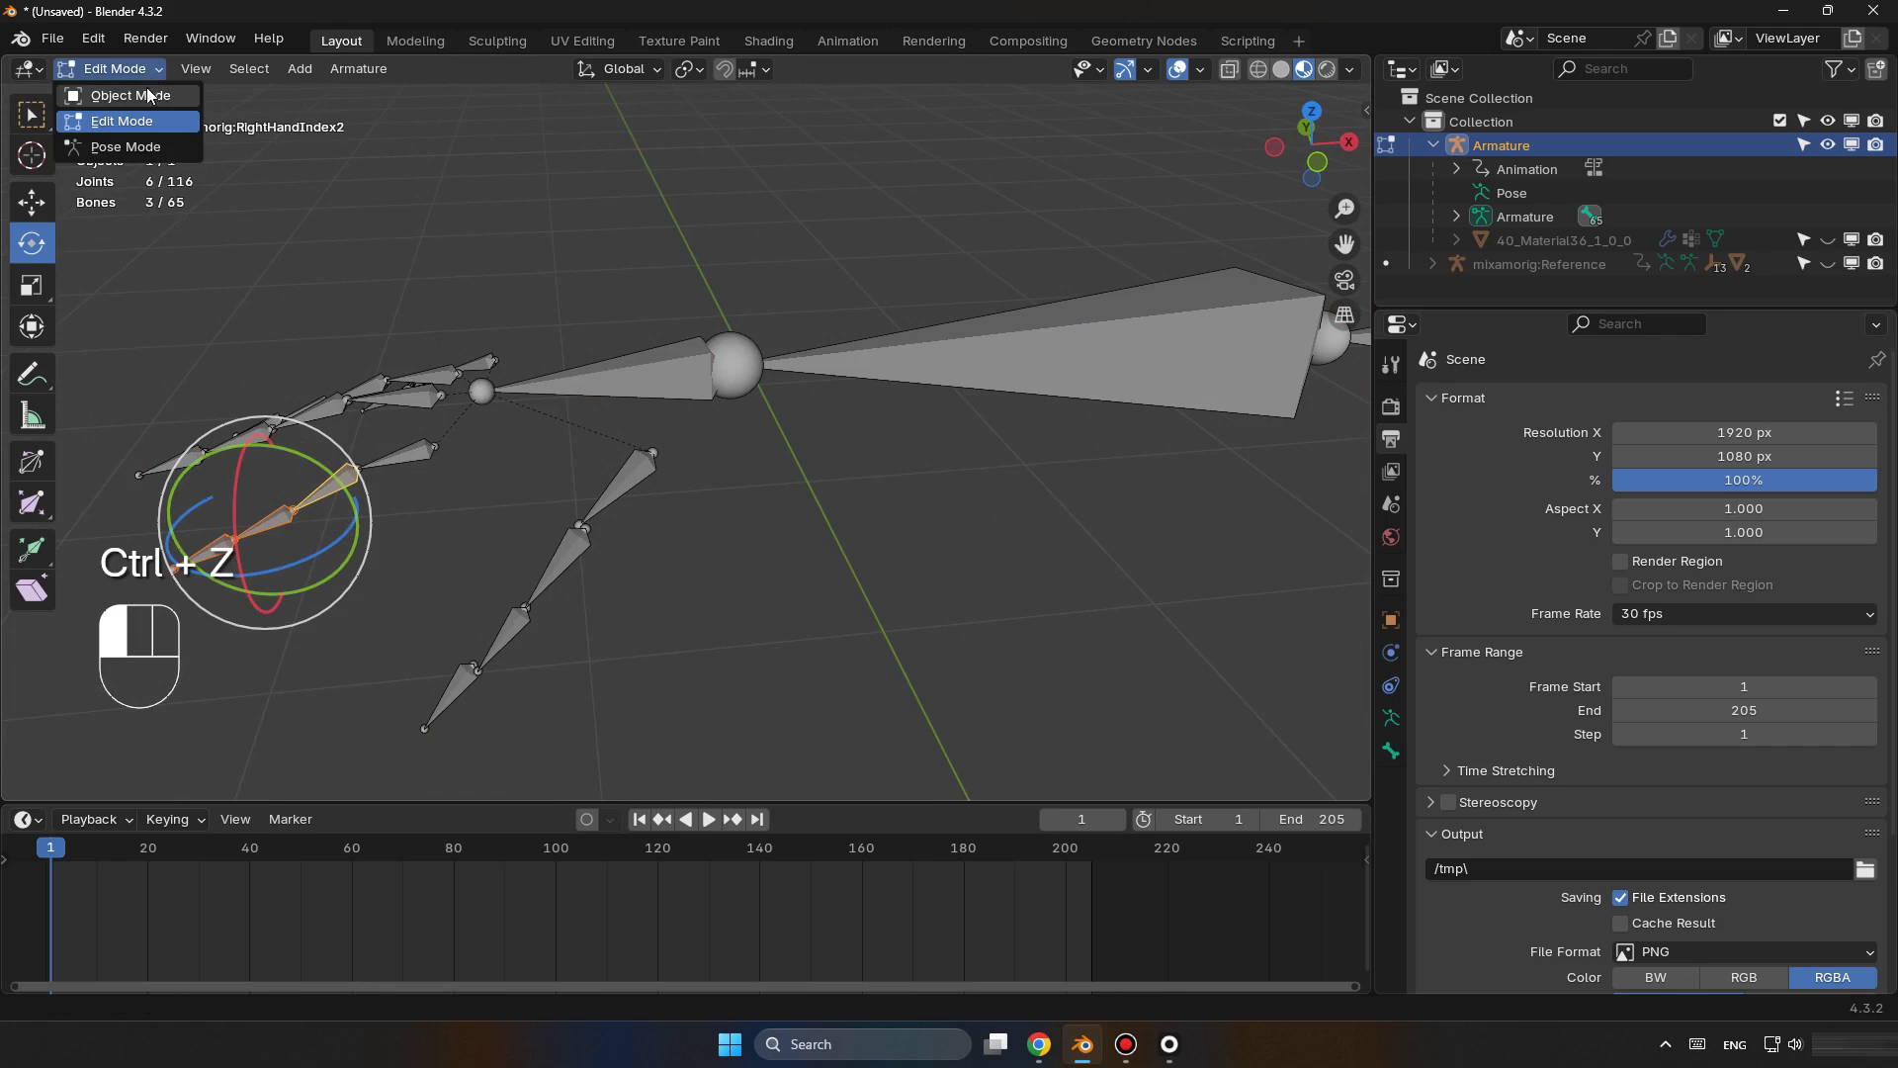
click(152, 160)
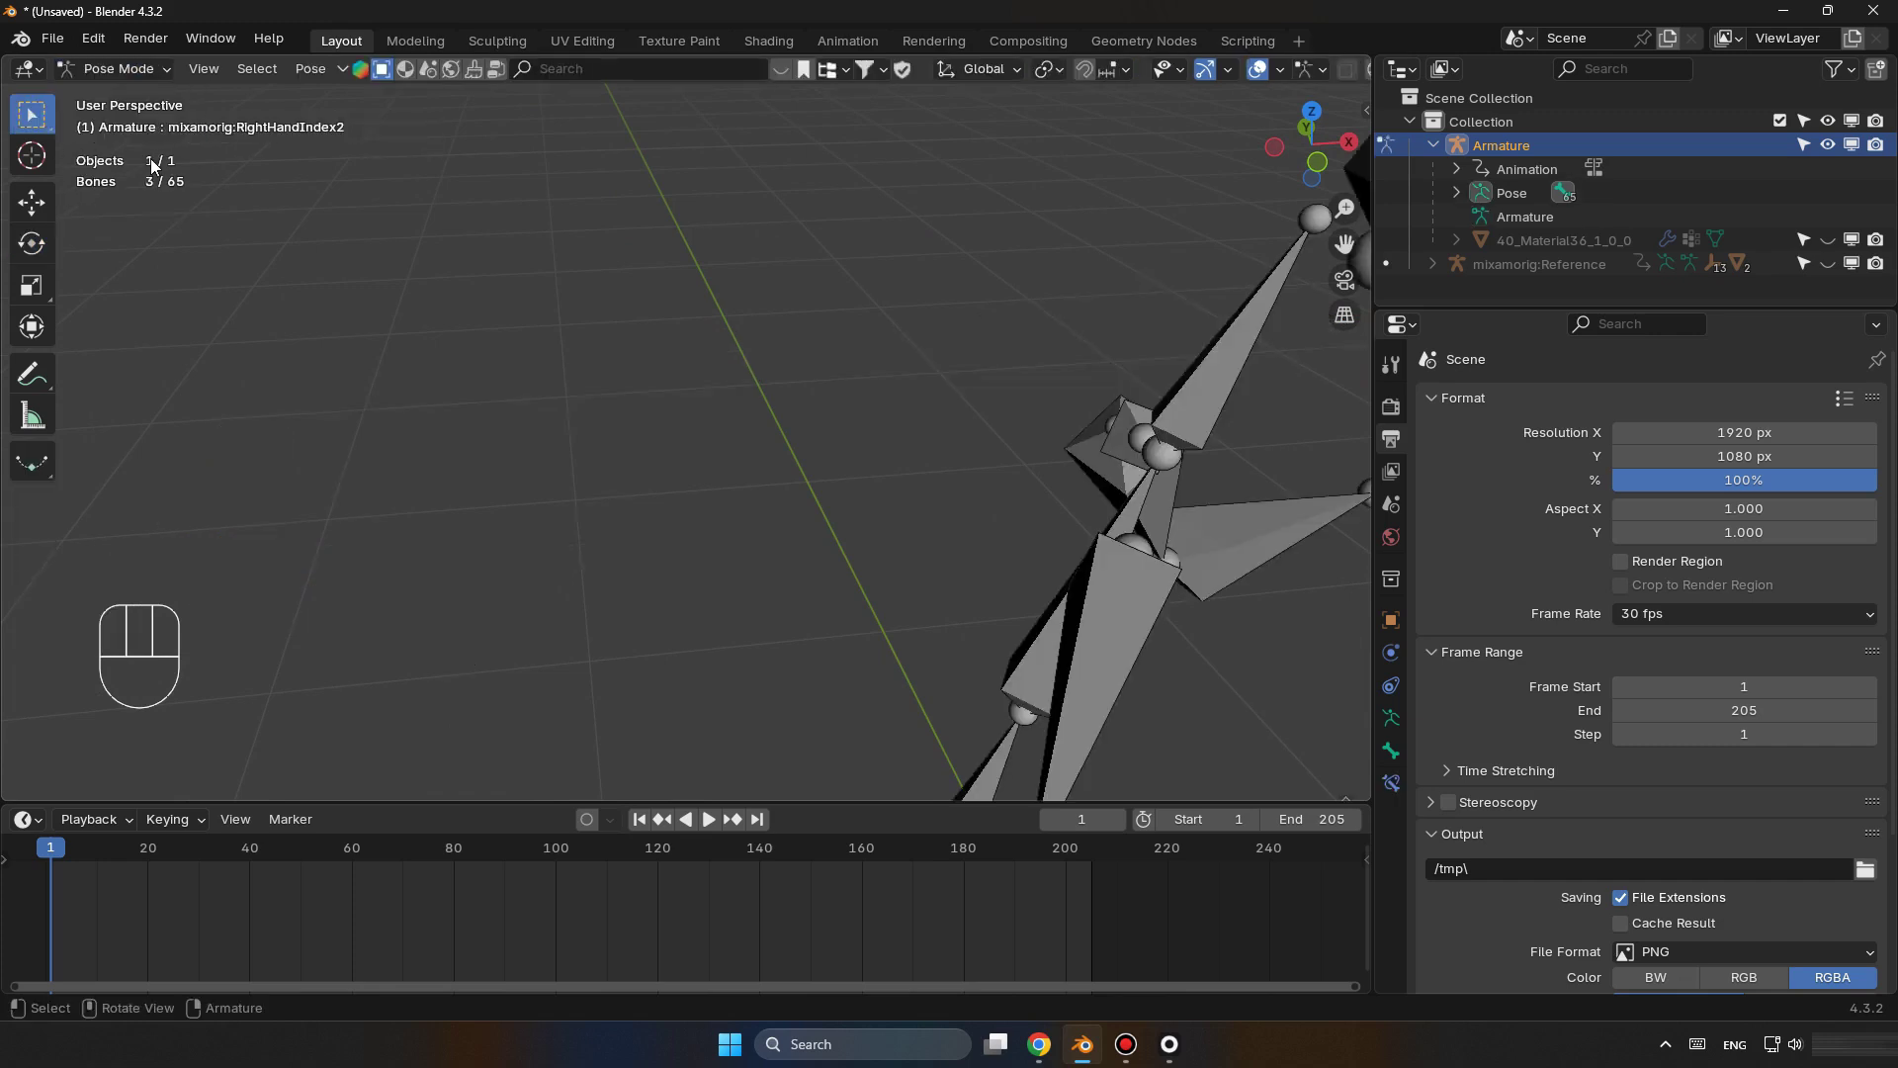
scroll(731, 436, down, 6)
shift+middle_drag(733, 450, 526, 383)
scroll(632, 281, up, 8)
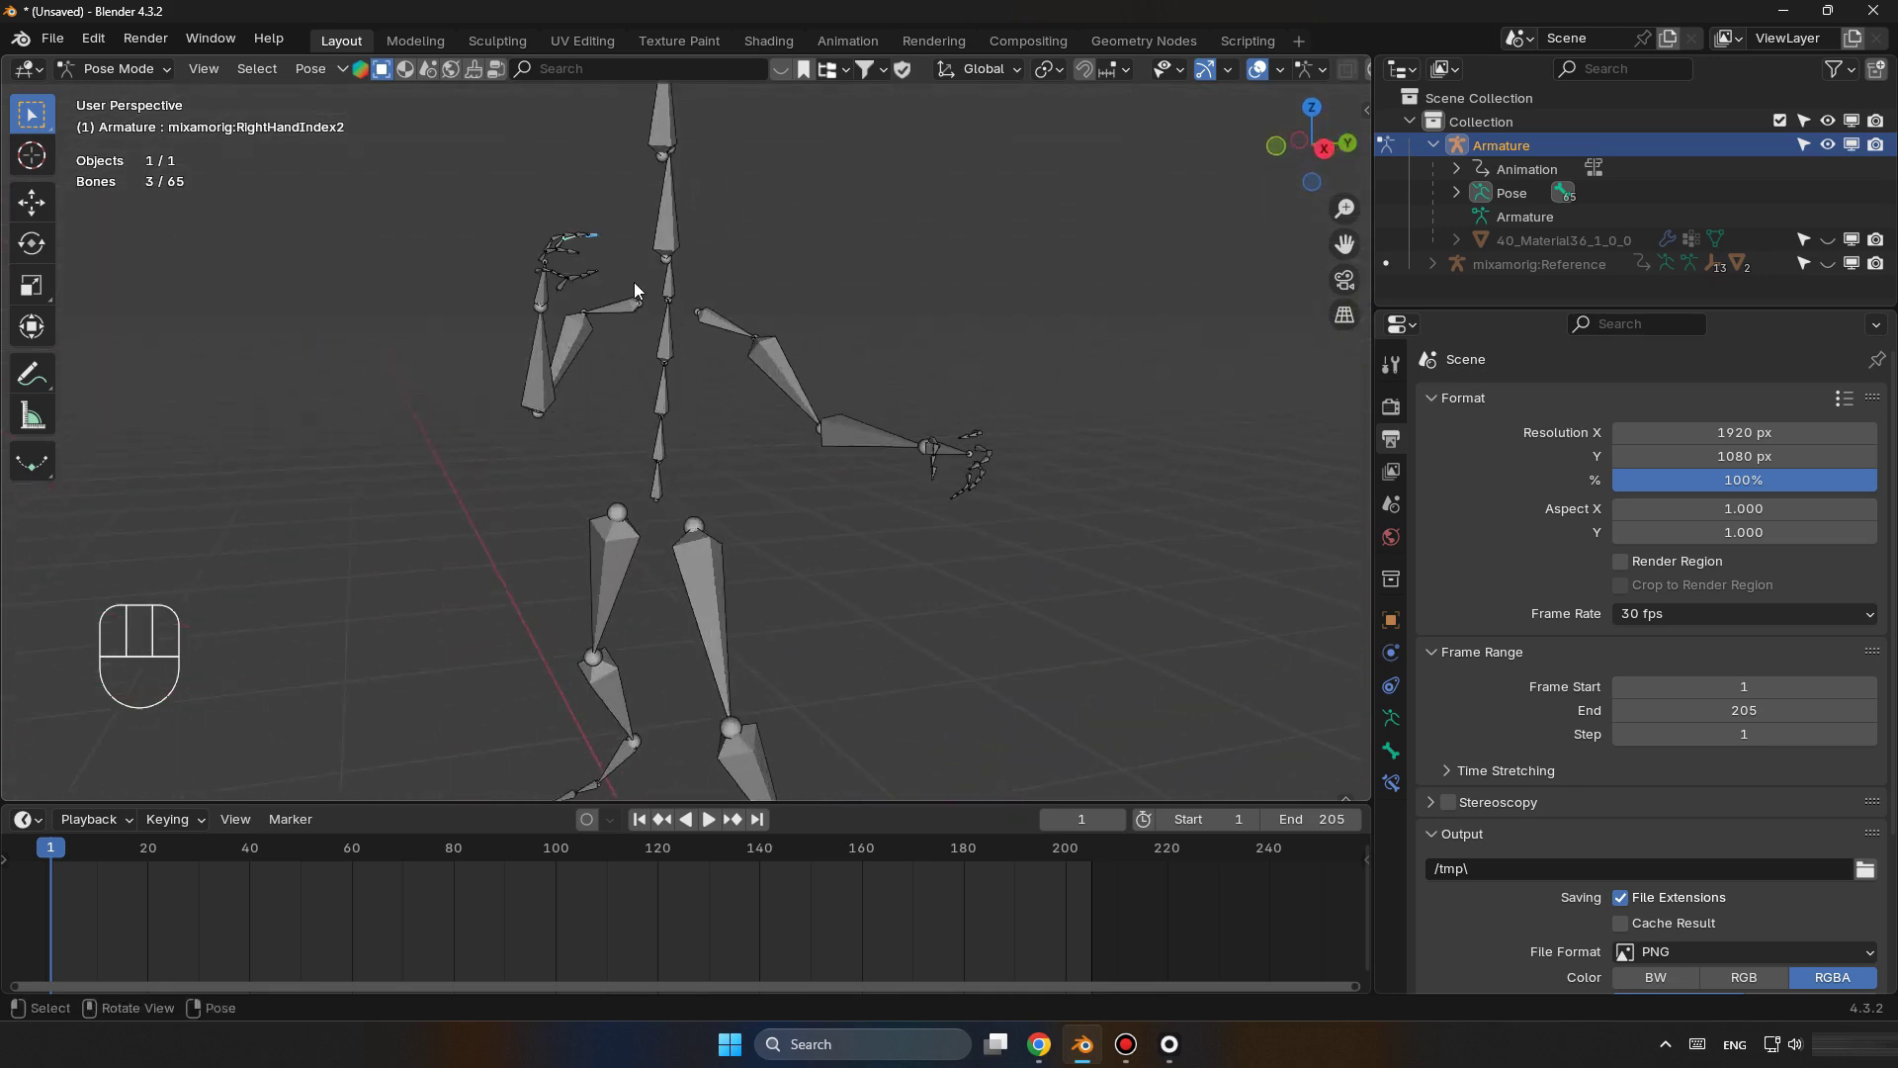
Rotate the right hand's finger and thumb bones in local orientation to curl the hand into a fist.
shift+middle_drag(538, 252, 534, 358)
key(shift+space)
key(r)
drag(583, 330, 868, 423)
key(ctrl+z)
middle_drag(868, 423, 514, 415)
click(33, 244)
scroll(860, 474, up, 5)
scroll(860, 475, down, 5)
middle_drag(890, 495, 949, 435)
key(ctrl+z)
middle_drag(791, 435, 613, 416)
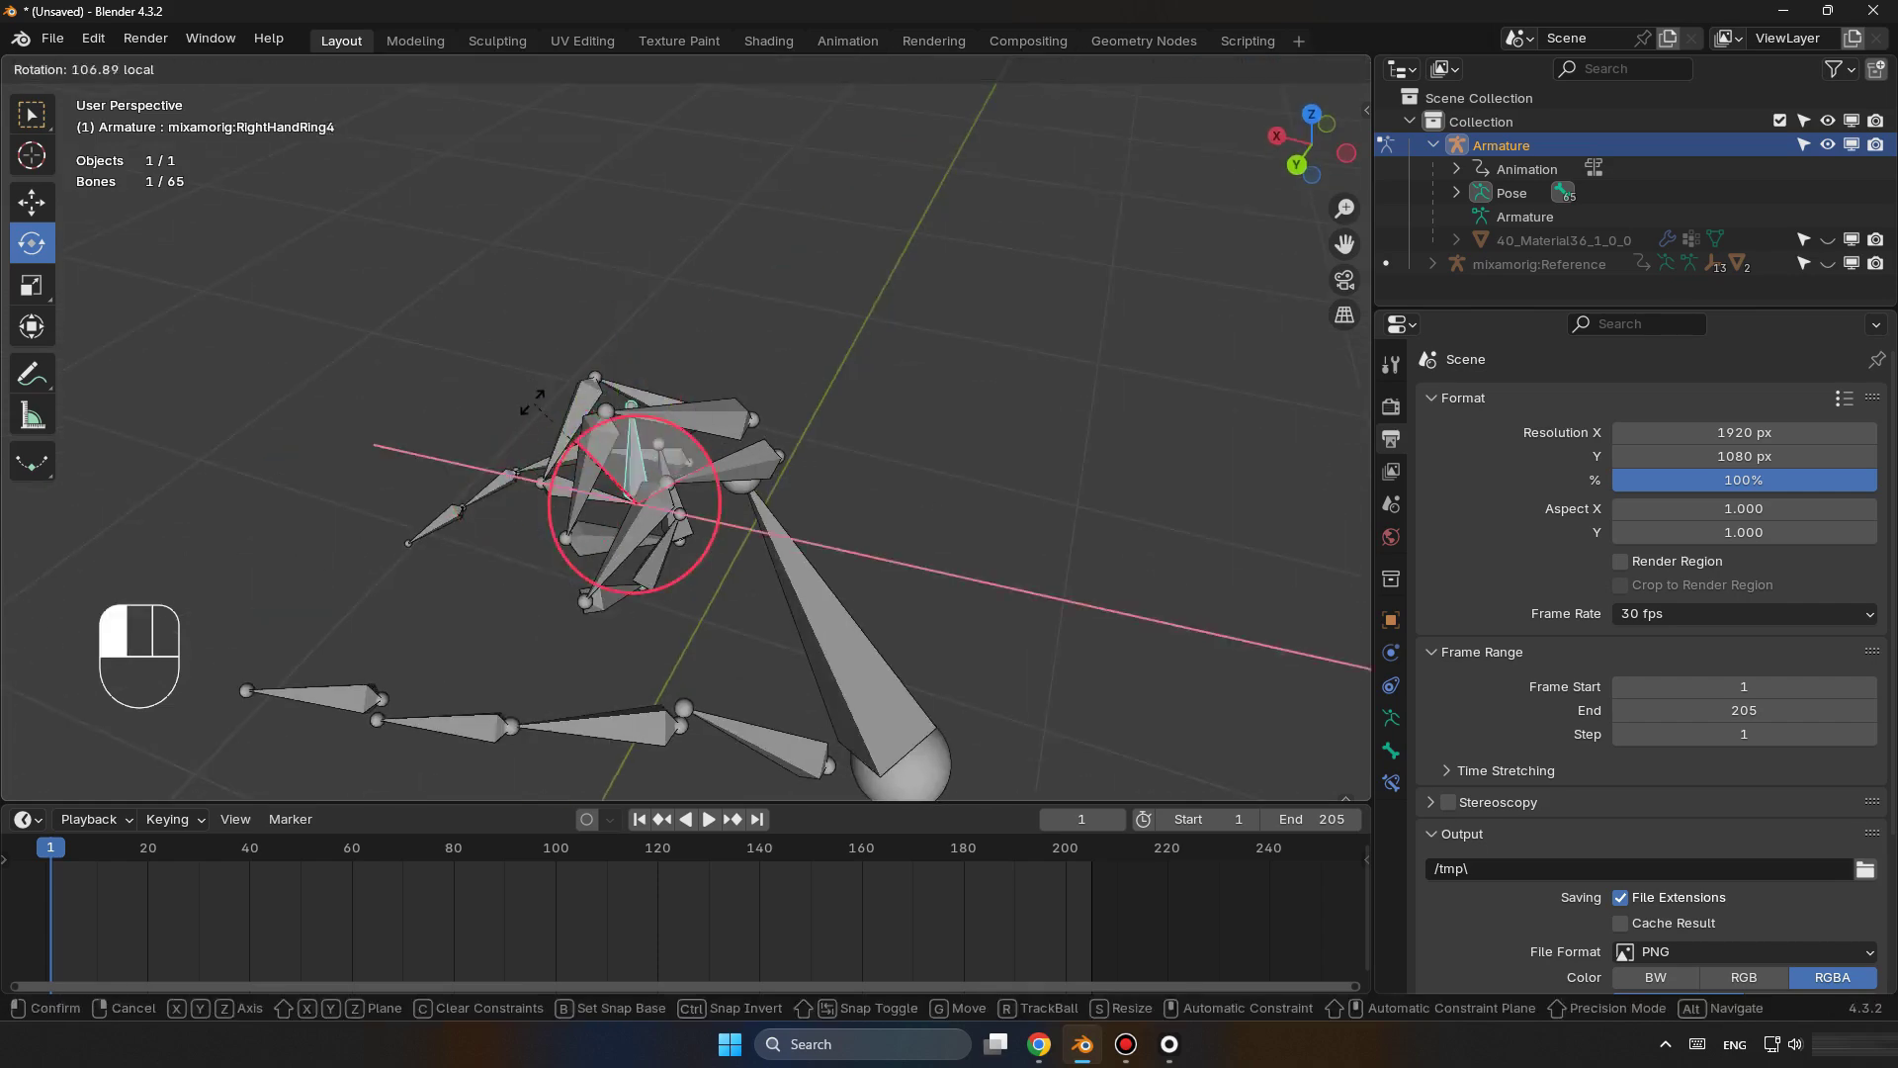
scroll(513, 408, up, 2)
drag(513, 408, 494, 435)
middle_drag(494, 435, 839, 425)
Finish curling the right ring finger, select all the right-hand bones, and insert a keyframe for them at frame 1.
click(738, 200)
drag(738, 200, 599, 396)
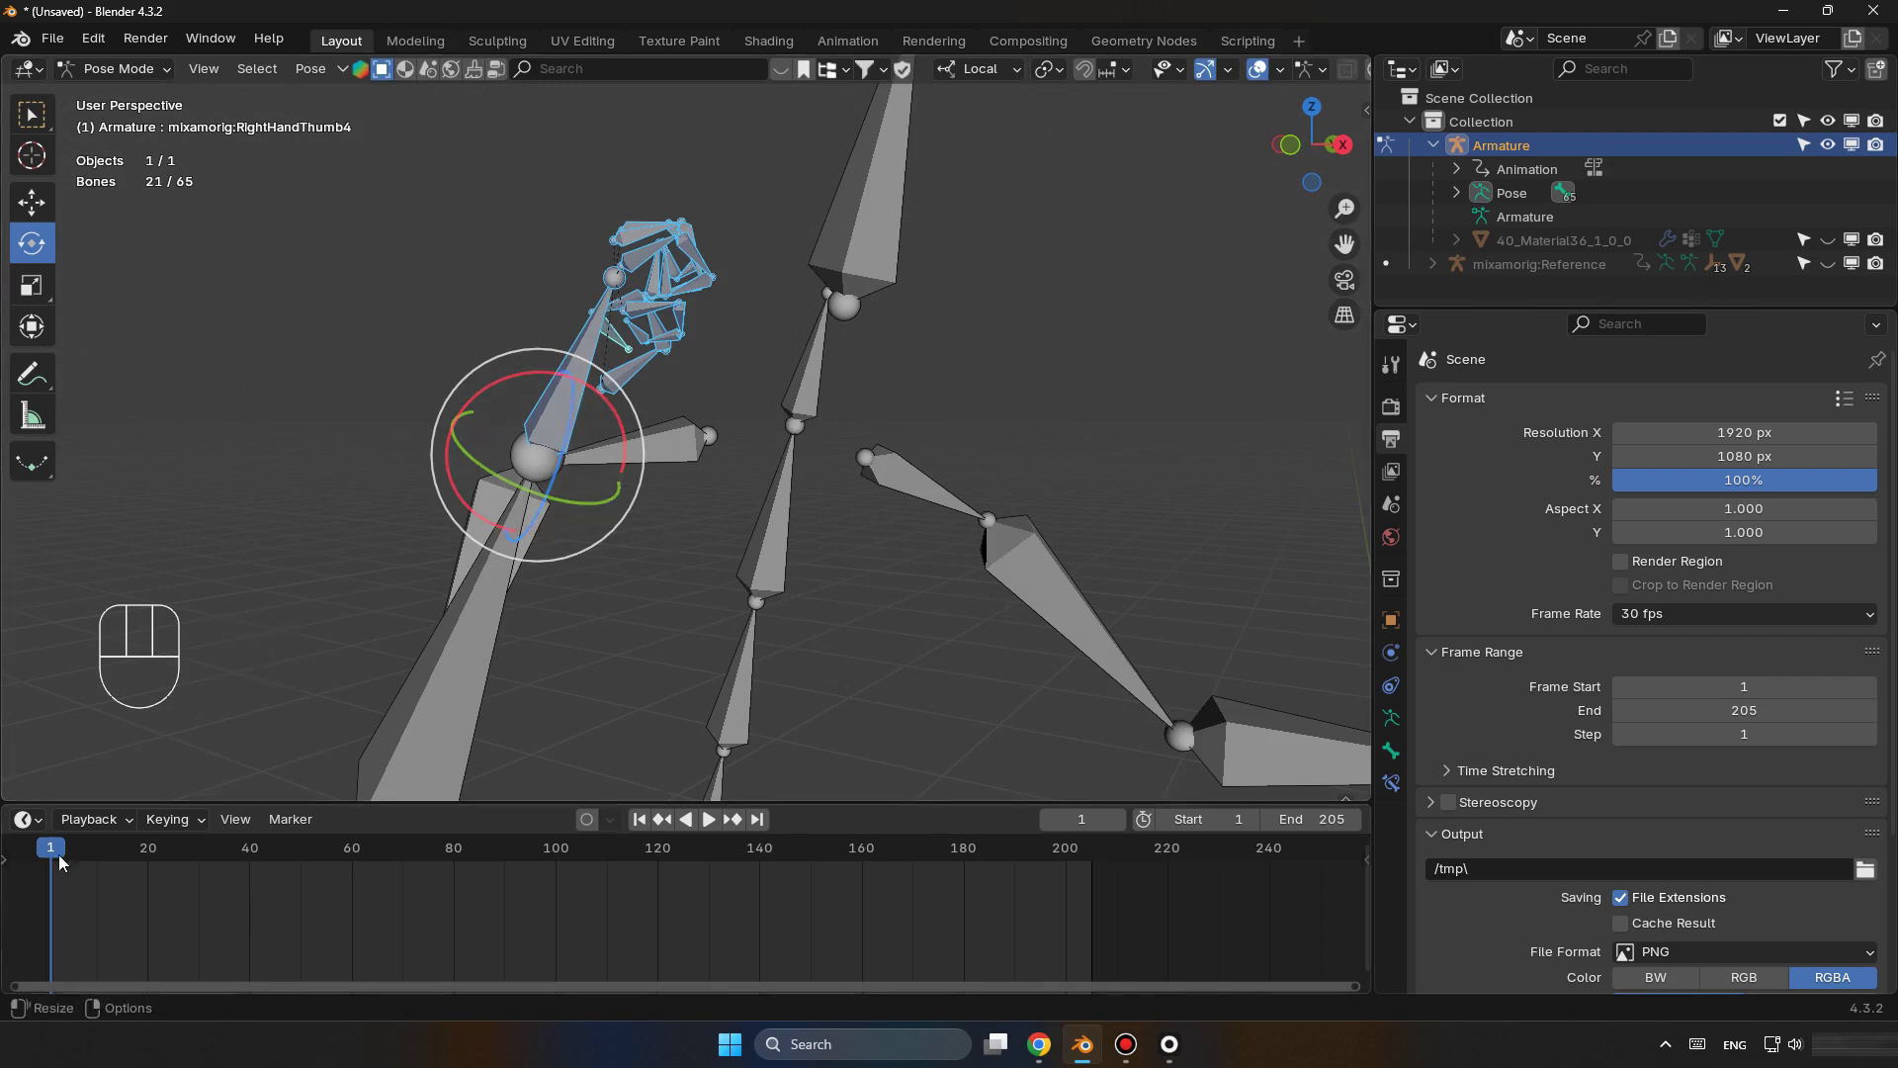
key(i)
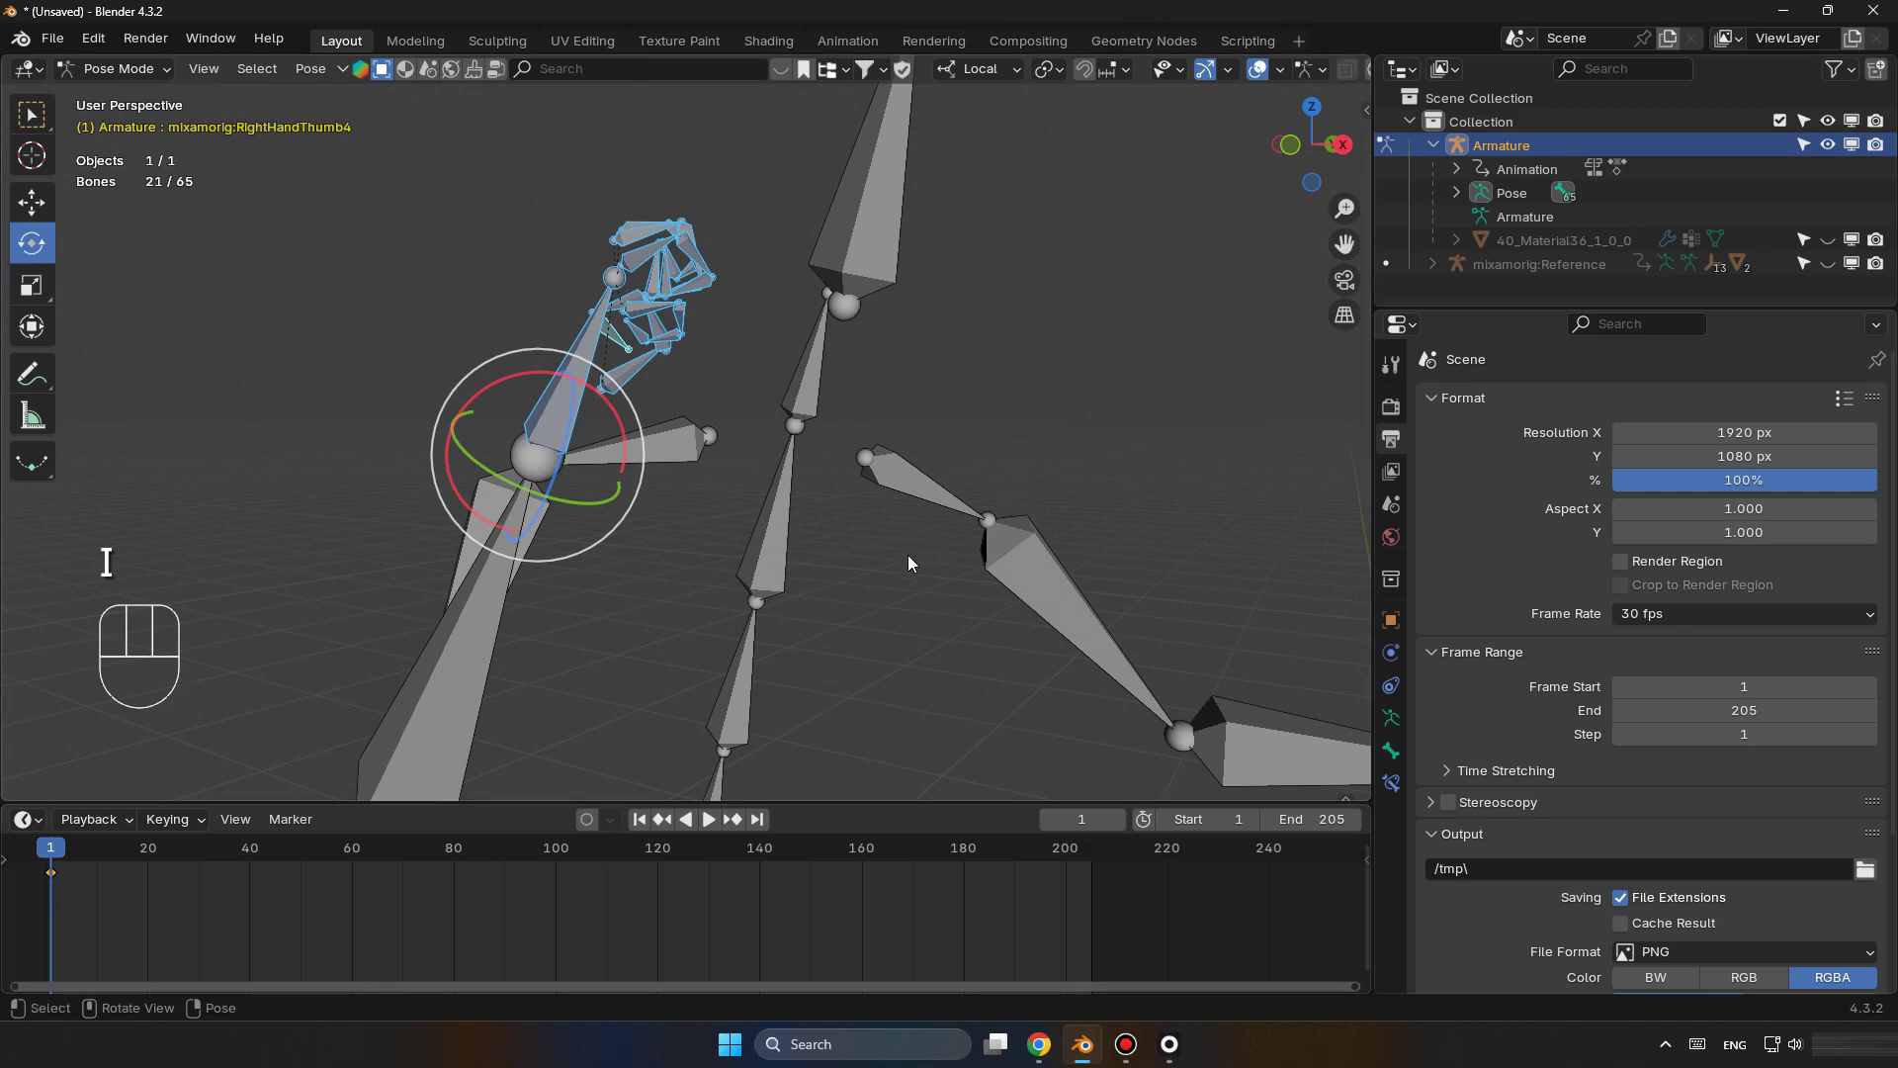
Show the bone transform properties and clear the rotation keyframes of the selected right-hand bones.
click(1366, 113)
scroll(1366, 112, up, 10)
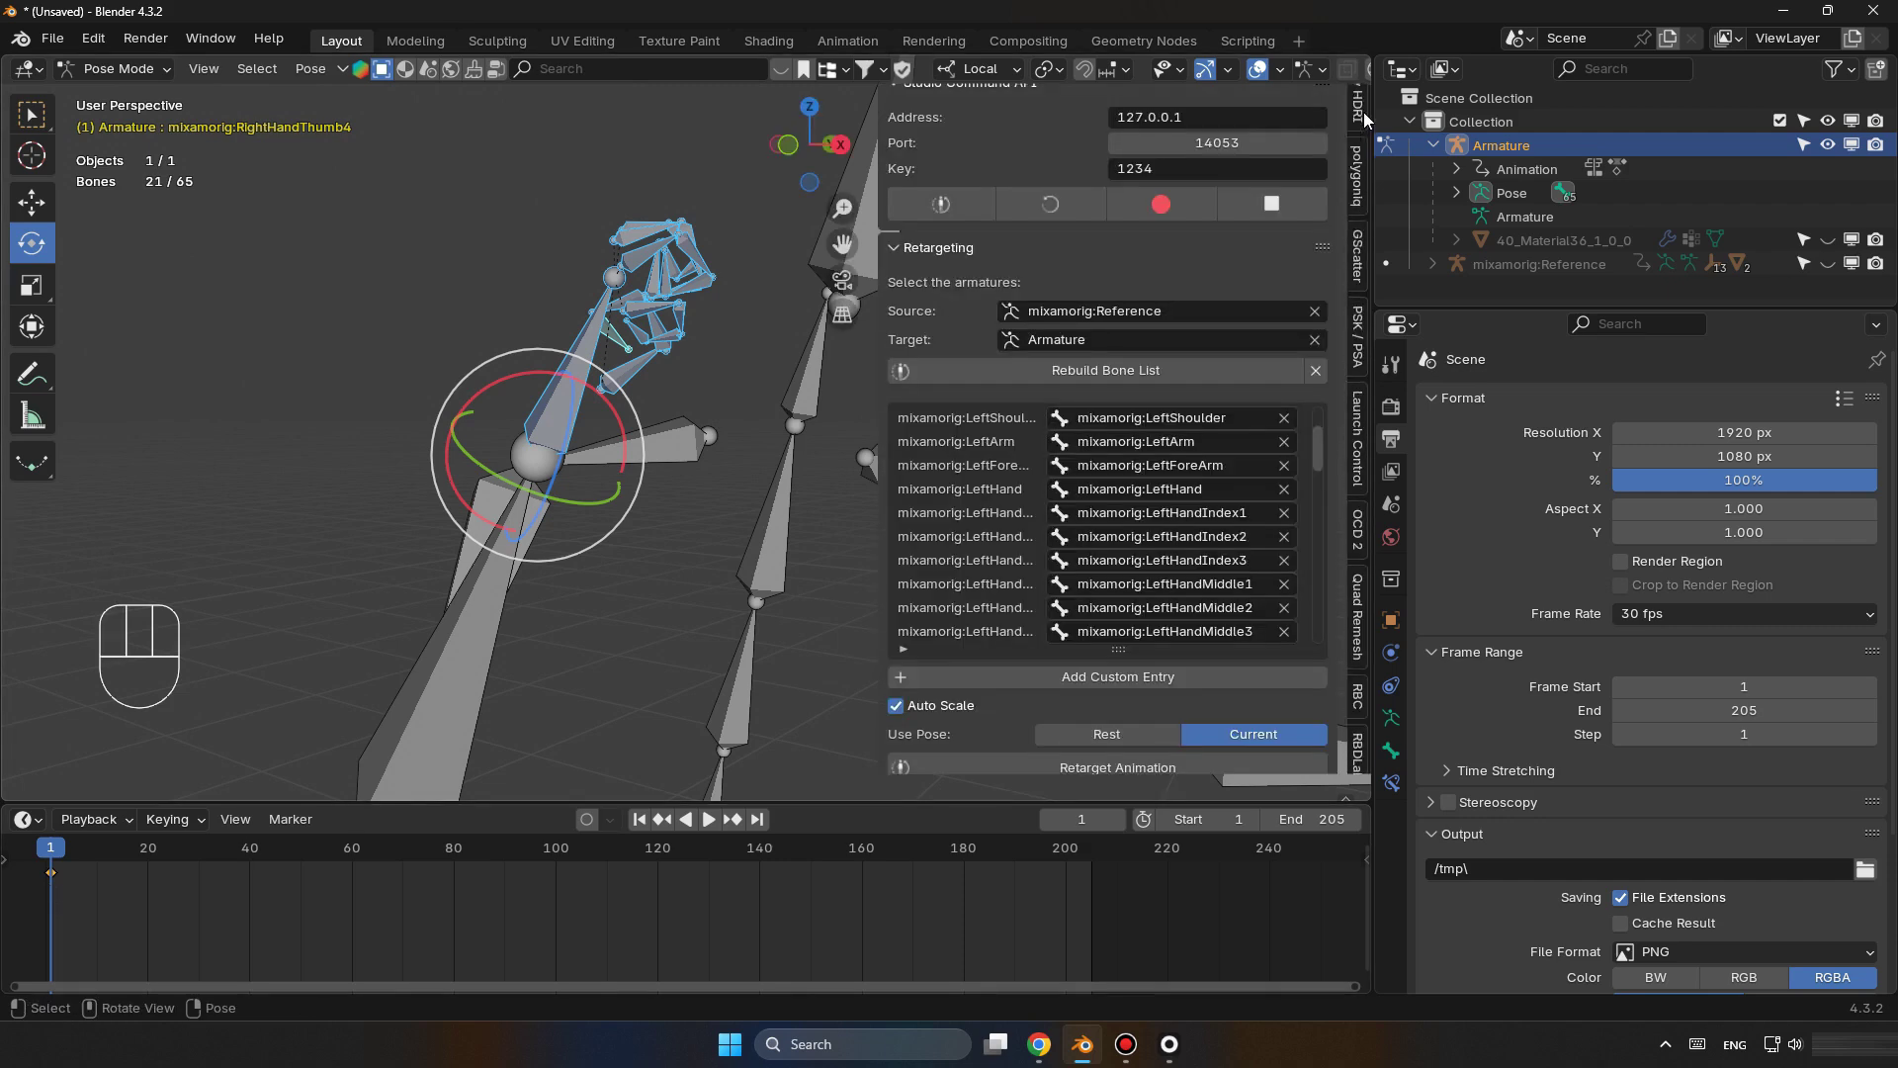
click(1364, 116)
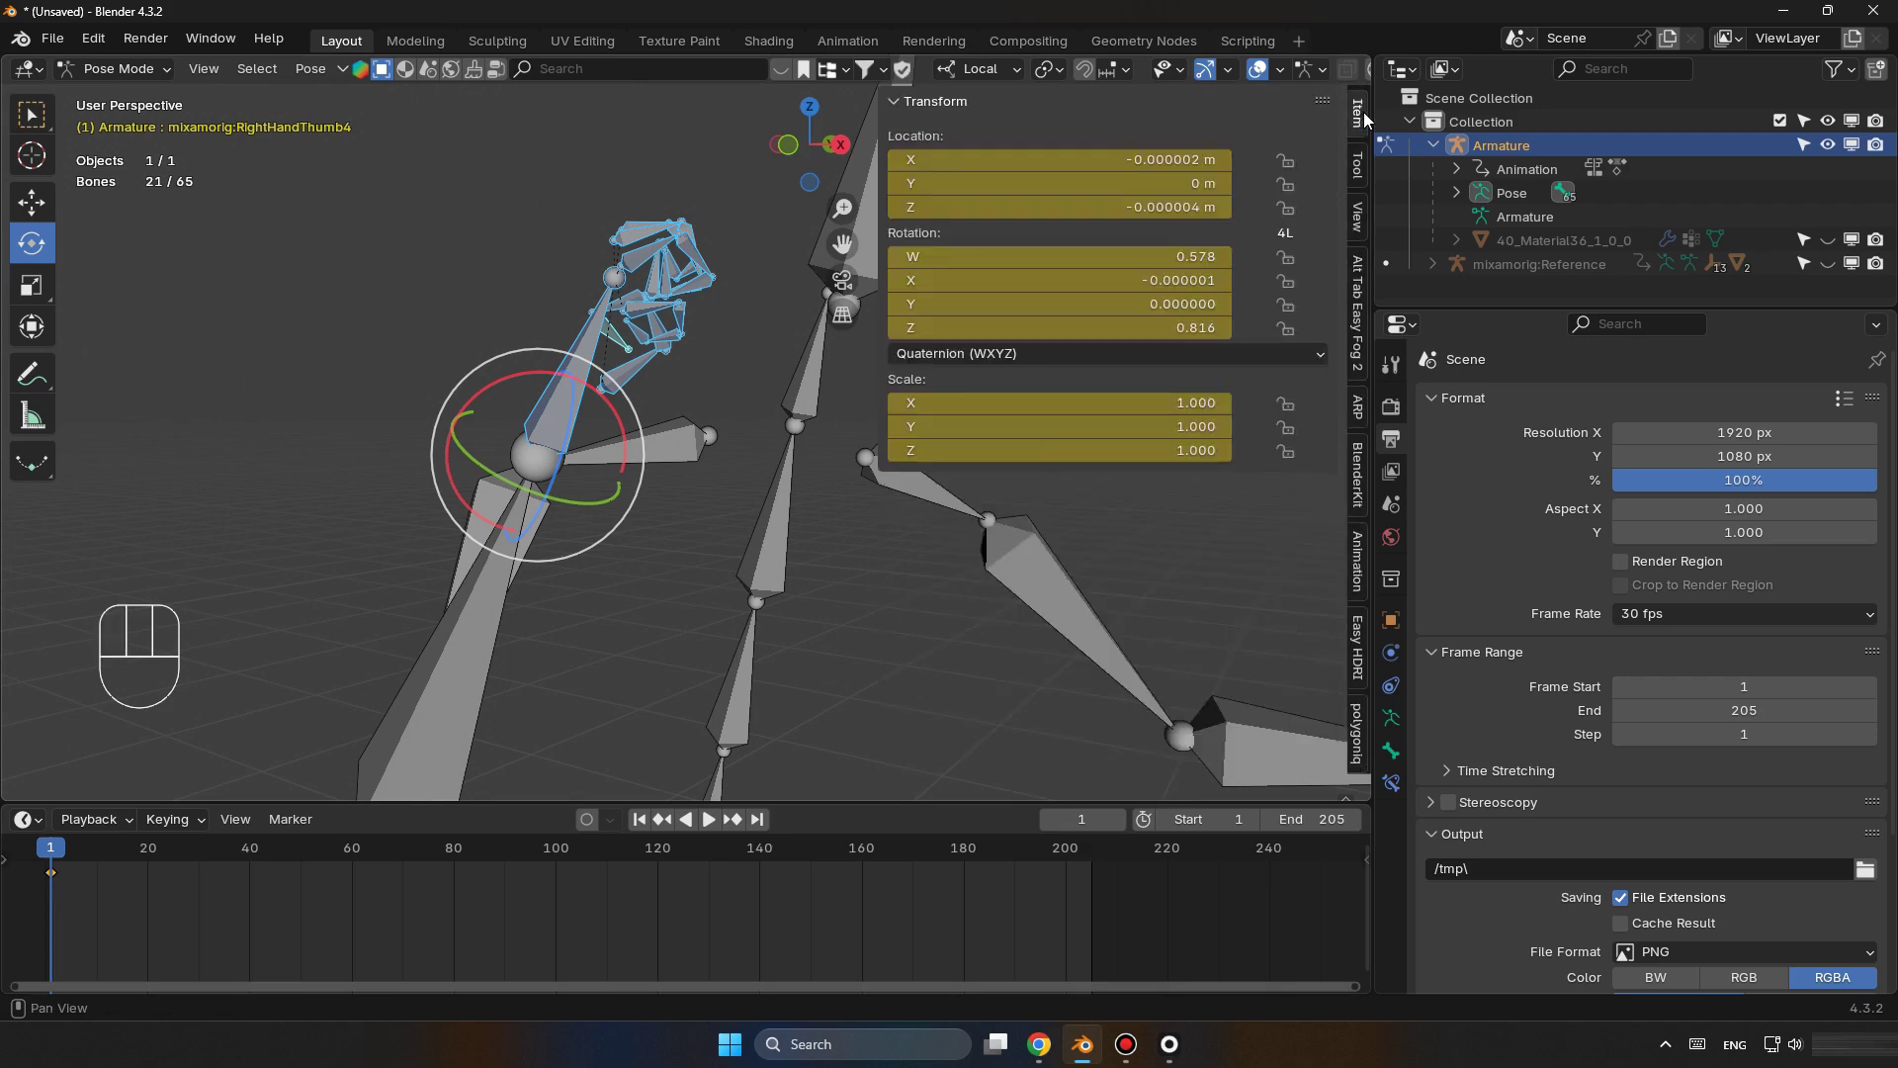
right_click(1068, 259)
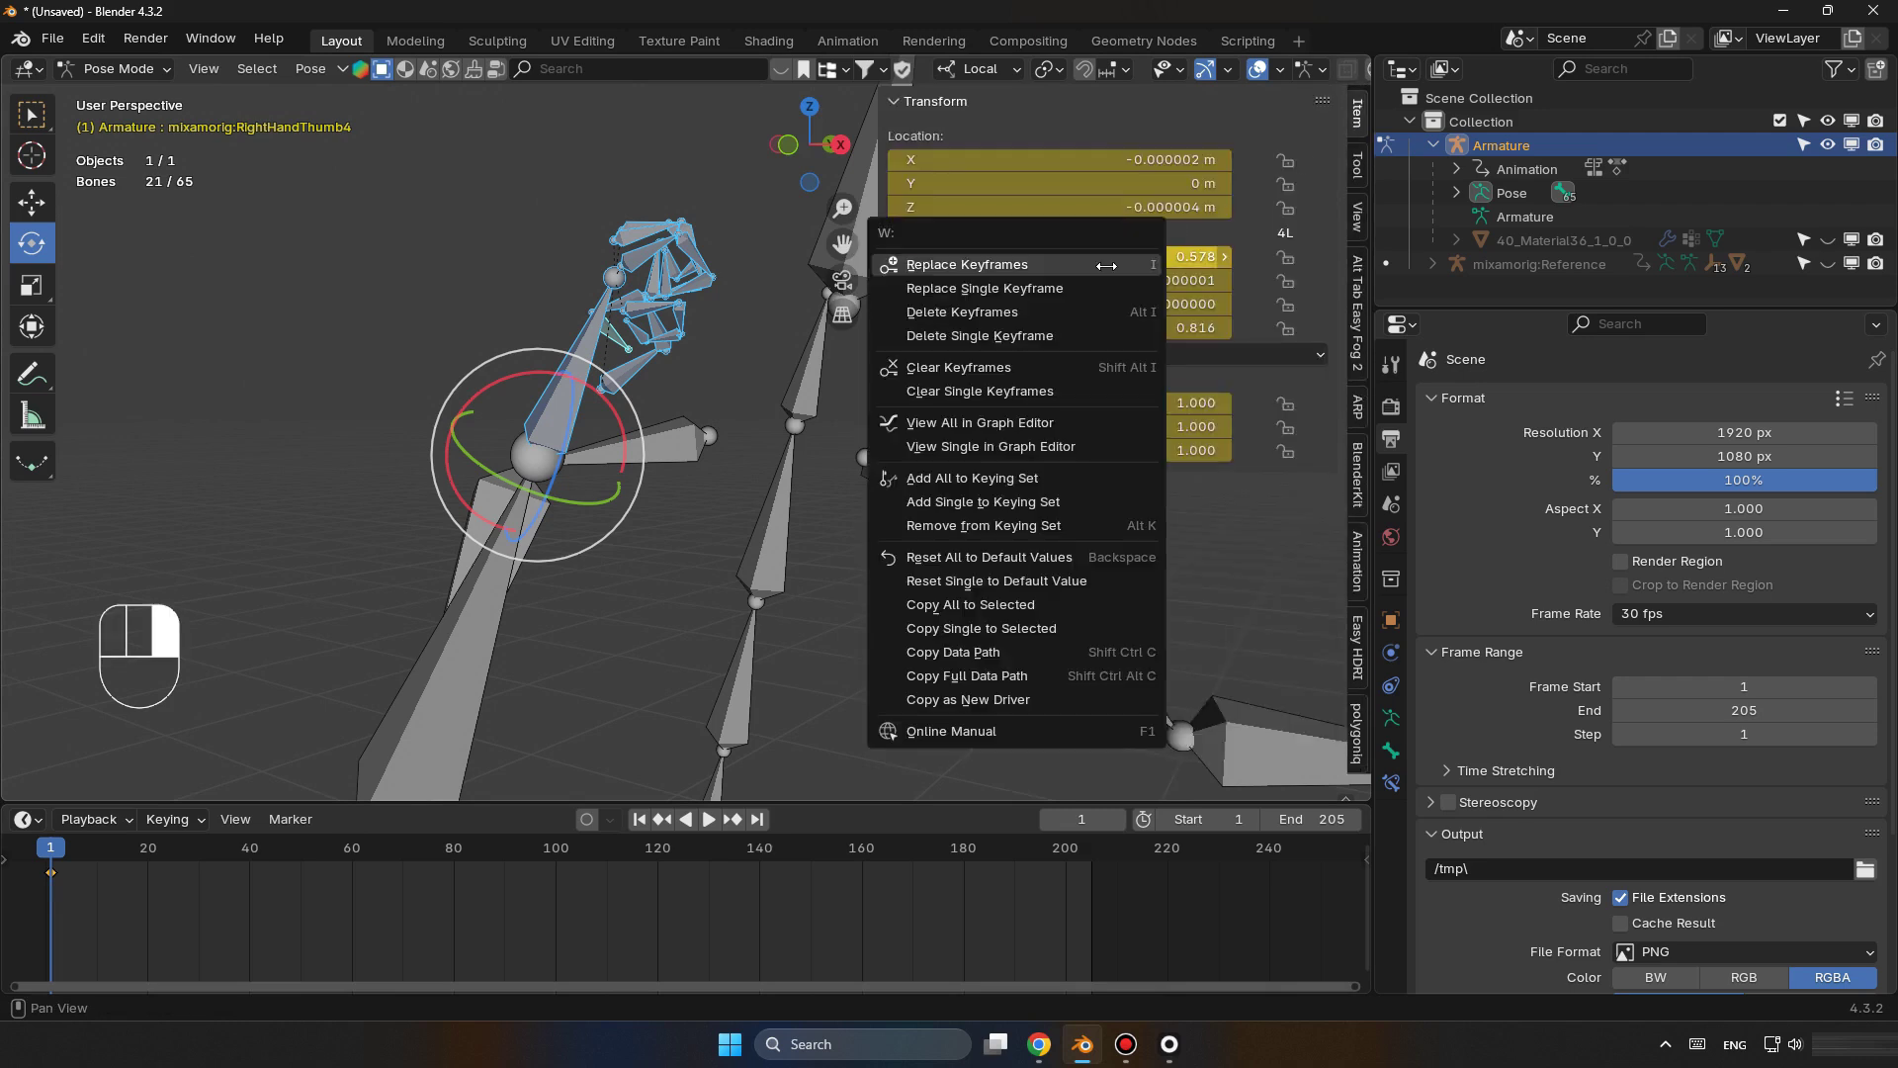
click(1058, 364)
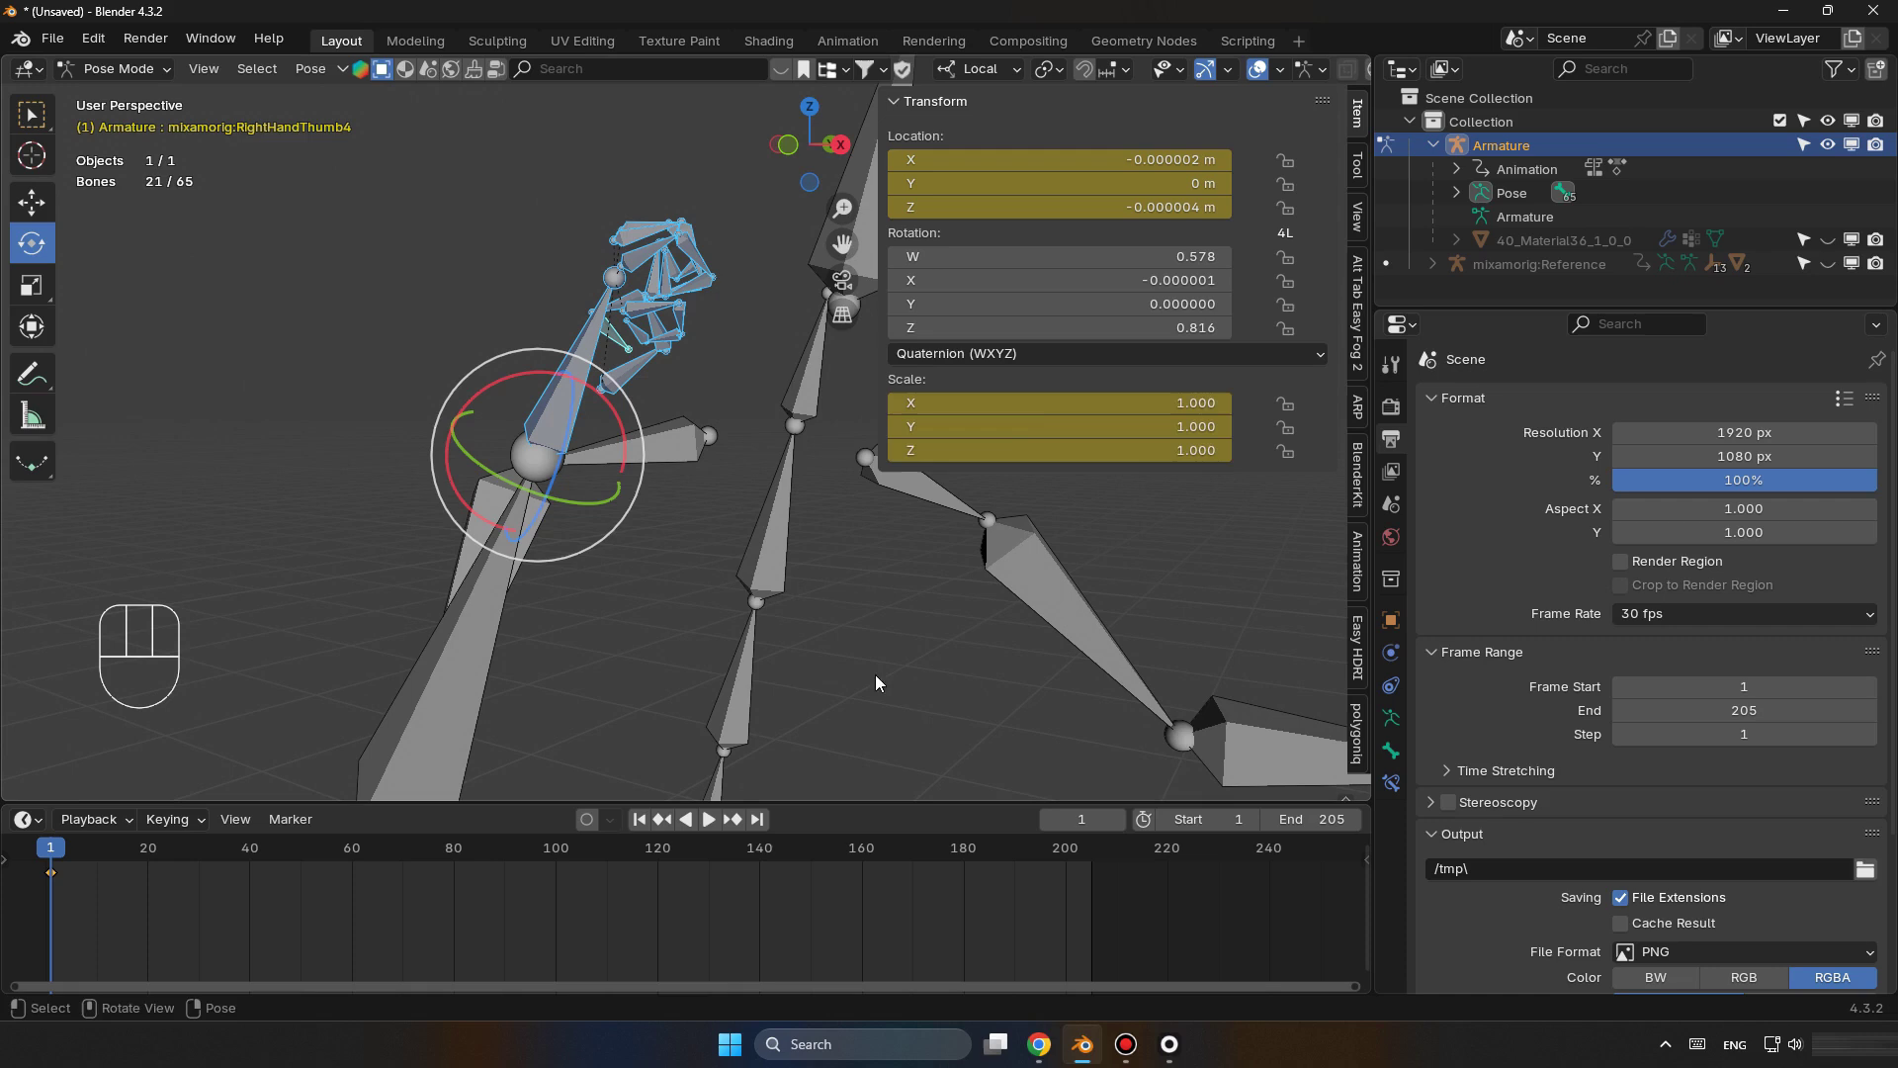
Play the animation to check the right hand's fist during the motion, and return to frame 1.
click(706, 820)
middle_drag(785, 652, 869, 560)
middle_drag(862, 650, 773, 786)
click(710, 822)
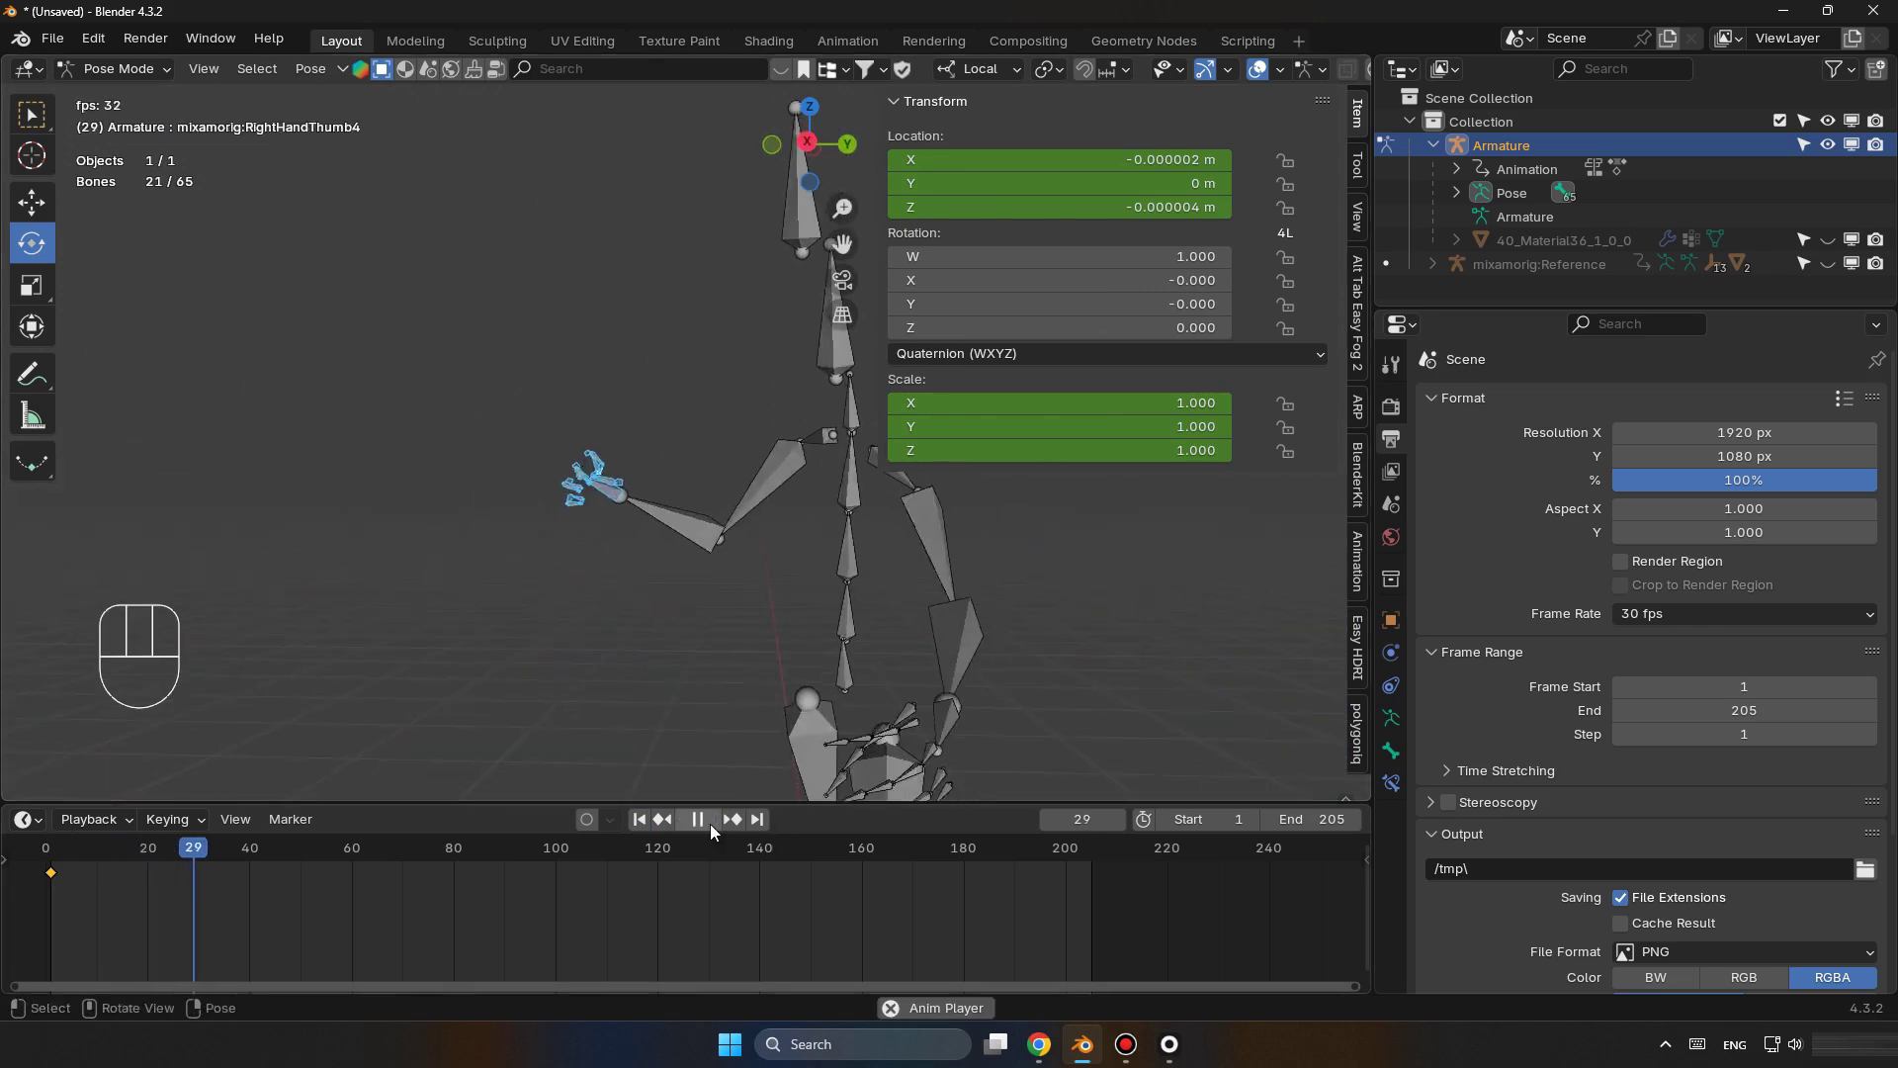
click(708, 822)
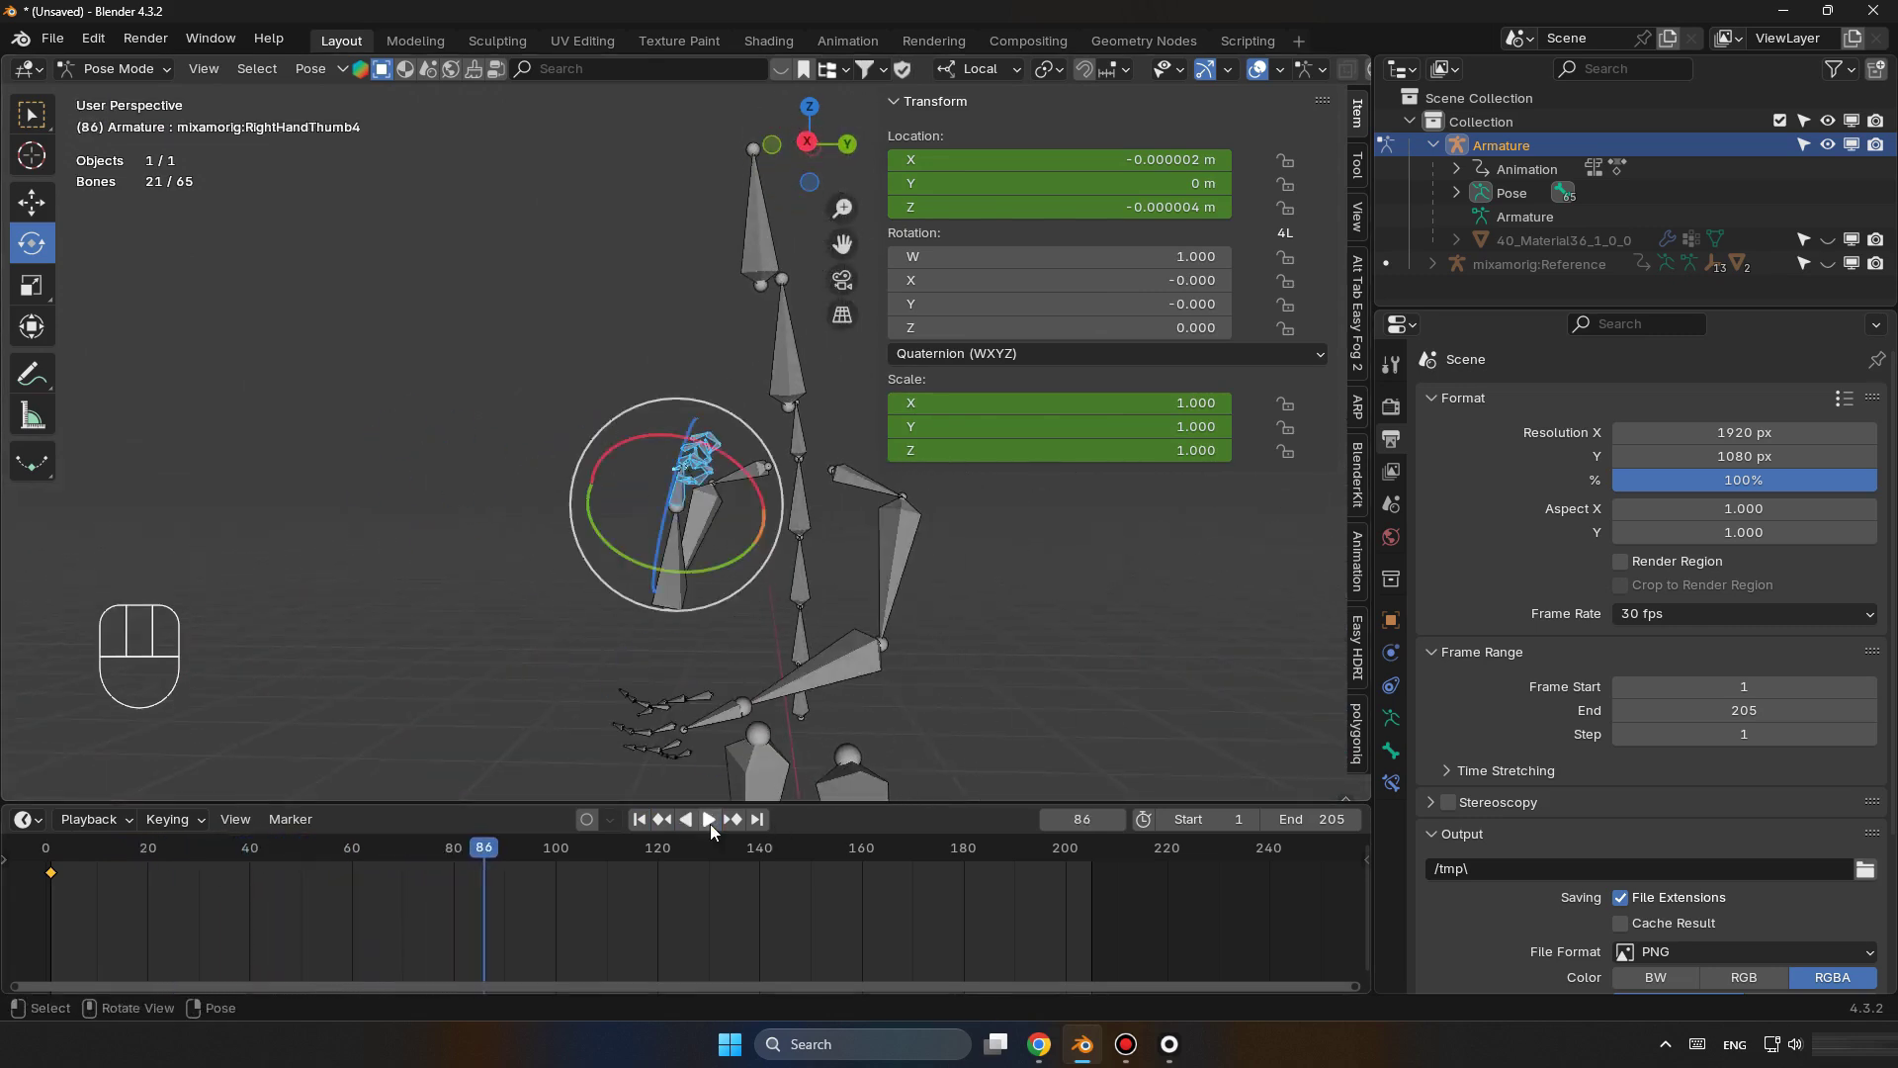
click(640, 819)
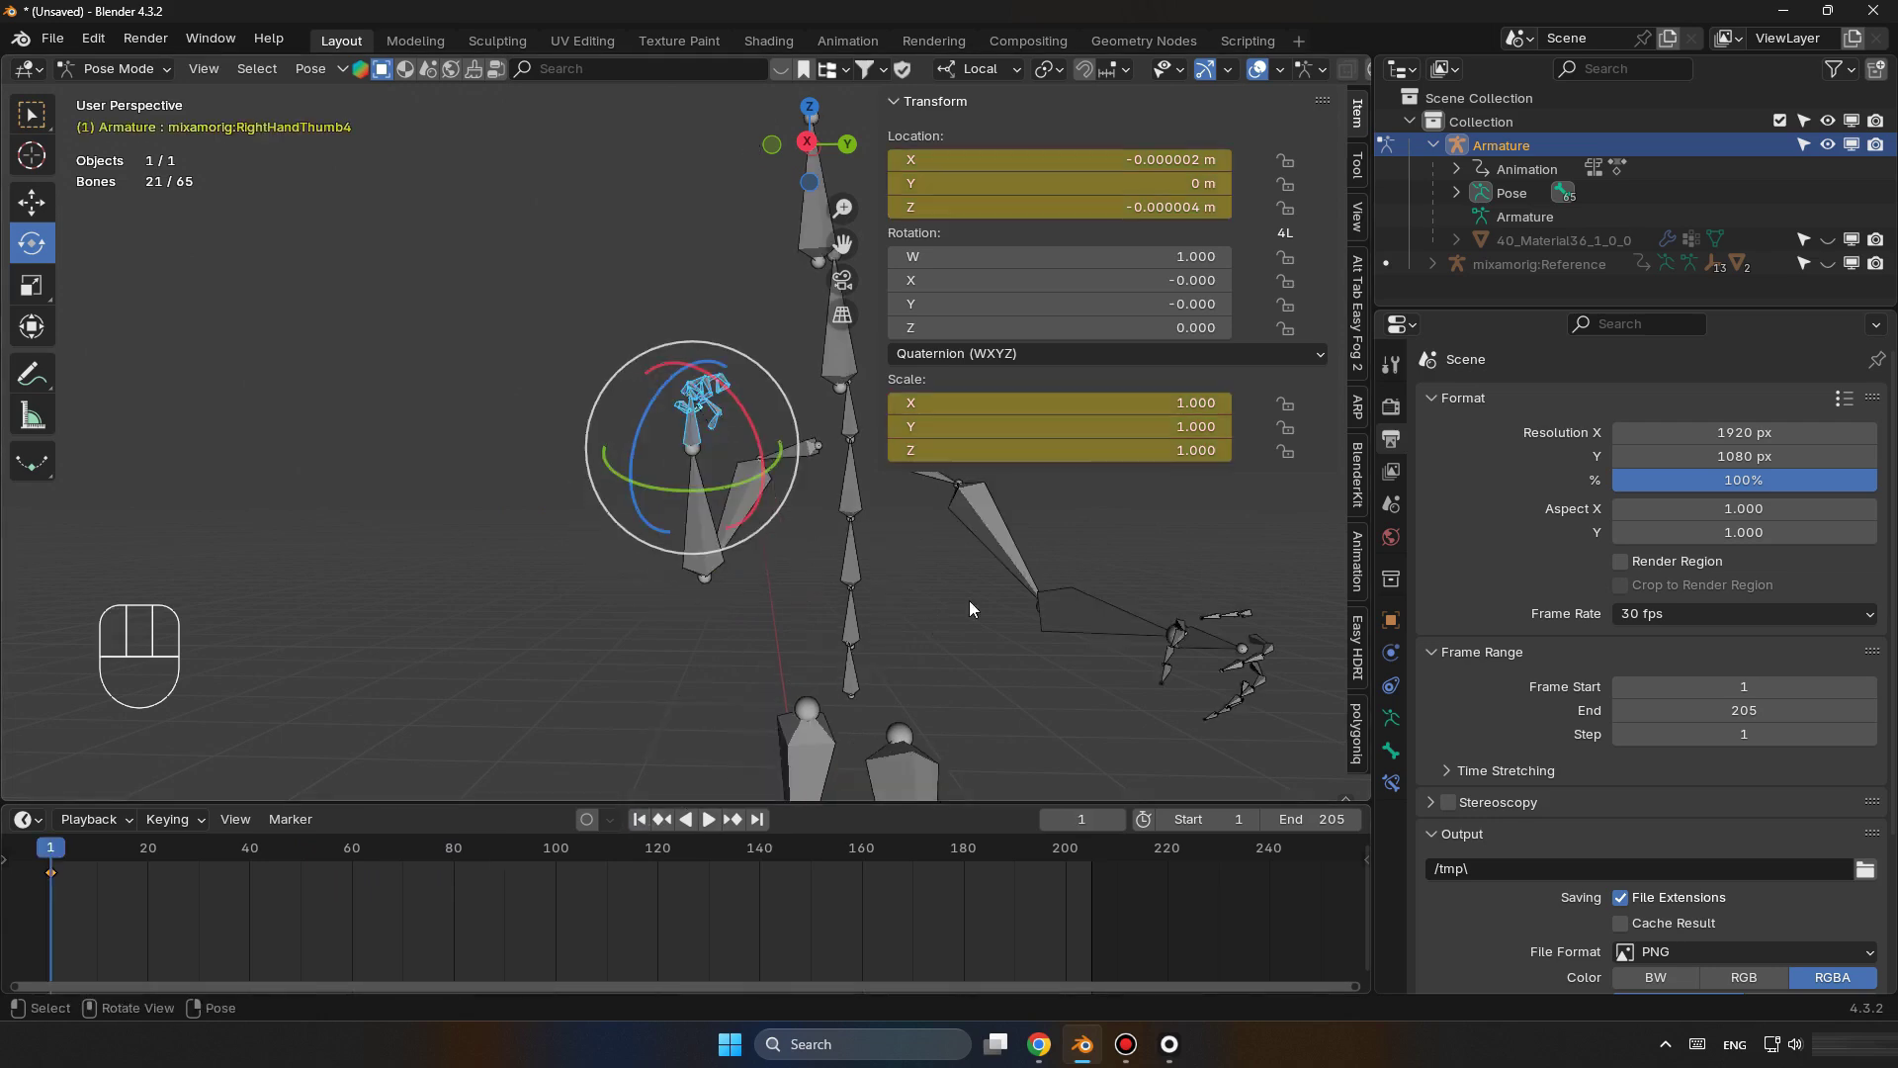
Narrow the sidebar, rotate the left hand's finger bones to curl them into a fist, and select all the left-hand bones.
middle_drag(1255, 660, 1325, 648)
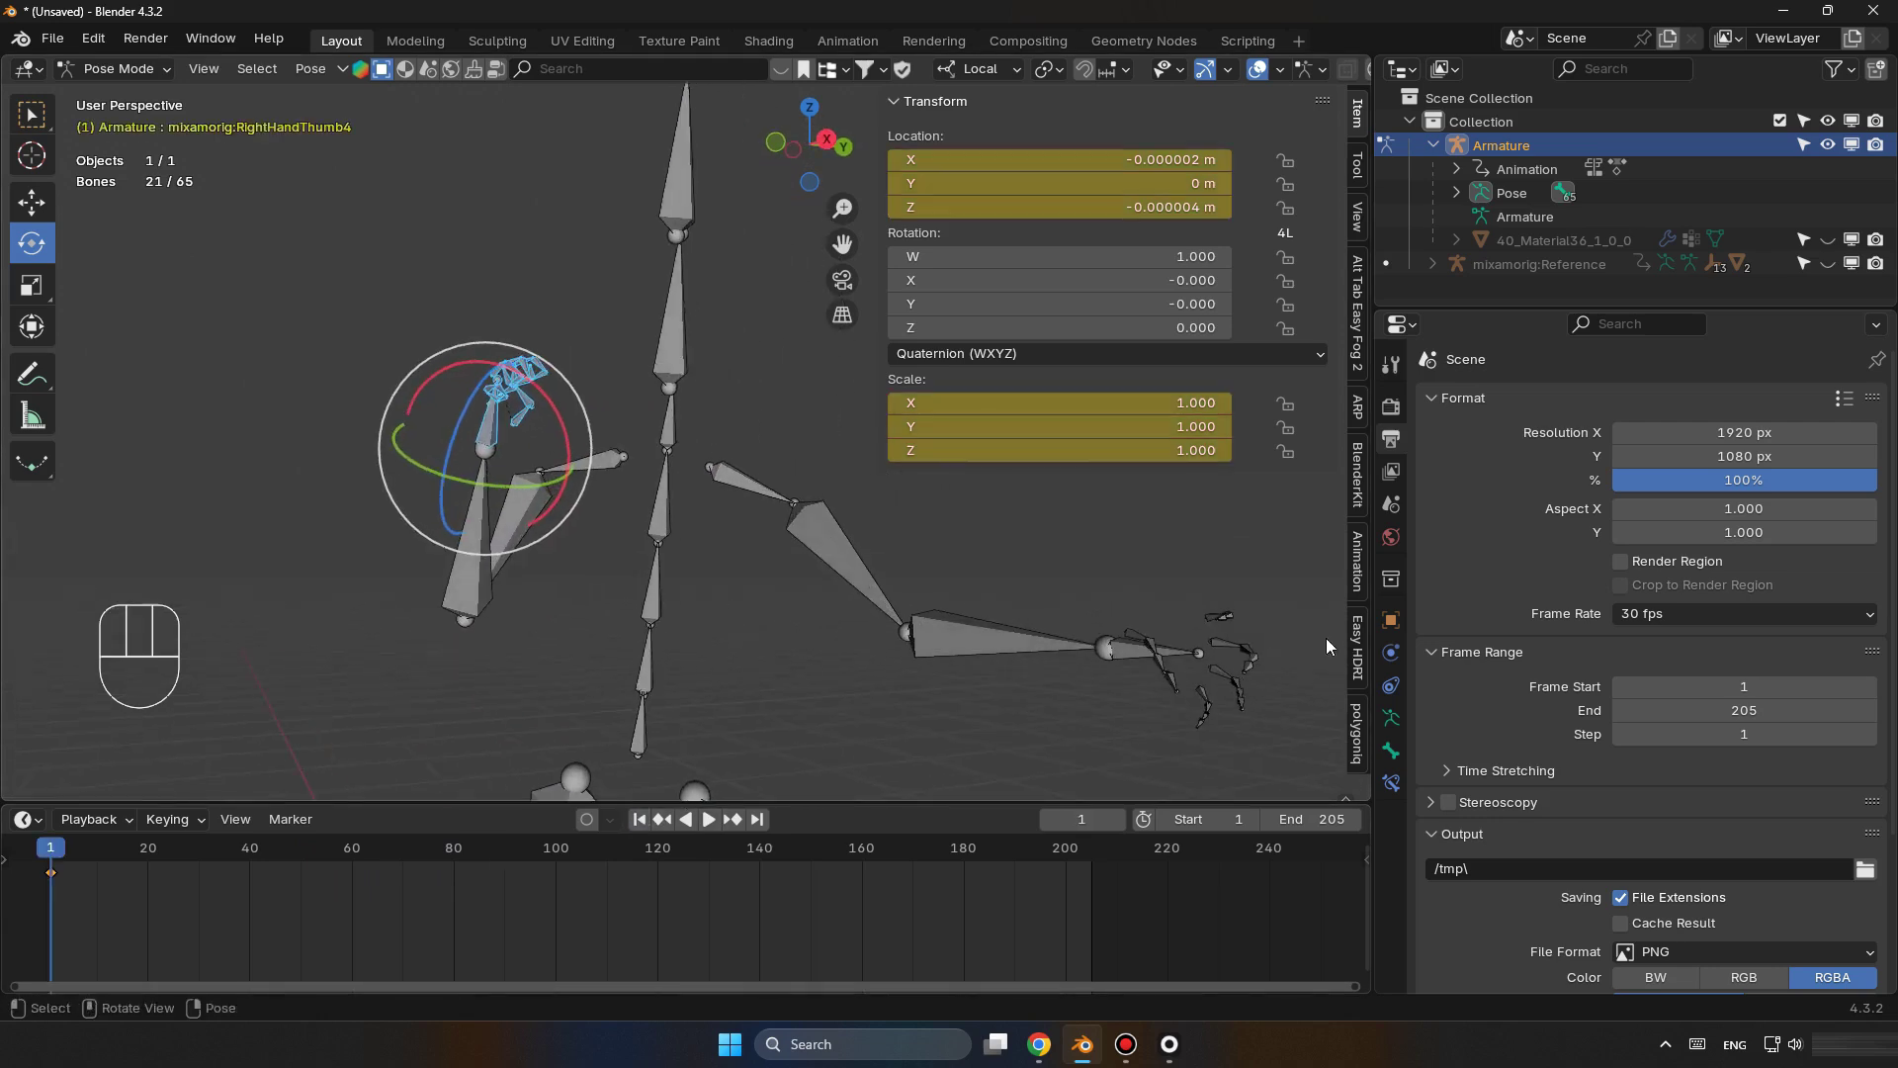
drag(890, 347, 1142, 351)
shift+middle_drag(1111, 538, 868, 510)
click(1058, 595)
middle_drag(1058, 595, 579, 423)
scroll(921, 531, up, 5)
middle_drag(834, 600, 947, 131)
key(ctrl+z)
key(ctrl+shift+z)
drag(880, 116, 608, 640)
middle_drag(608, 640, 803, 524)
middle_drag(807, 457, 762, 462)
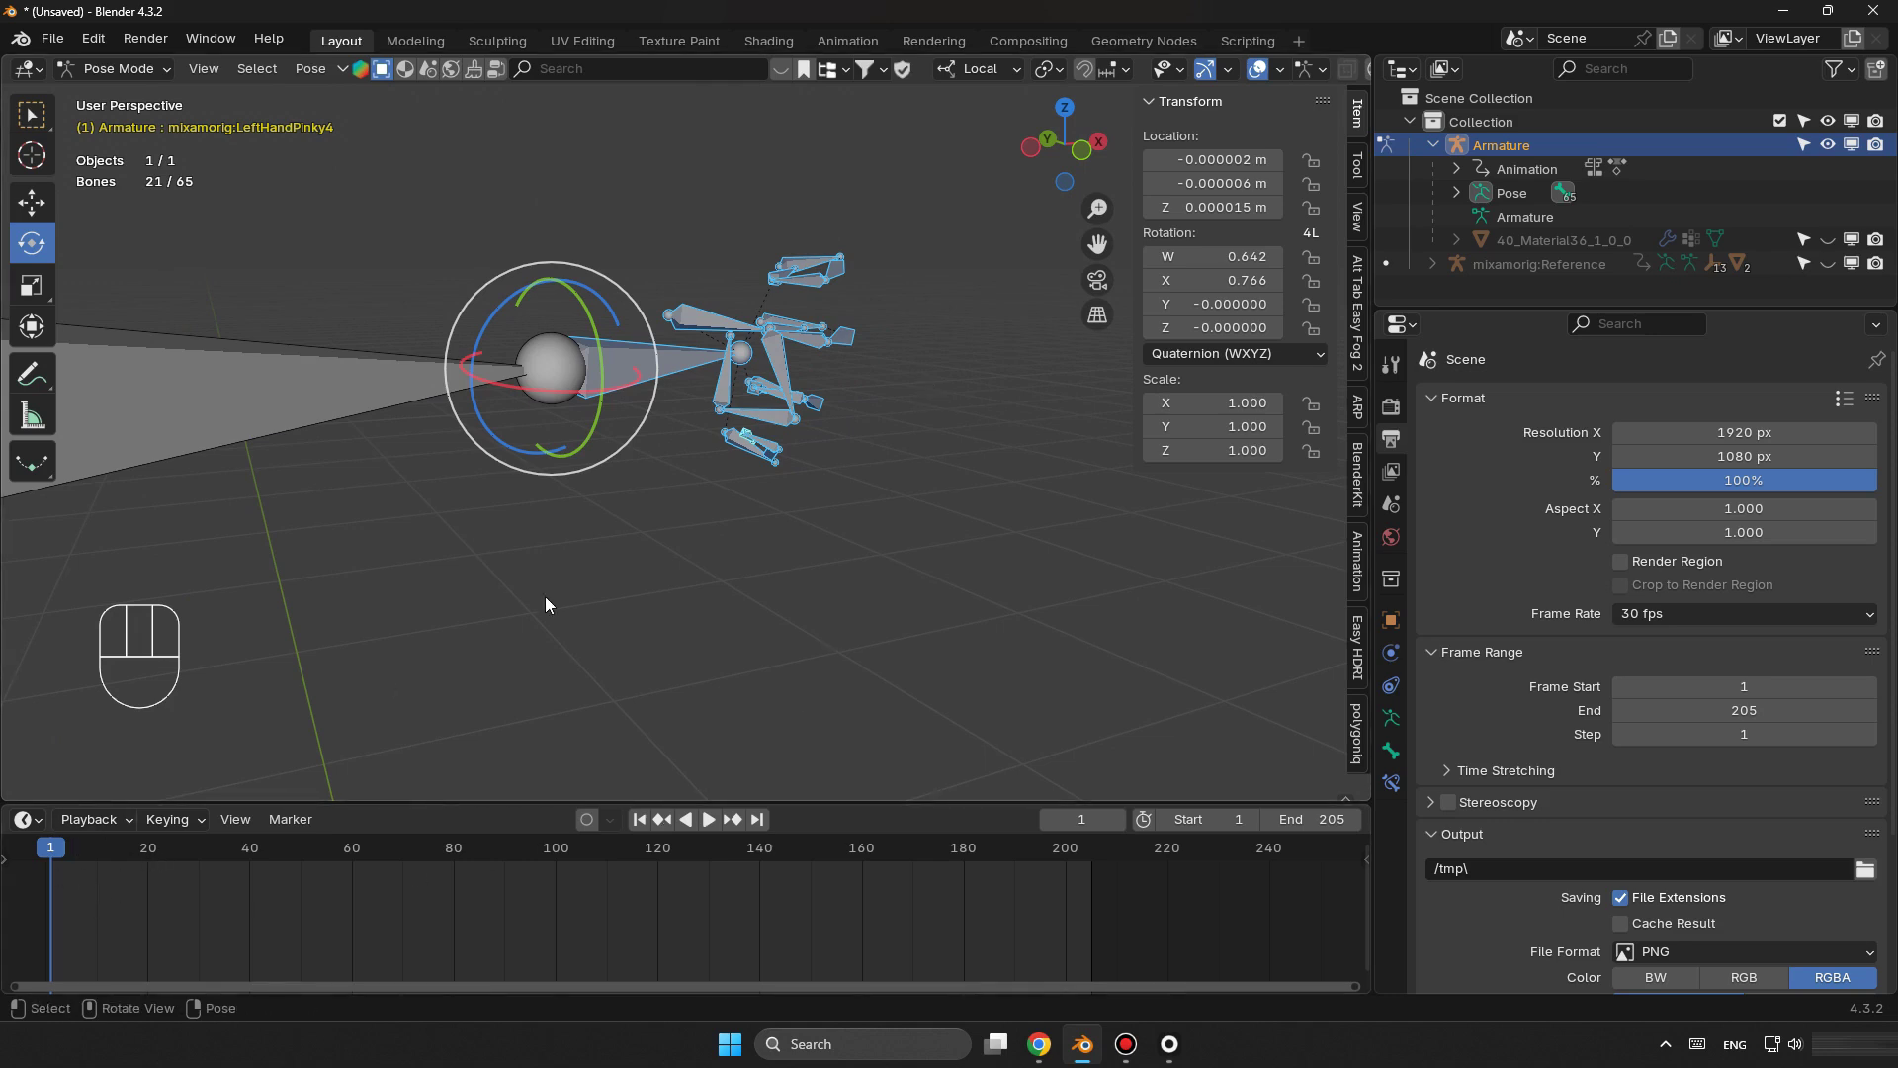
Insert a keyframe for the left-hand bones at frame 1, clear their rotation keyframes, and deselect the bones.
key(i)
right_click(1260, 263)
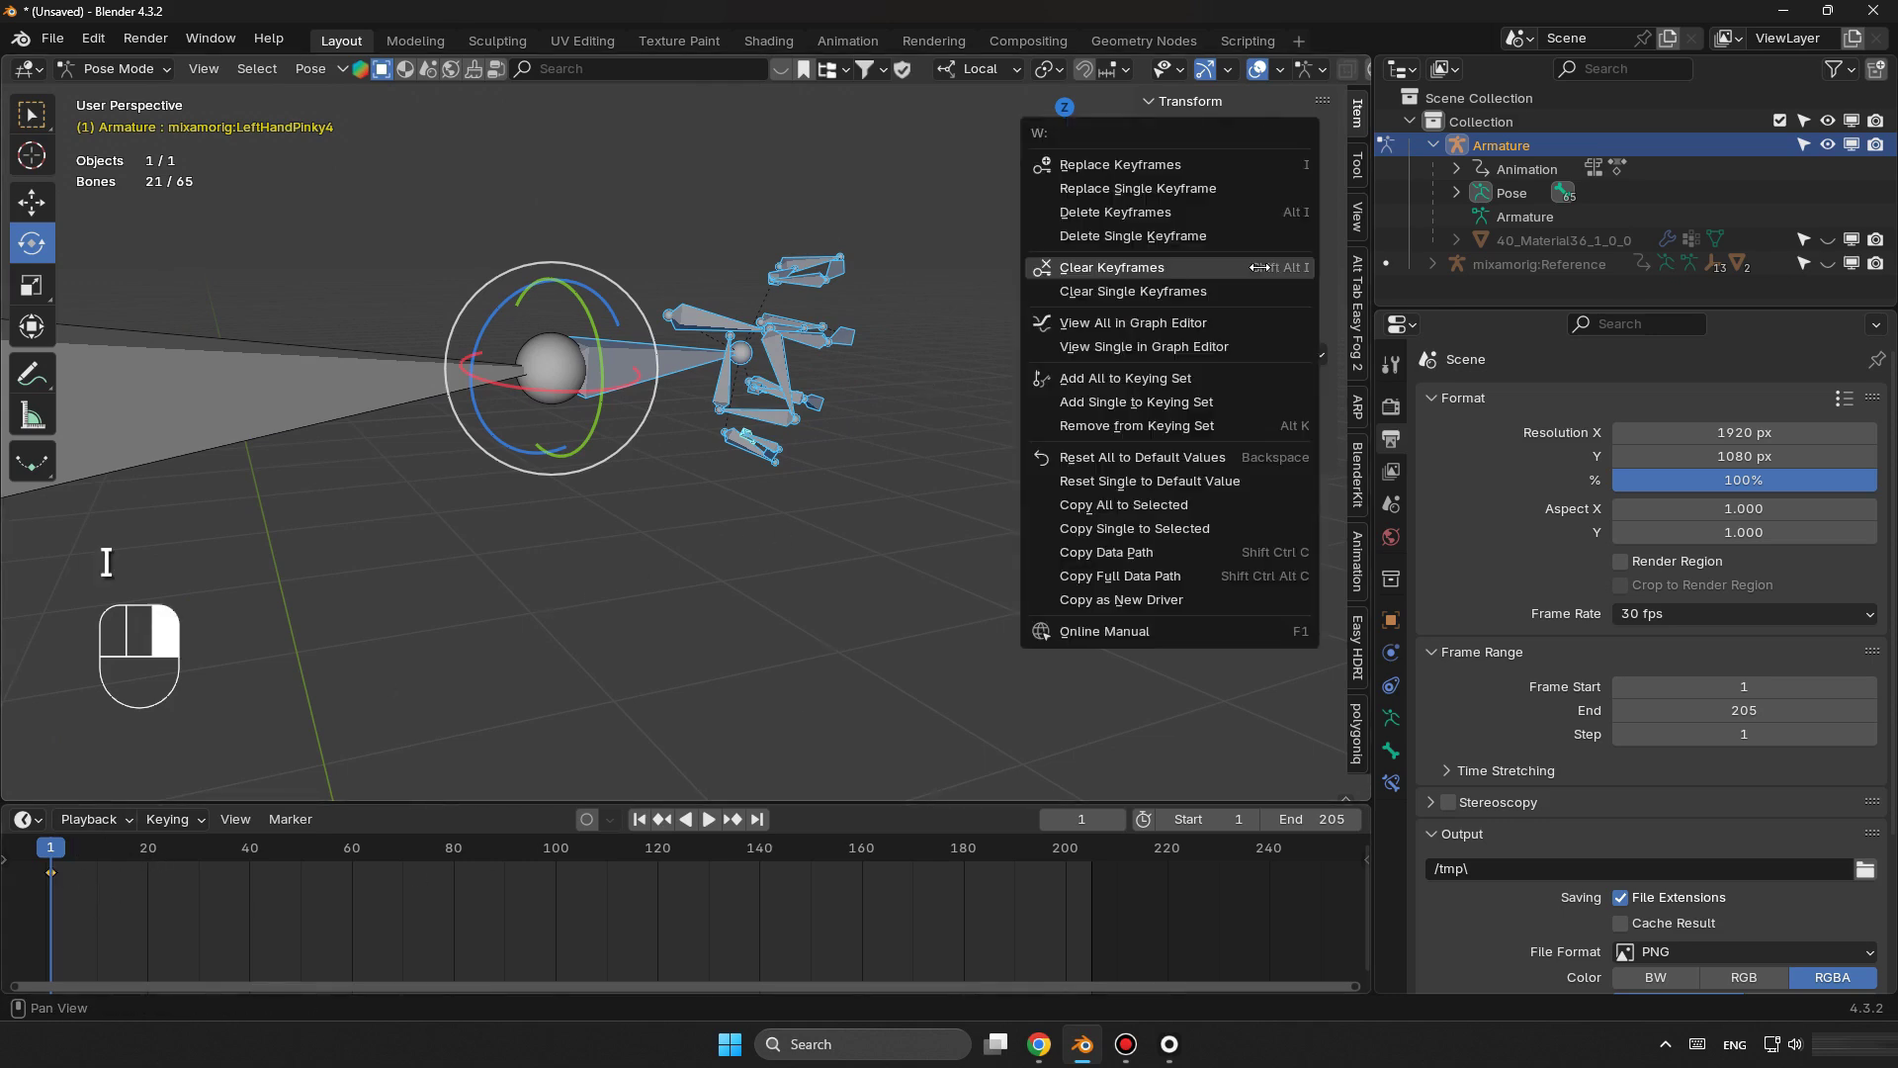
right_drag(1239, 270, 1239, 270)
click(819, 668)
Play the whole armature's animation to check both fists, and return to frame 1.
middle_drag(820, 668, 725, 514)
scroll(595, 571, down, 1)
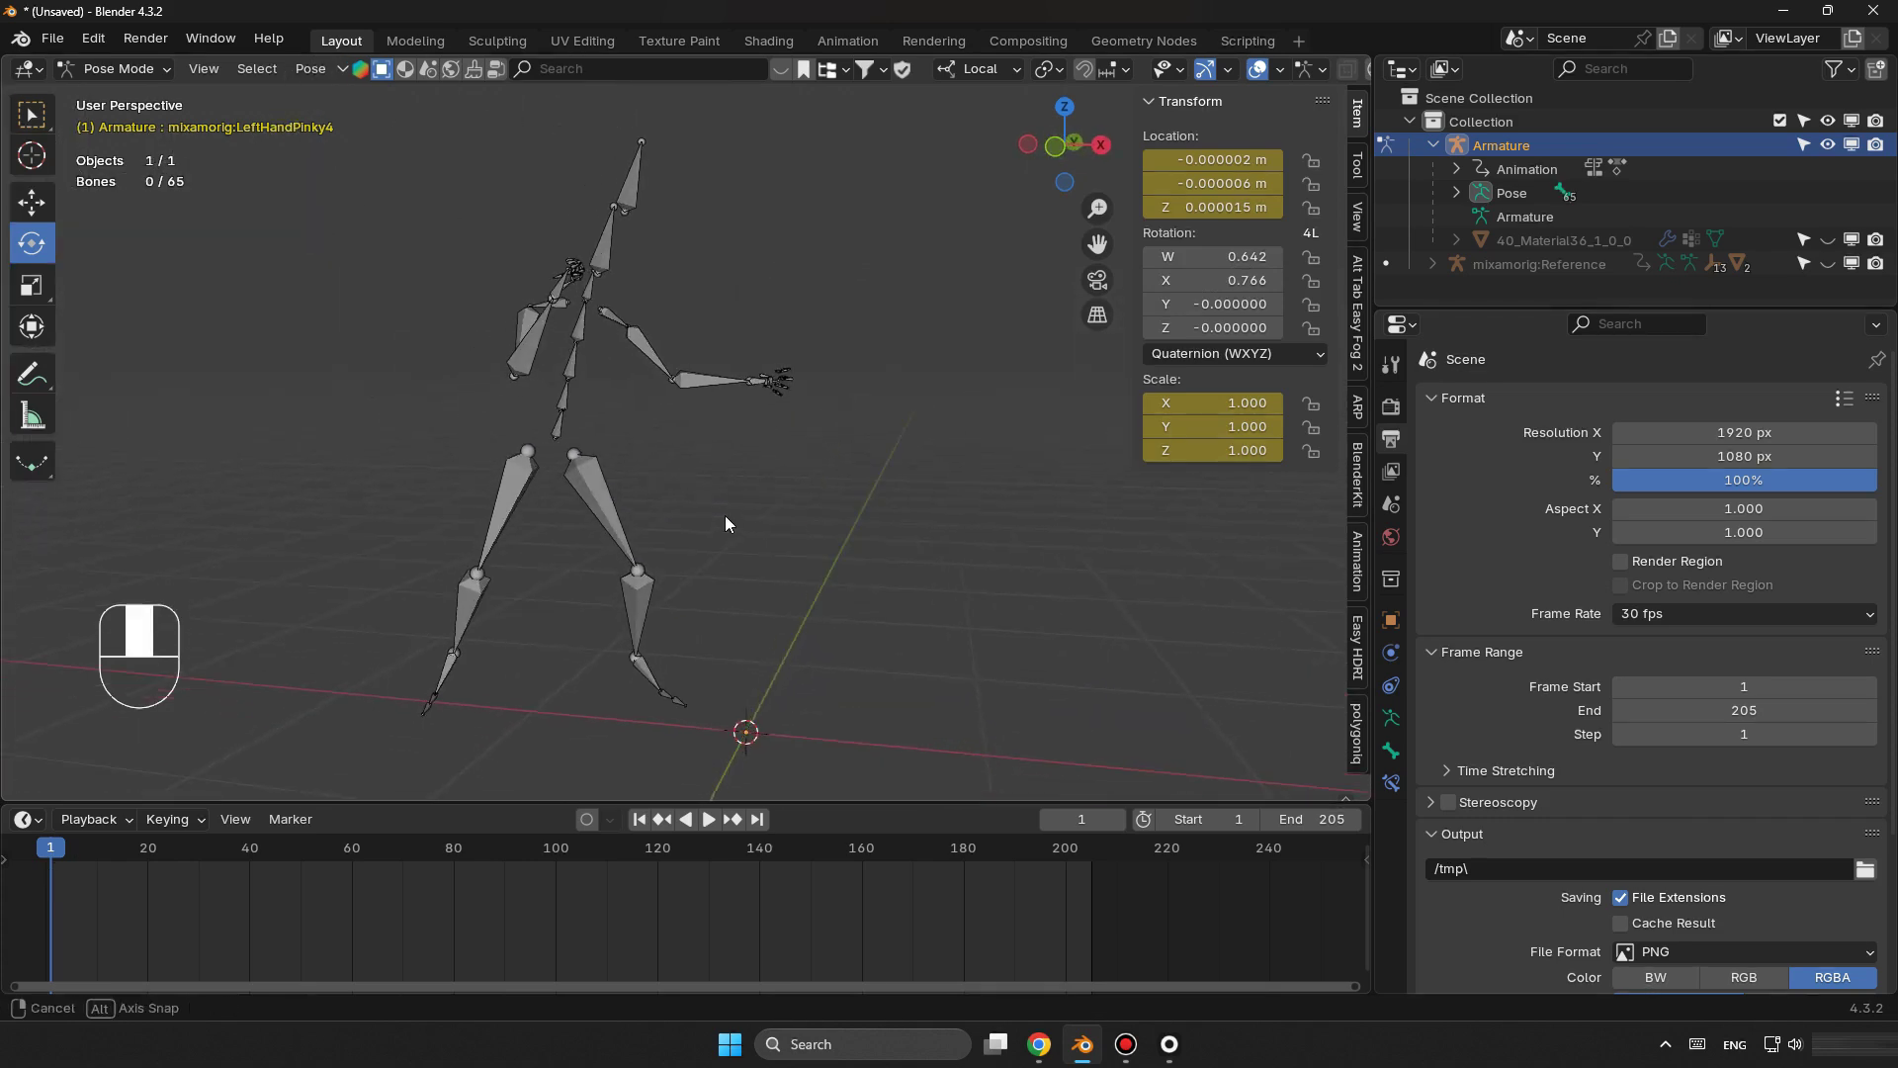
key(space)
key(space)
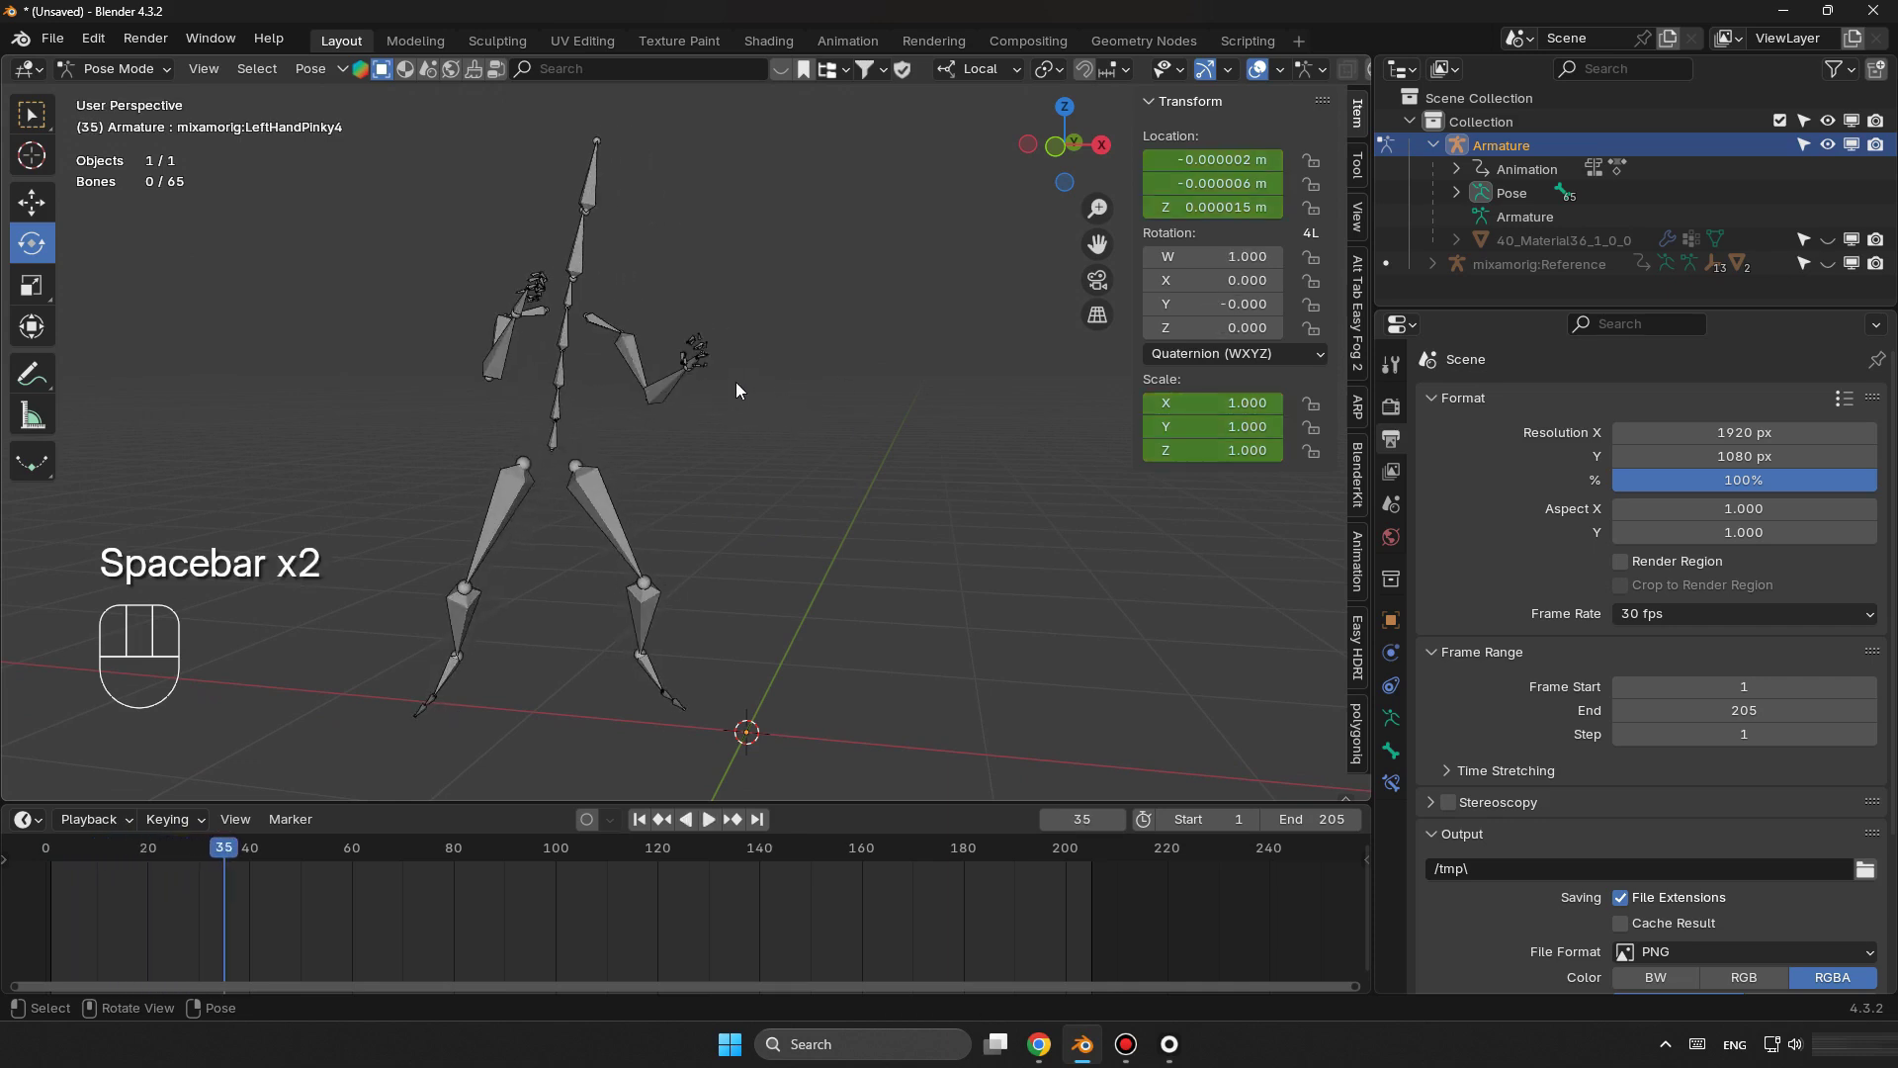
click(647, 821)
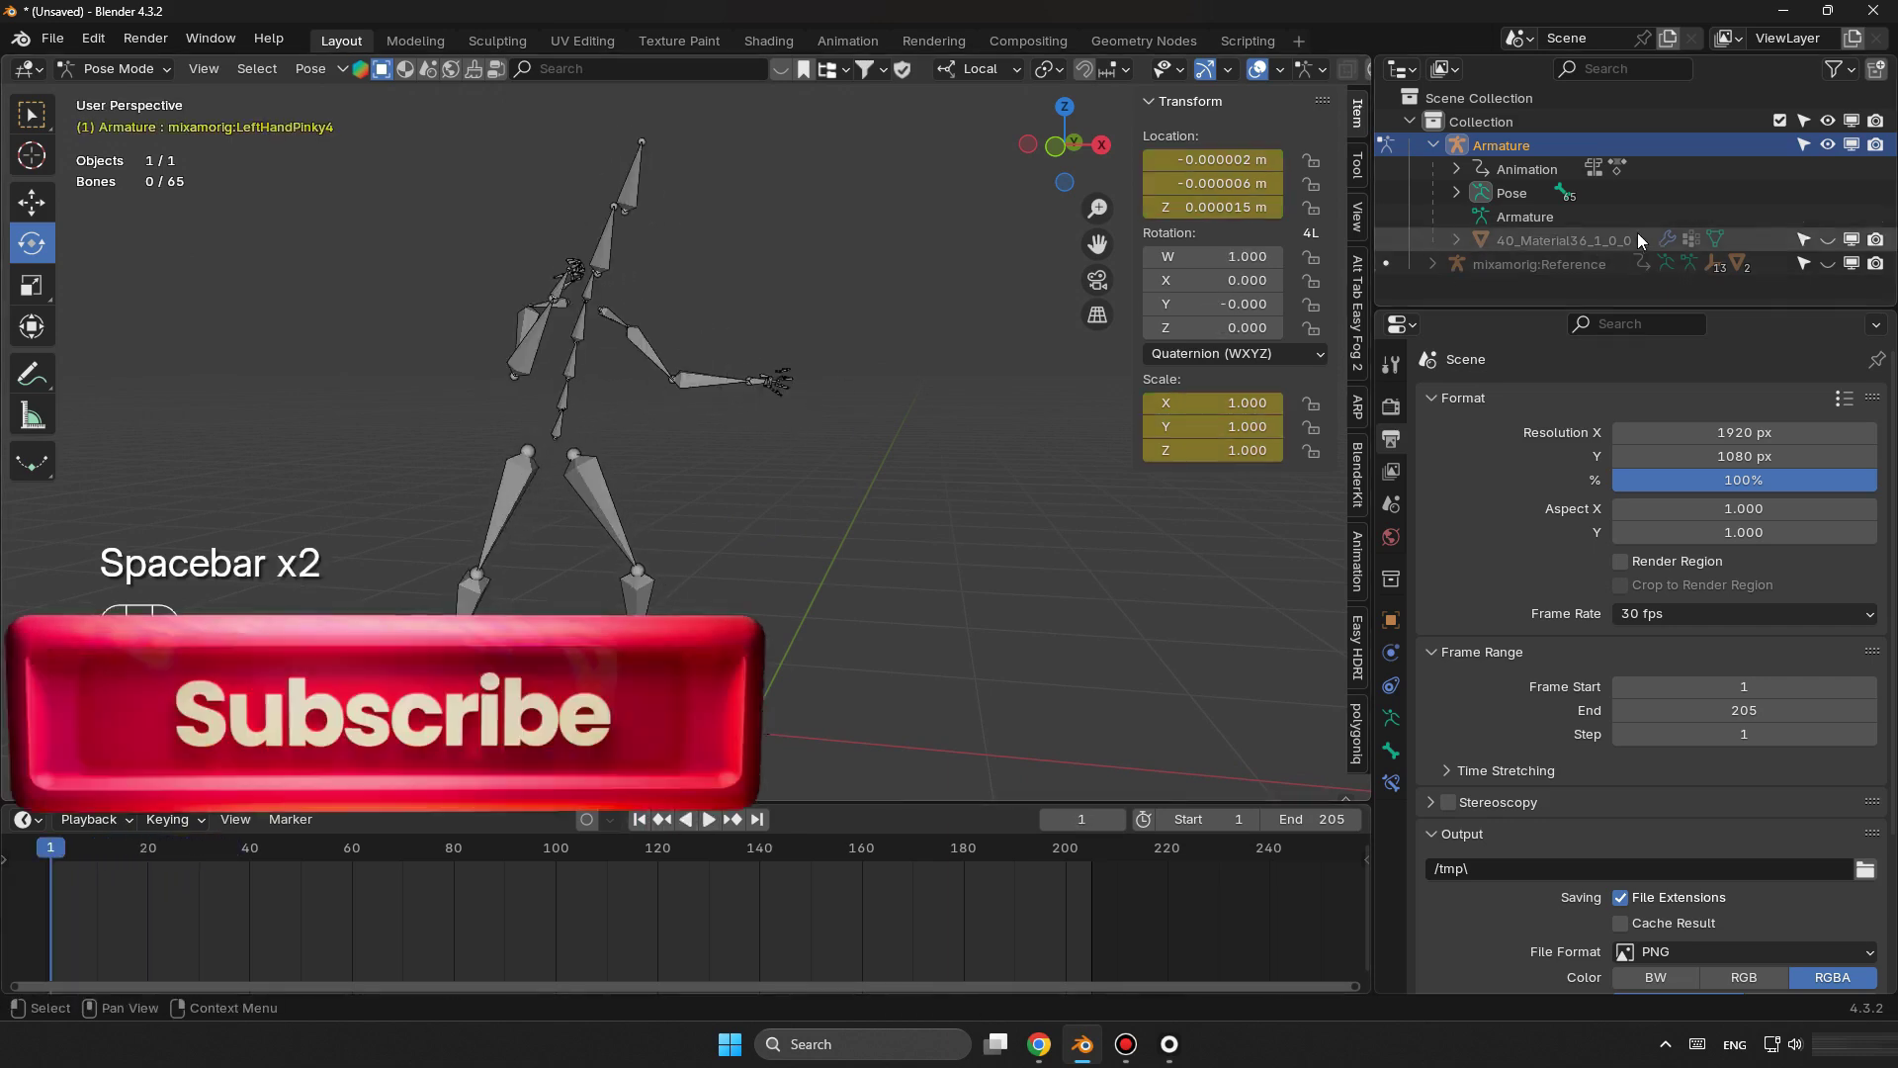
Unhide the 40_Material36_1_0_0 mesh, hide the Armature and the sidebar, and play the character's boxing animation.
click(1827, 240)
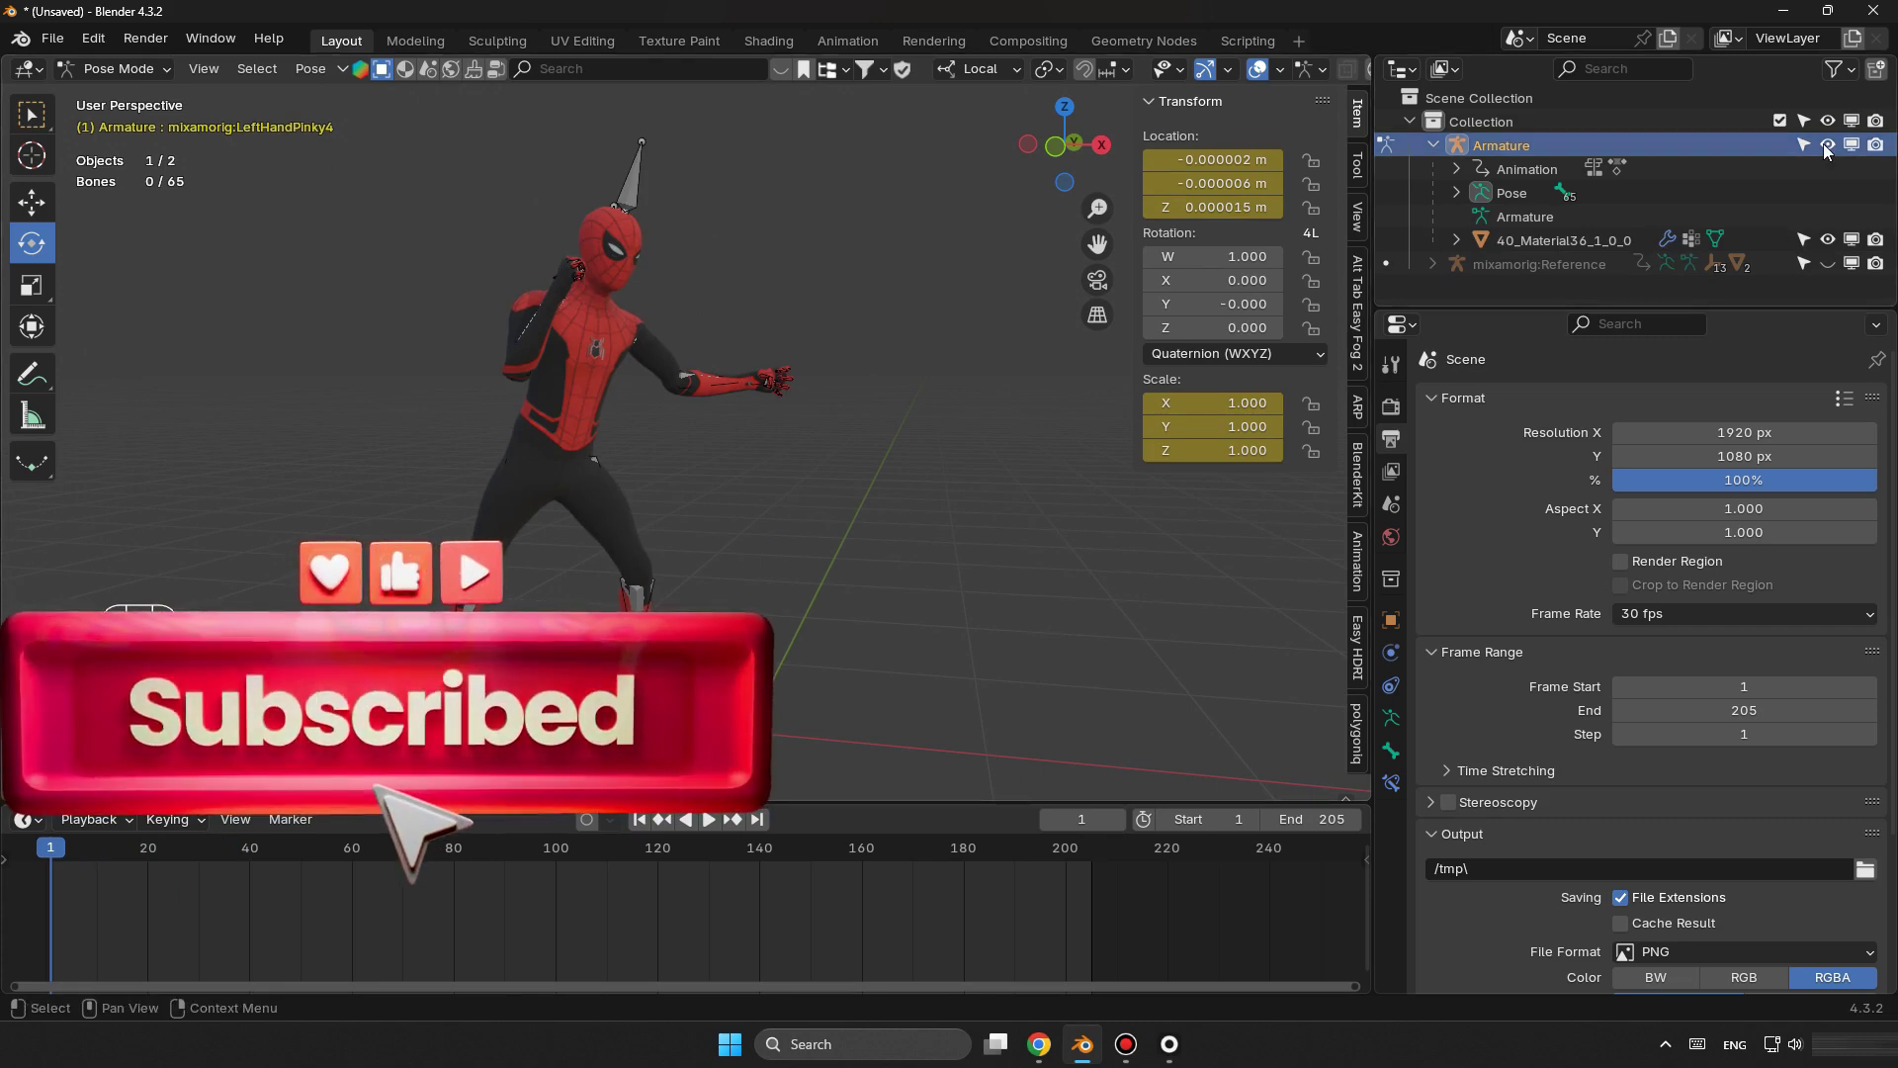
key(space)
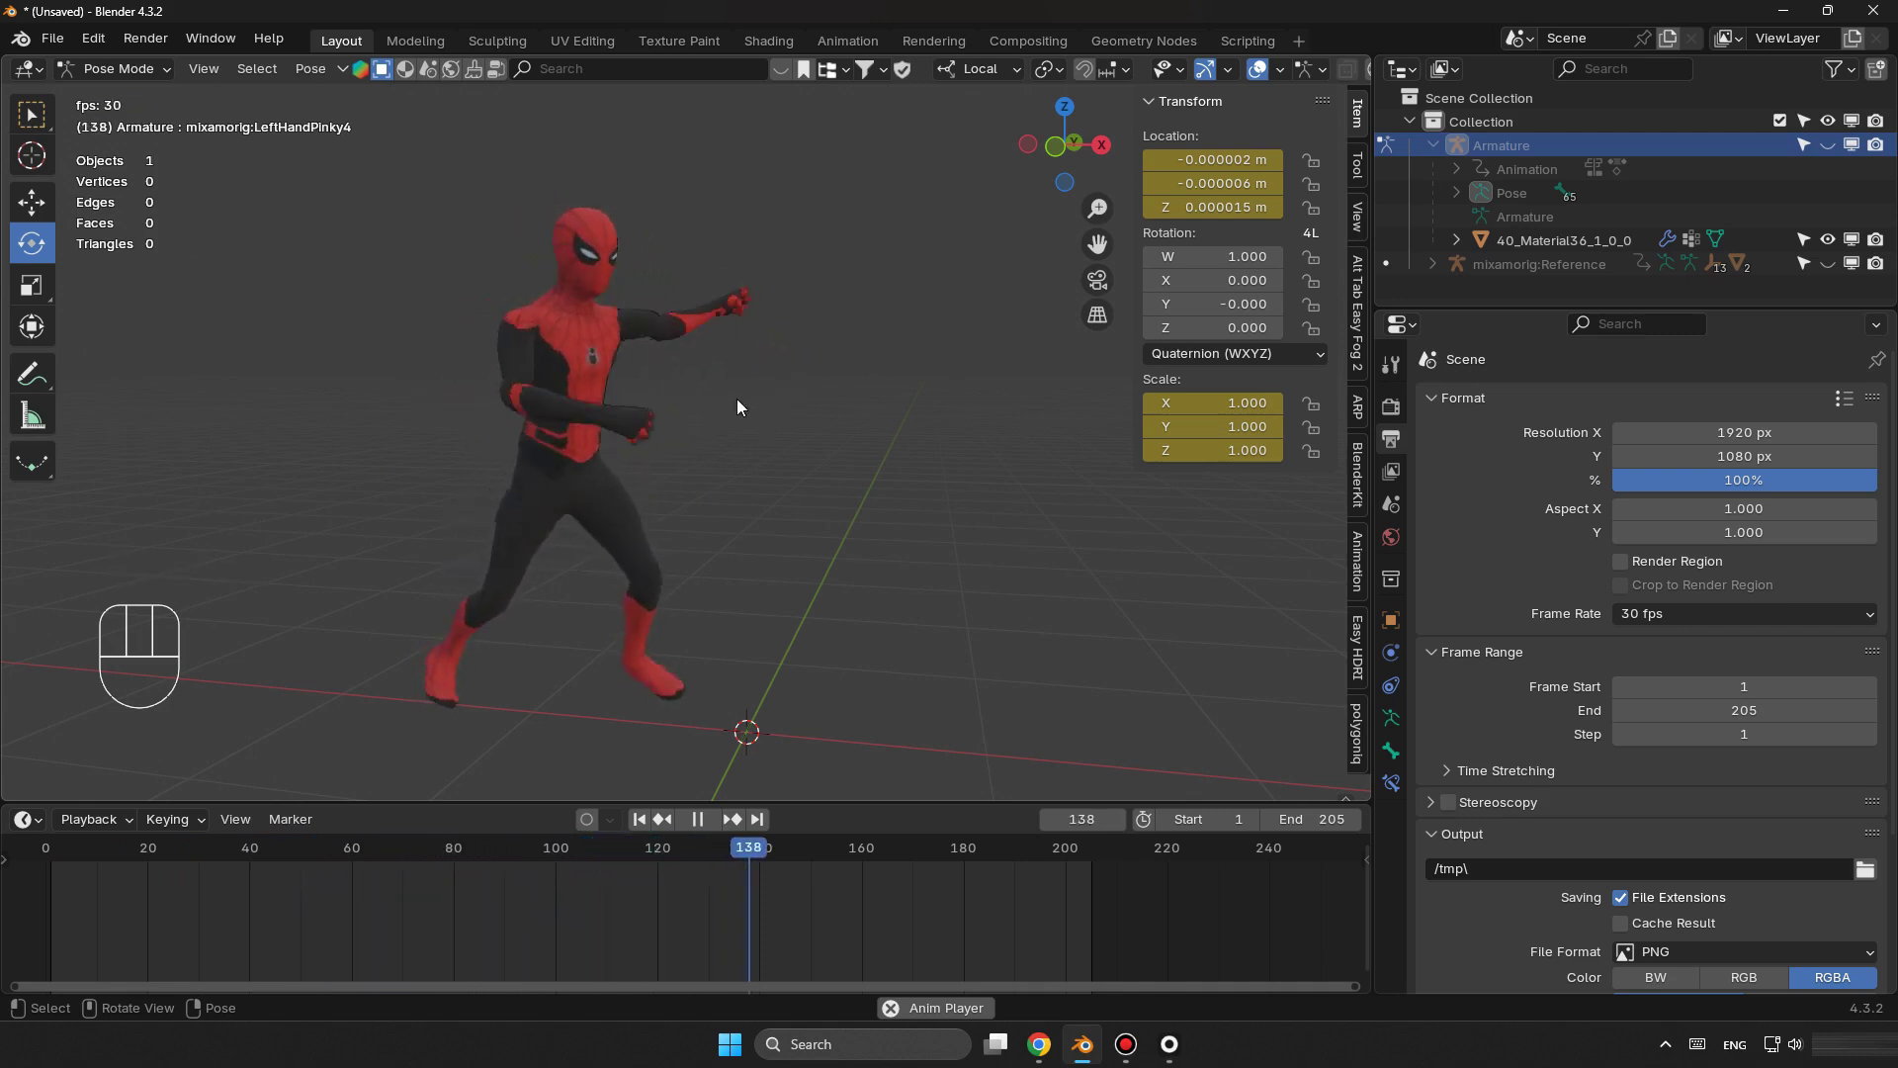
middle_drag(737, 405, 774, 417)
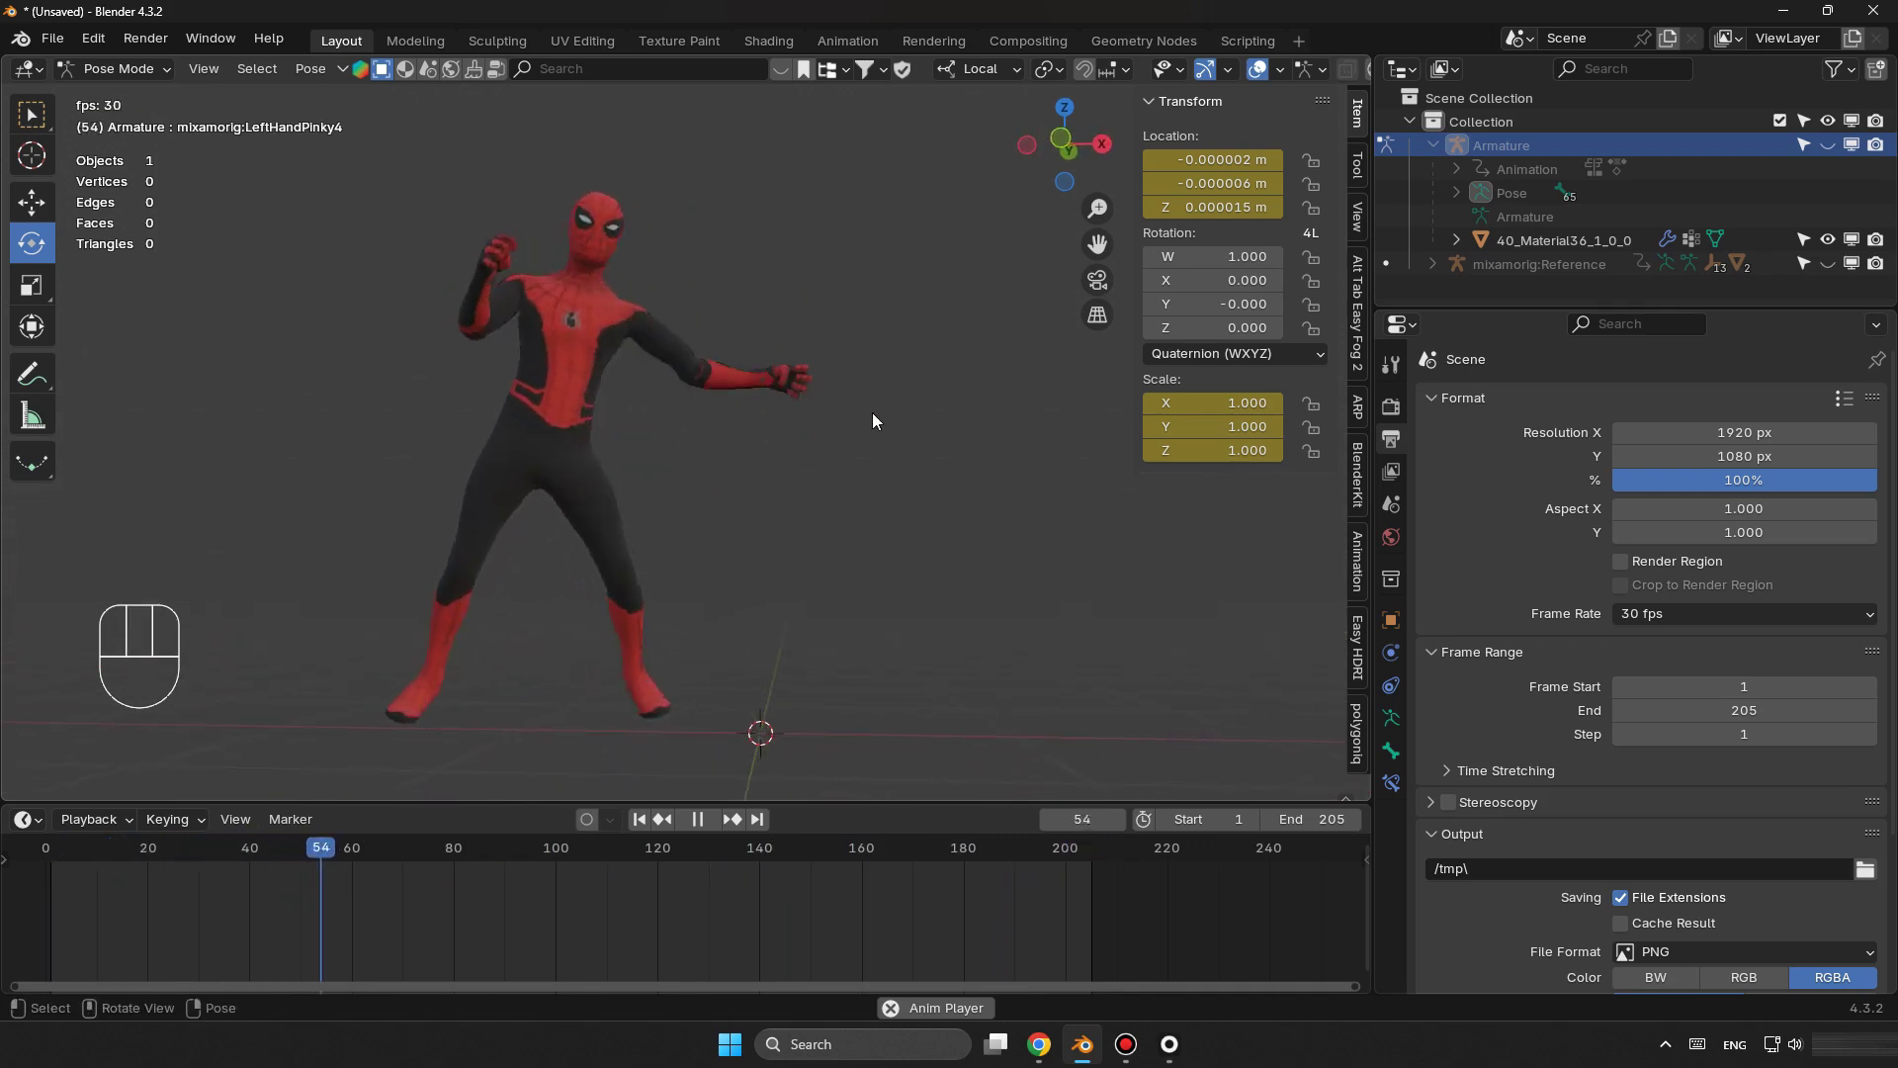
key(n)
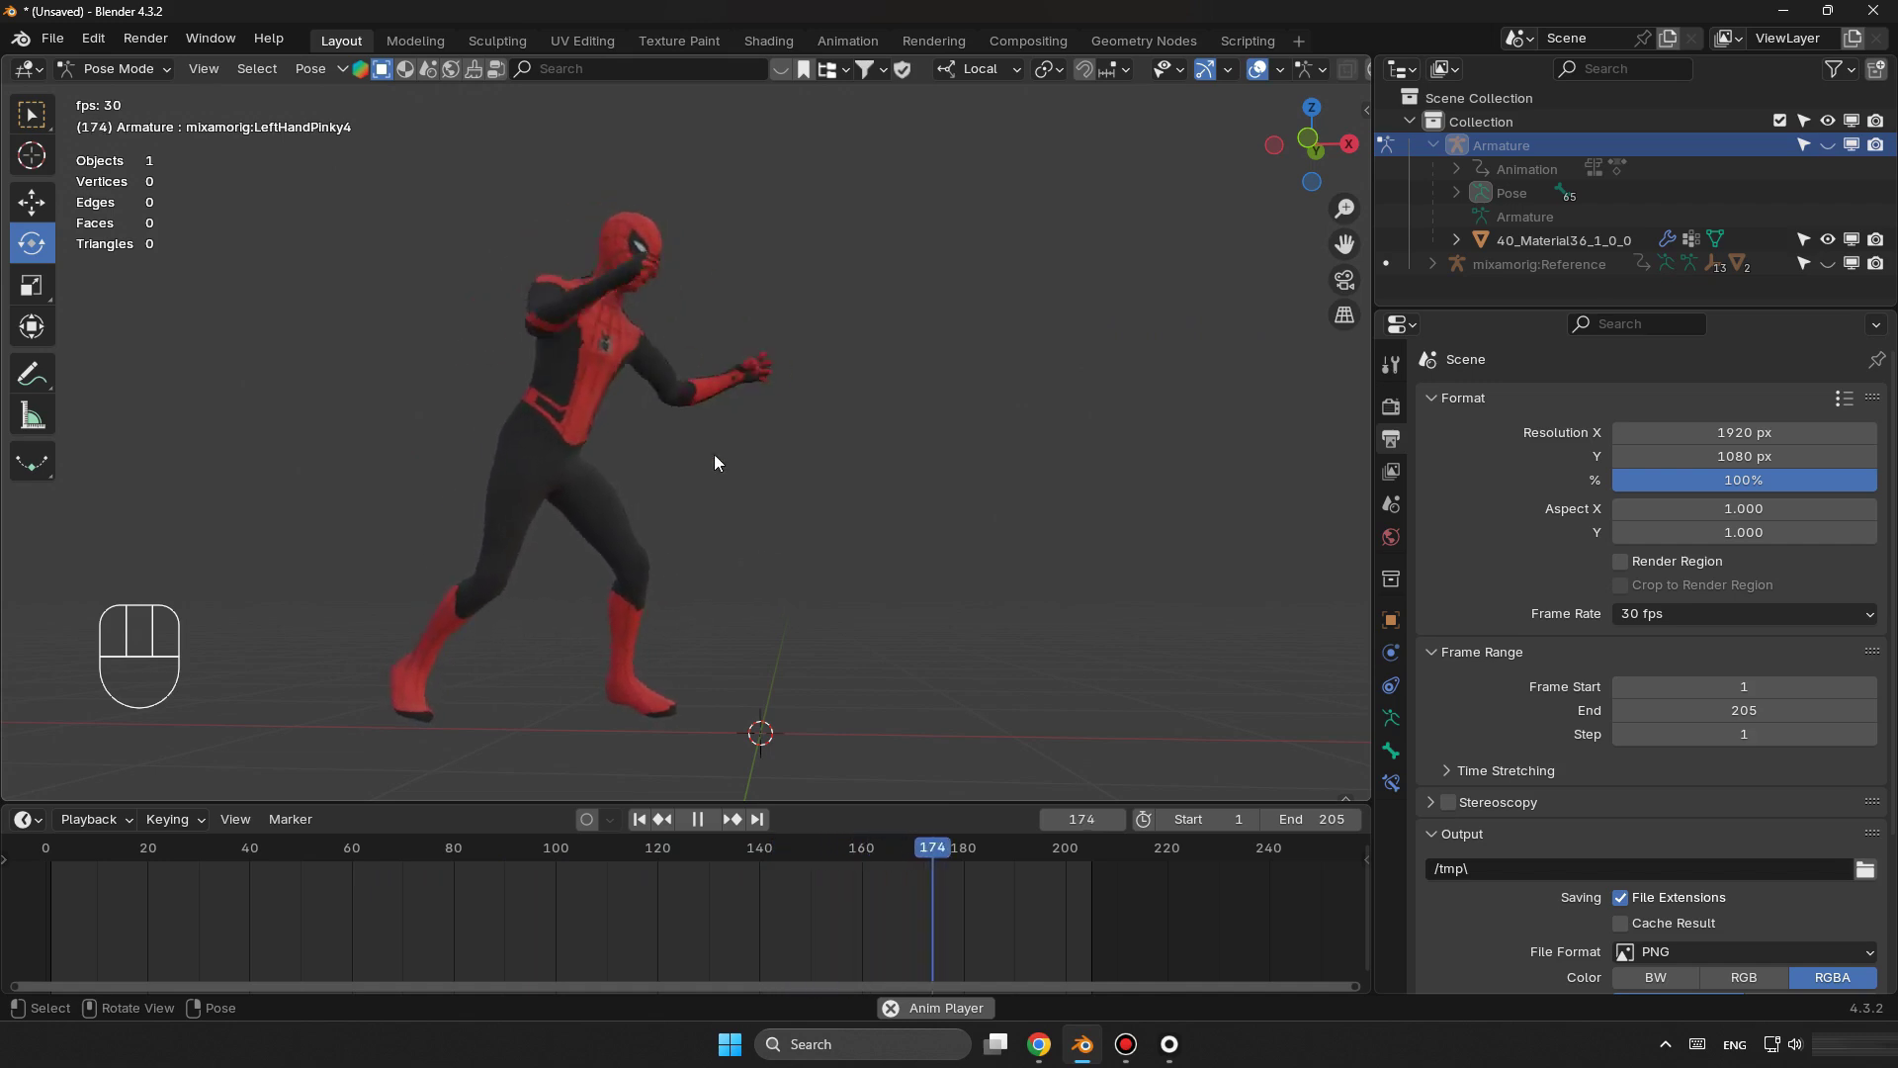
scroll(1346, 83, down, 3)
Switch the viewport to rendered shading and disable Scene World so the character is lit by a built-in HDRI.
click(1329, 69)
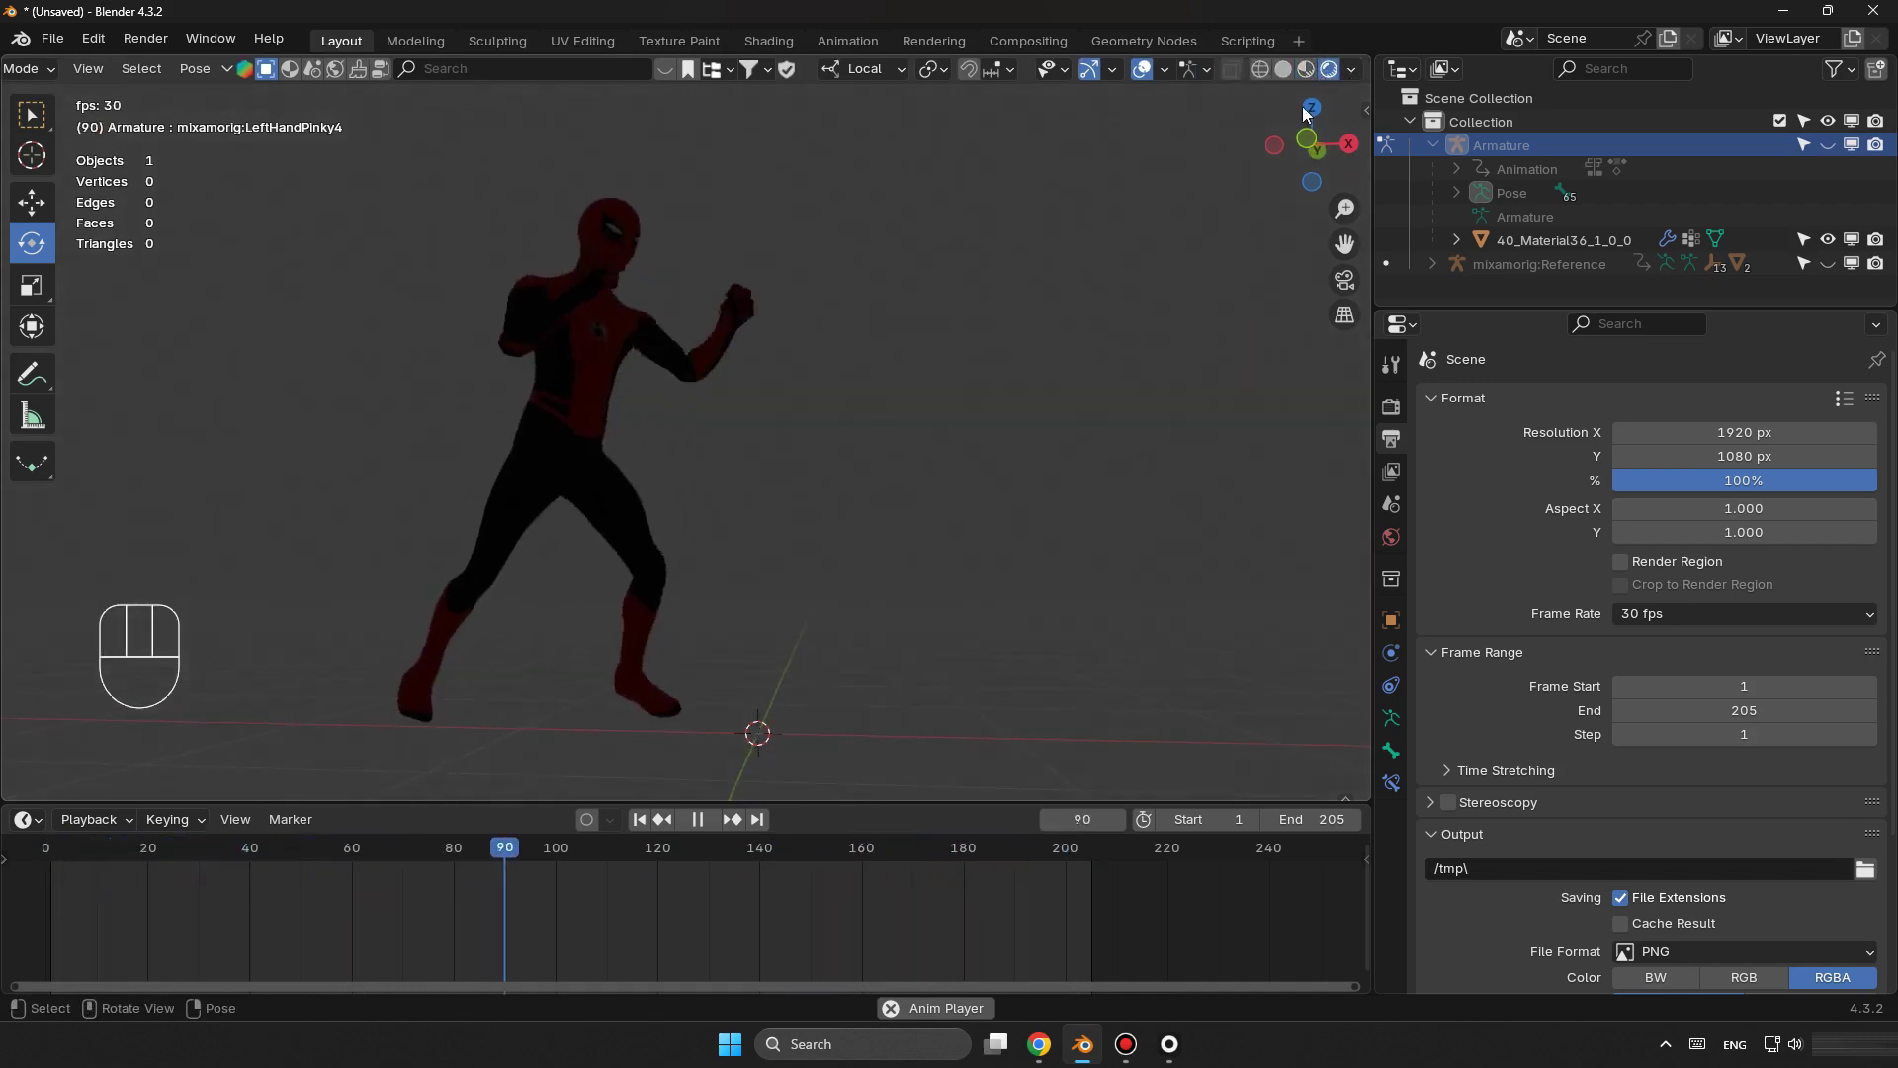
click(1351, 69)
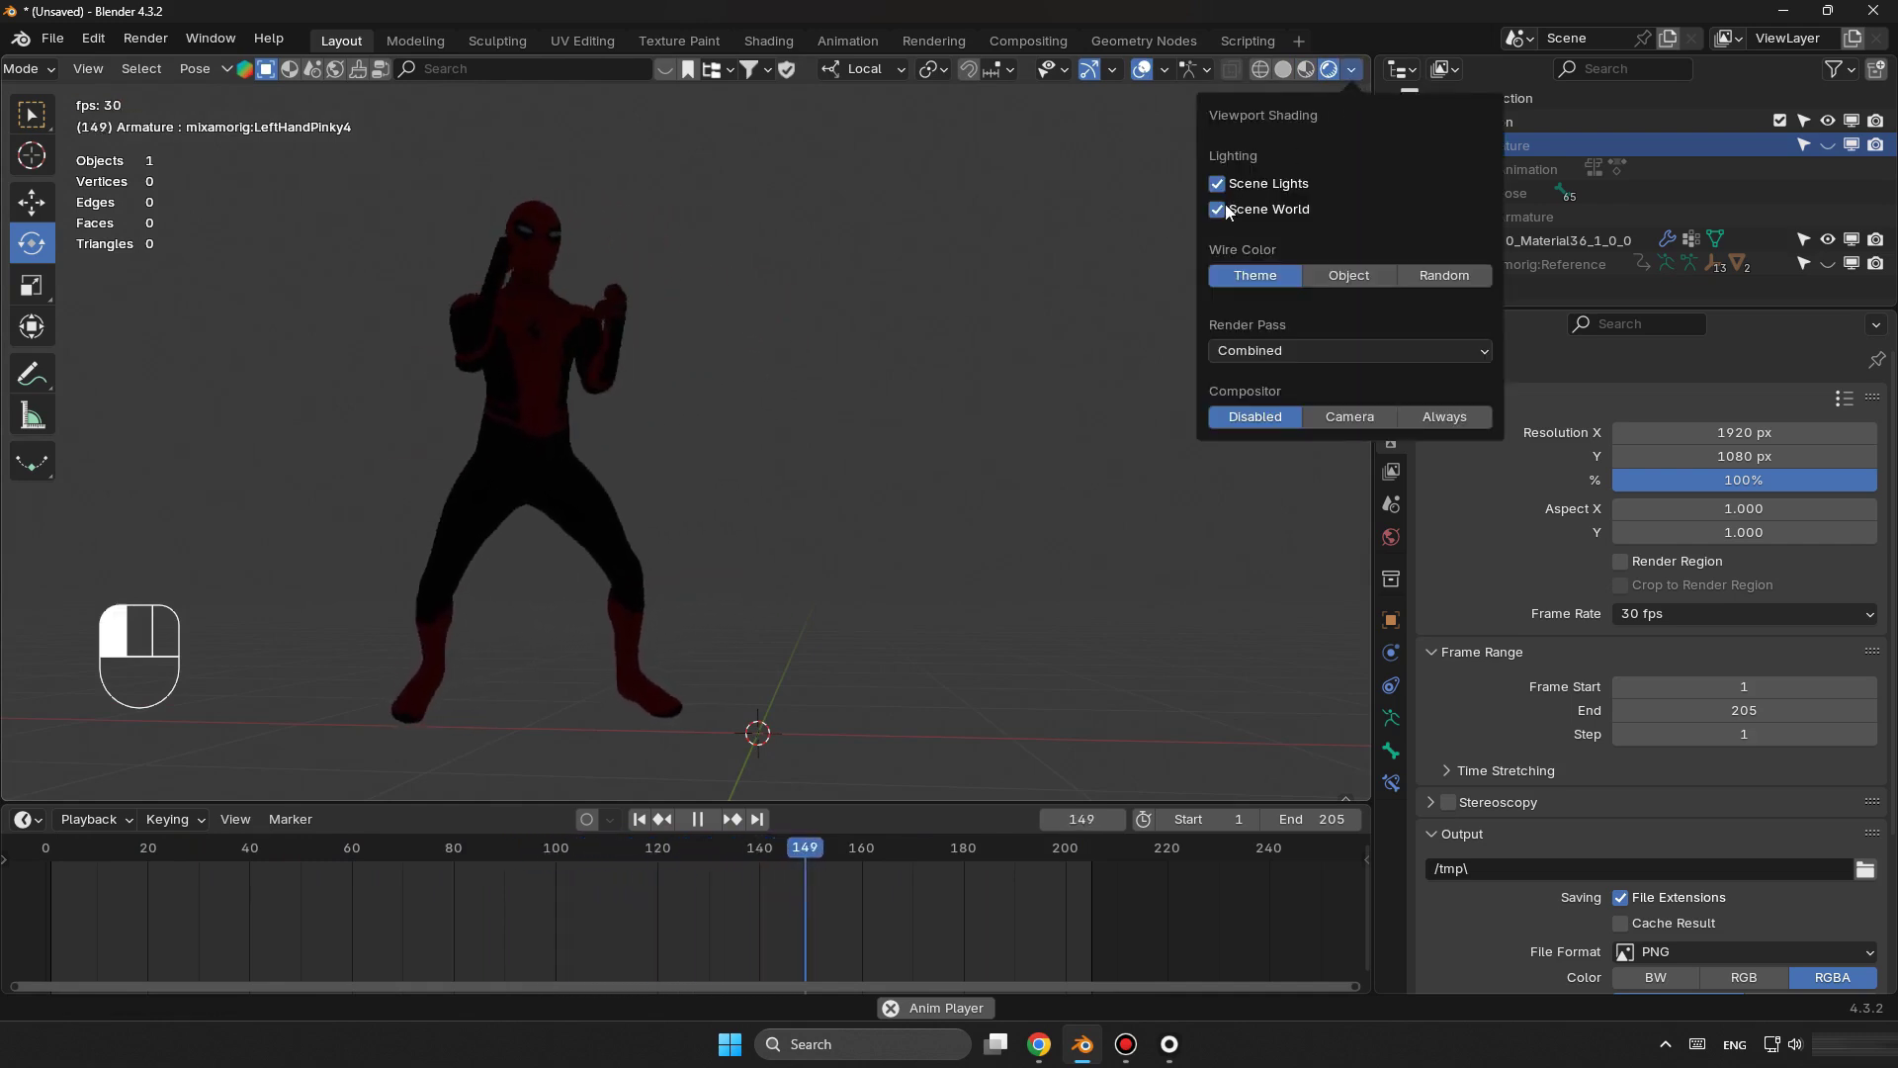
click(1218, 210)
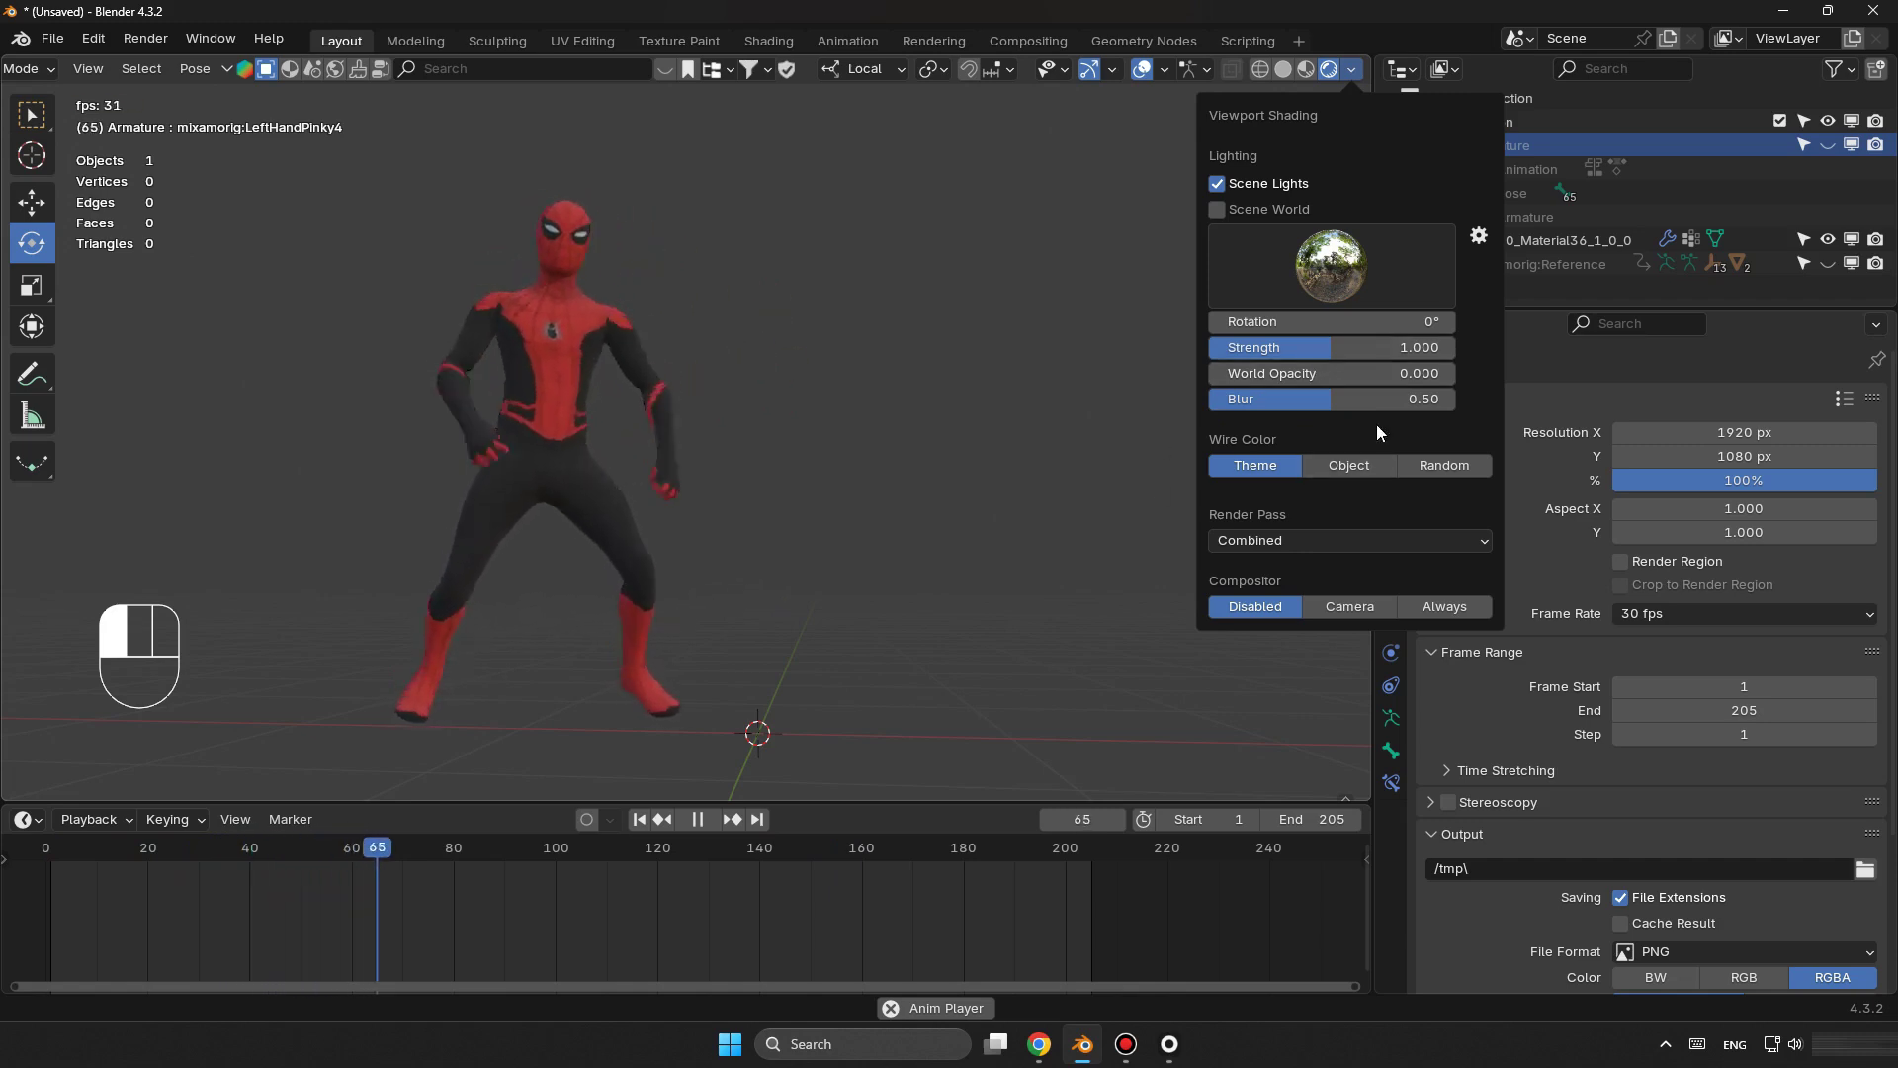
Try several built-in HDRI environments as viewport lighting on the playing character, and choose an outdoor sky one.
click(1360, 261)
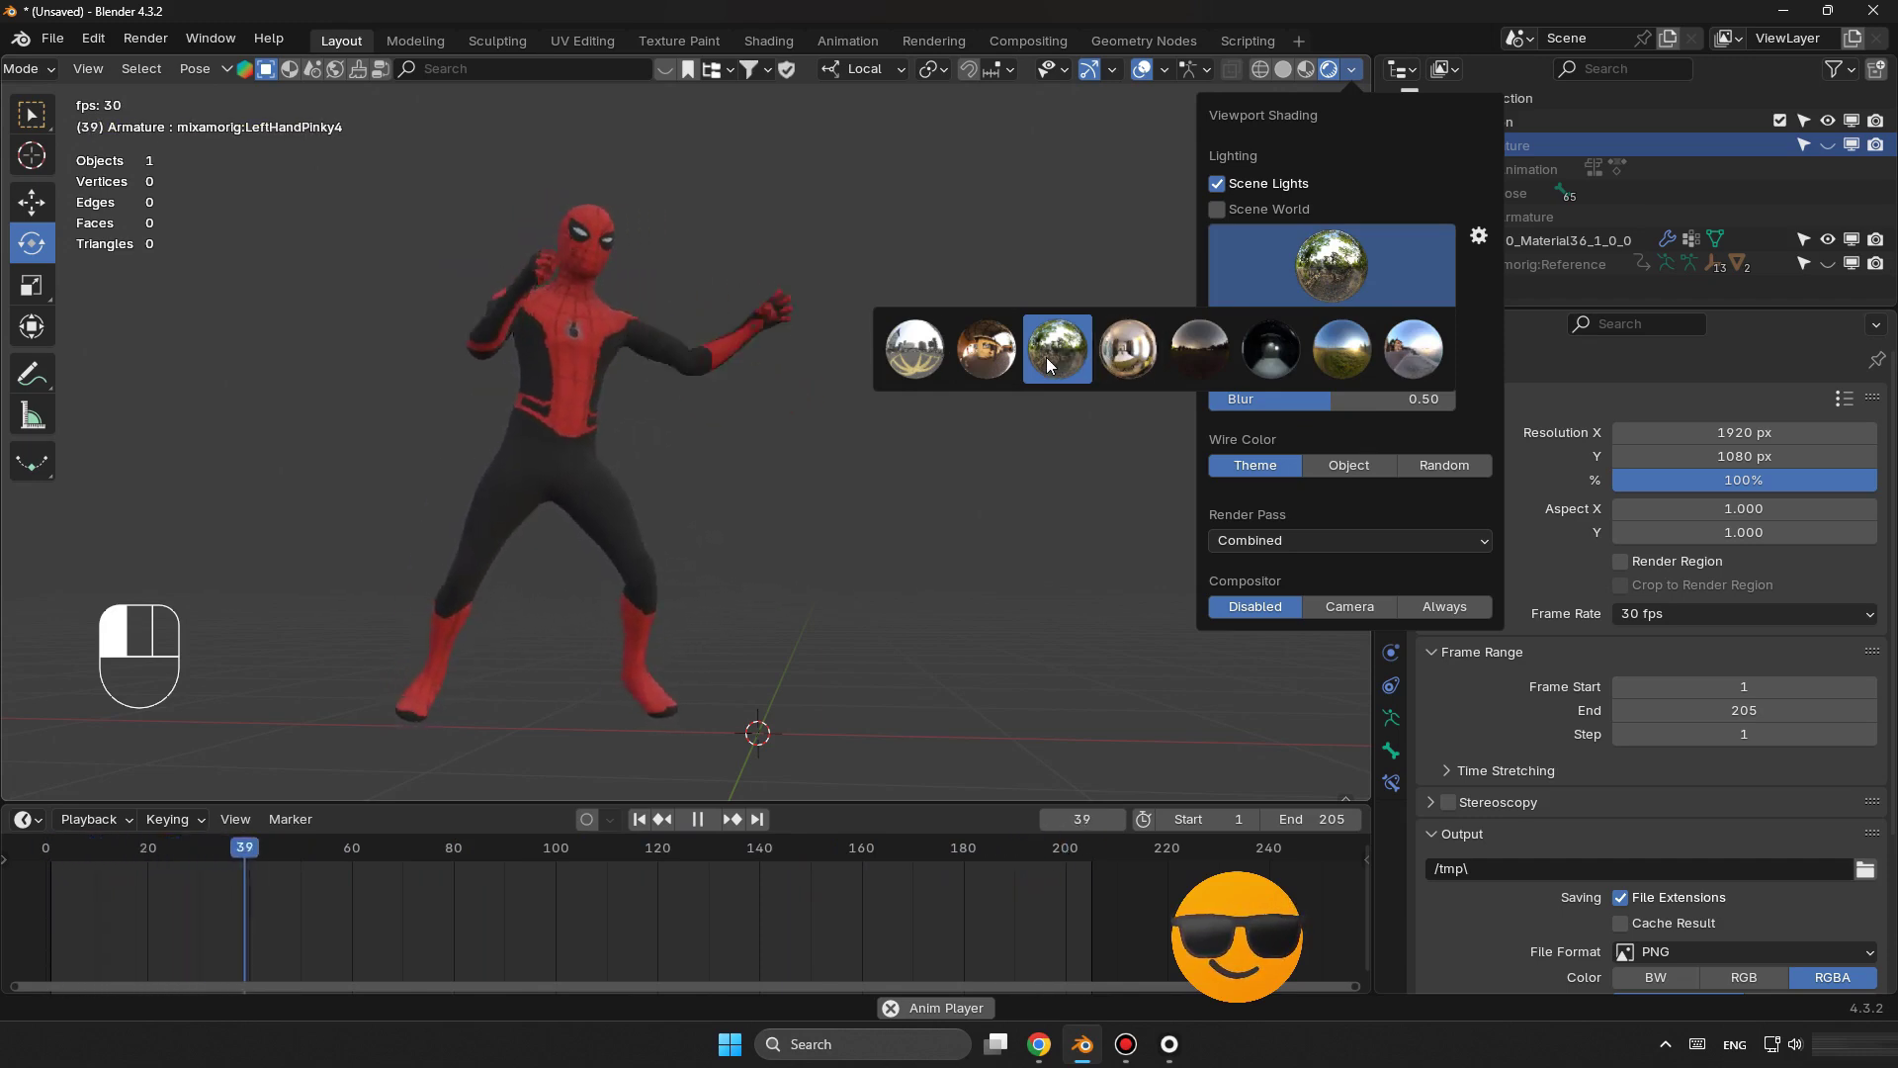
click(996, 366)
click(1330, 265)
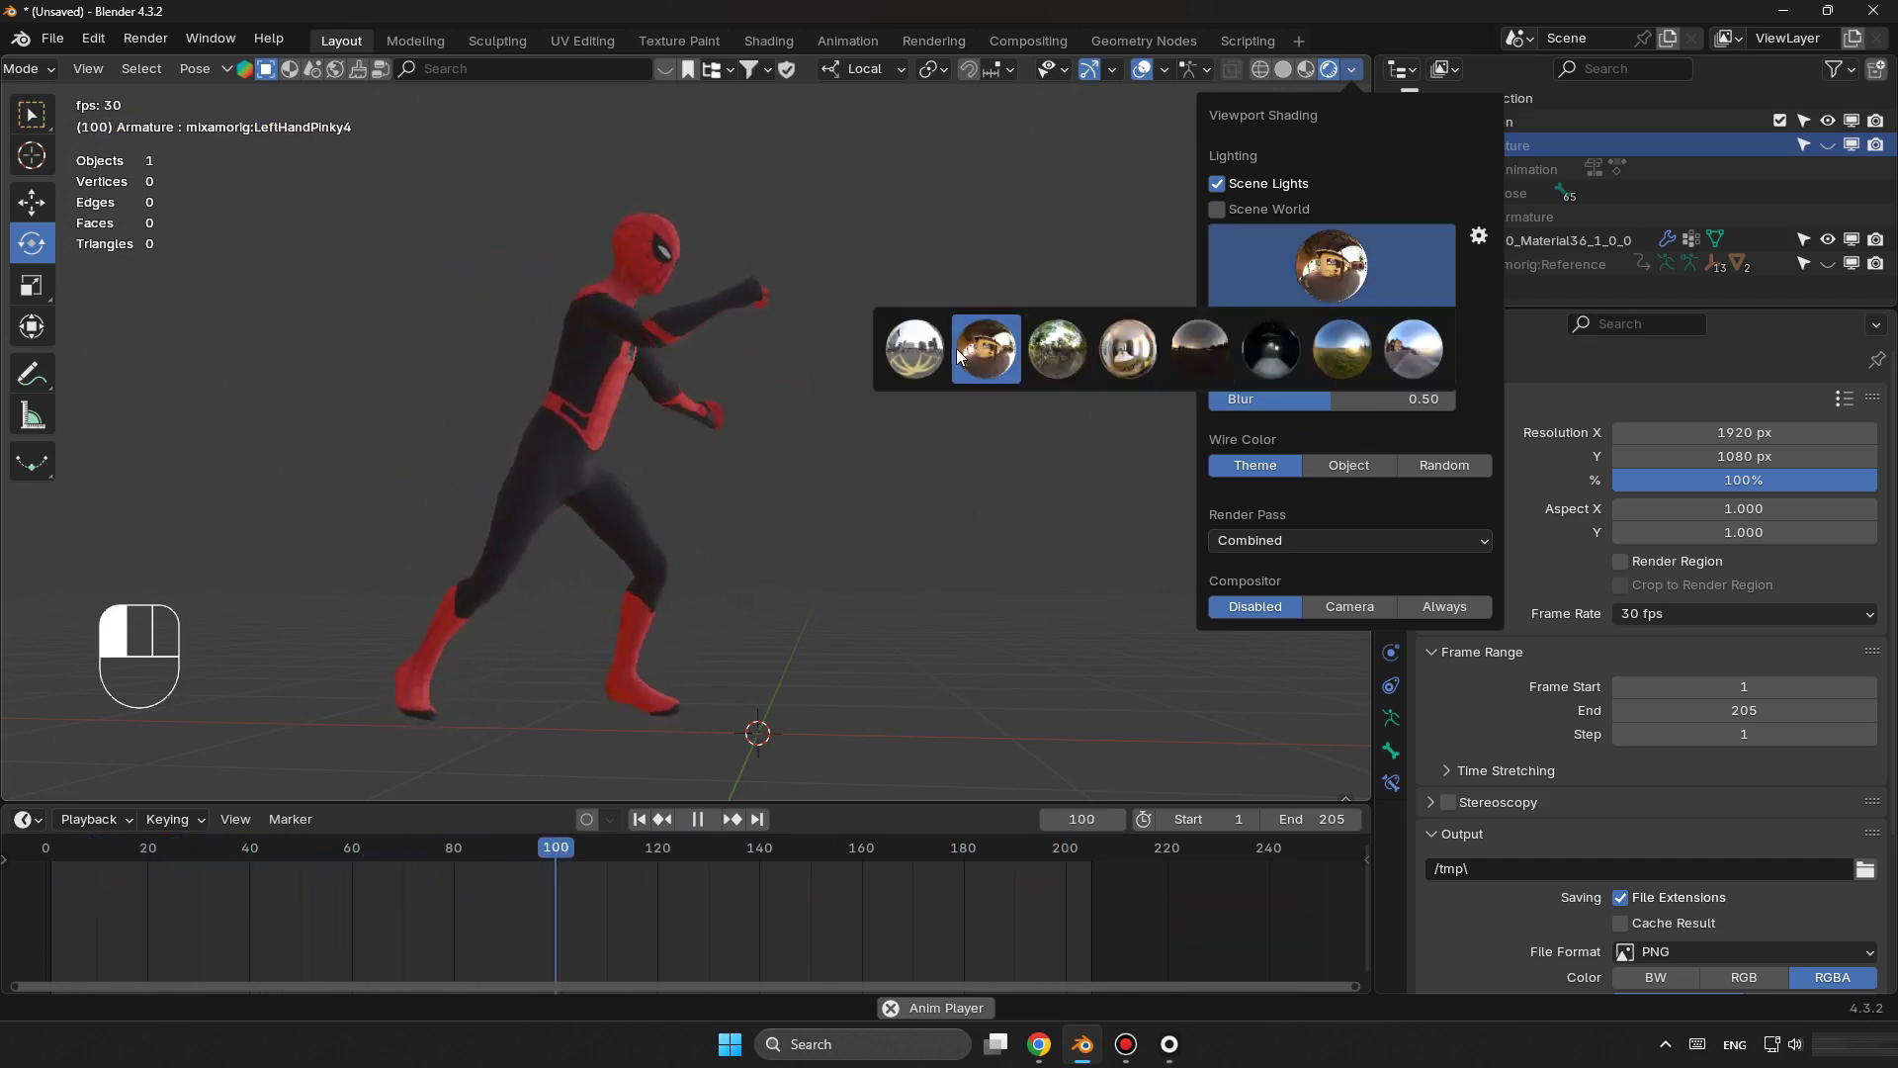
click(914, 348)
click(1315, 273)
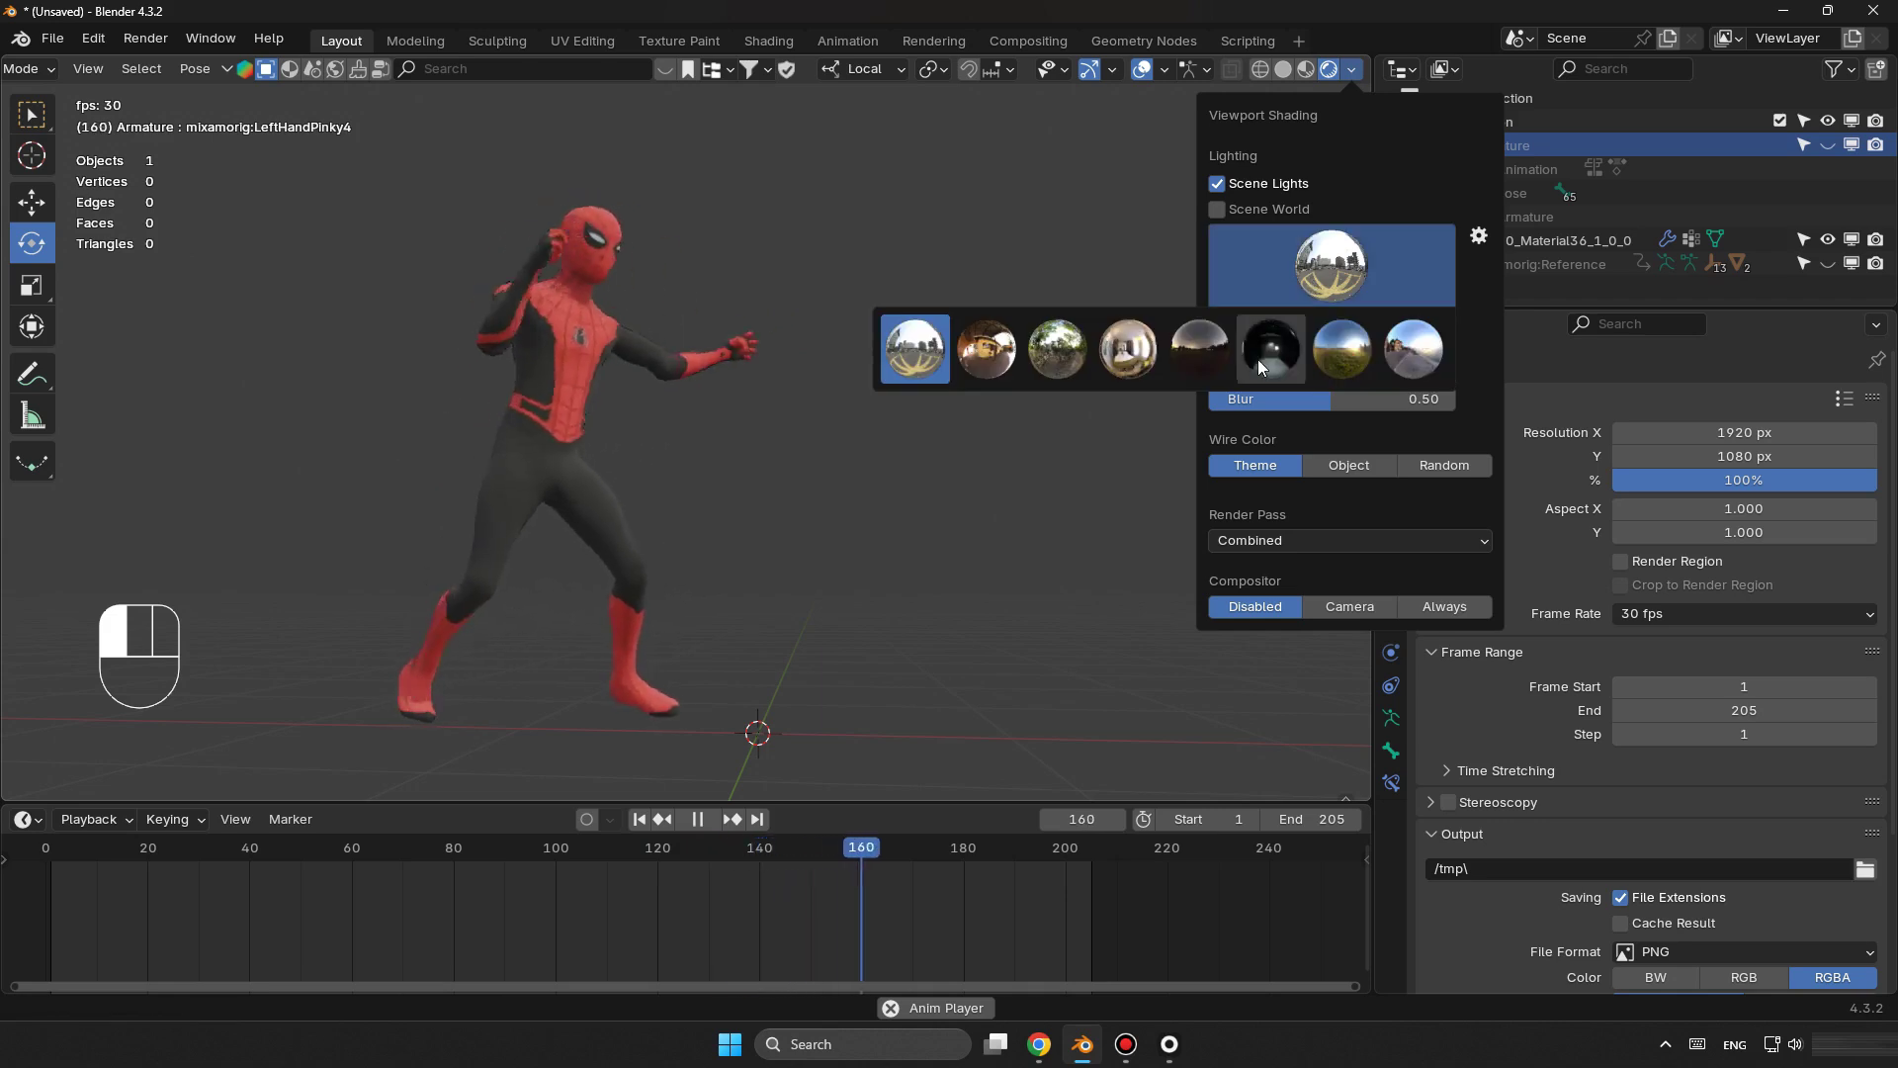
click(1204, 354)
click(1342, 269)
click(1295, 358)
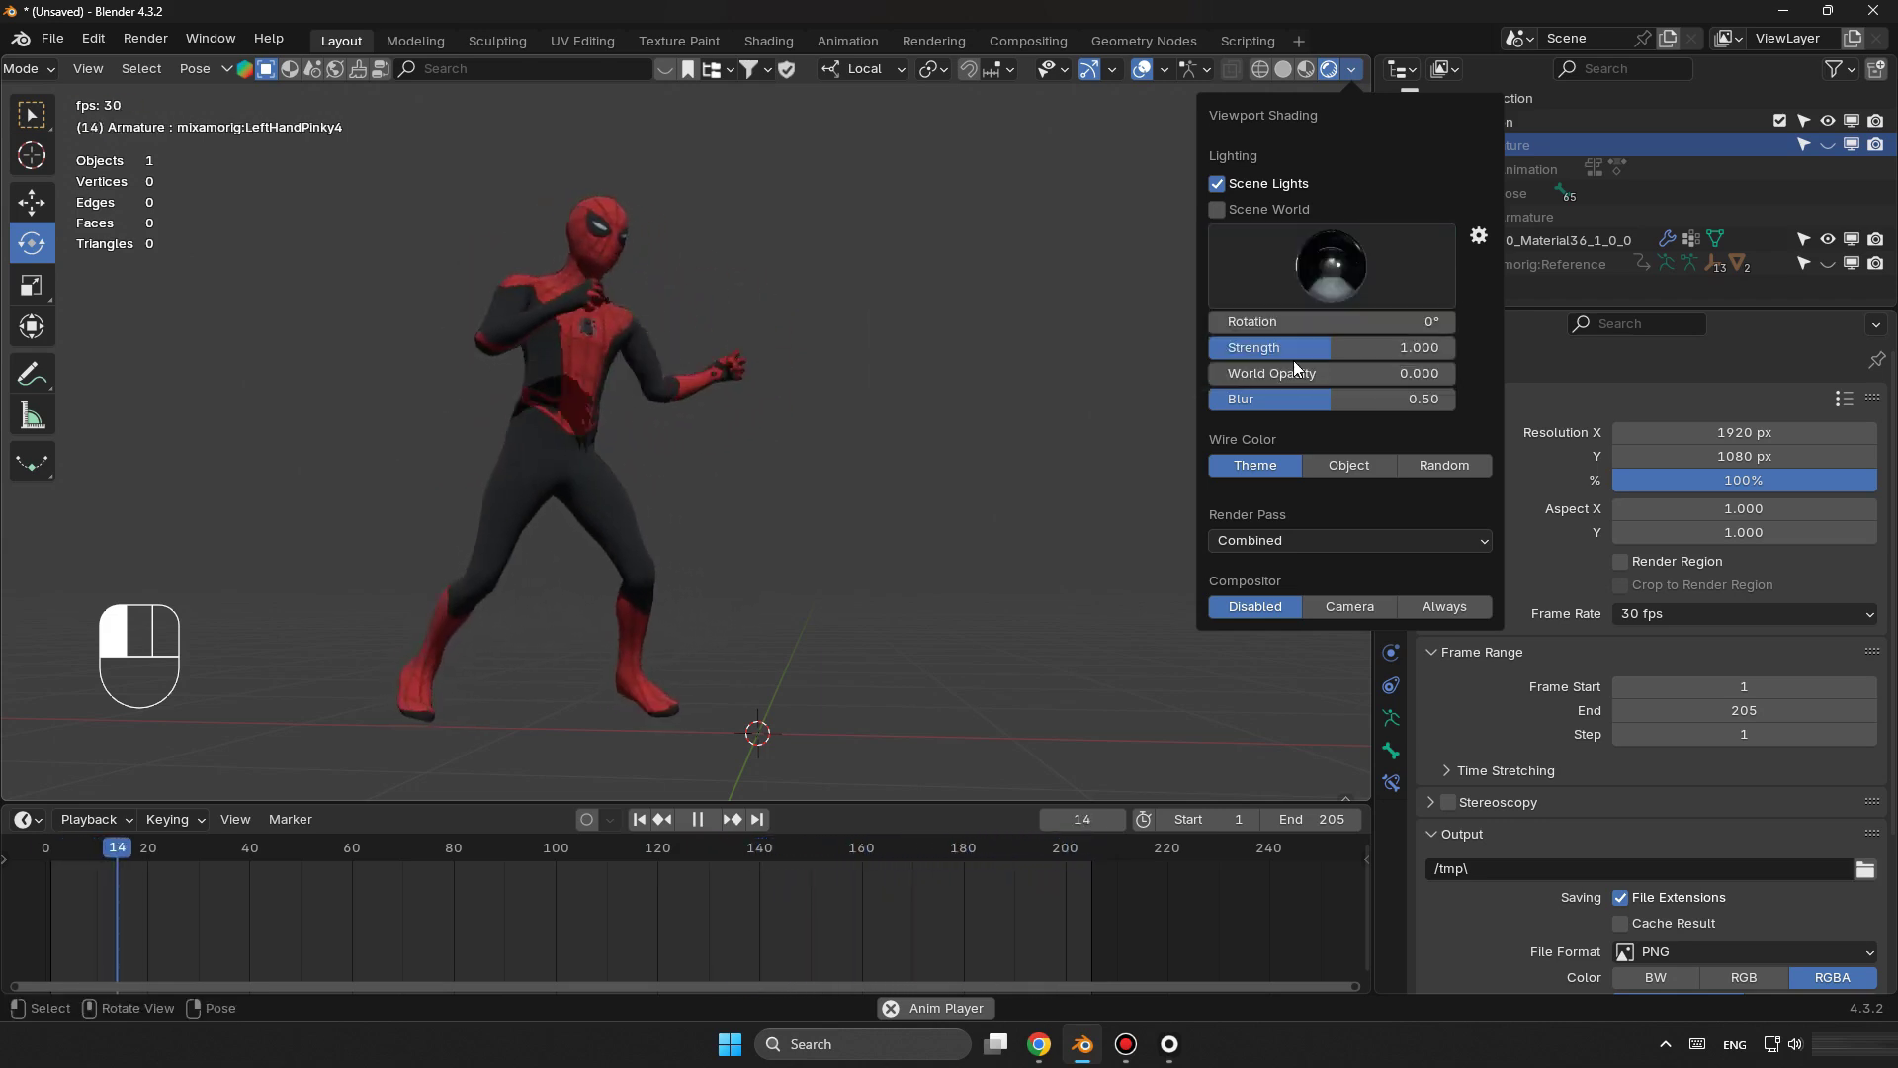
click(1350, 68)
click(1346, 281)
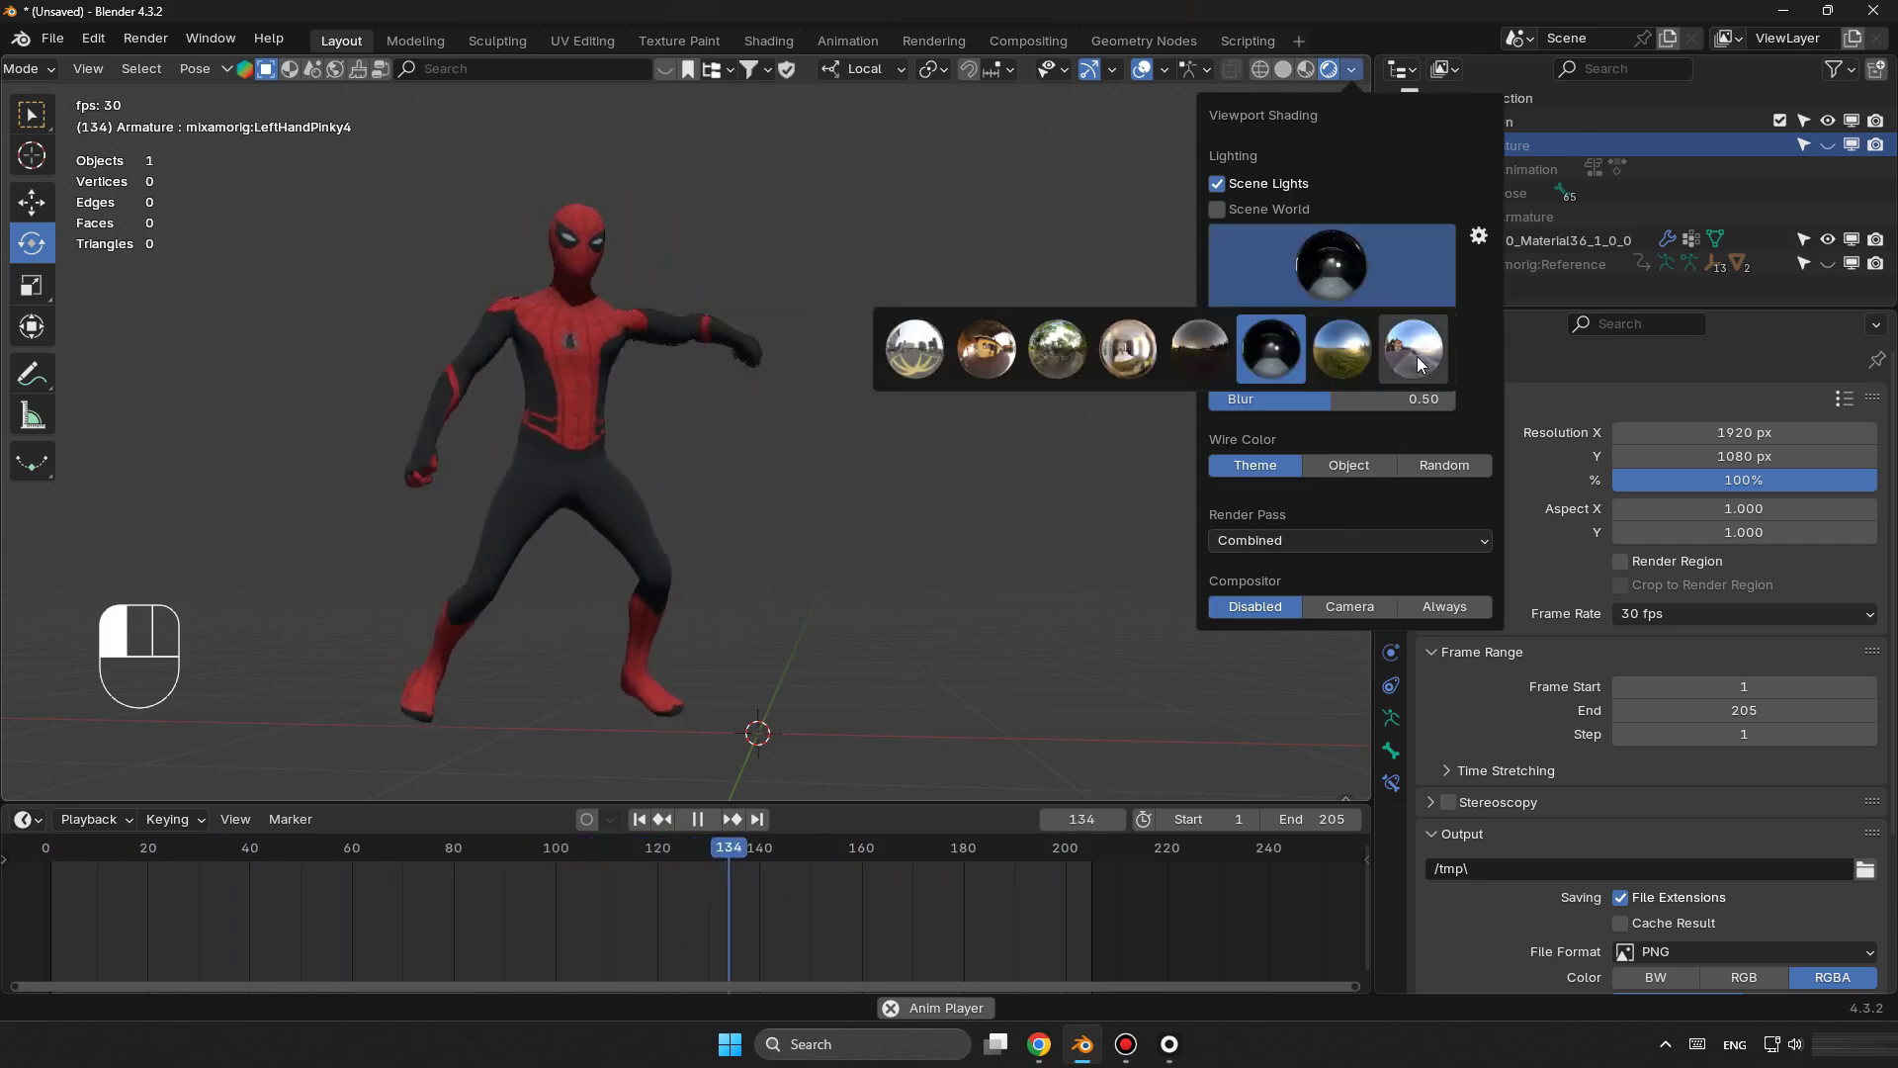
click(1372, 359)
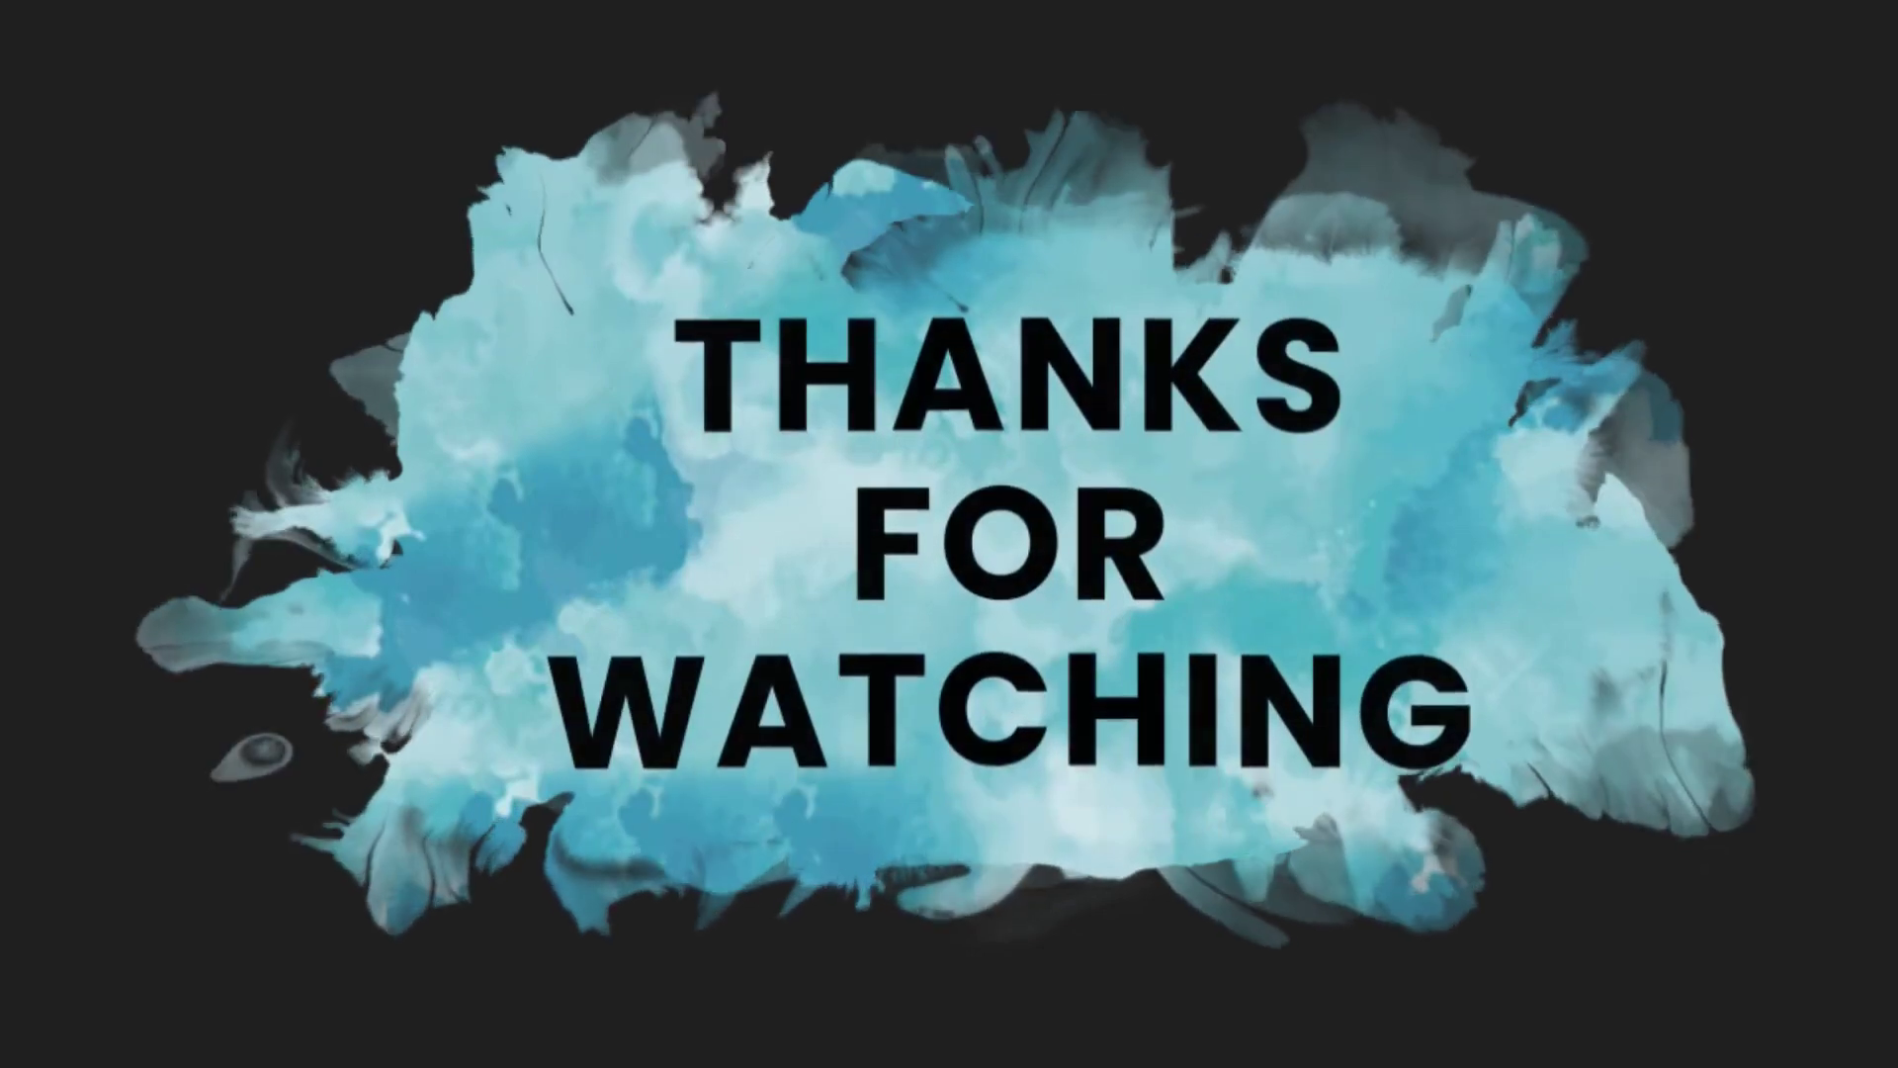